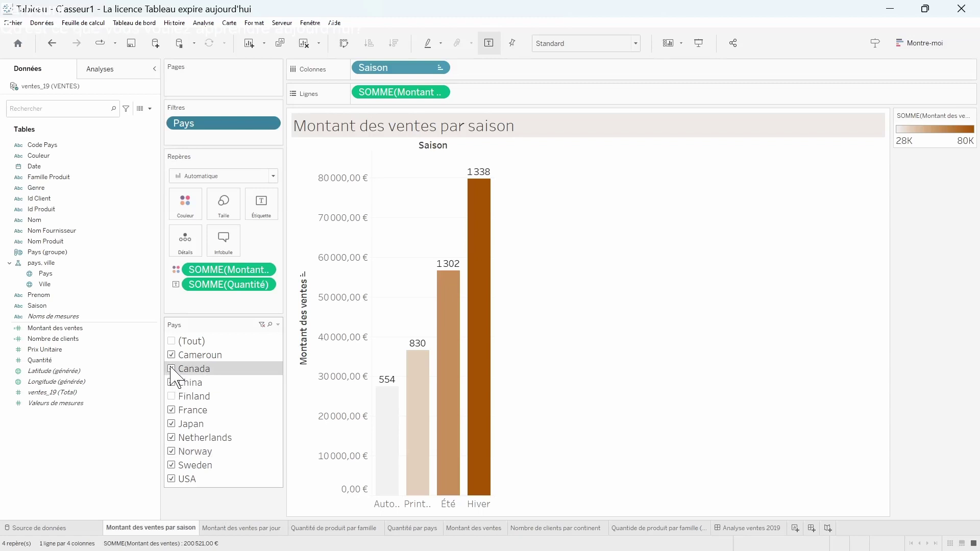
Exclude Canada from the Pays filter of the "Montant des ventes par saison" chart.
{"action": "left_click", "coordinate": [172, 371]}
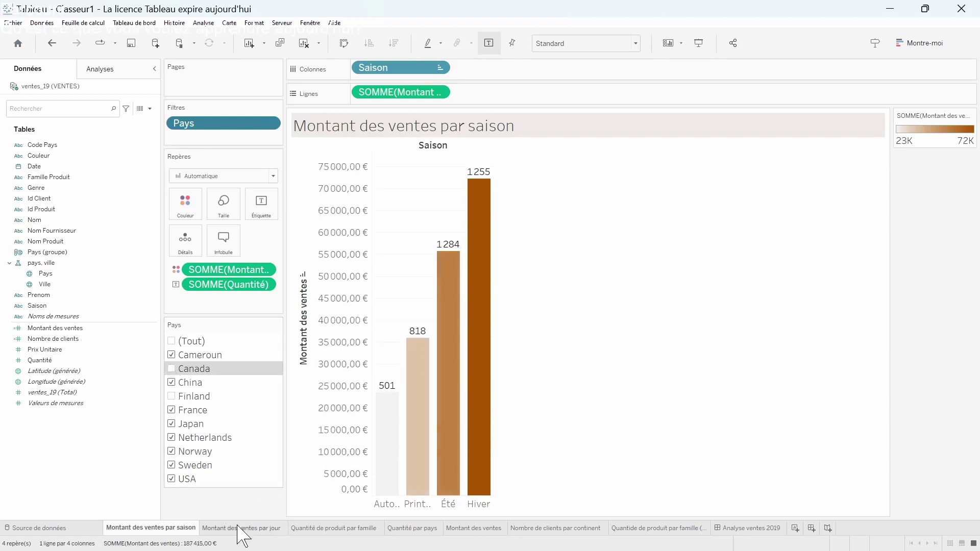
On the "Montant des ventes par jour" sheet, exclude août, juillet and avril from the month filter and restore all of them.
{"action": "left_click", "coordinate": [239, 529]}
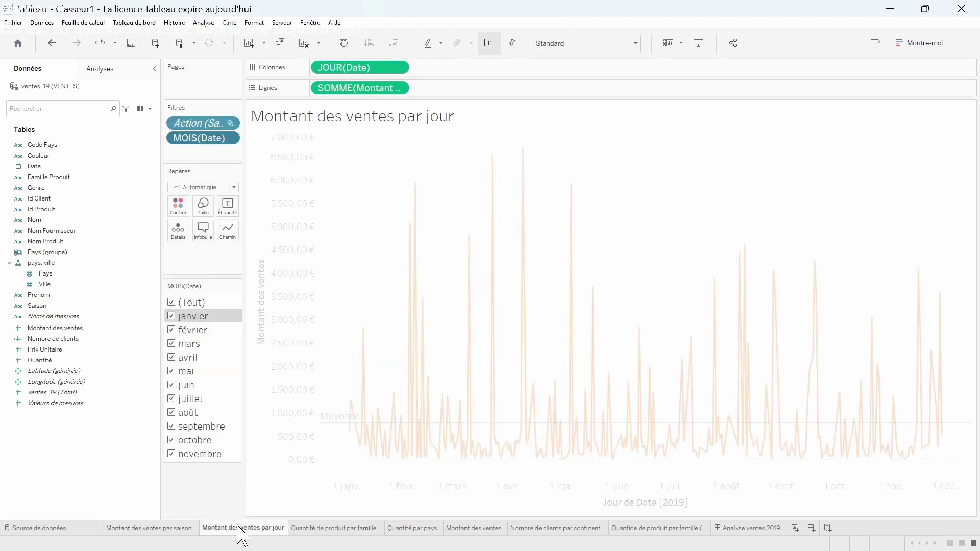
{"action": "left_click", "coordinate": [173, 413]}
{"action": "left_click", "coordinate": [172, 398]}
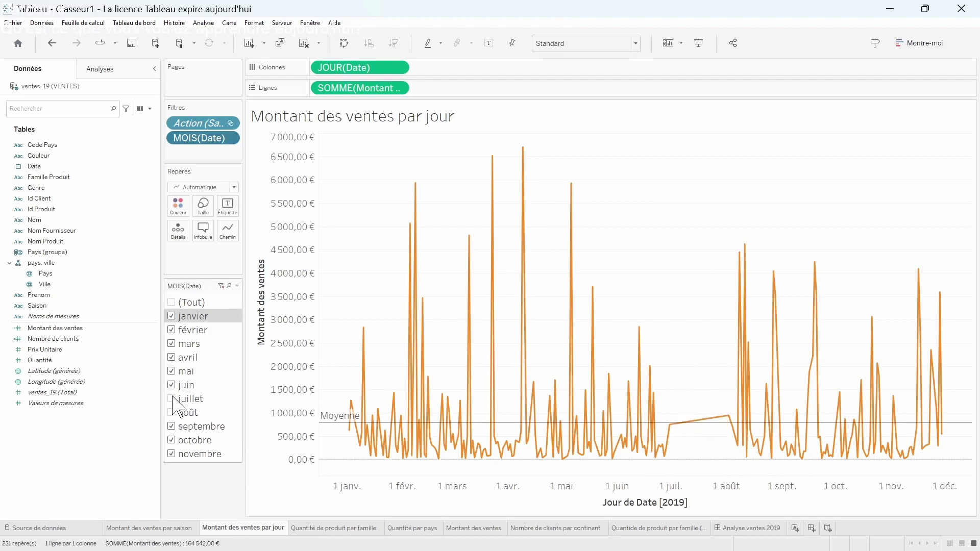
{"action": "left_click", "coordinate": [173, 359]}
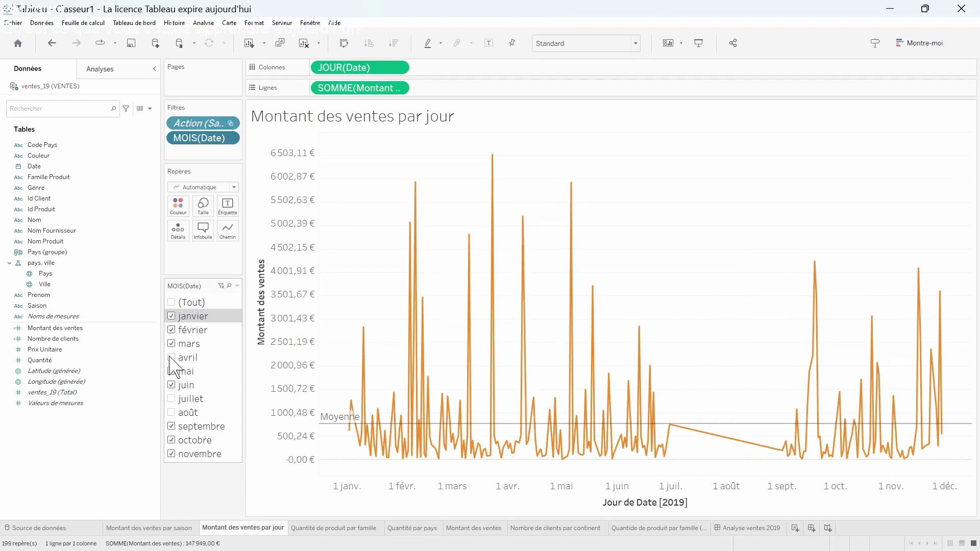
{"action": "left_click", "coordinate": [173, 399]}
{"action": "left_click", "coordinate": [172, 412]}
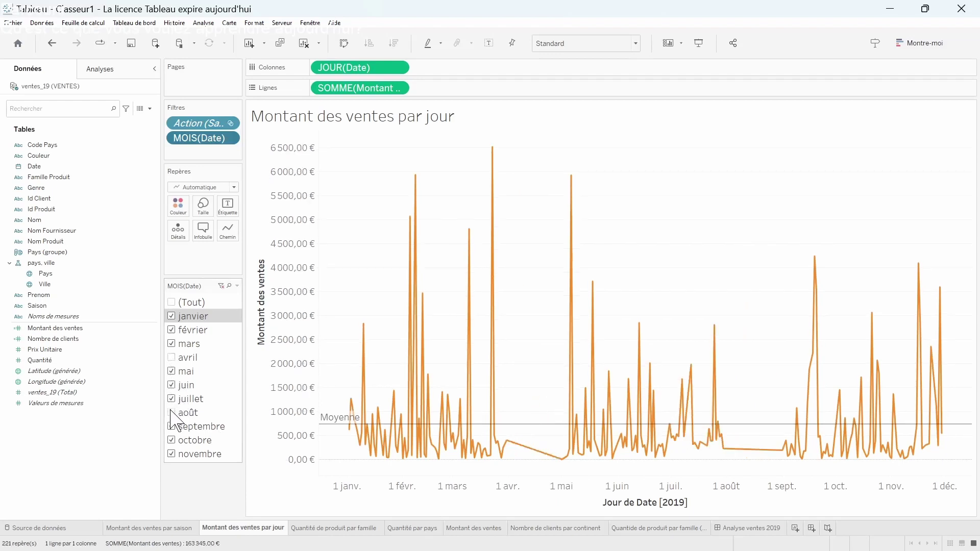
{"action": "left_click", "coordinate": [172, 358]}
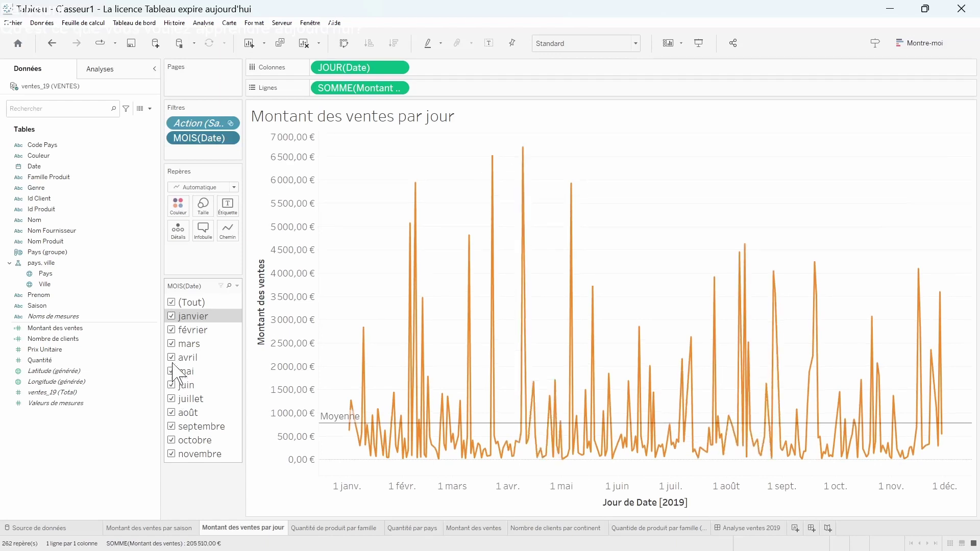
Look through the "Quantité de produit par famille", "Quantité par pays" and "Montant des ventes" sheets.
{"action": "left_click", "coordinate": [312, 528]}
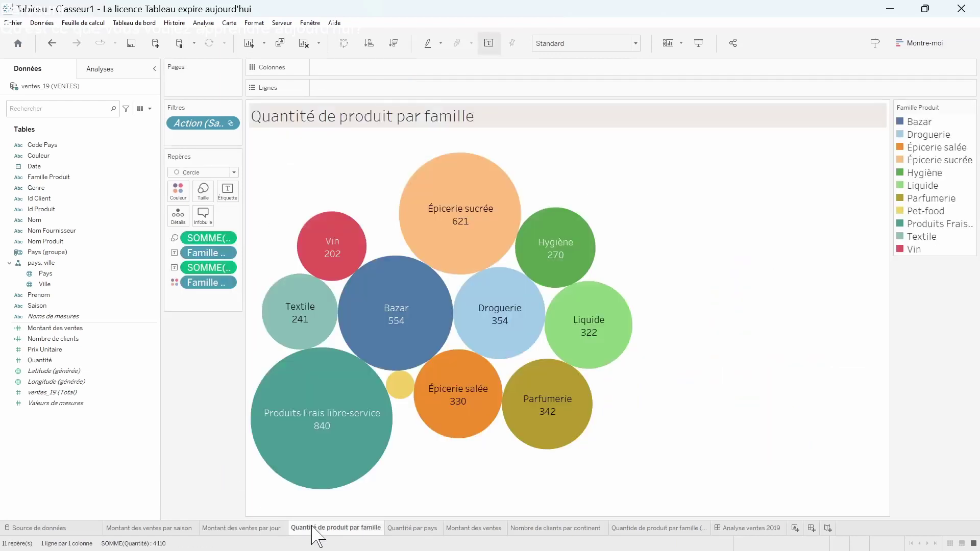
{"action": "left_click", "coordinate": [411, 528]}
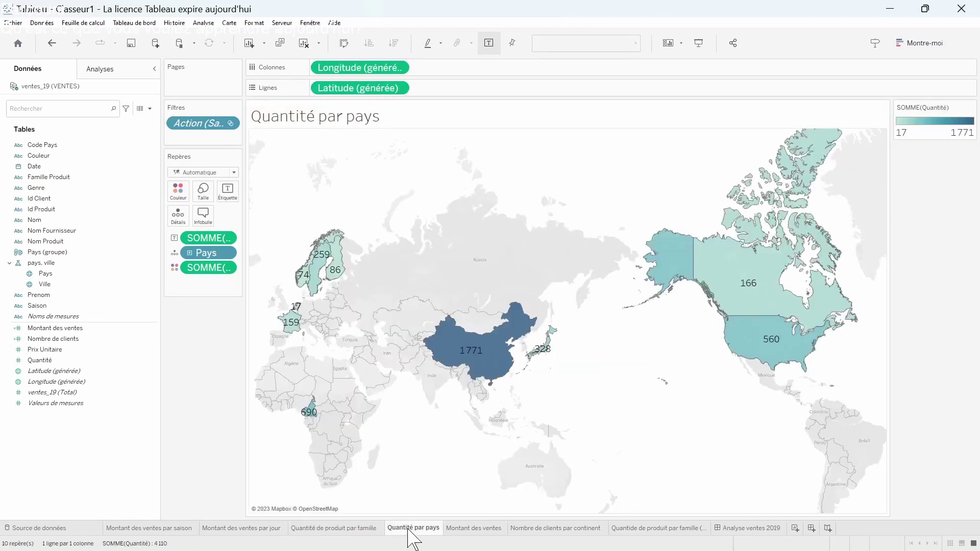
{"action": "left_click", "coordinate": [467, 531]}
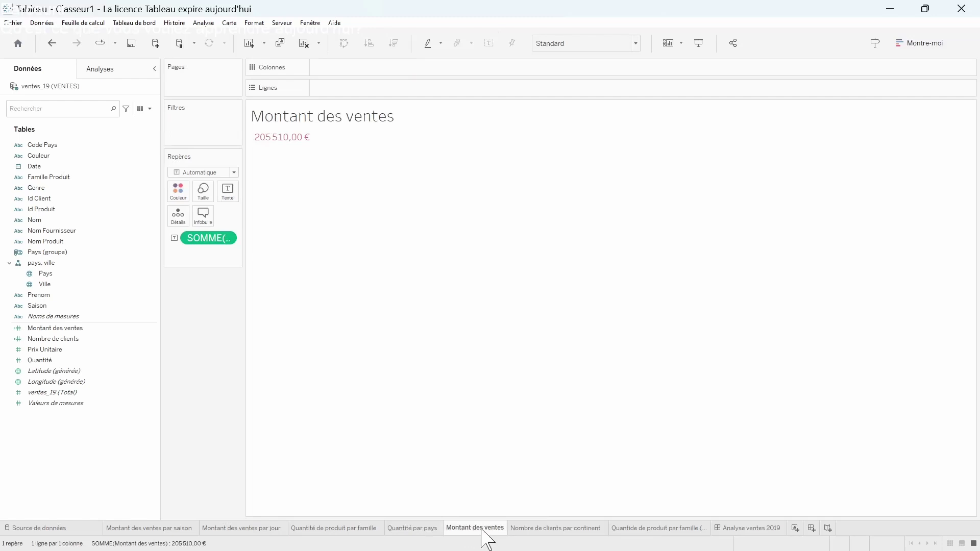
On the "Nombre de clients par continent" sheet, exclude F and H from the Genre filter and restore both values.
{"action": "left_click", "coordinate": [541, 531]}
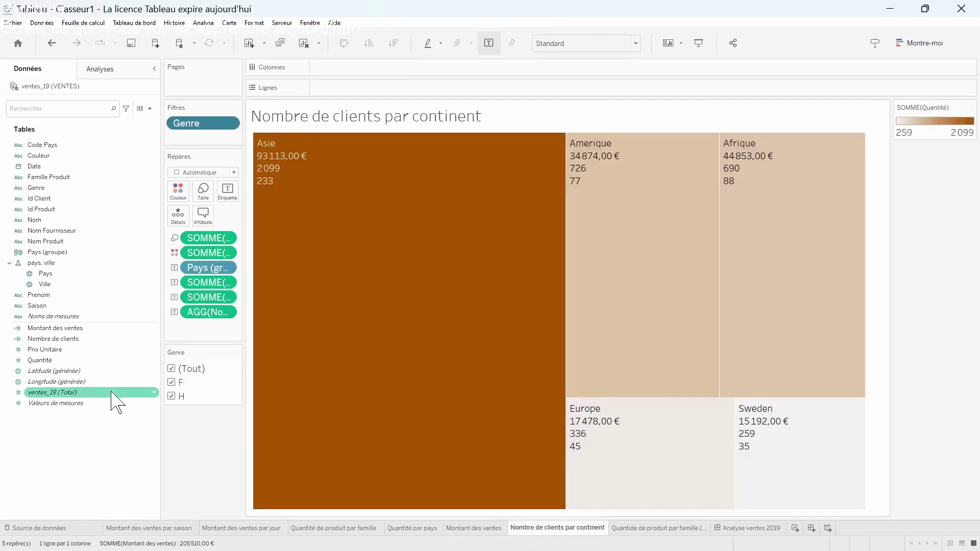
{"action": "left_click", "coordinate": [172, 383]}
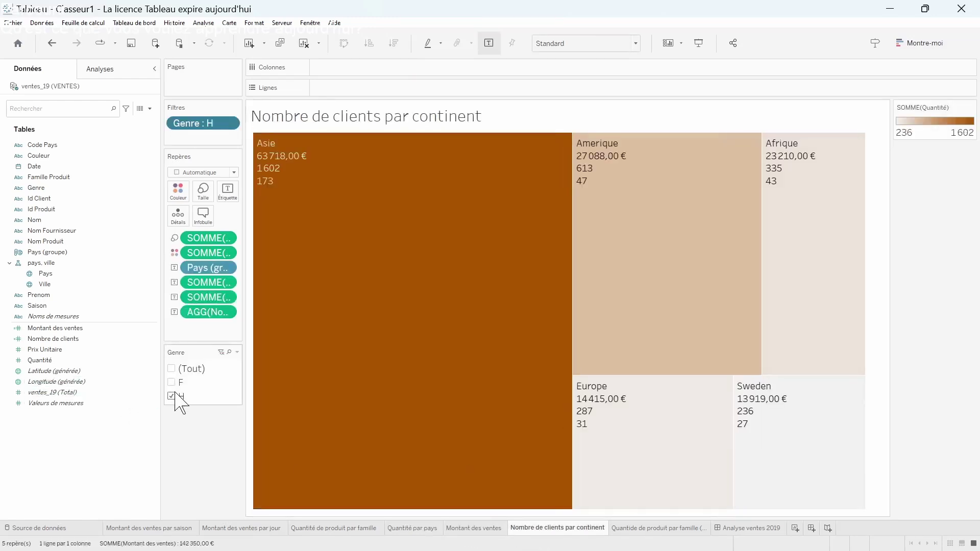
{"action": "left_click", "coordinate": [172, 397]}
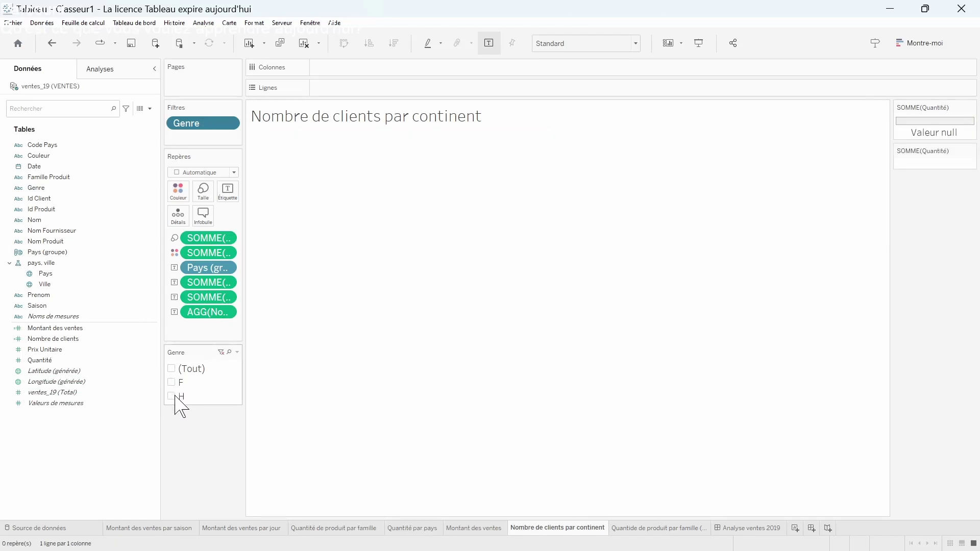
{"action": "left_click", "coordinate": [175, 397]}
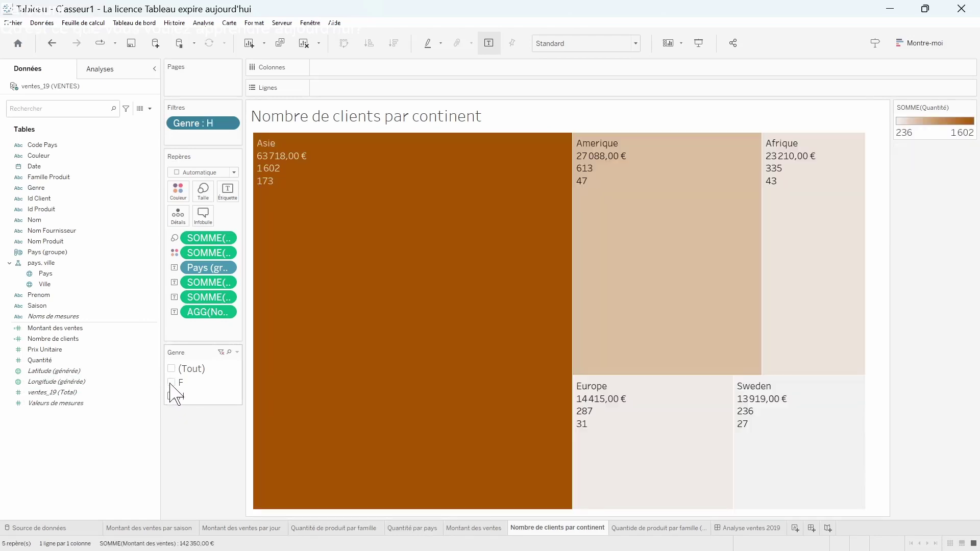
{"action": "left_click", "coordinate": [172, 383]}
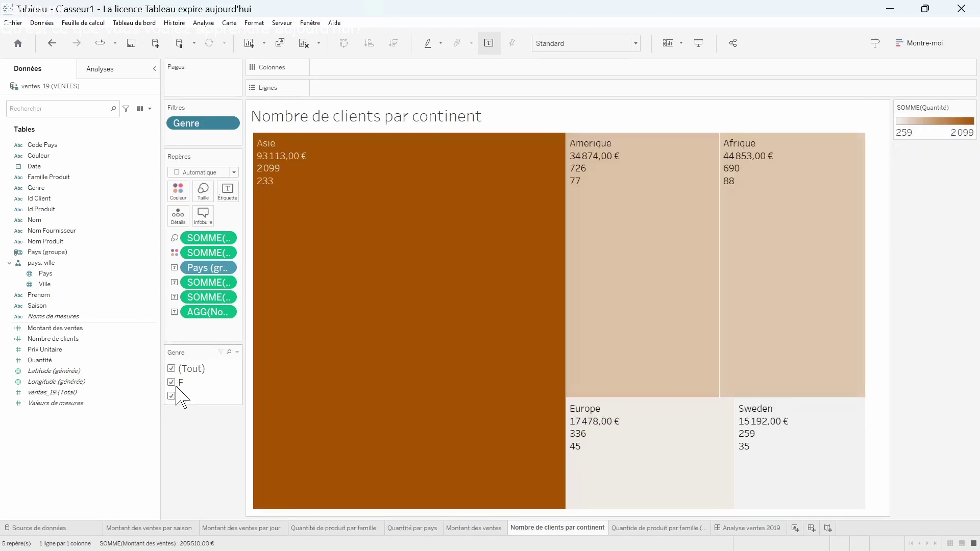
On the "Analyse ventes 2019" dashboard, filter the charts by the Hiver, Été and Printemps bars one at a time, clearing each selection.
{"action": "left_click", "coordinate": [636, 529]}
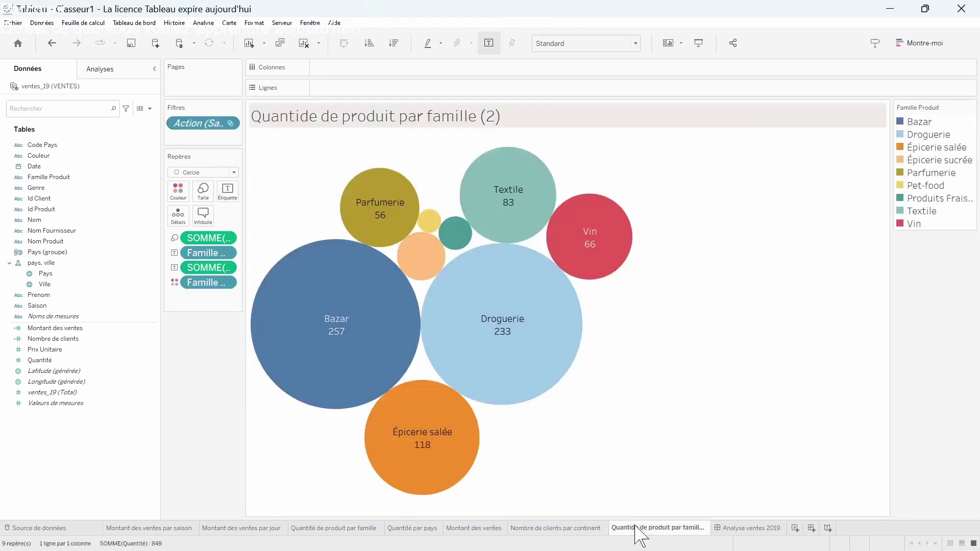
{"action": "left_click", "coordinate": [732, 529]}
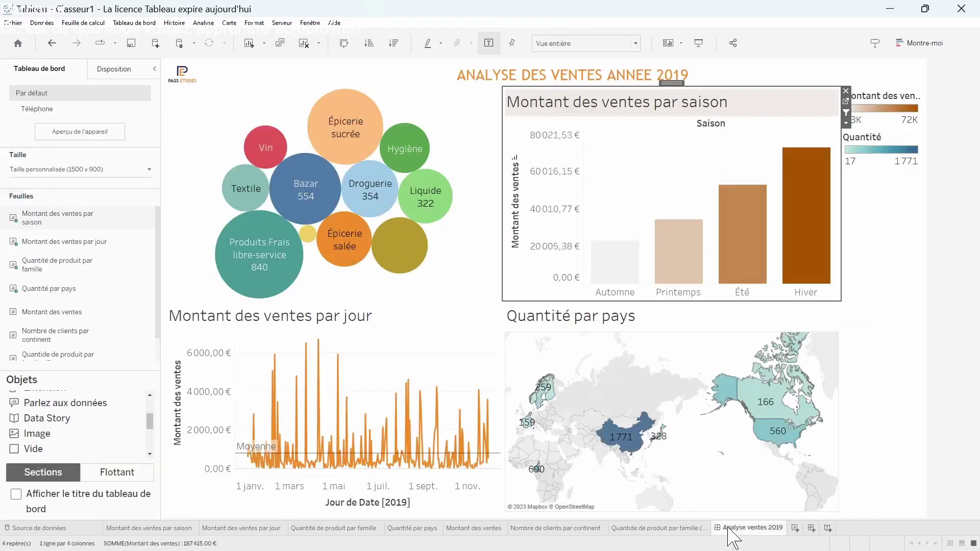
{"action": "left_click", "coordinate": [797, 204]}
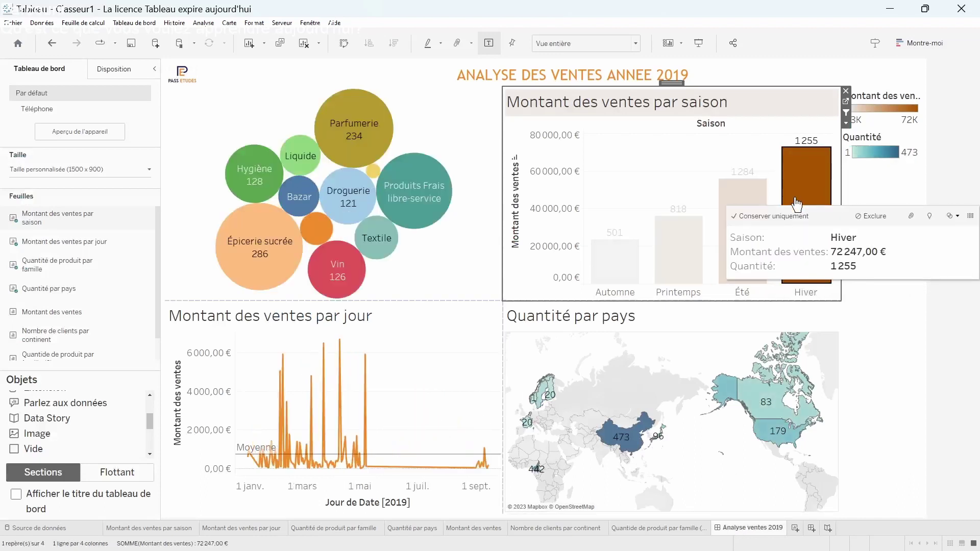
{"action": "left_click", "coordinate": [794, 200]}
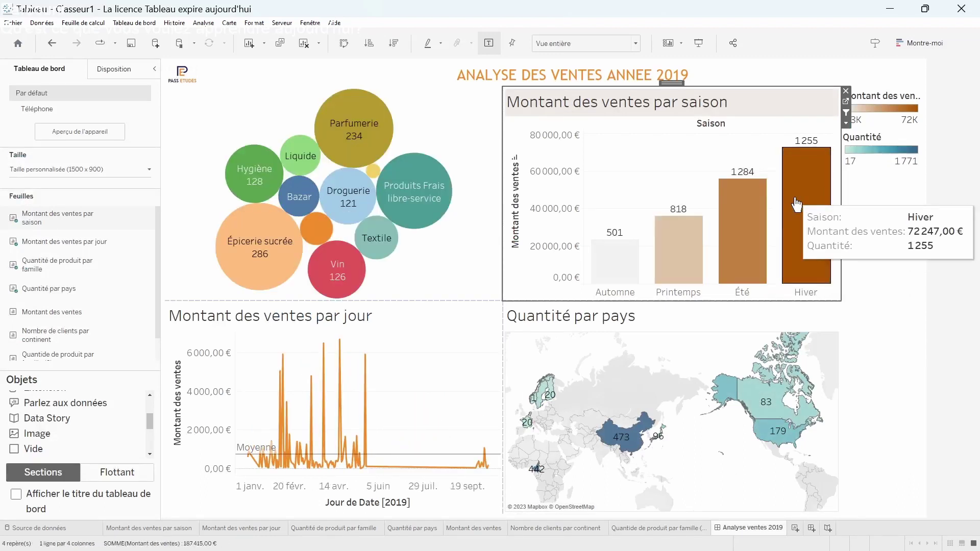
{"action": "left_click", "coordinate": [755, 220]}
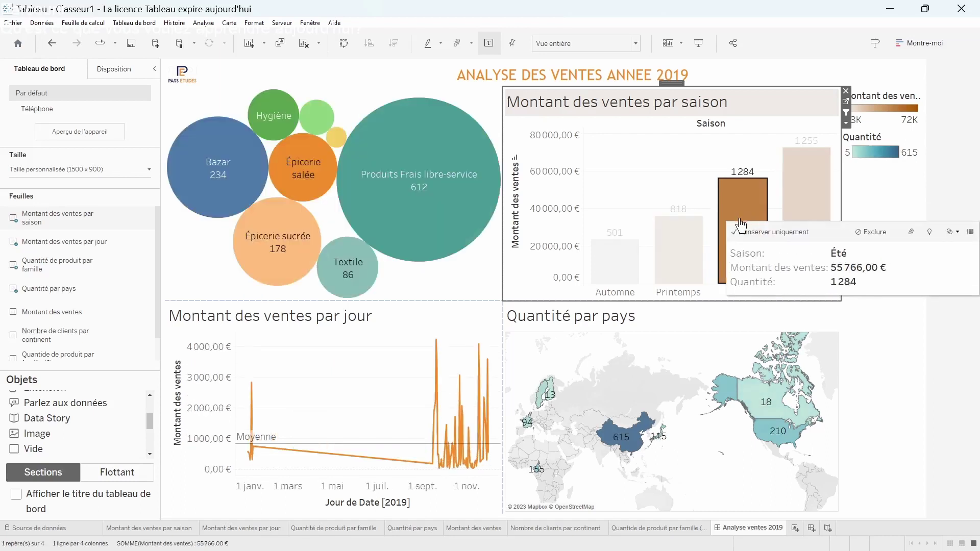
{"action": "left_click", "coordinate": [743, 225]}
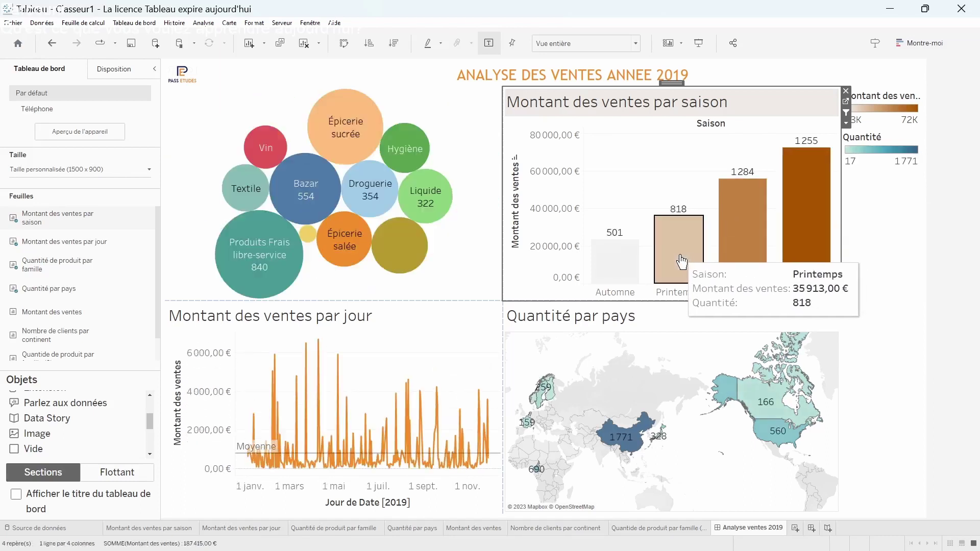
{"action": "left_click", "coordinate": [681, 261]}
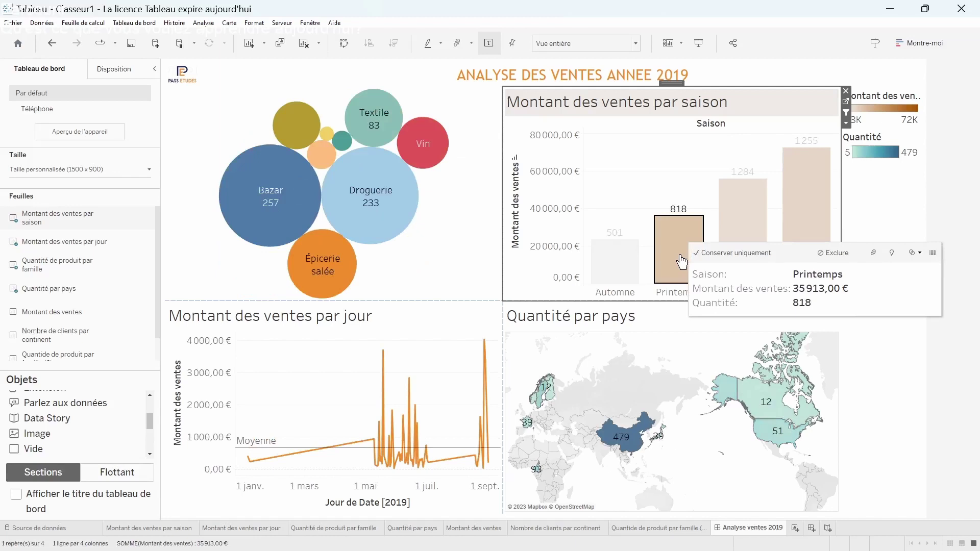
{"action": "left_click", "coordinate": [682, 262]}
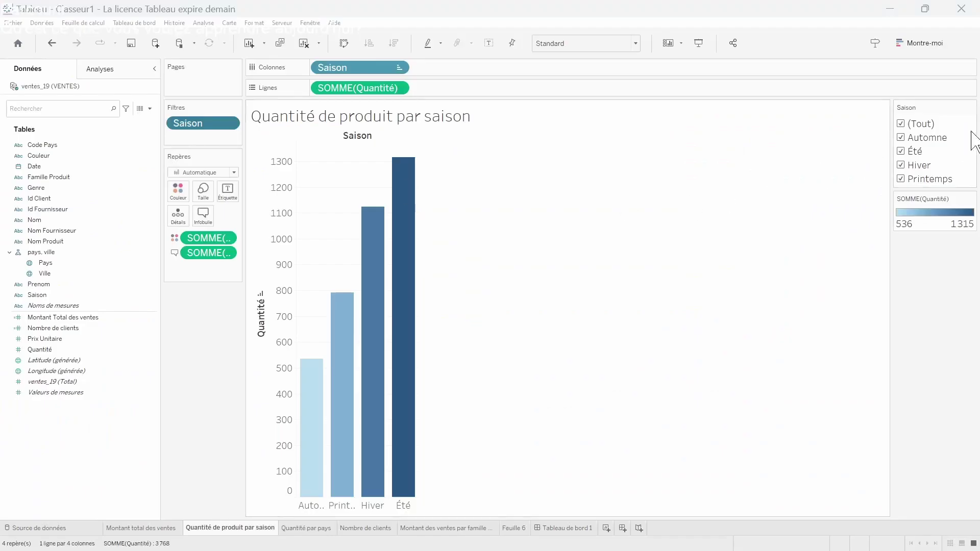
On the "Quantité de produit par saison" sheet, exclude Automne, Été and Hiver from the Saison filter and restore all seasons.
{"action": "left_click", "coordinate": [901, 138]}
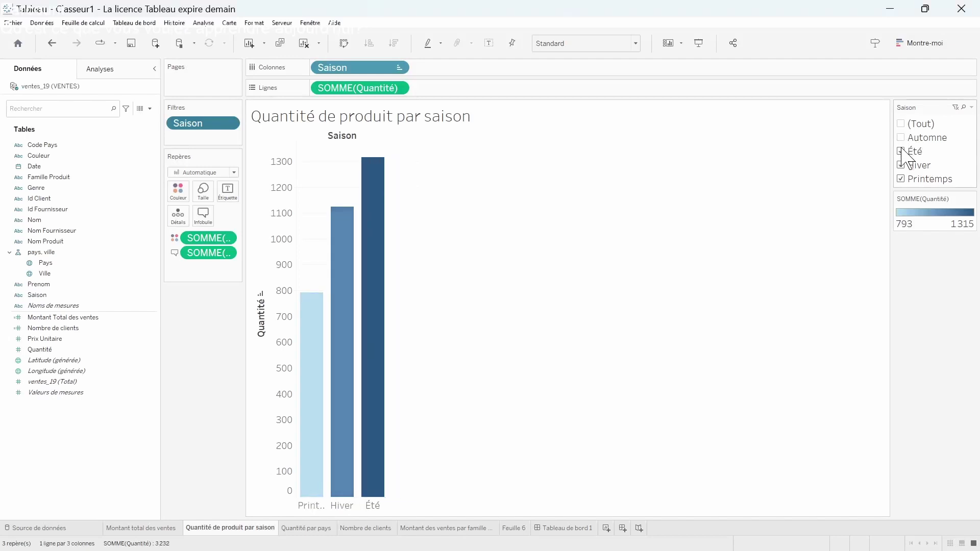
{"action": "left_click", "coordinate": [901, 151]}
{"action": "left_click", "coordinate": [902, 165]}
{"action": "left_click", "coordinate": [901, 164]}
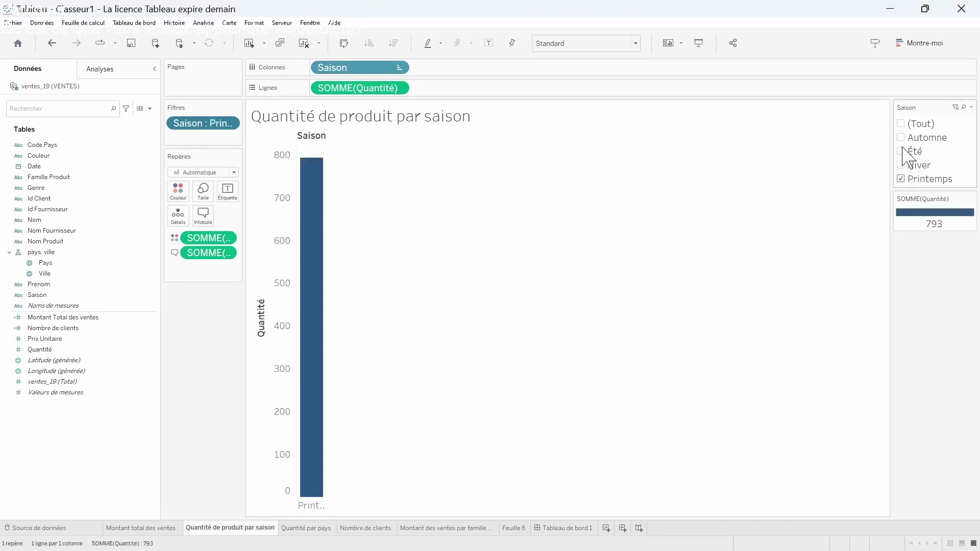
{"action": "left_click", "coordinate": [902, 151]}
{"action": "left_click", "coordinate": [901, 138]}
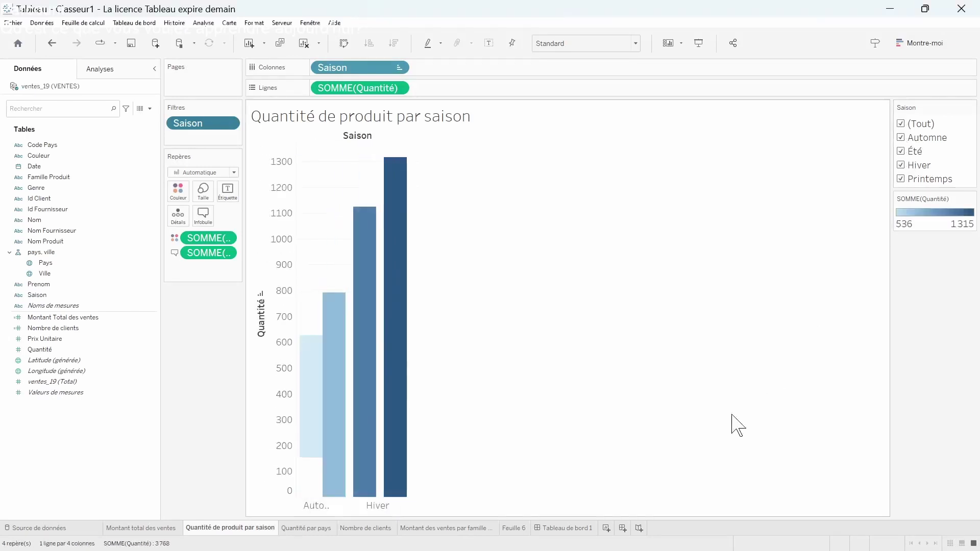
Look through the sheets for quantity by country, number of customers, sales by product family, and "Feuille 6".
{"action": "left_click", "coordinate": [316, 529]}
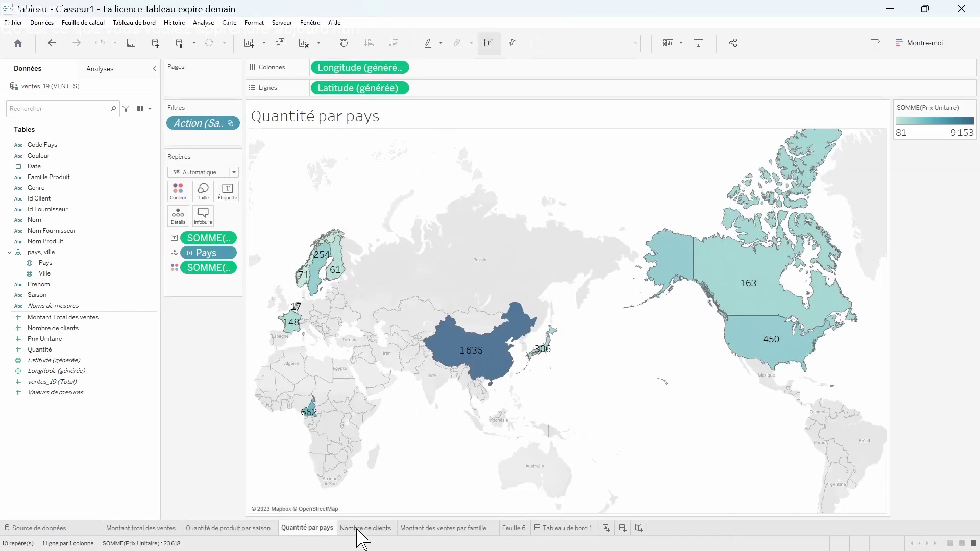
{"action": "left_click", "coordinate": [360, 529]}
{"action": "left_click", "coordinate": [415, 529]}
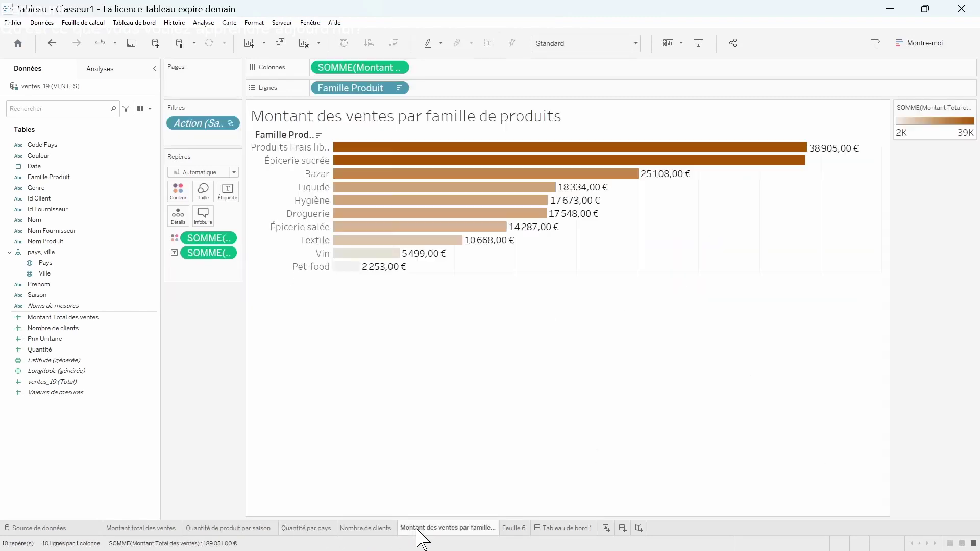
{"action": "left_click", "coordinate": [515, 529]}
On "Tableau de bord 1", filter by the Été and Hiver bars one at a time, and select the China bubble, clearing each selection.
{"action": "mouse_move", "coordinate": [565, 528]}
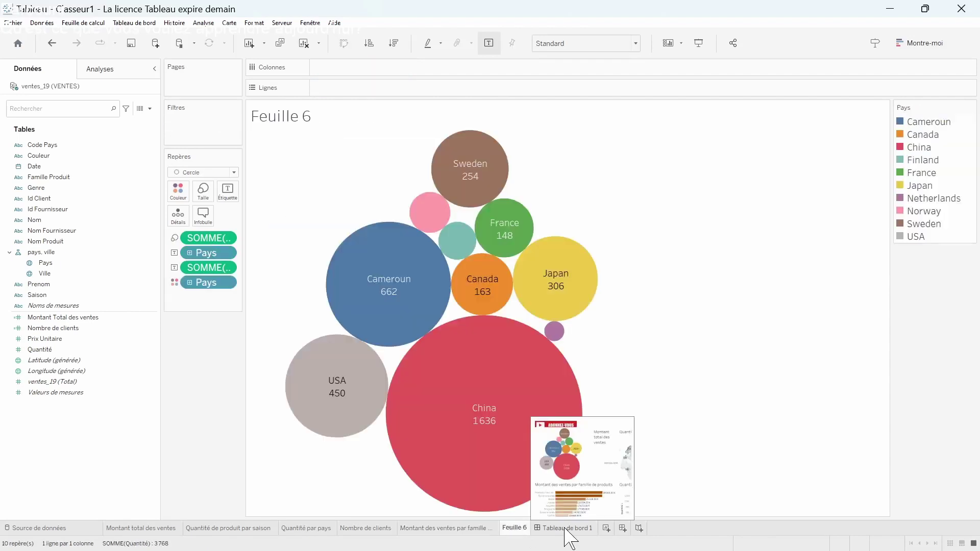
{"action": "left_click", "coordinate": [566, 529]}
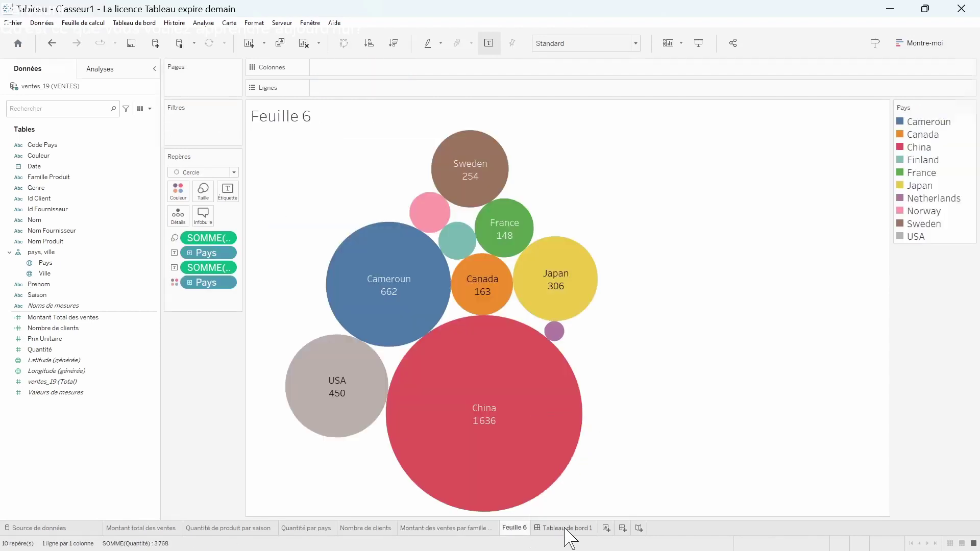
{"action": "left_click", "coordinate": [812, 403]}
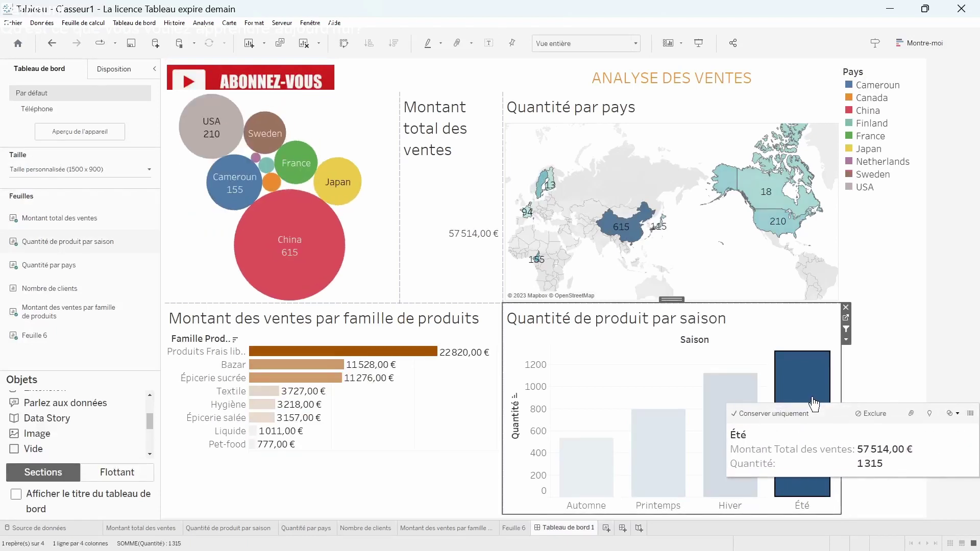
{"action": "left_click", "coordinate": [813, 404]}
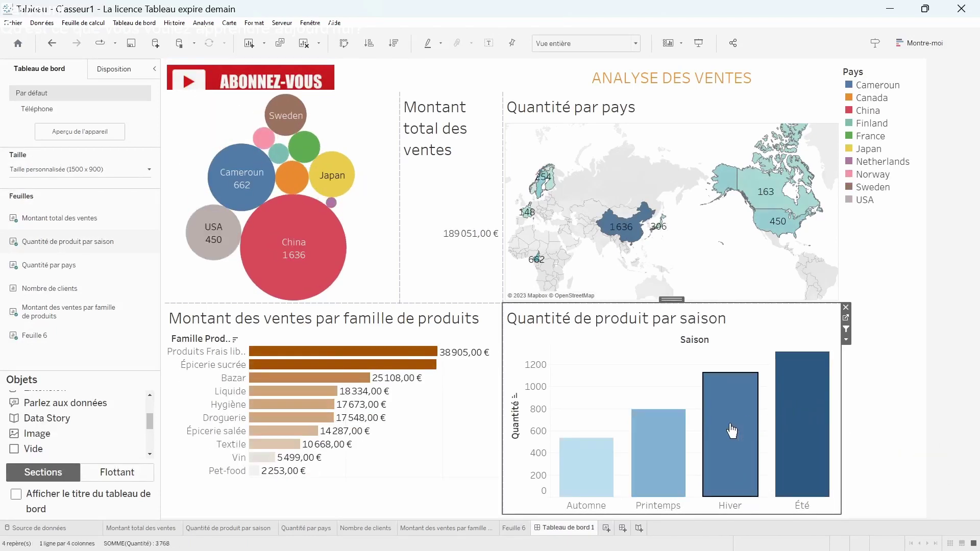
{"action": "left_click", "coordinate": [731, 430]}
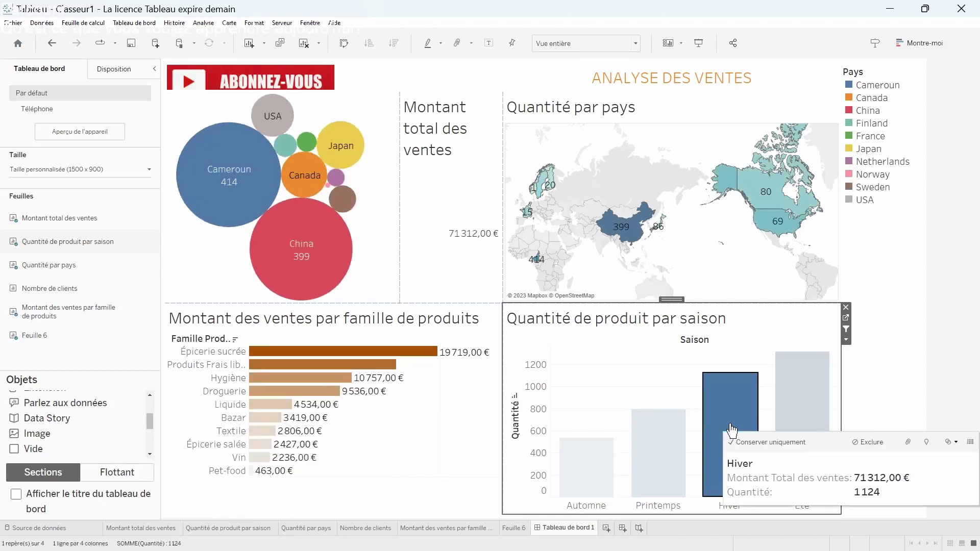
{"action": "left_click", "coordinate": [732, 430]}
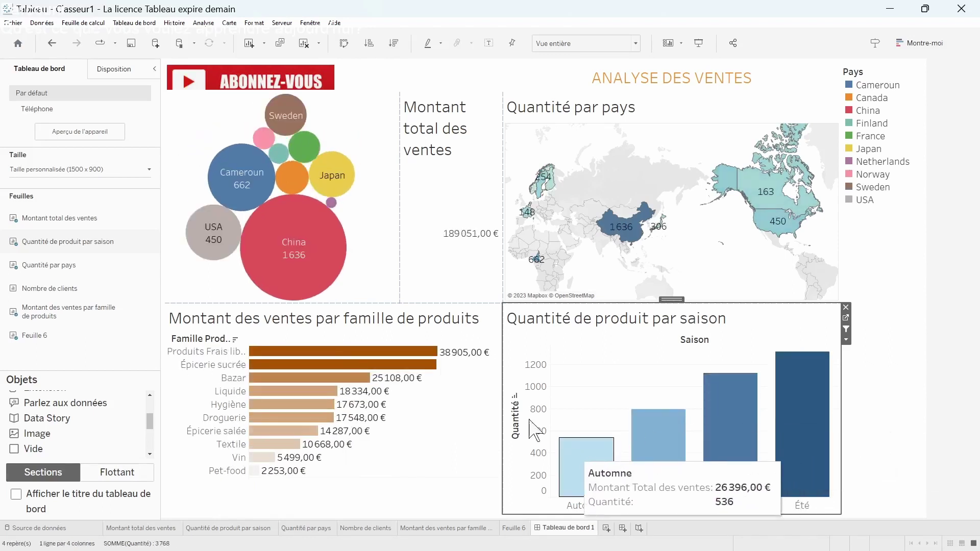
{"action": "left_click", "coordinate": [324, 264]}
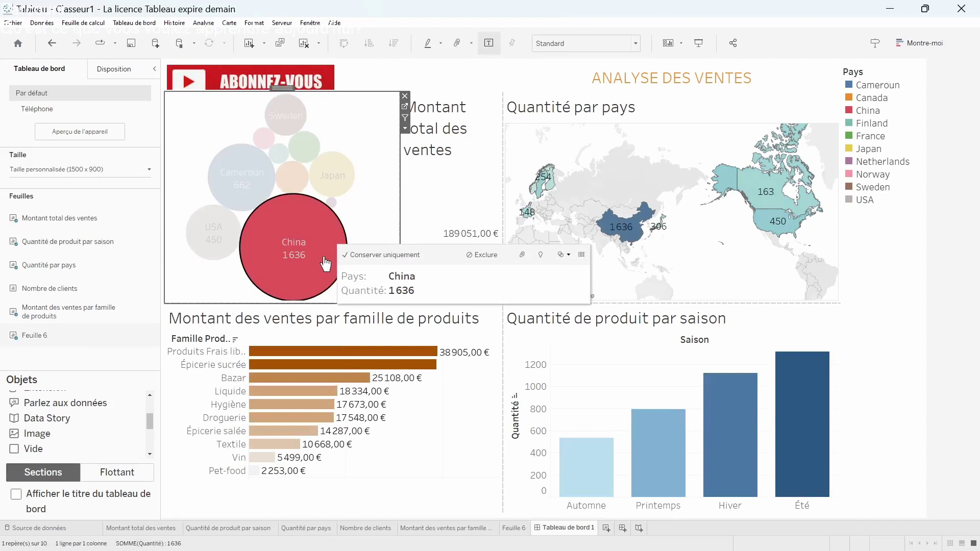
{"action": "left_click", "coordinate": [325, 263]}
{"action": "left_click", "coordinate": [596, 459]}
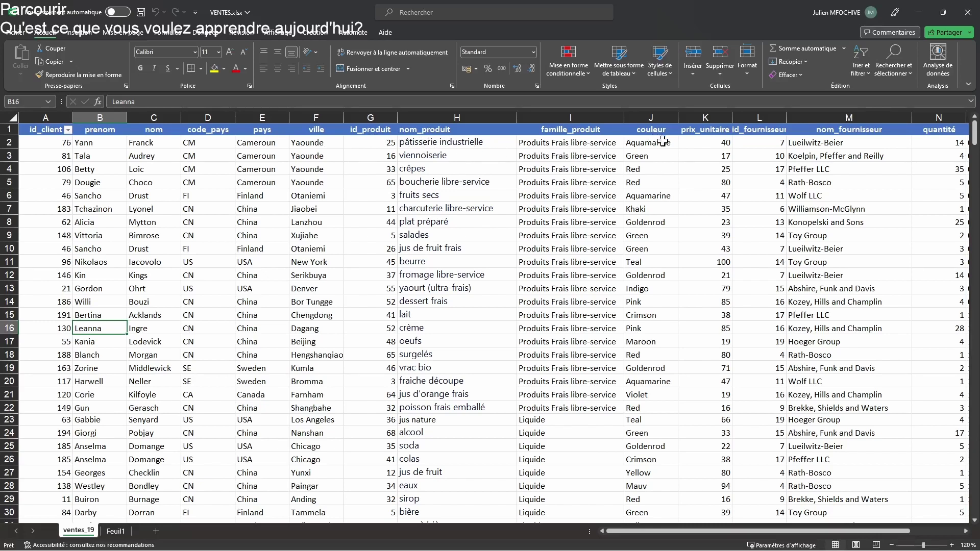
Look through the columns of the ventes_19 sheet in VENTES.xlsx as far as genre.
{"action": "left_click_drag", "start_coordinate": [669, 532], "coordinate": [737, 532]}
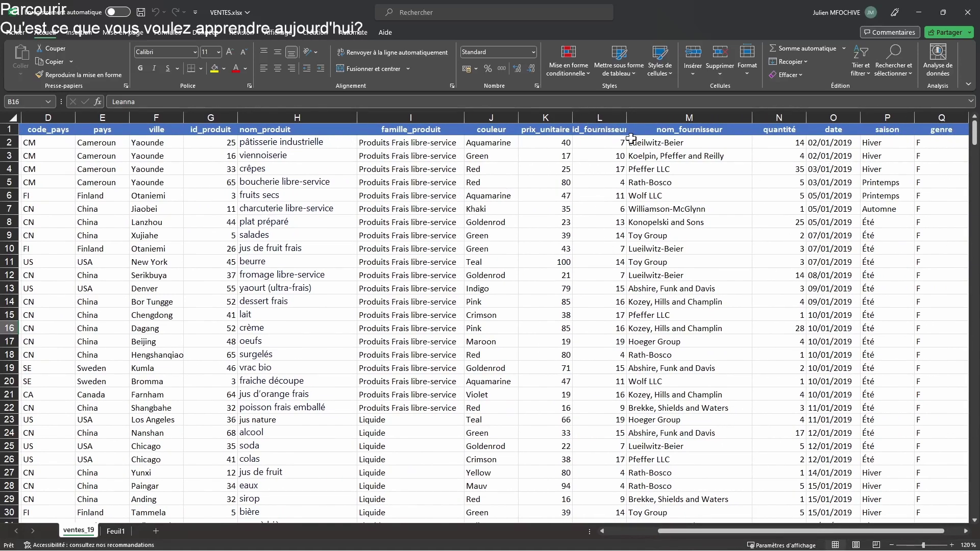
{"action": "left_click_drag", "start_coordinate": [706, 533], "coordinate": [720, 533]}
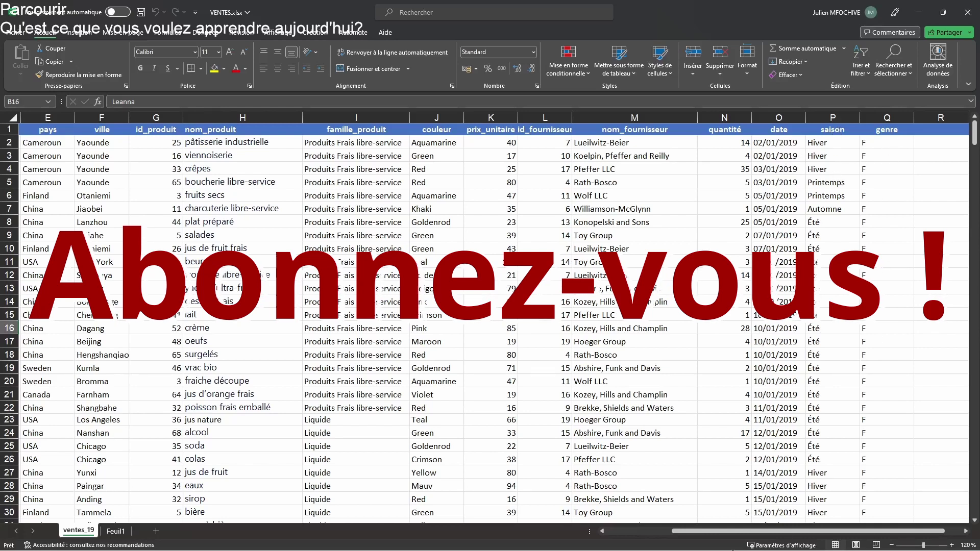
{"action": "left_click_drag", "start_coordinate": [695, 530], "coordinate": [617, 530]}
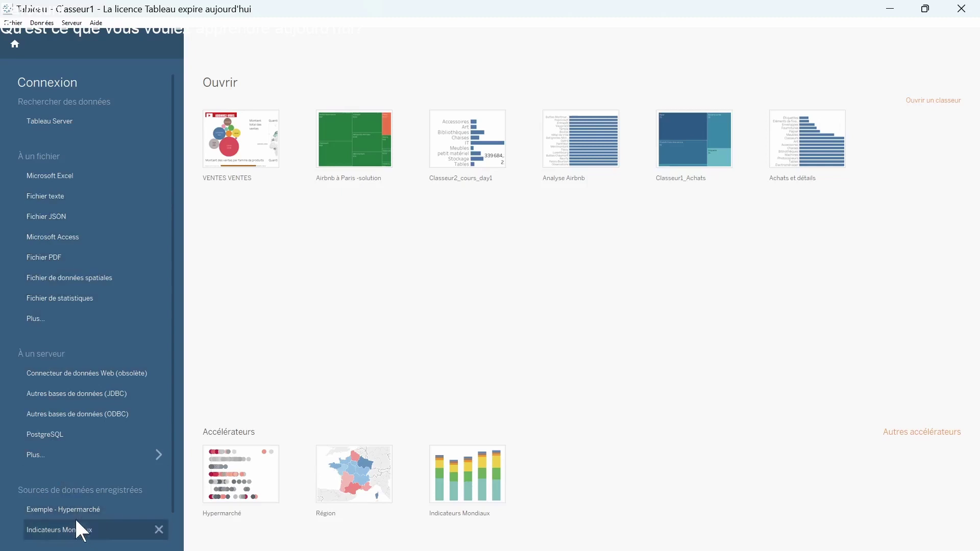
Review the available data connections and the file types accepted when opening other files, cancelling the file selection.
{"action": "scroll", "coordinate": [77, 507], "scroll_direction": "down", "scroll_amount": 2}
{"action": "scroll", "coordinate": [81, 499], "scroll_direction": "up", "scroll_amount": 2}
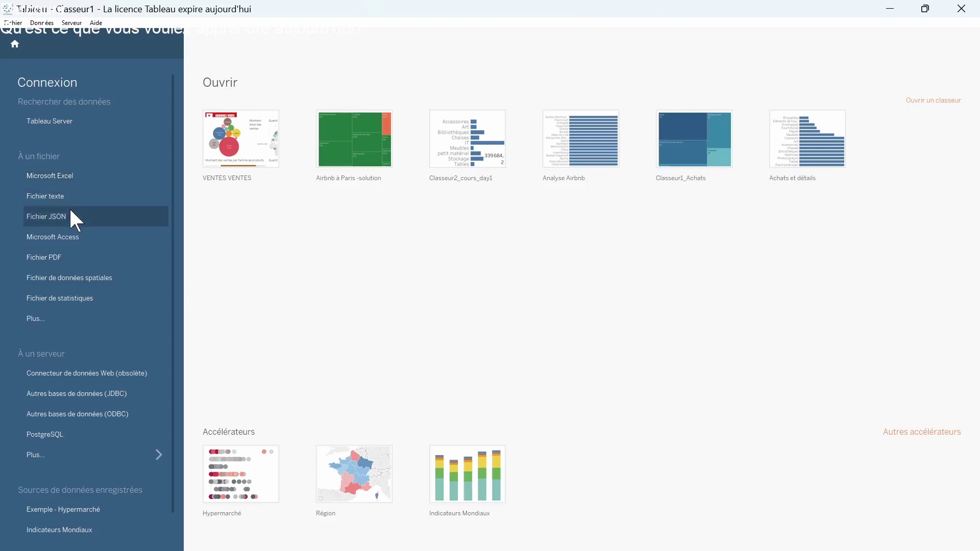
{"action": "left_click", "coordinate": [50, 318]}
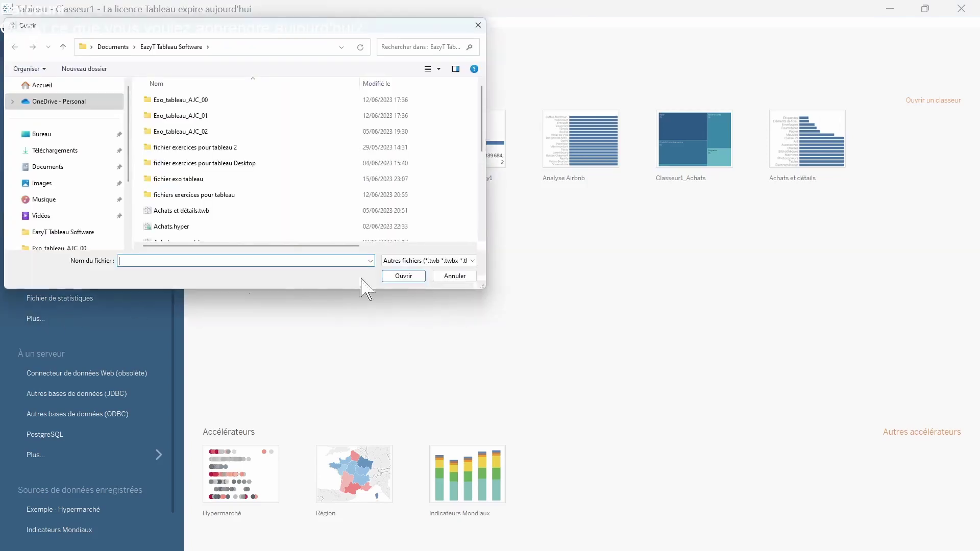
{"action": "left_click", "coordinate": [473, 261]}
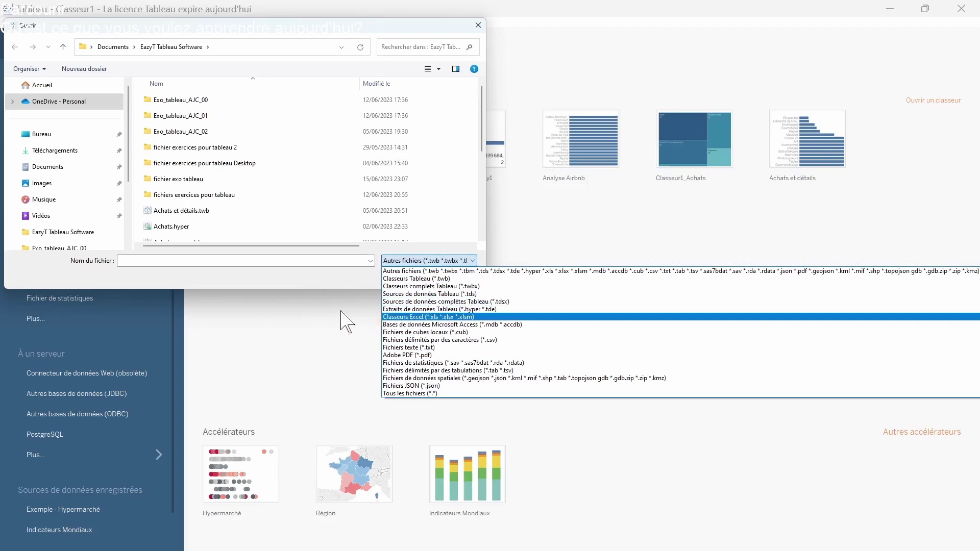
{"action": "left_click", "coordinate": [293, 331]}
{"action": "left_click", "coordinate": [453, 278]}
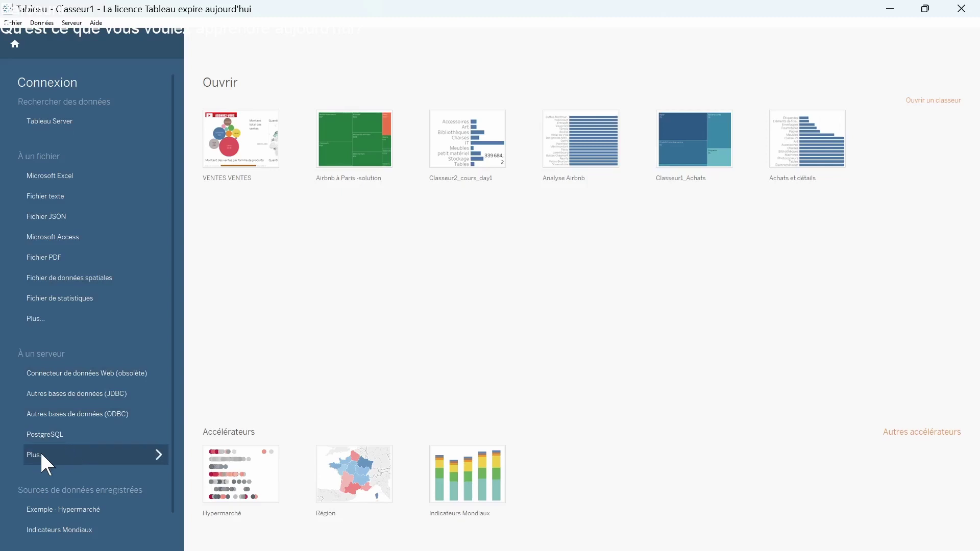
Look through the full list of server connectors, covering both installed and additional connectors.
{"action": "left_click", "coordinate": [110, 453]}
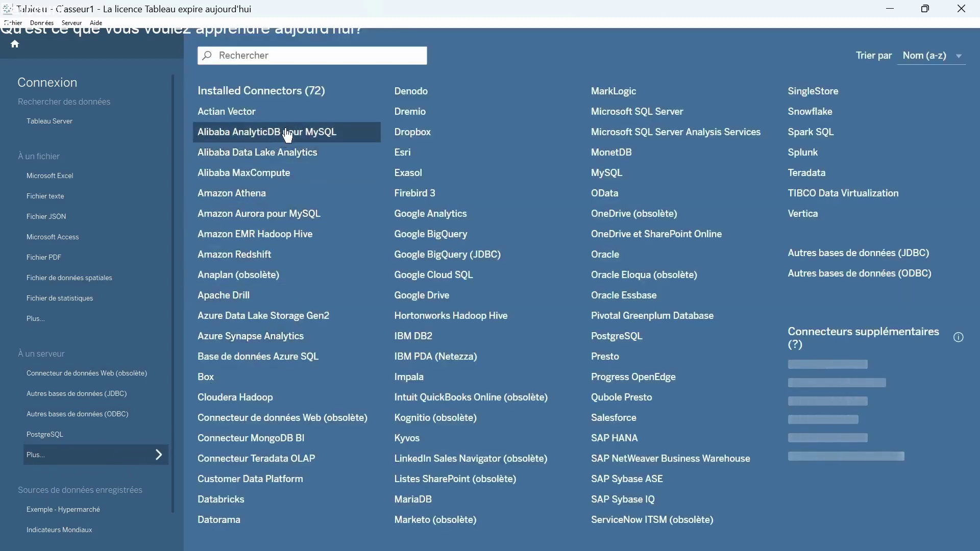
{"action": "scroll", "coordinate": [289, 273], "scroll_direction": "right", "scroll_amount": 2}
{"action": "scroll", "coordinate": [282, 307], "scroll_direction": "left", "scroll_amount": 2}
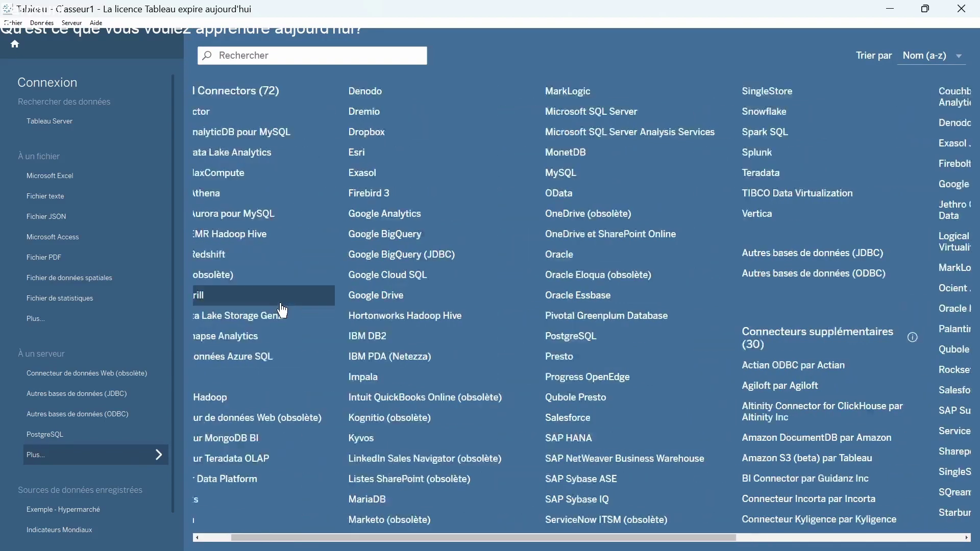
{"action": "scroll", "coordinate": [365, 286], "scroll_direction": "right", "scroll_amount": 3}
{"action": "scroll", "coordinate": [431, 258], "scroll_direction": "left", "scroll_amount": 3}
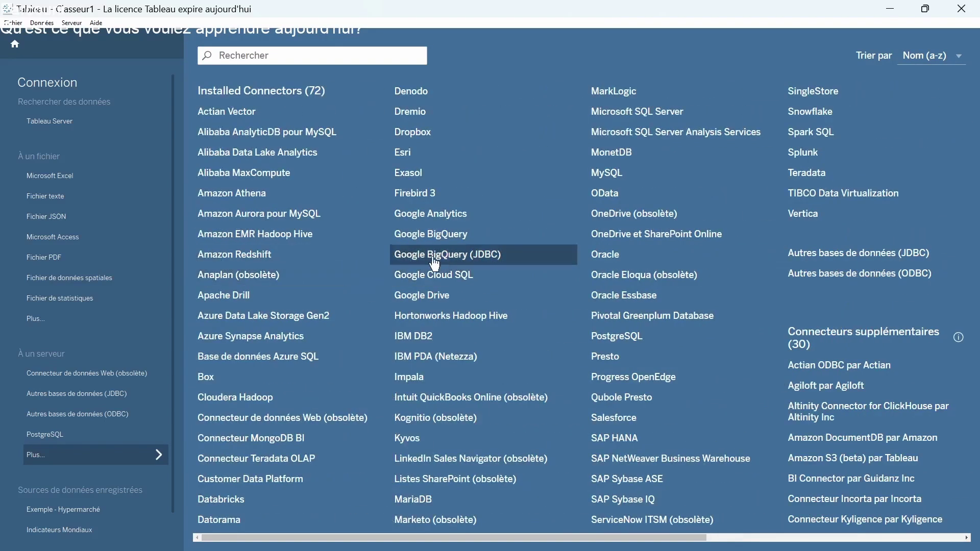
{"action": "scroll", "coordinate": [446, 252], "scroll_direction": "right", "scroll_amount": 3}
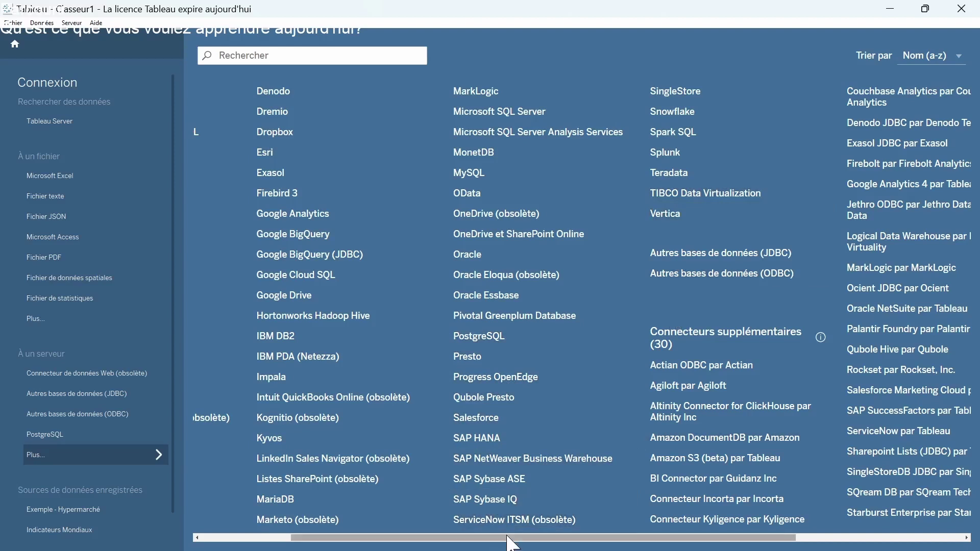
{"action": "left_click_drag", "start_coordinate": [508, 539], "coordinate": [588, 539]}
{"action": "scroll", "coordinate": [646, 281], "scroll_direction": "right", "scroll_amount": 3}
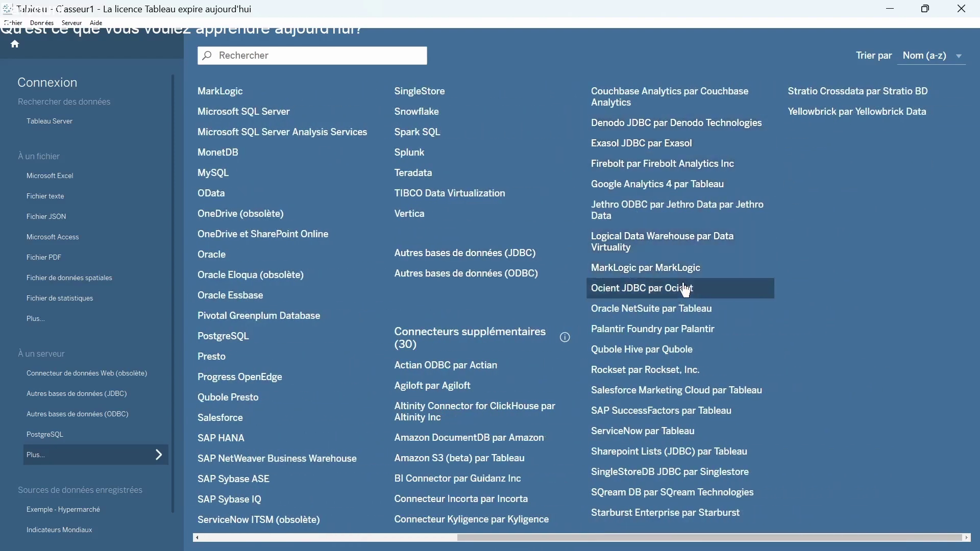
{"action": "scroll", "coordinate": [685, 286], "scroll_direction": "left", "scroll_amount": 9}
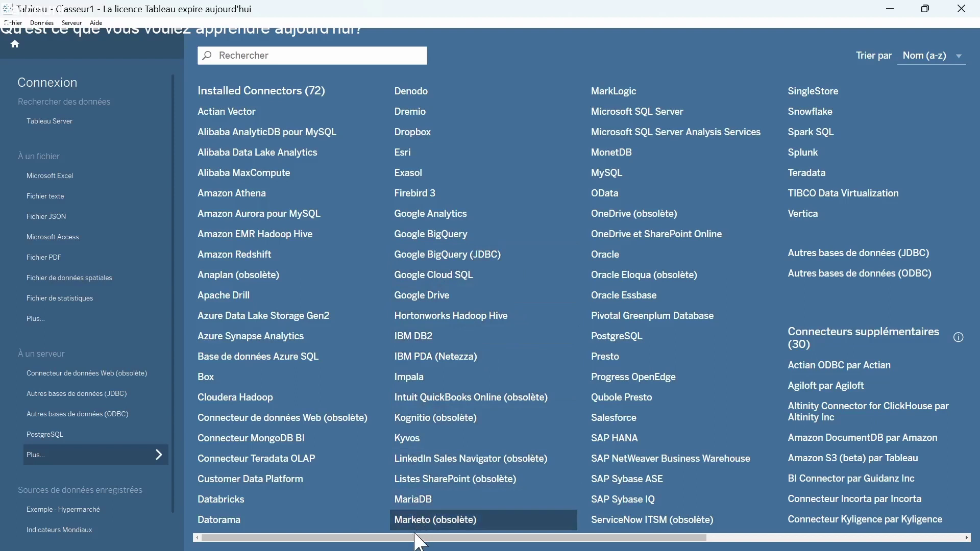
{"action": "scroll", "coordinate": [284, 247], "scroll_direction": "right", "scroll_amount": 5}
{"action": "scroll", "coordinate": [294, 263], "scroll_direction": "left", "scroll_amount": 5}
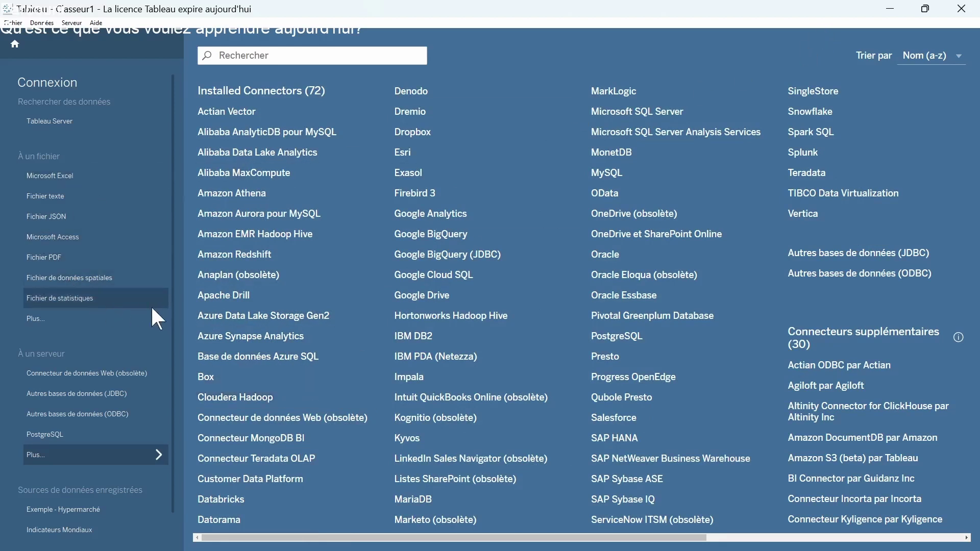
Connect to the Microsoft Excel file VENTES.xlsx as the data source.
{"action": "left_click", "coordinate": [45, 177]}
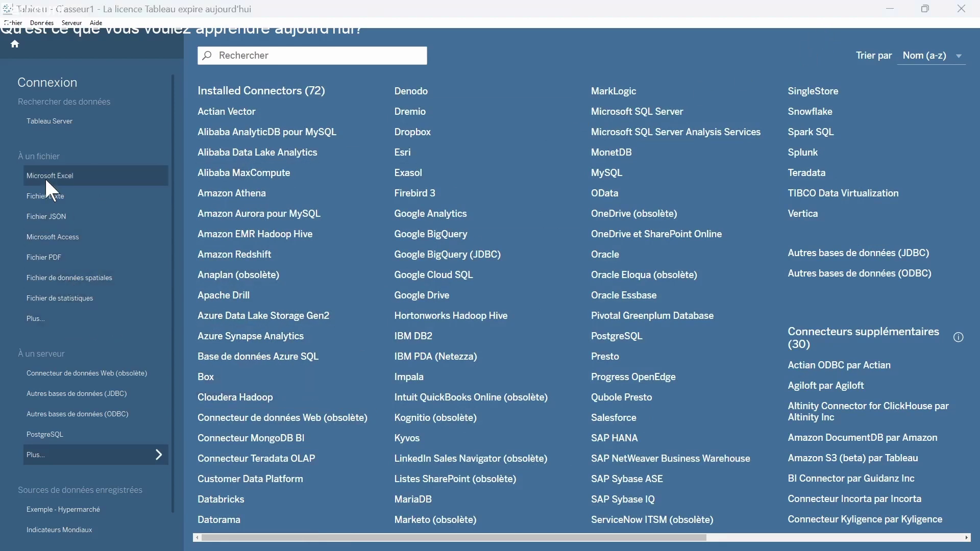
{"action": "left_click", "coordinate": [163, 117]}
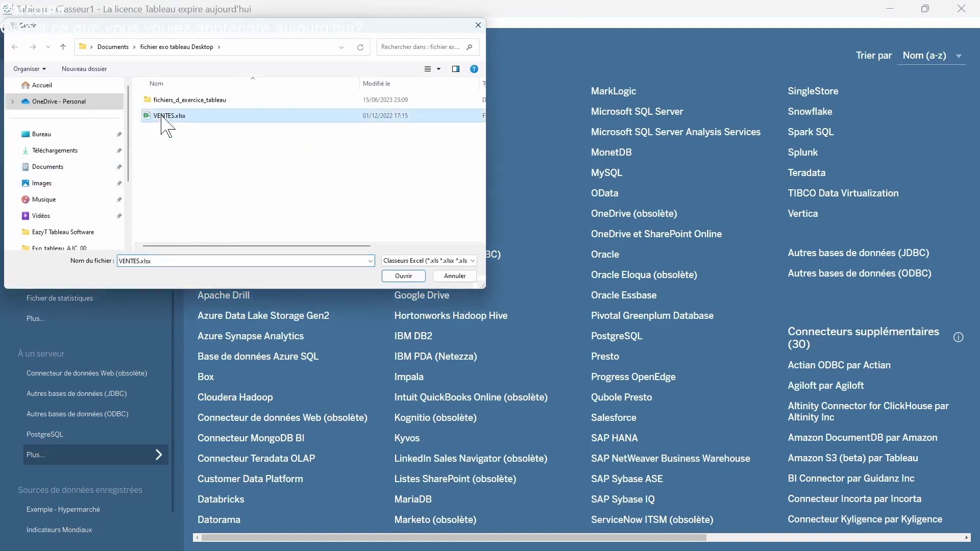
{"action": "left_click", "coordinate": [409, 275]}
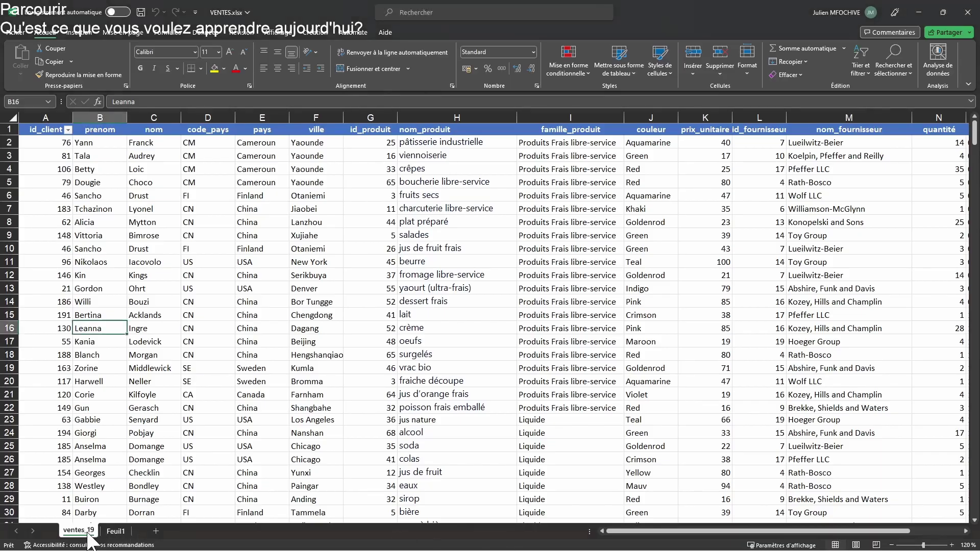
Look over the Feuil1 sheet of VENTES.xlsx in Excel, and return to Tableau.
{"action": "left_click", "coordinate": [116, 531]}
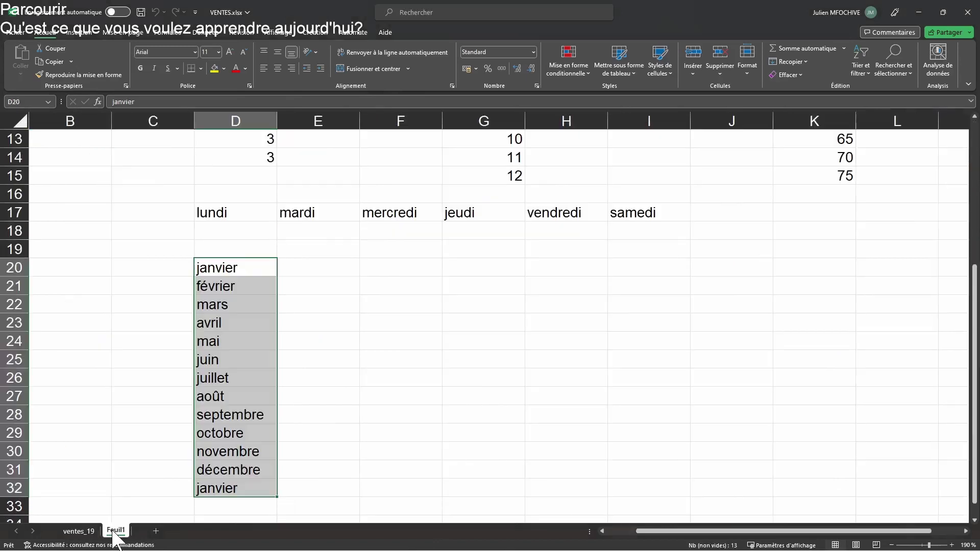
{"action": "left_click", "coordinate": [365, 403]}
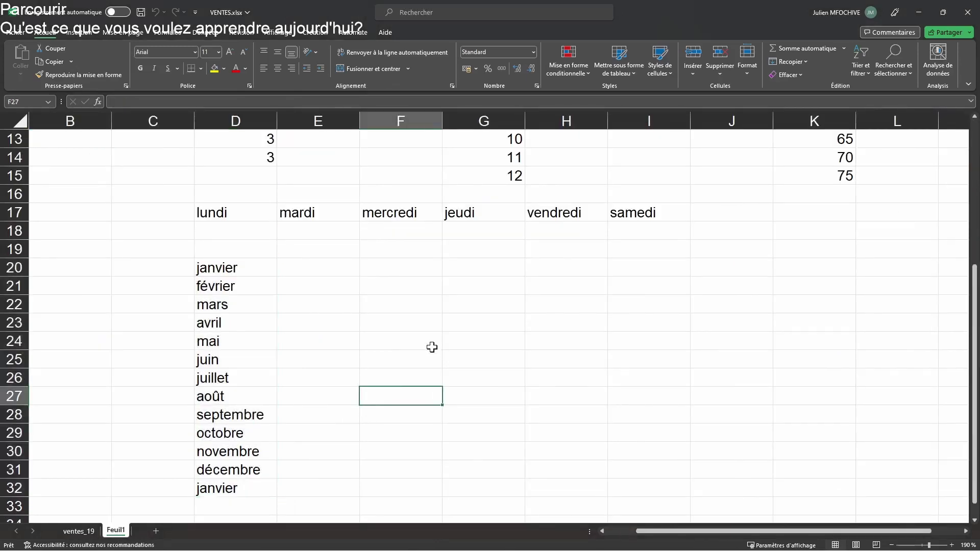
{"action": "scroll", "coordinate": [417, 344], "scroll_direction": "up", "scroll_amount": 4}
{"action": "scroll", "coordinate": [407, 339], "scroll_direction": "down", "scroll_amount": 13}
{"action": "scroll", "coordinate": [334, 361], "scroll_direction": "up", "scroll_amount": 7}
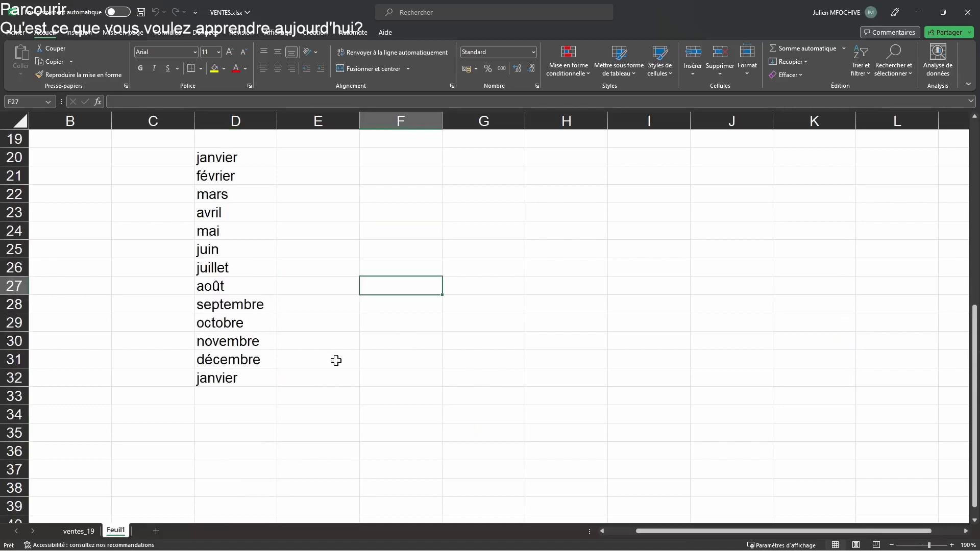
{"action": "scroll", "coordinate": [267, 363], "scroll_direction": "up", "scroll_amount": 6}
{"action": "scroll", "coordinate": [260, 341], "scroll_direction": "down", "scroll_amount": 7}
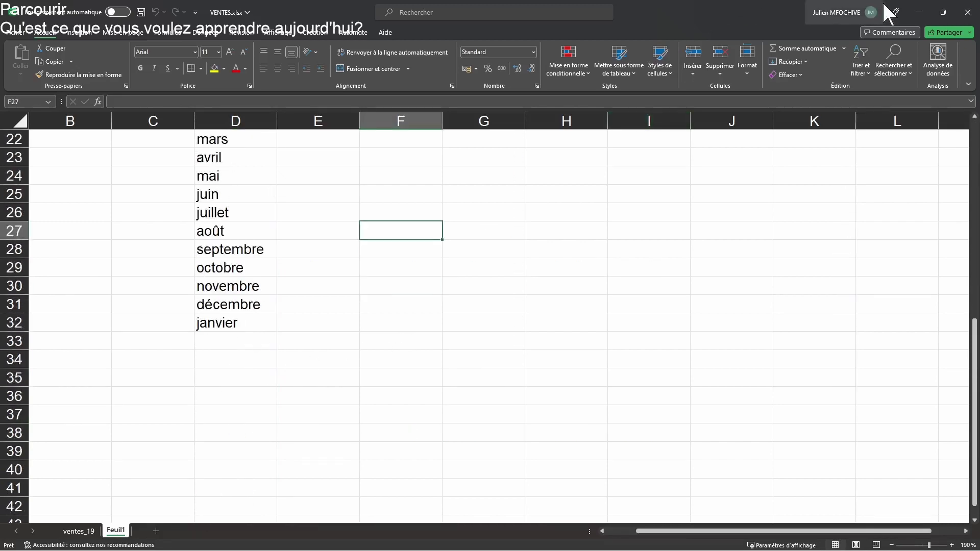
{"action": "left_click", "coordinate": [915, 15]}
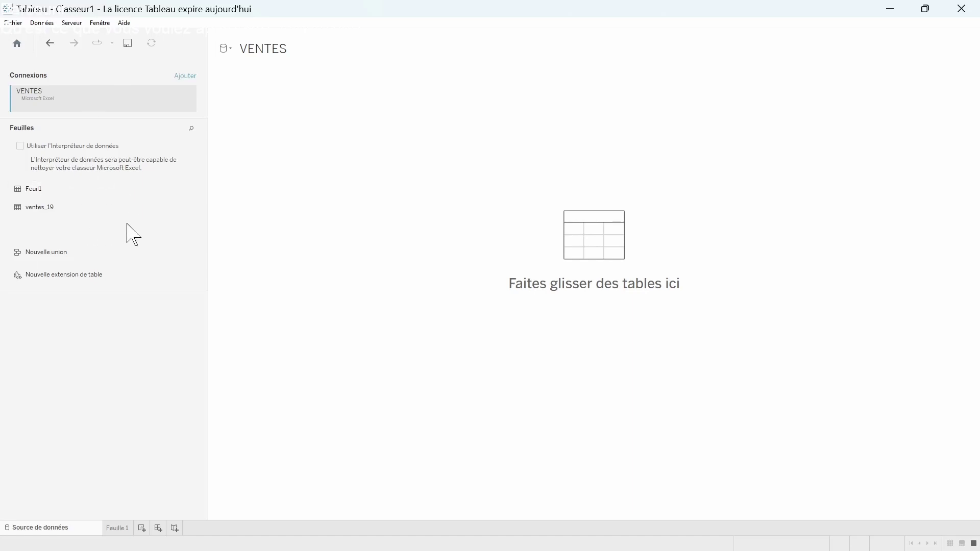
Preview the data of the Feuil1 sheet and close the preview.
{"action": "mouse_move", "coordinate": [187, 193]}
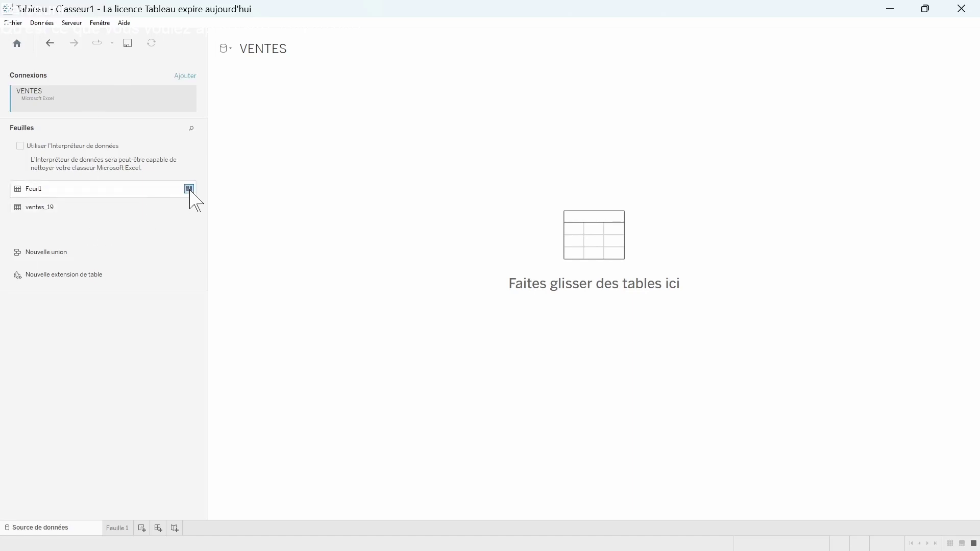
{"action": "left_click", "coordinate": [189, 189]}
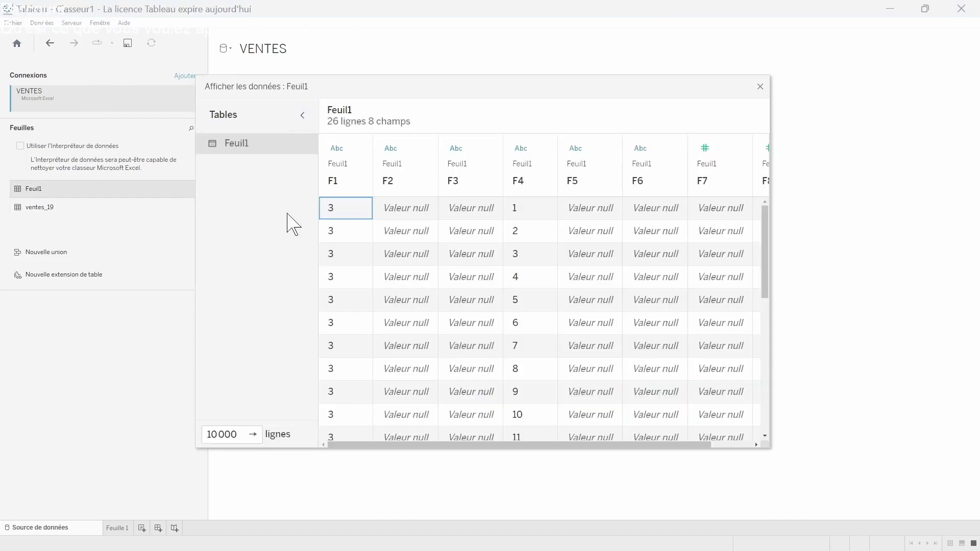
{"action": "mouse_move", "coordinate": [385, 449]}
{"action": "left_mouse_down"}
{"action": "mouse_move", "coordinate": [464, 450]}
{"action": "mouse_move", "coordinate": [385, 449]}
{"action": "left_mouse_up"}
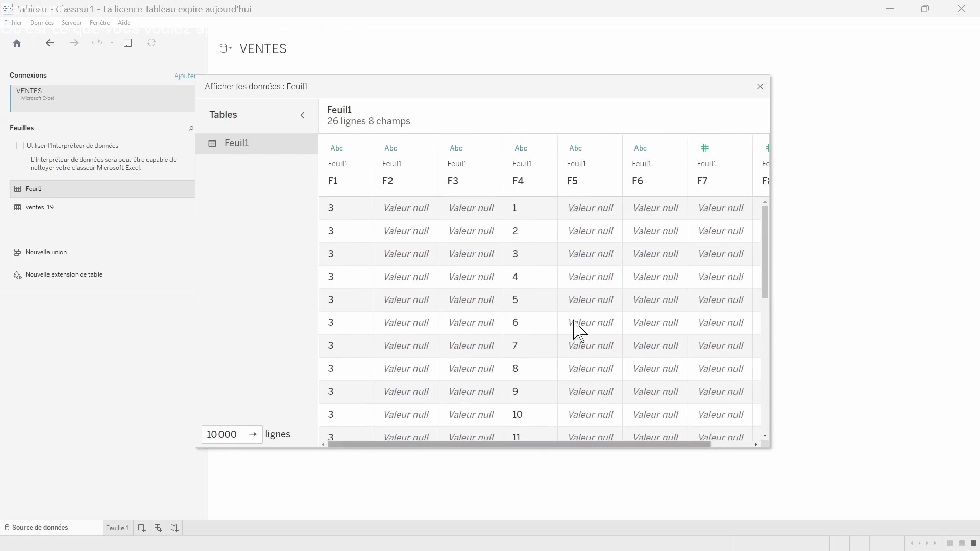
{"action": "left_click", "coordinate": [762, 88]}
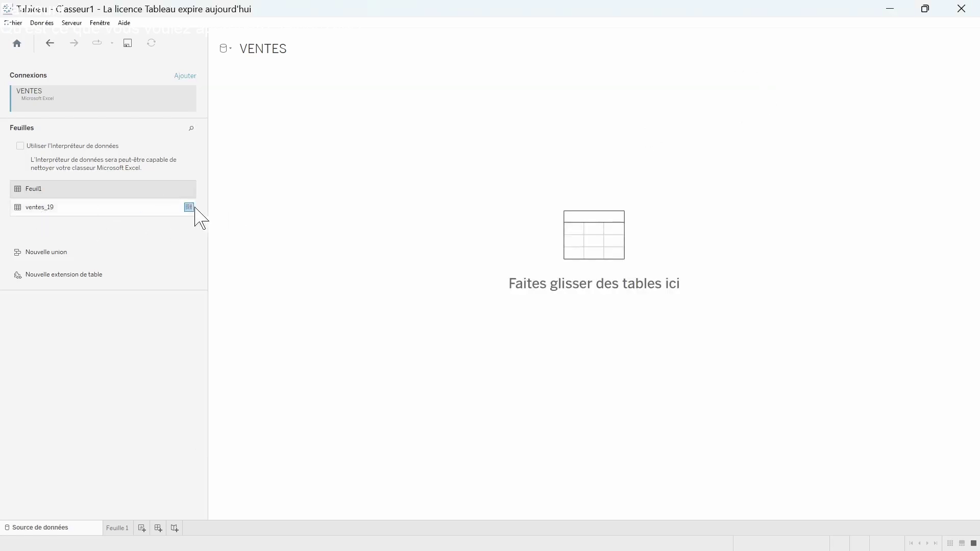
Preview the data of the ventes_19 sheet, look across its fields, and close the preview.
{"action": "left_click", "coordinate": [189, 207]}
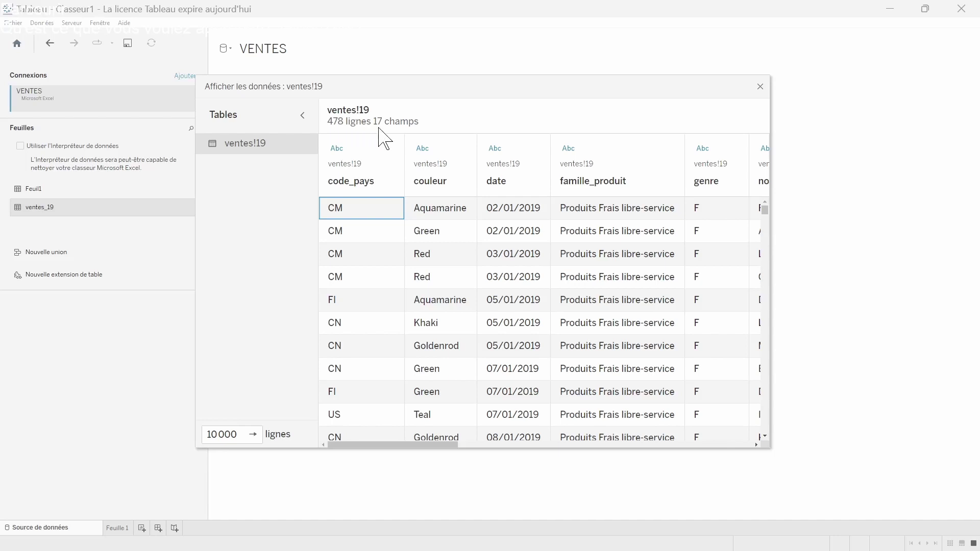
{"action": "left_click_drag", "start_coordinate": [444, 445], "coordinate": [546, 449]}
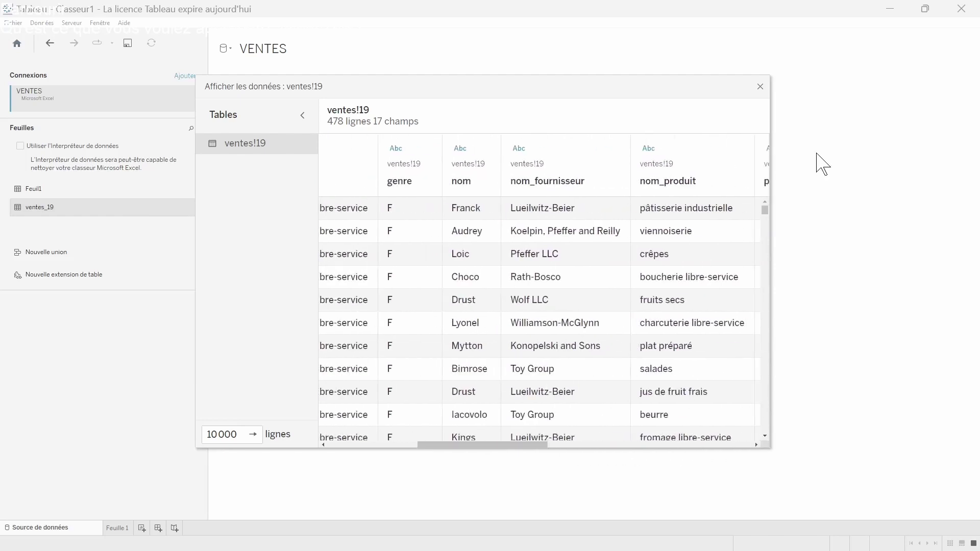
{"action": "left_click", "coordinate": [760, 87]}
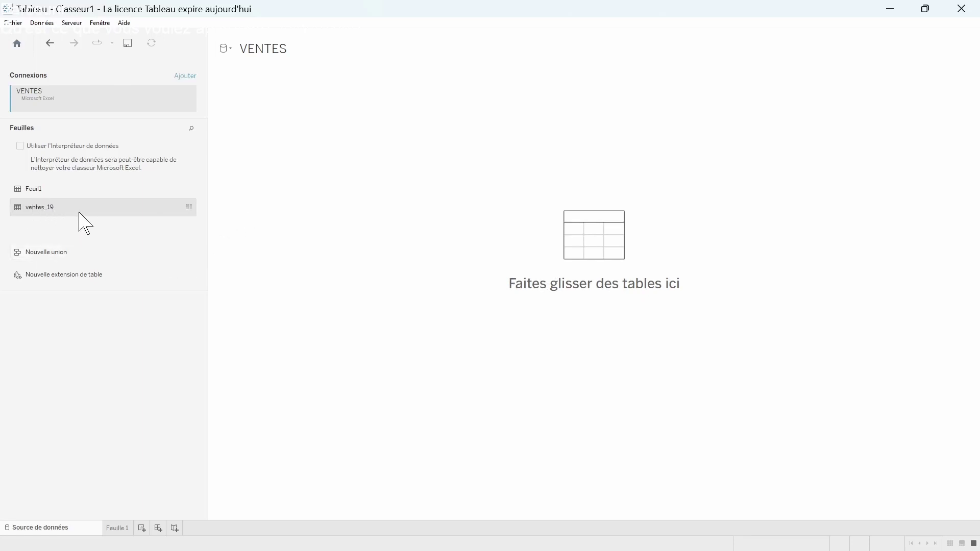
Add the ventes_19 table to the data source canvas and collapse the table details to show more columns.
{"action": "left_click_drag", "start_coordinate": [67, 210], "coordinate": [454, 201]}
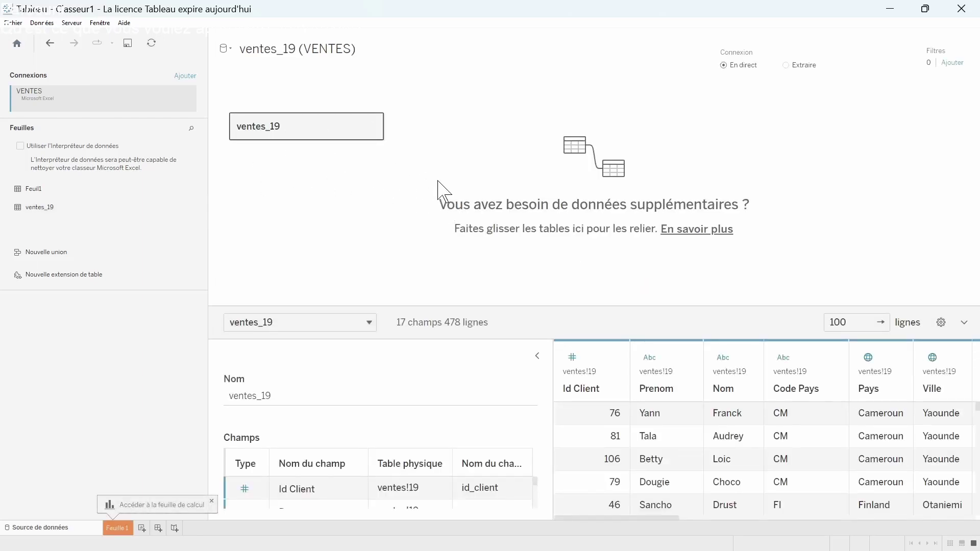
{"action": "left_click", "coordinate": [536, 356]}
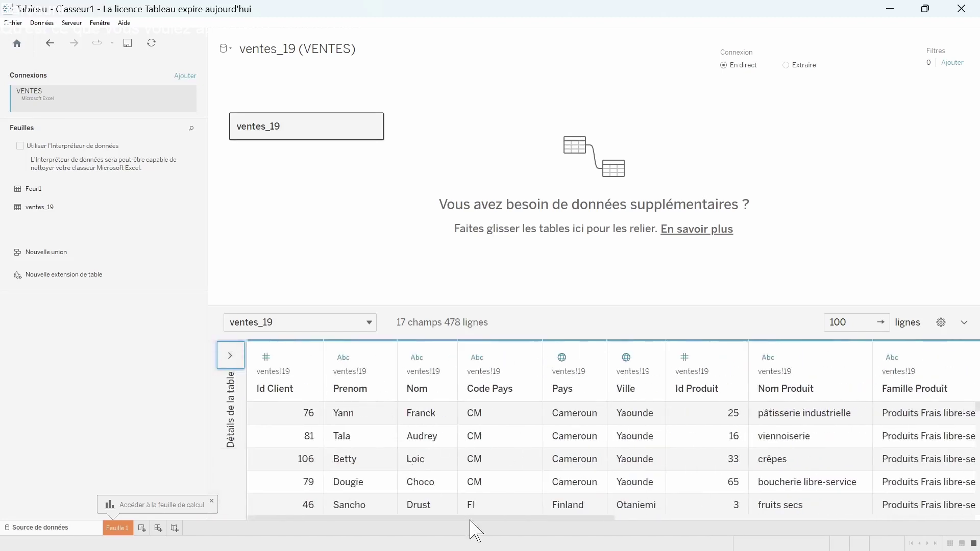
{"action": "left_click_drag", "start_coordinate": [392, 518], "coordinate": [368, 524]}
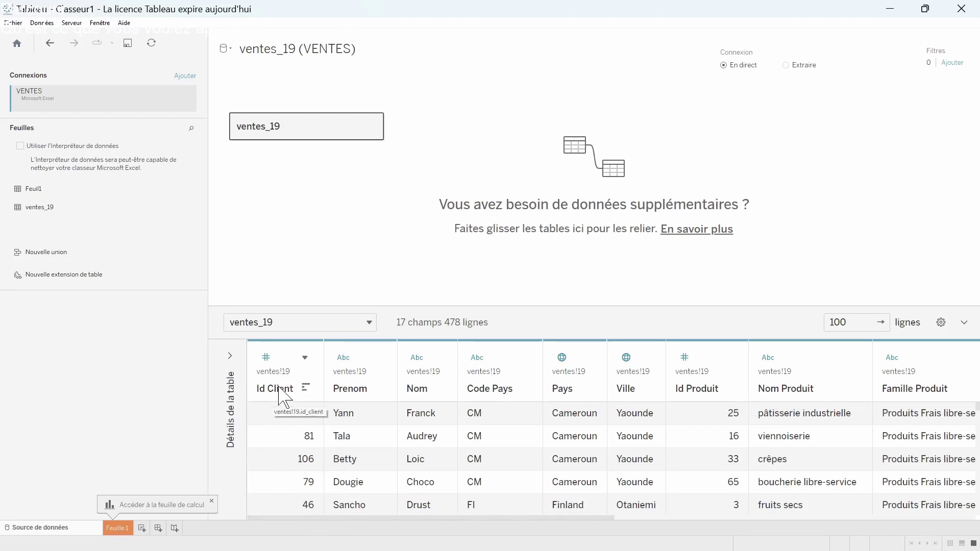
Change the data type of the Id Client field to Chaîne.
{"action": "left_click", "coordinate": [266, 358]}
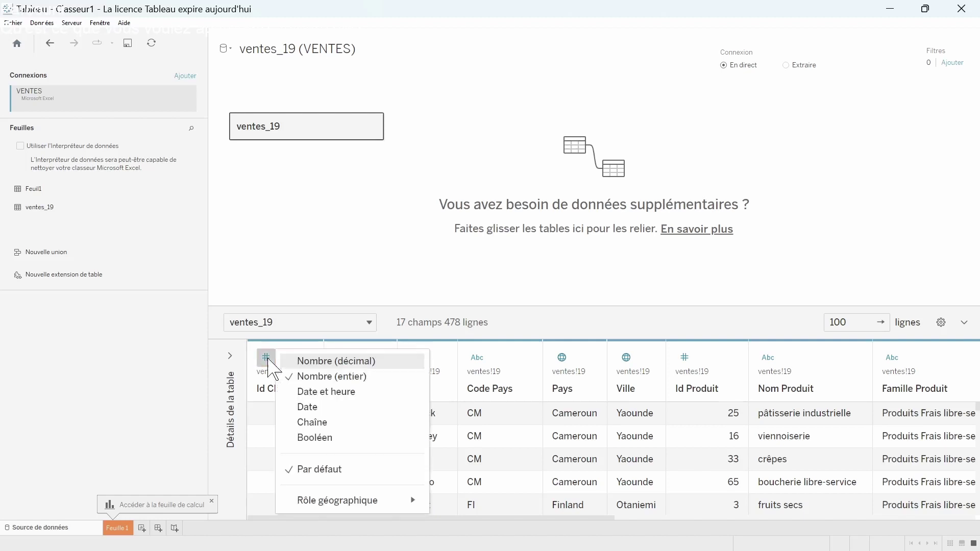
{"action": "left_click", "coordinate": [267, 360]}
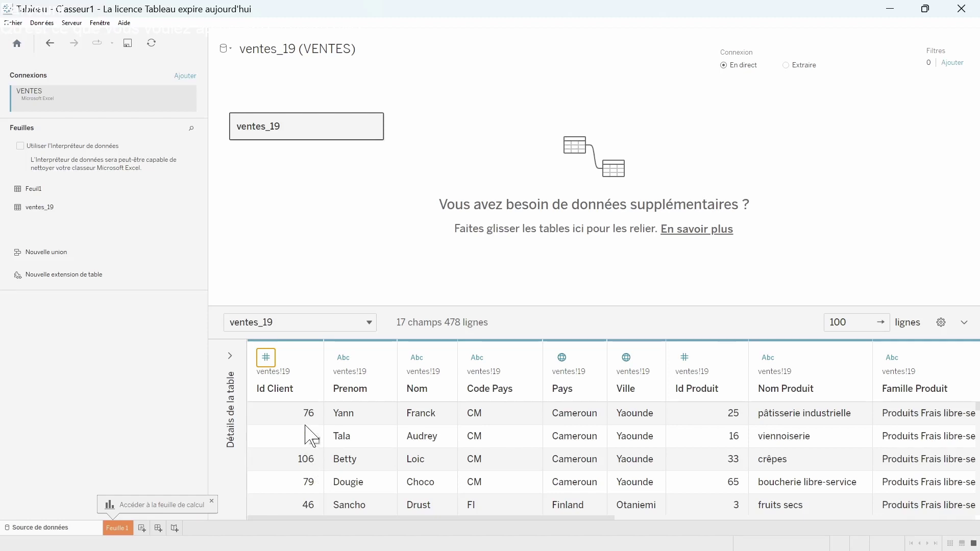
{"action": "left_click", "coordinate": [267, 357]}
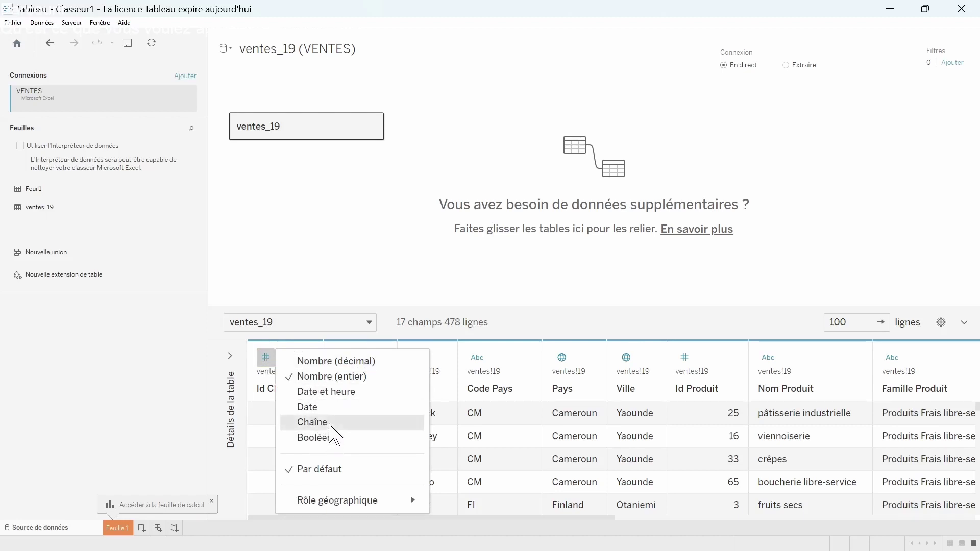
{"action": "left_click", "coordinate": [329, 423]}
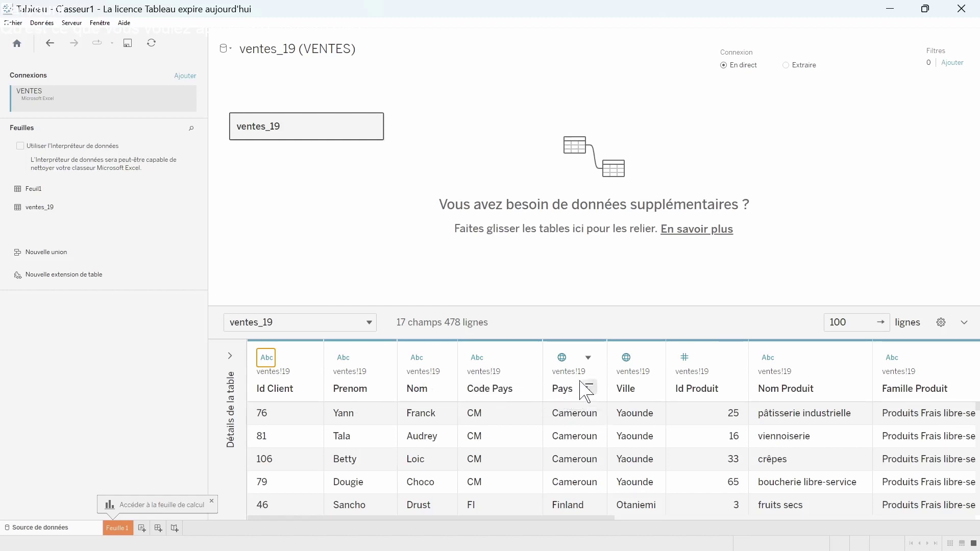
Examine the data type and geographic role options of the Pays field without changing them.
{"action": "left_click", "coordinate": [564, 360]}
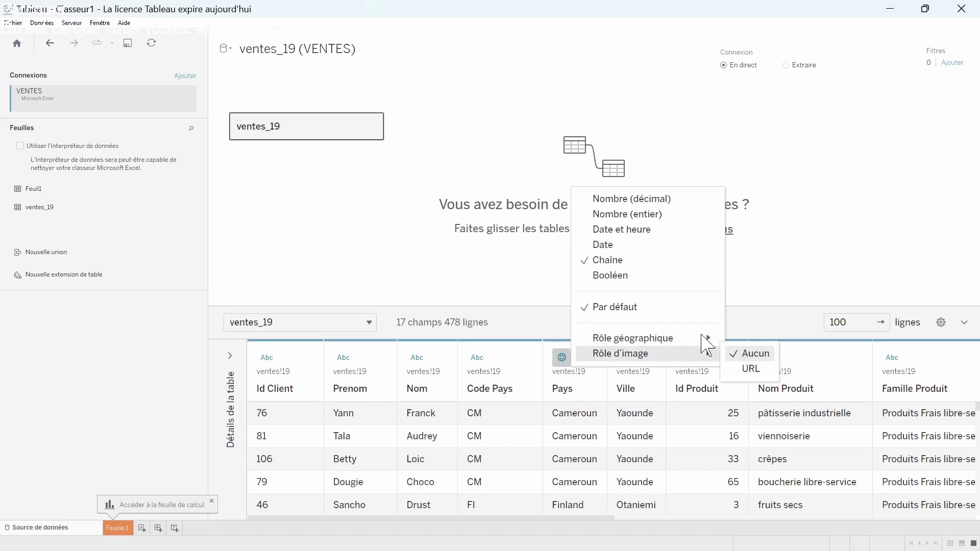
{"action": "mouse_move", "coordinate": [692, 338]}
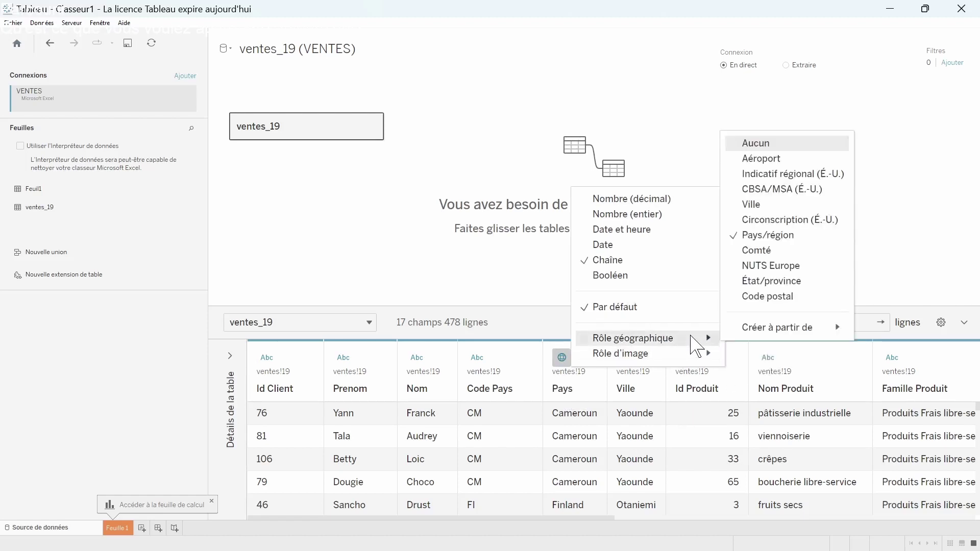
{"action": "mouse_move", "coordinate": [736, 328]}
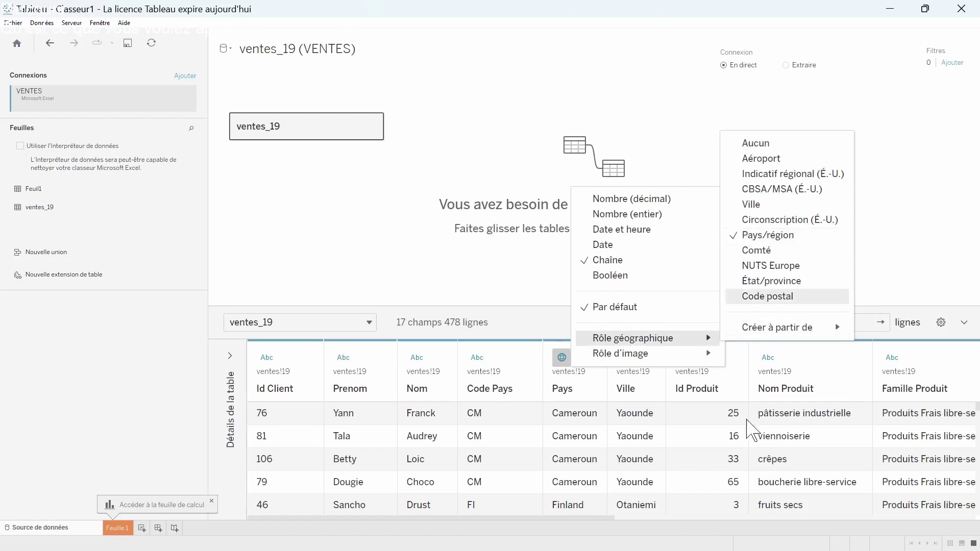
{"action": "left_click", "coordinate": [529, 335]}
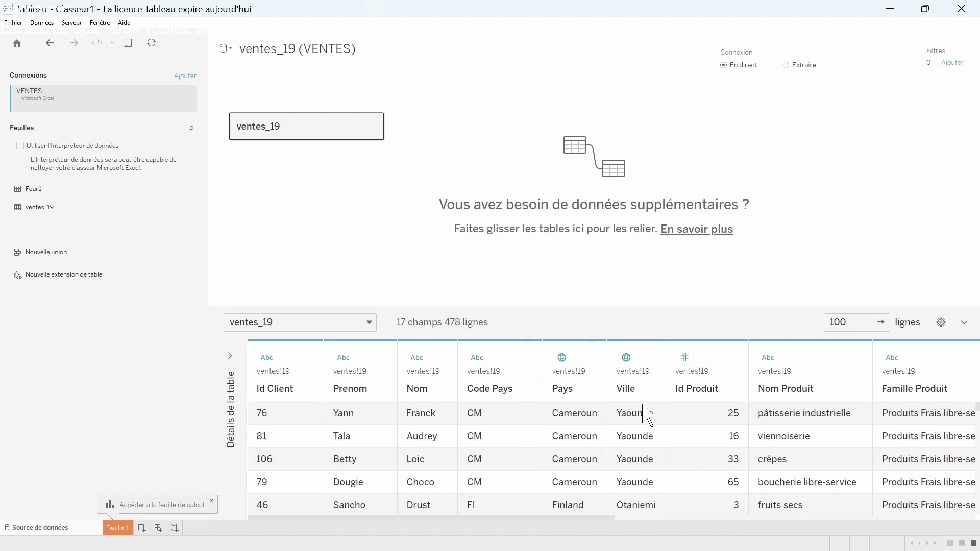
Change the data type of the Id Produit field to Chaîne.
{"action": "left_click_drag", "start_coordinate": [606, 518], "coordinate": [718, 518]}
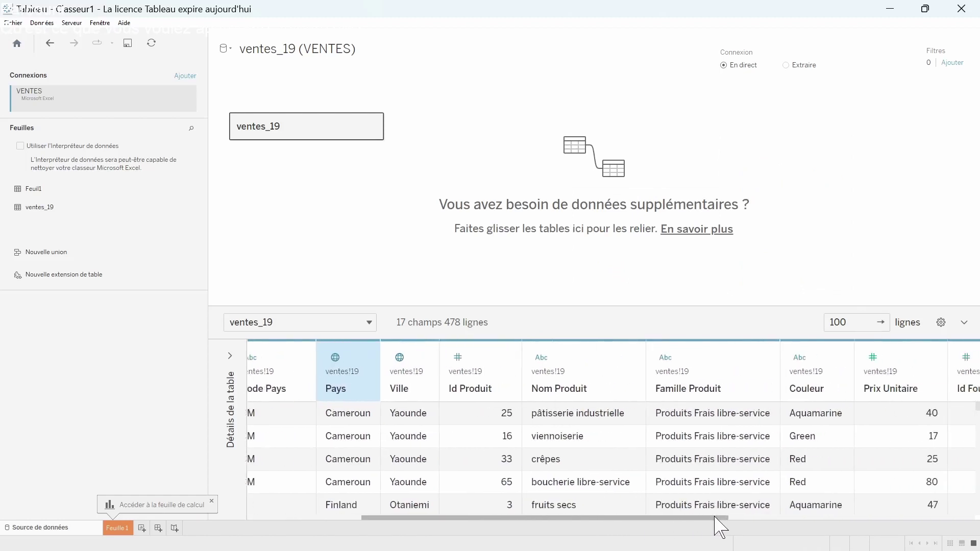
{"action": "left_click", "coordinate": [459, 358]}
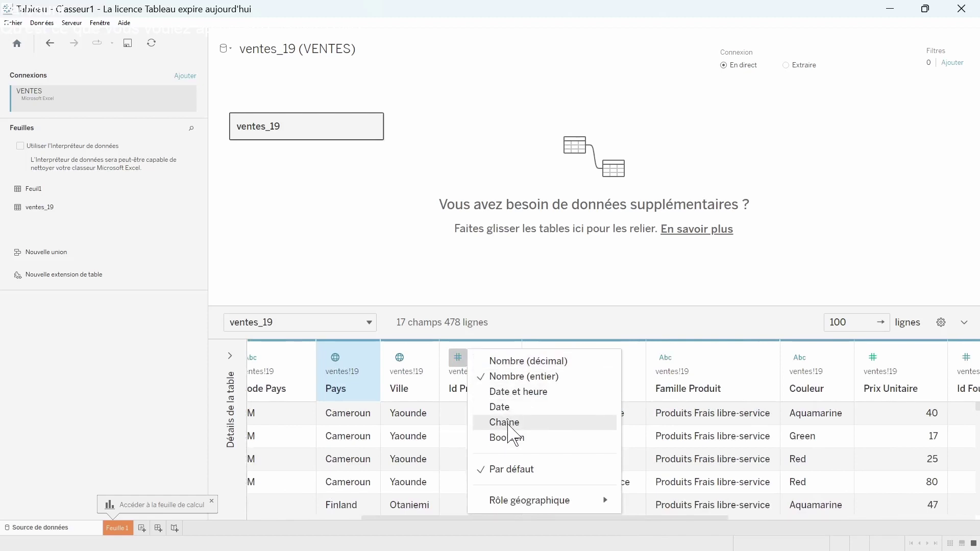
{"action": "left_click", "coordinate": [509, 427]}
Change the data type of the Id Fournisseur field to Chaîne.
{"action": "left_click_drag", "start_coordinate": [500, 518], "coordinate": [590, 520]}
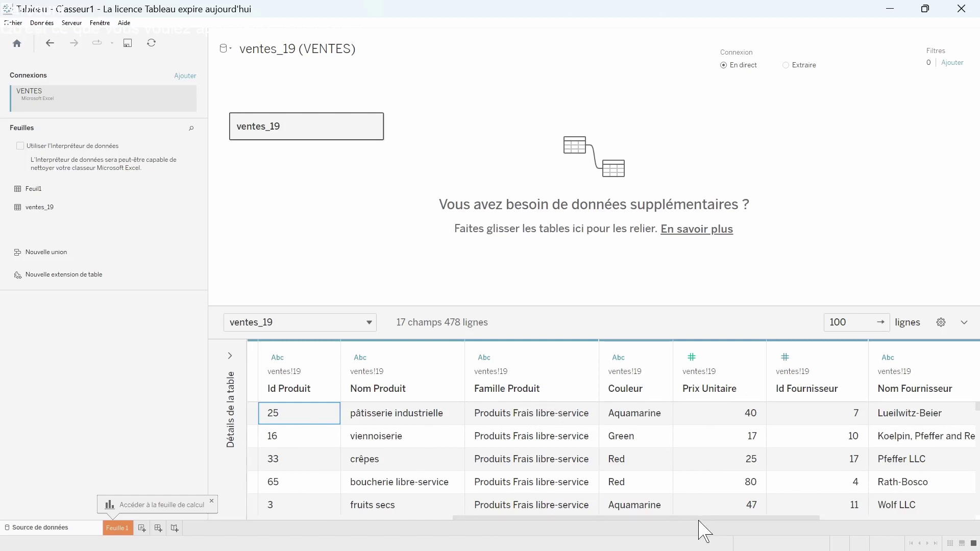
{"action": "left_click_drag", "start_coordinate": [733, 518], "coordinate": [802, 518]}
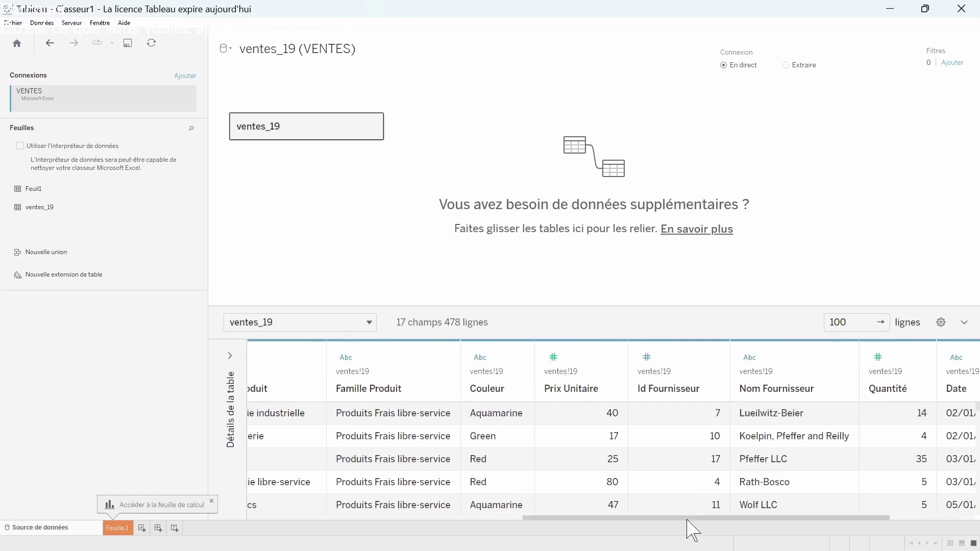
{"action": "left_click_drag", "start_coordinate": [692, 518], "coordinate": [720, 518]}
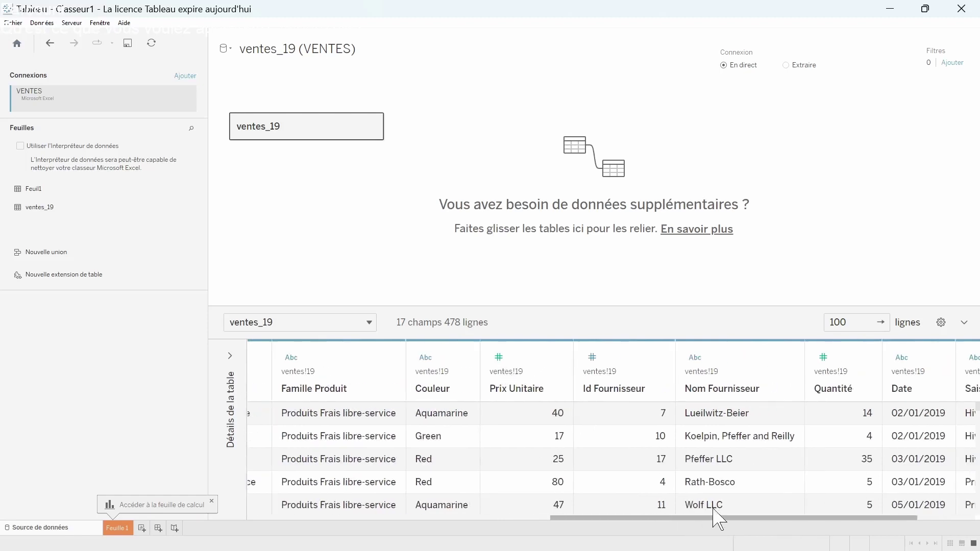
{"action": "left_click", "coordinate": [591, 359]}
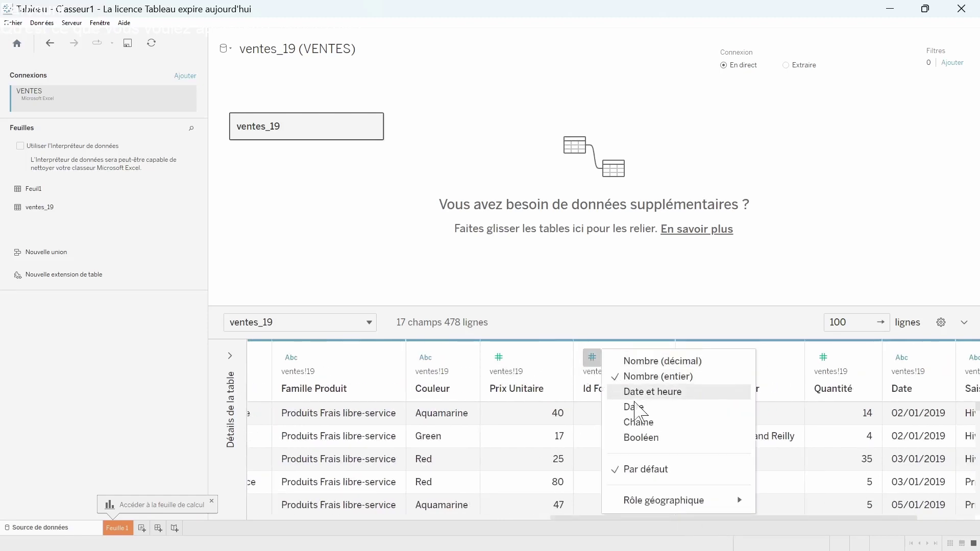
{"action": "left_click", "coordinate": [648, 427]}
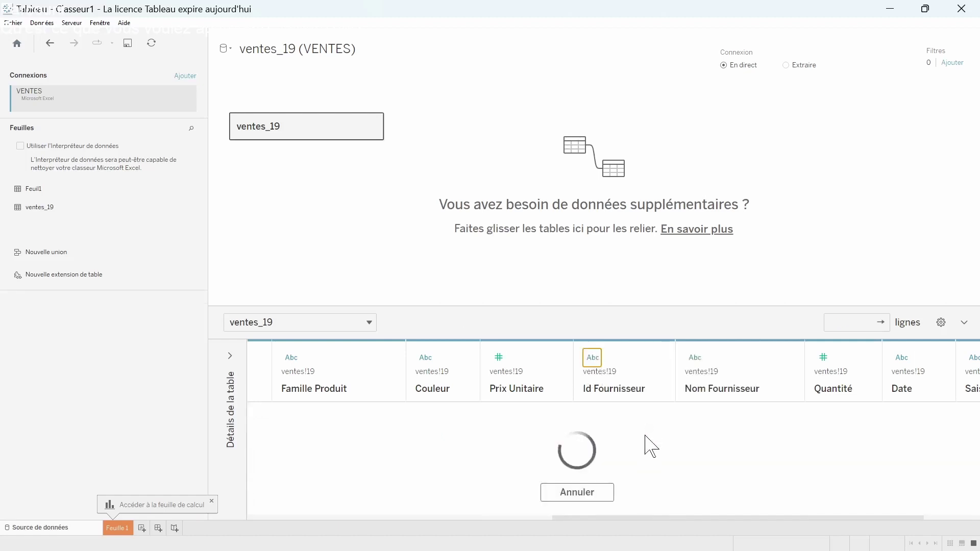
Convert the Date field from text to the Date data type.
{"action": "left_click_drag", "start_coordinate": [625, 519], "coordinate": [727, 518]}
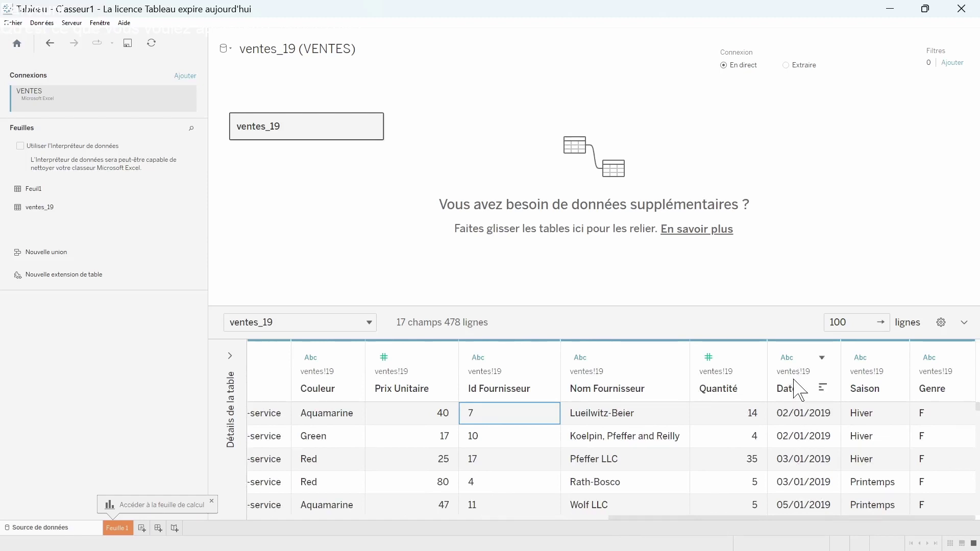
{"action": "left_click", "coordinate": [788, 359]}
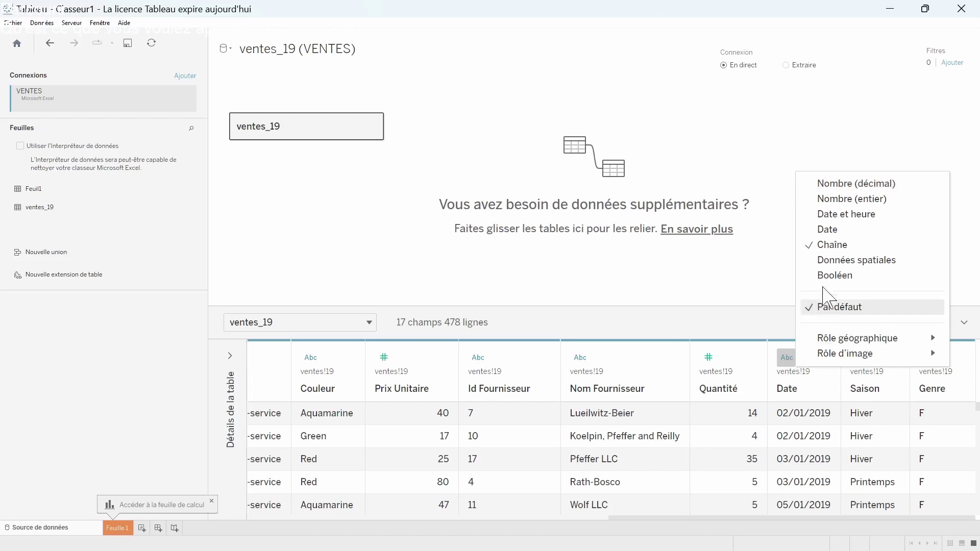
{"action": "left_click", "coordinate": [831, 230]}
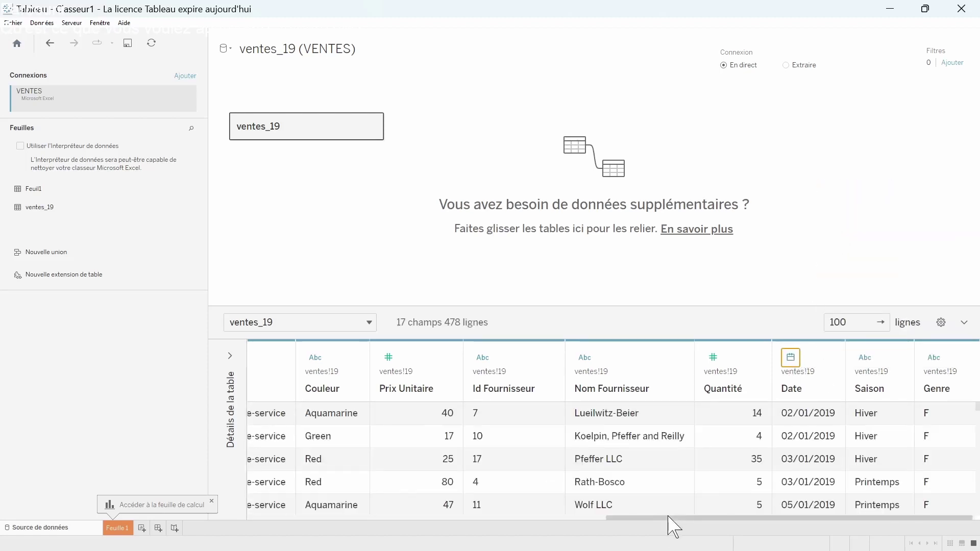
{"action": "left_click_drag", "start_coordinate": [674, 525], "coordinate": [696, 525]}
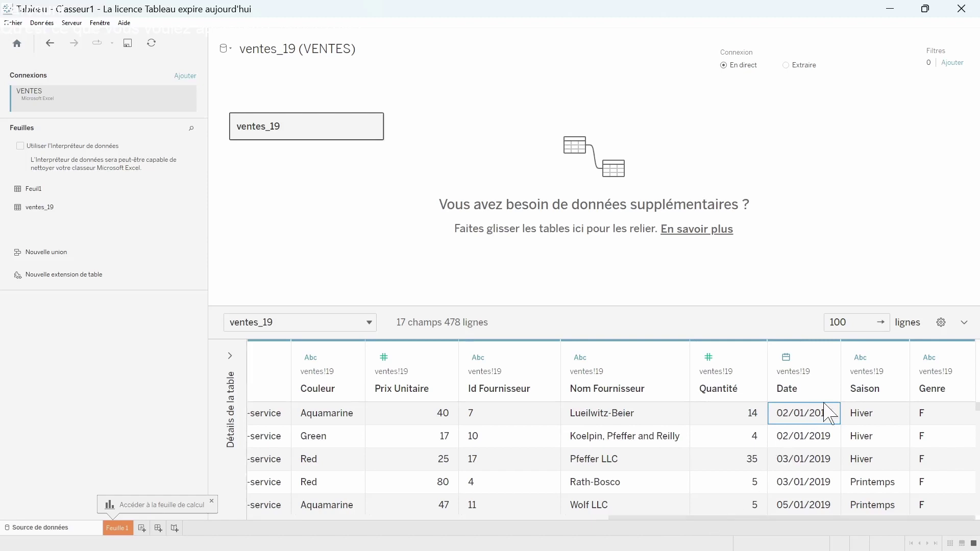
Hide the Id Fournisseur field from the ventes_19 table.
{"action": "left_click_drag", "start_coordinate": [766, 517], "coordinate": [792, 520]}
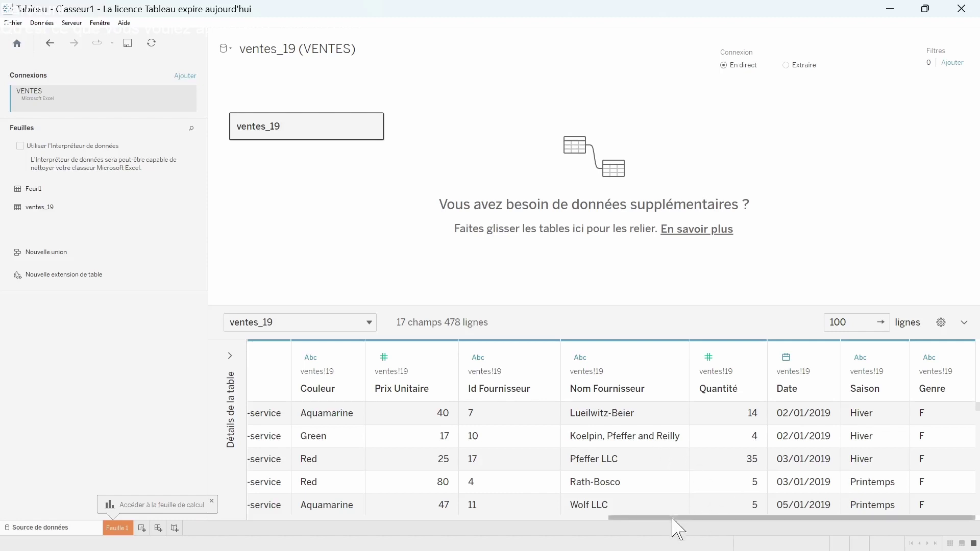
{"action": "left_click_drag", "start_coordinate": [673, 519], "coordinate": [695, 519]}
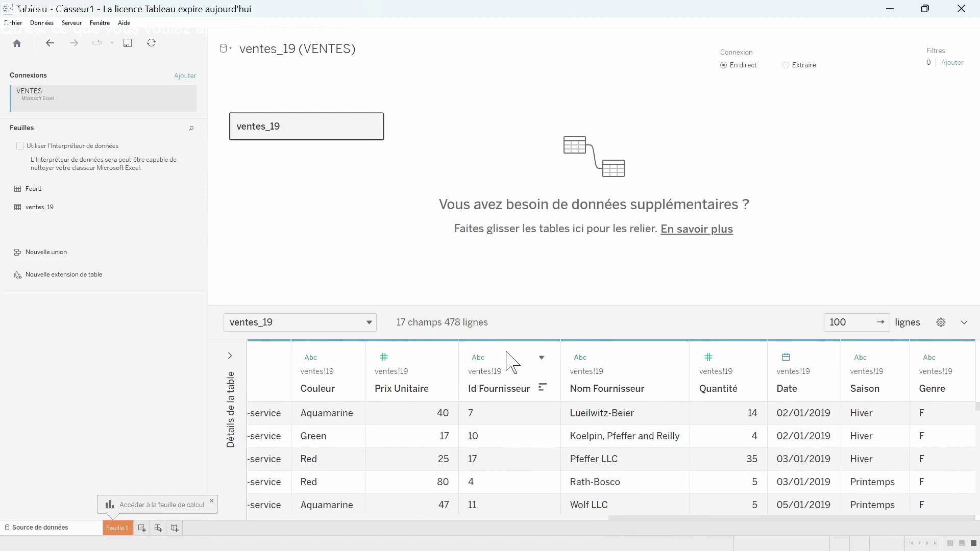
{"action": "left_click", "coordinate": [542, 358]}
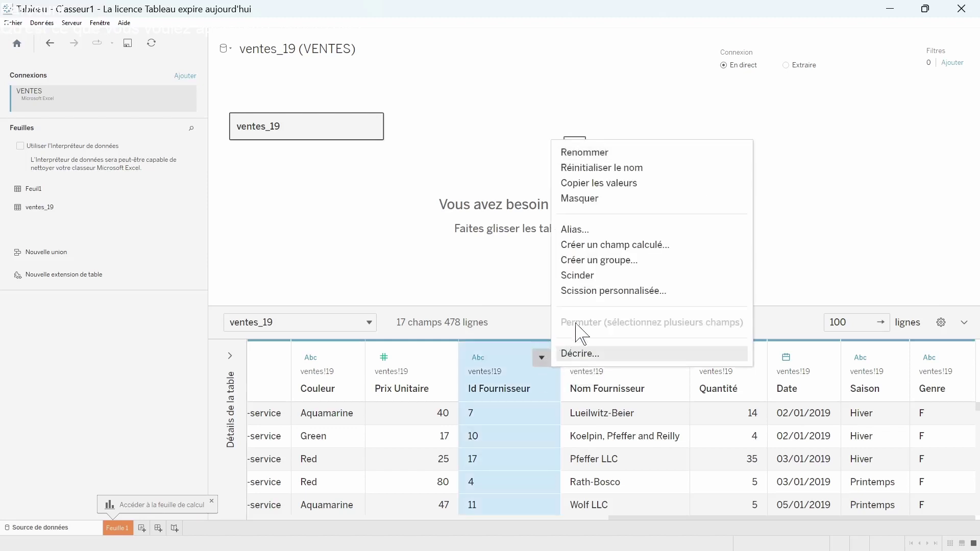
{"action": "left_click", "coordinate": [597, 206]}
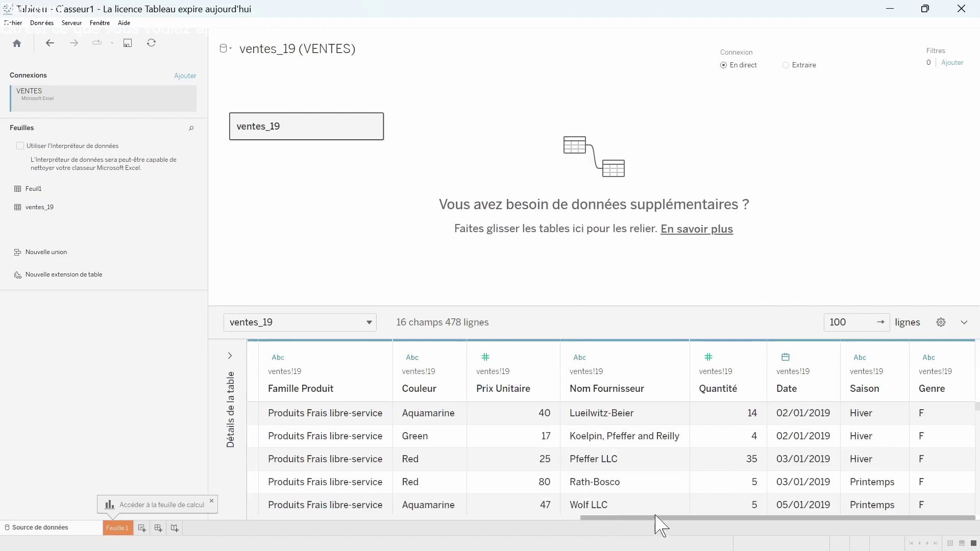
Add a data source filter on the Famille Produit field.
{"action": "mouse_move", "coordinate": [655, 515]}
{"action": "left_mouse_down"}
{"action": "mouse_move", "coordinate": [530, 524]}
{"action": "mouse_move", "coordinate": [641, 524]}
{"action": "left_mouse_up"}
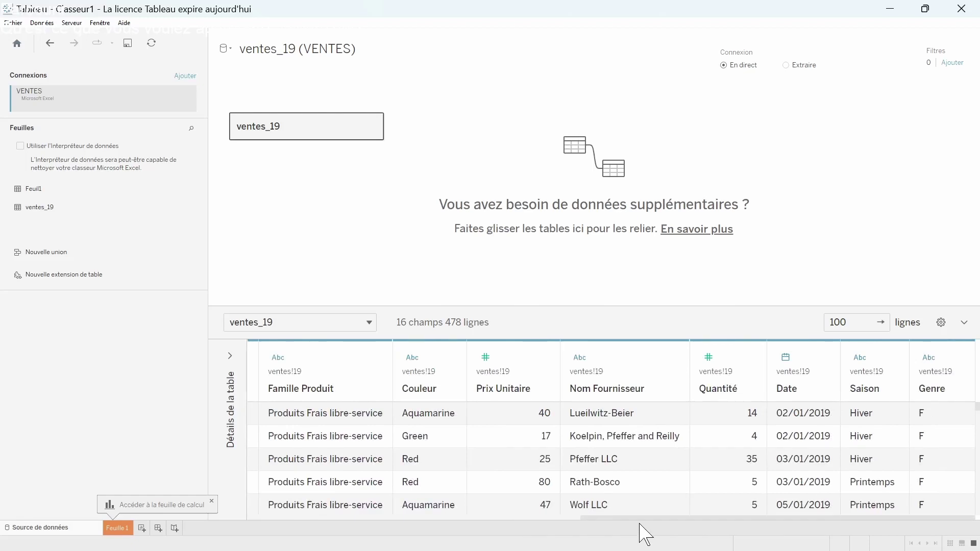
{"action": "left_click_drag", "start_coordinate": [630, 518], "coordinate": [529, 517]}
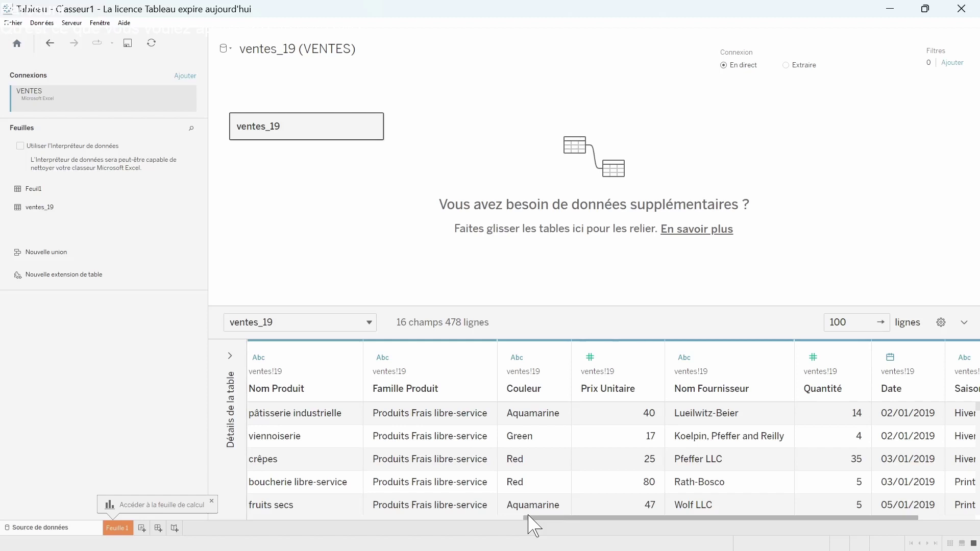
{"action": "left_click_drag", "start_coordinate": [529, 522], "coordinate": [562, 520]}
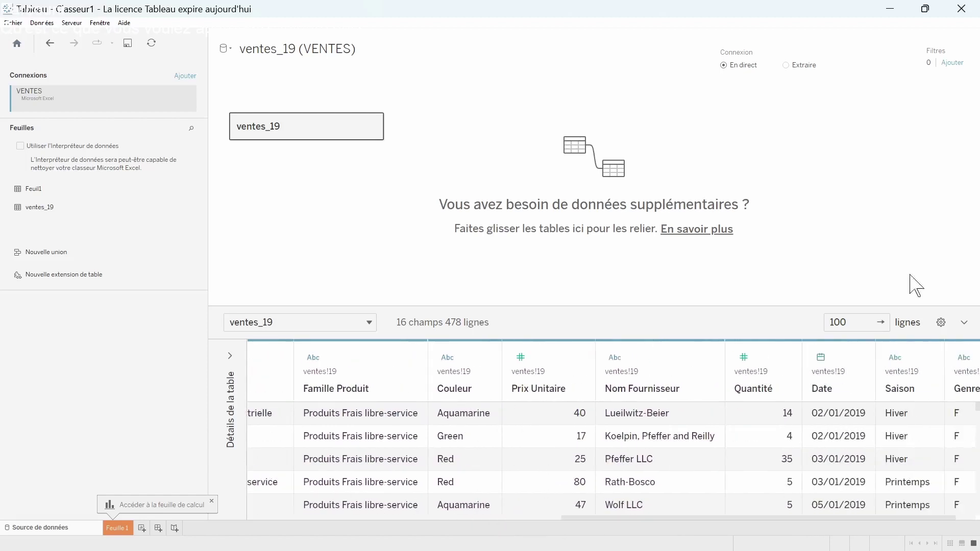
{"action": "left_click", "coordinate": [950, 64]}
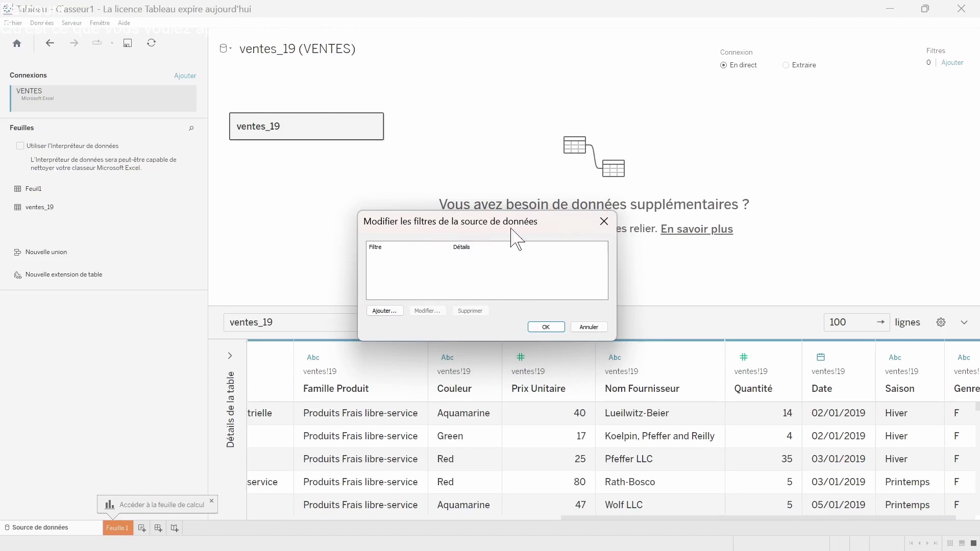
{"action": "left_click", "coordinate": [380, 311]}
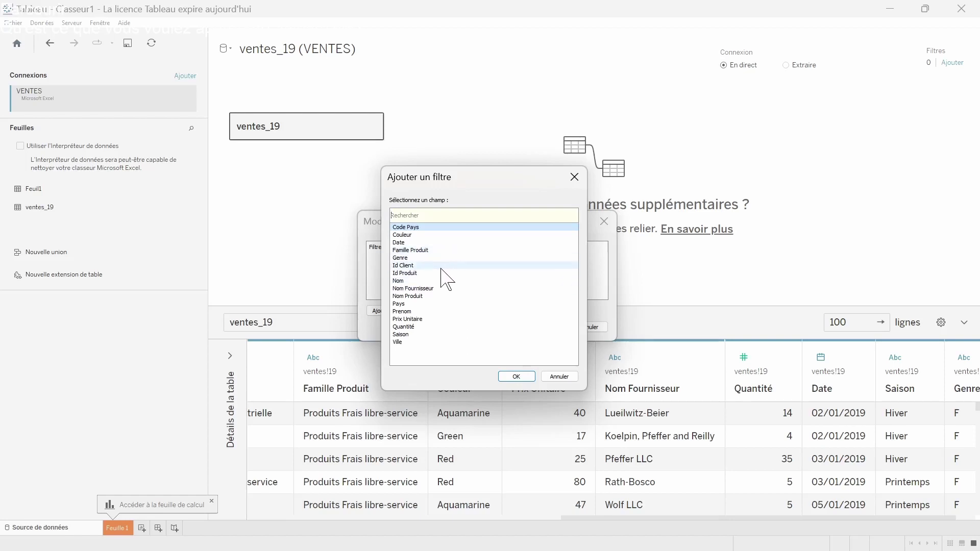
{"action": "left_click", "coordinate": [432, 250]}
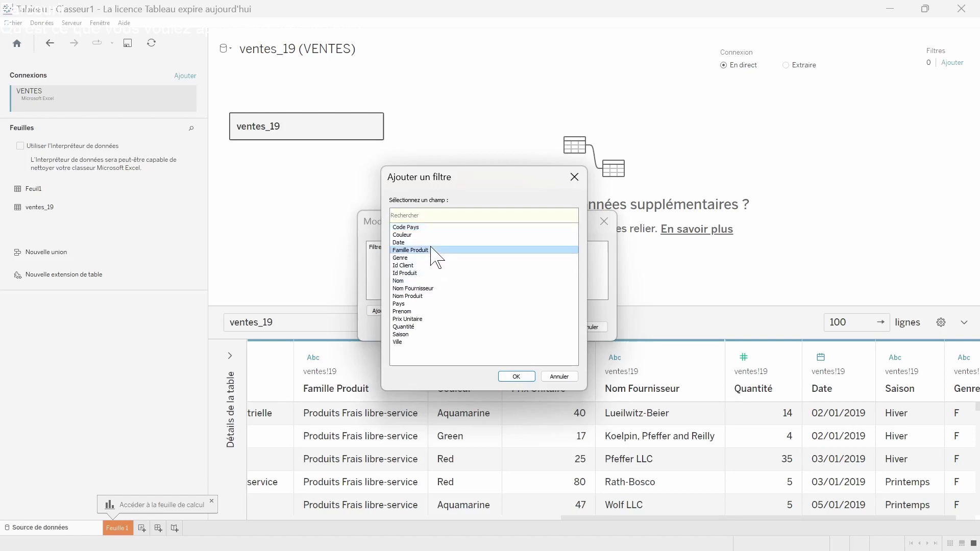
{"action": "left_click", "coordinate": [516, 376]}
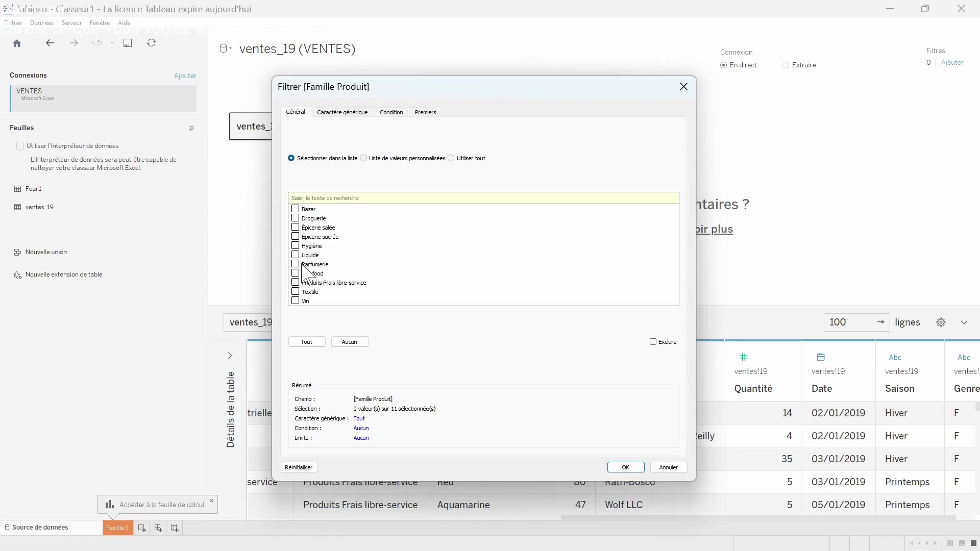
Restrict the Famille Produit filter to Bazar, Épicerie salée, Hygiène, Textile and Vin, and apply it to the data source.
{"action": "left_click", "coordinate": [296, 209]}
{"action": "left_click", "coordinate": [296, 302]}
{"action": "left_click", "coordinate": [296, 292]}
{"action": "left_click", "coordinate": [295, 228]}
{"action": "left_click", "coordinate": [626, 468]}
{"action": "left_click", "coordinate": [545, 328]}
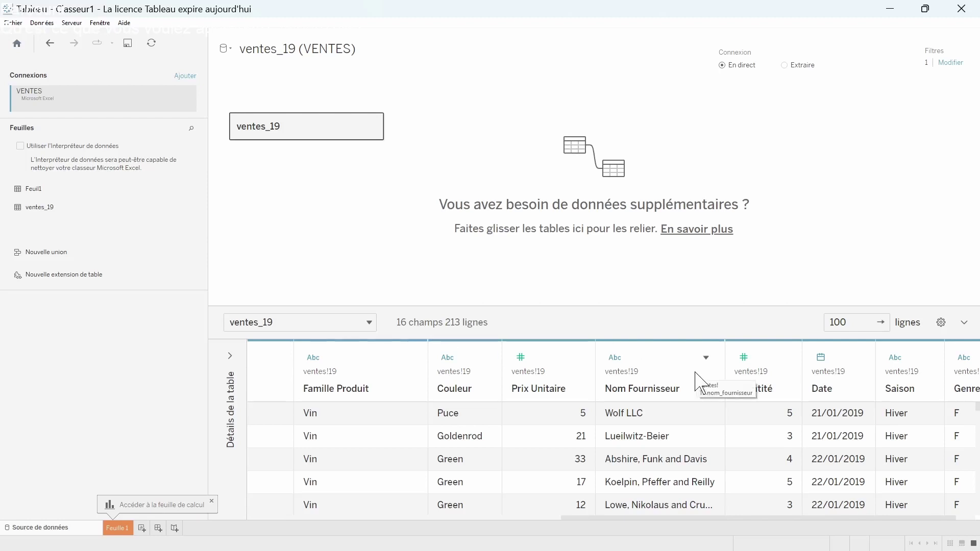
Add Épicerie sucrée, Liquide, Parfumerie, Pet-food and Produits Frais libre-service to the Famille Produit data source filter, leaving only Droguerie excluded.
{"action": "left_click", "coordinate": [947, 64]}
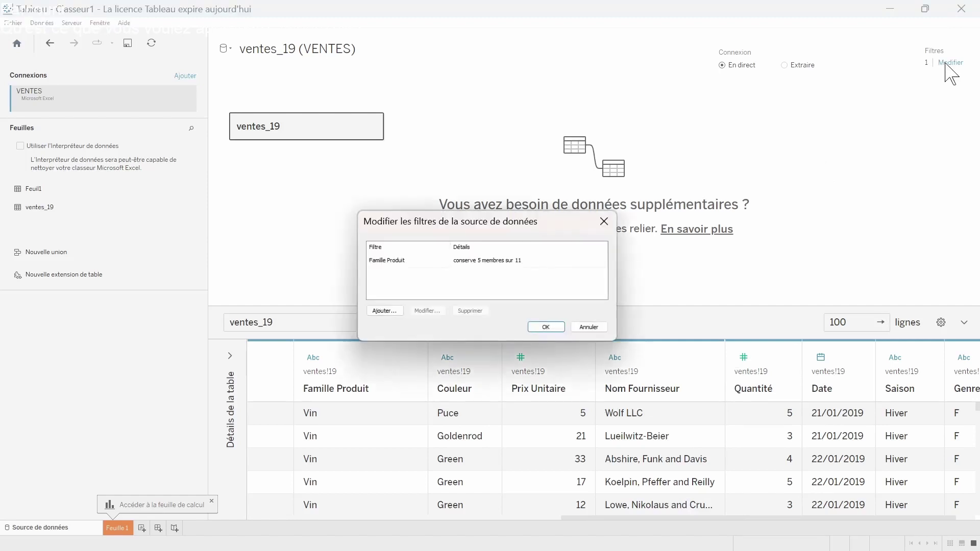
{"action": "left_click", "coordinate": [403, 262]}
{"action": "left_click", "coordinate": [430, 312]}
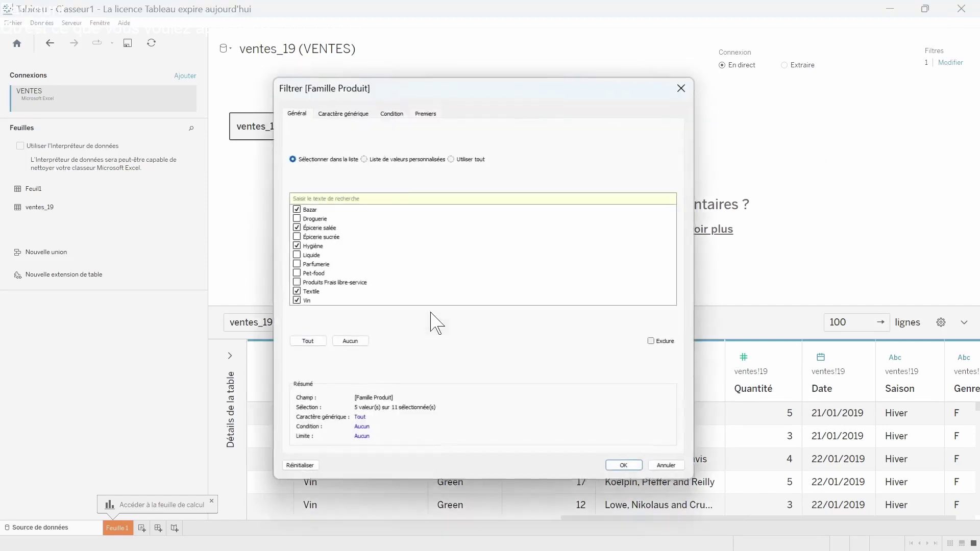
{"action": "left_click", "coordinate": [296, 237]}
{"action": "left_click", "coordinate": [297, 255]}
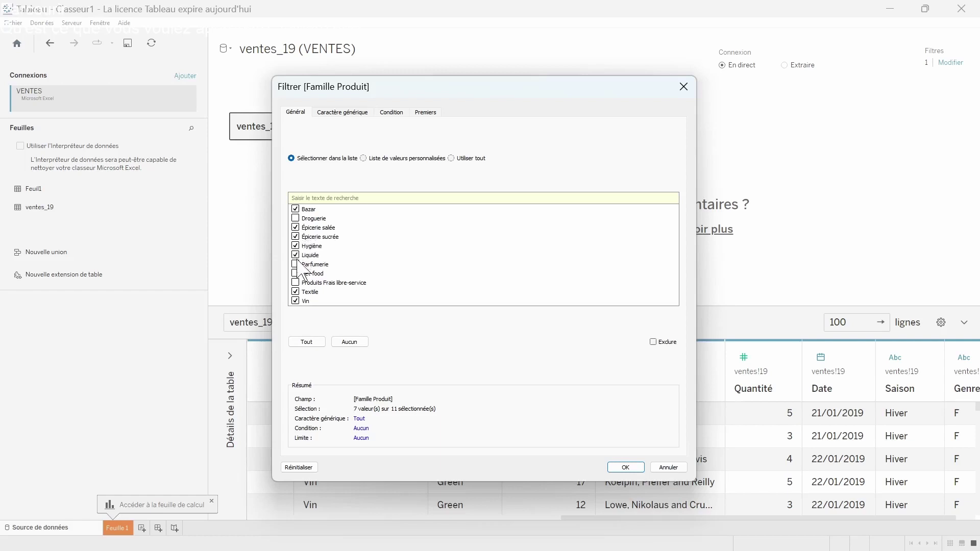
{"action": "left_click", "coordinate": [295, 273]}
{"action": "left_click", "coordinate": [295, 283]}
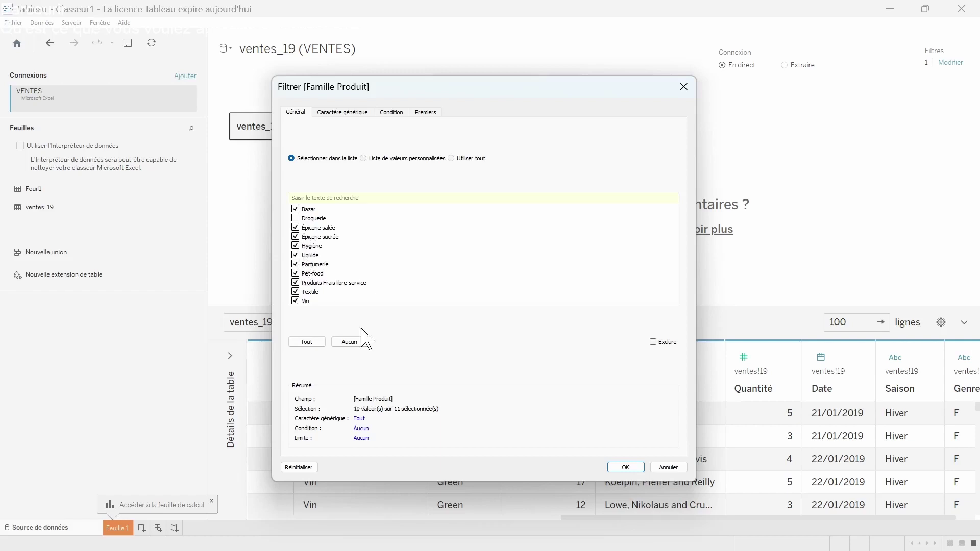
{"action": "left_click", "coordinate": [629, 467]}
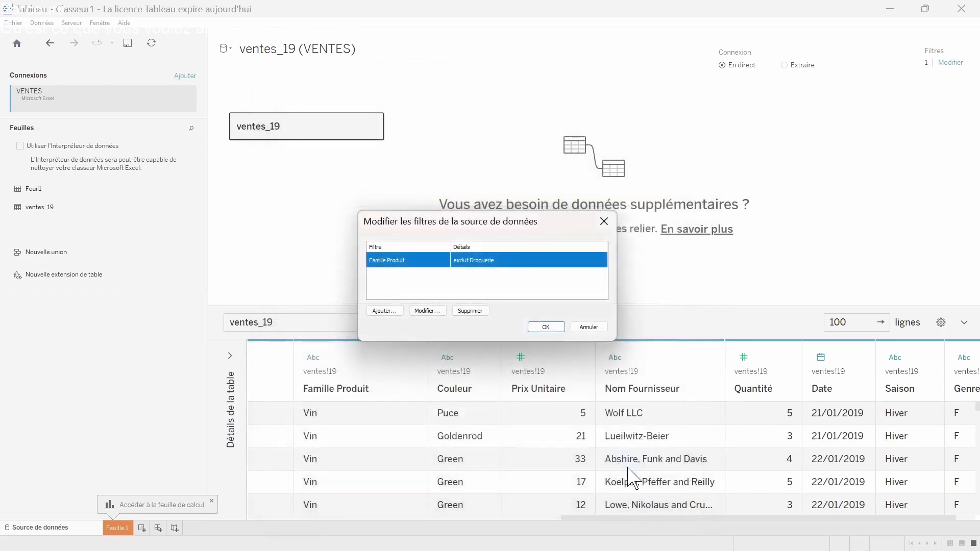
{"action": "left_click", "coordinate": [547, 327]}
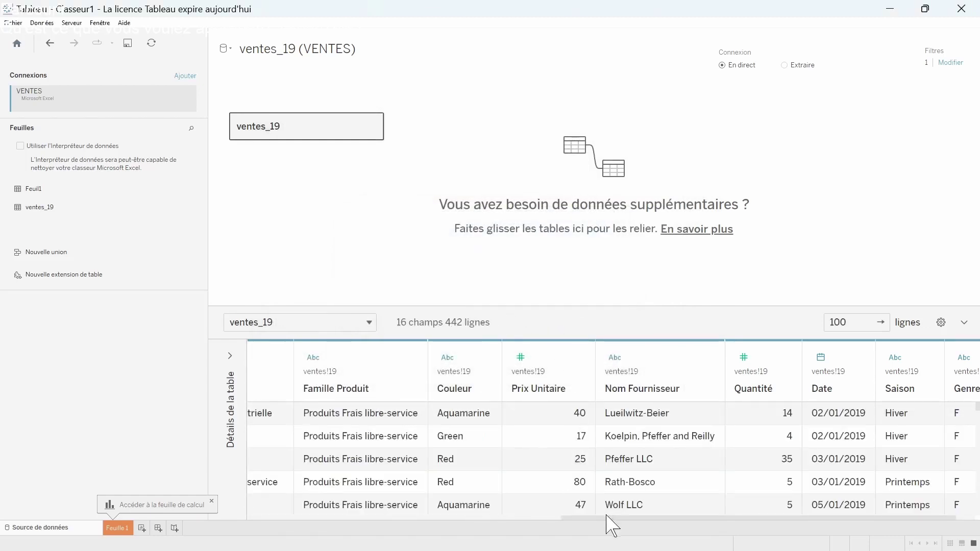
{"action": "left_click_drag", "start_coordinate": [608, 519], "coordinate": [651, 521]}
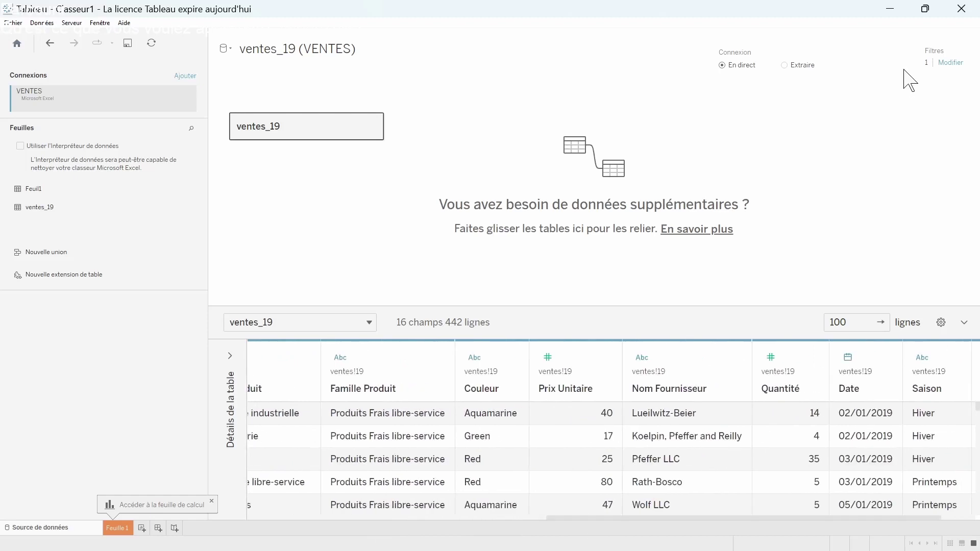
Add a data source filter on the Quantité field and set its value range from 4 to 10.
{"action": "left_click", "coordinate": [949, 63]}
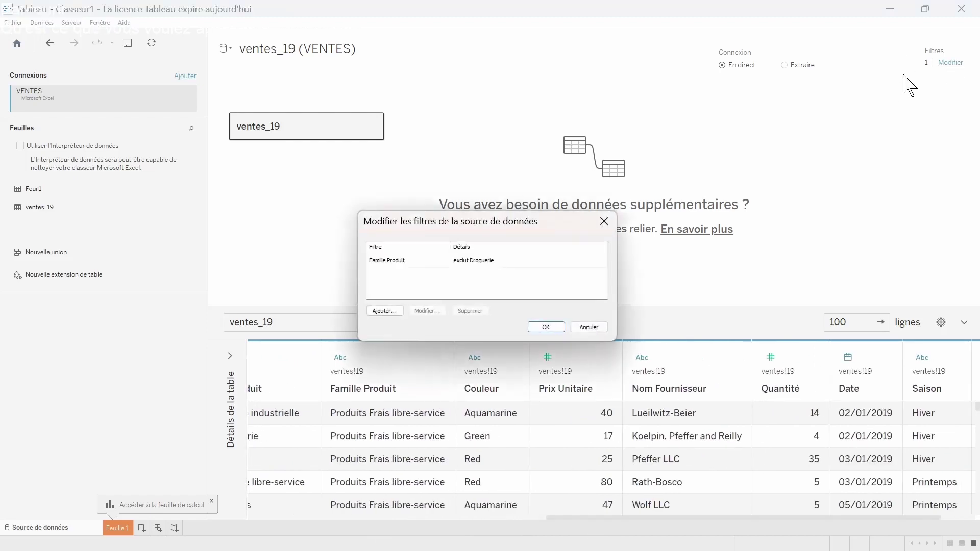
{"action": "left_click", "coordinate": [384, 311]}
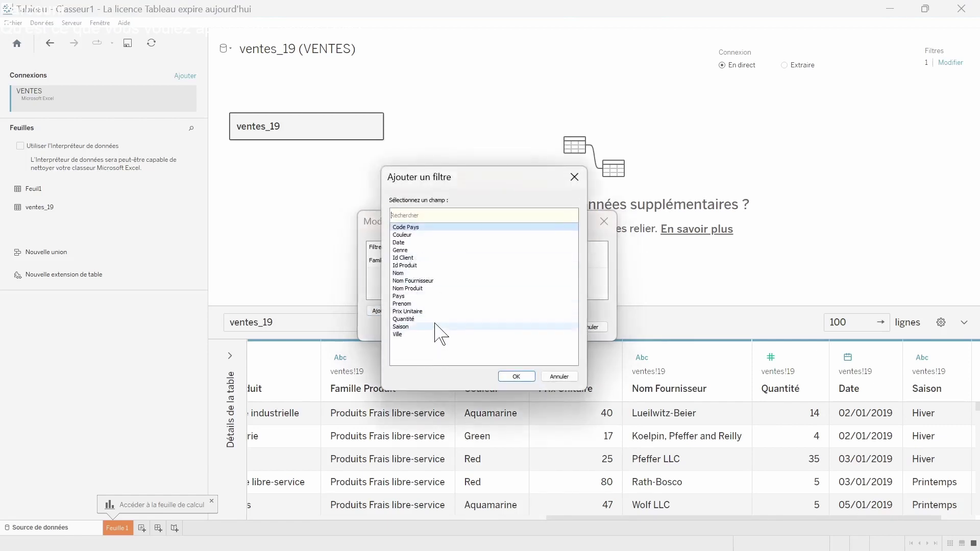
{"action": "left_click", "coordinate": [416, 319]}
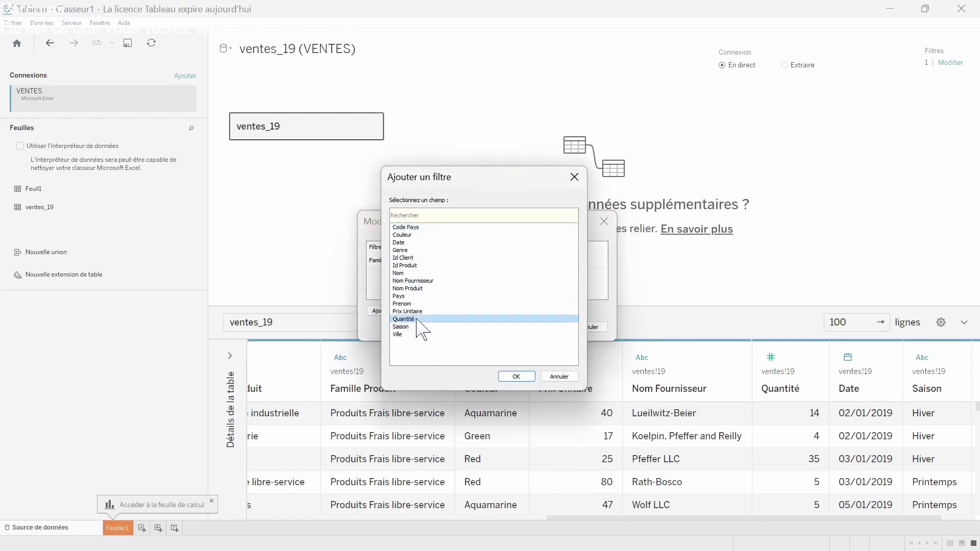
{"action": "left_click", "coordinate": [516, 376]}
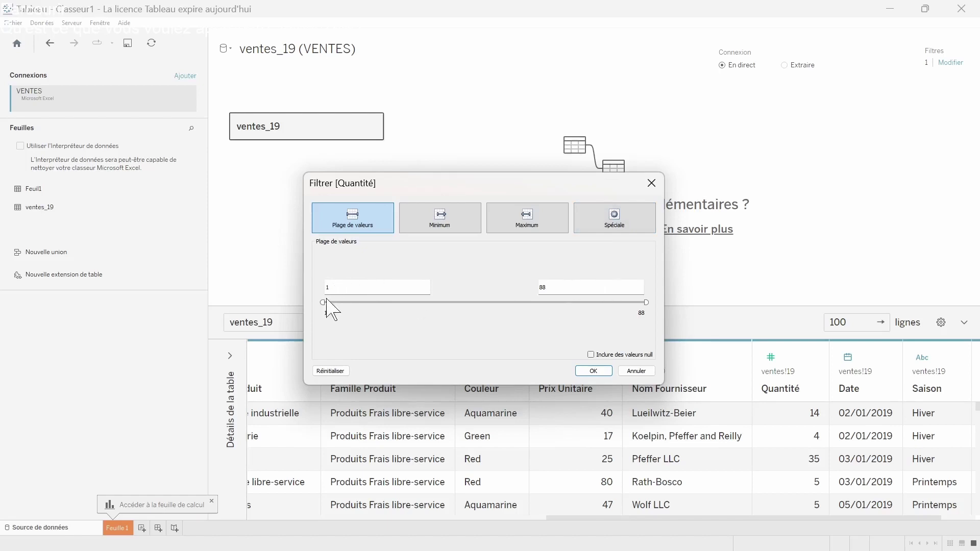
{"action": "left_click_drag", "start_coordinate": [323, 302], "coordinate": [365, 304]}
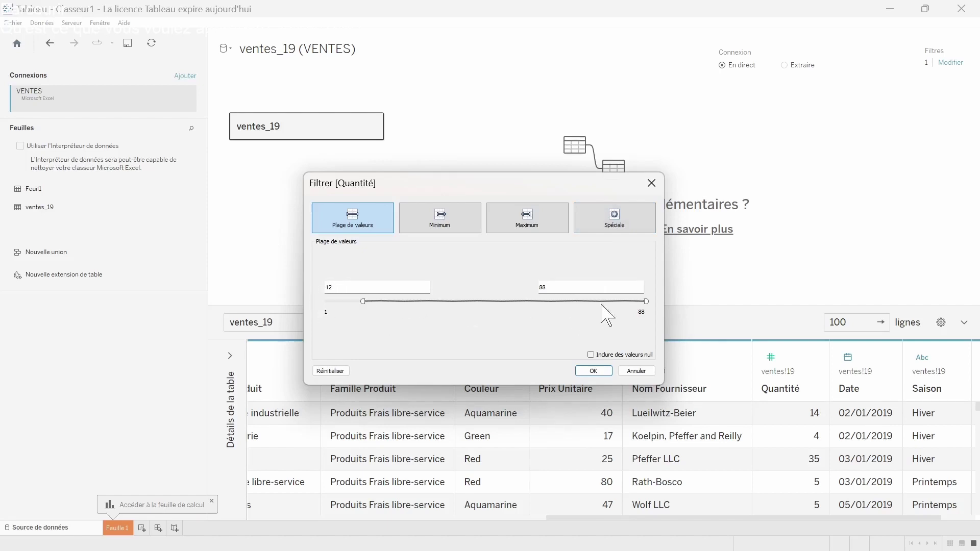
{"action": "left_click_drag", "start_coordinate": [621, 299], "coordinate": [424, 299]}
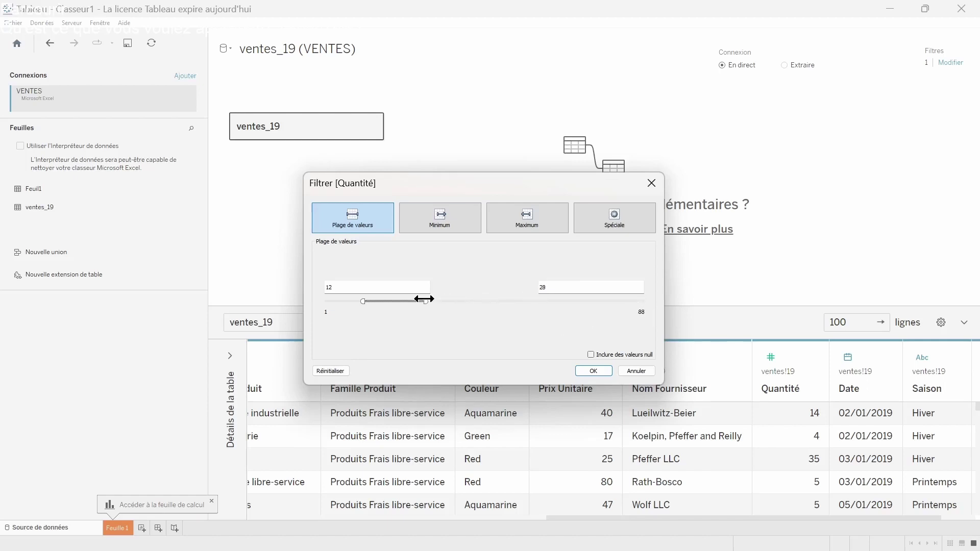
{"action": "left_click_drag", "start_coordinate": [362, 302], "coordinate": [350, 300]}
{"action": "double_click", "coordinate": [544, 287]}
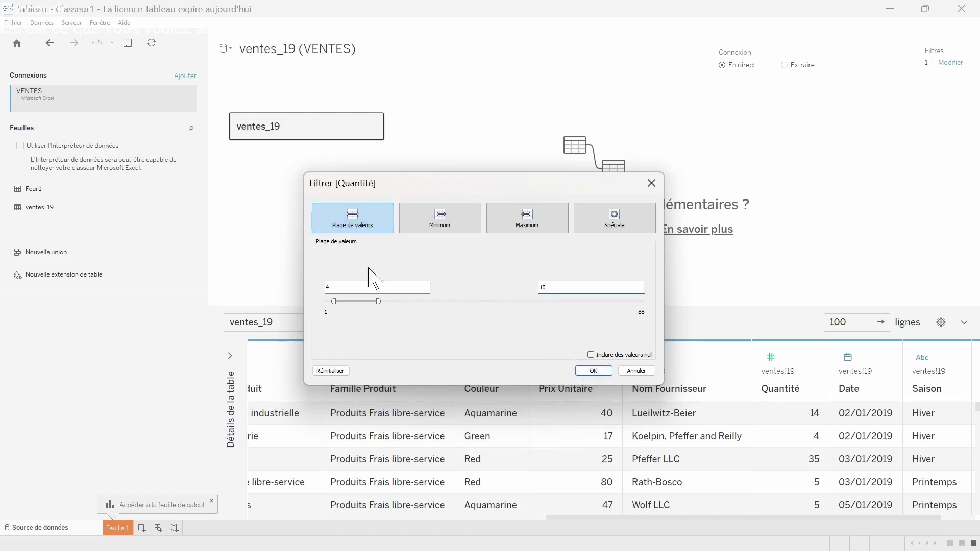
Review the Quantité filter's Minimum, Maximum and Spéciale modes, and apply a value range of 4 to 10 to the data source.
{"action": "left_click", "coordinate": [441, 224]}
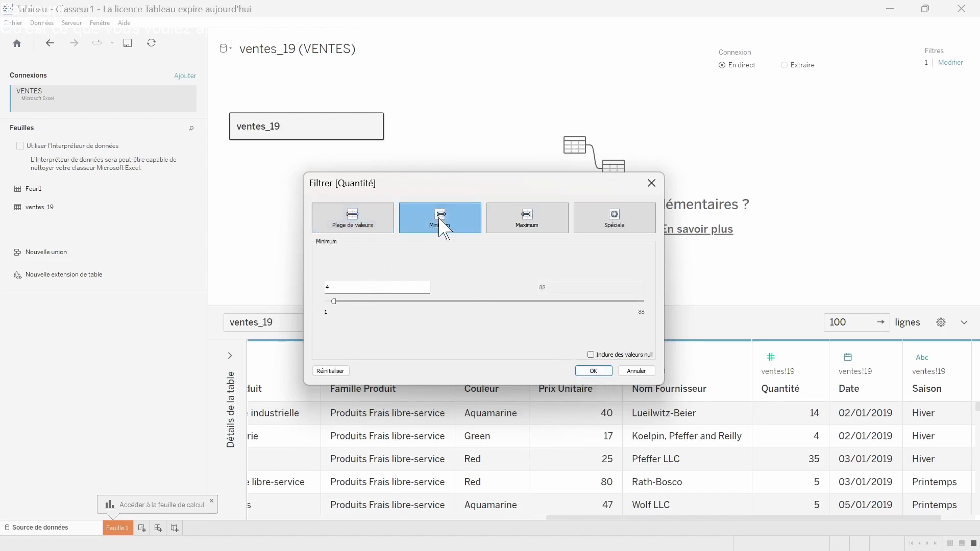
{"action": "left_click", "coordinate": [526, 225]}
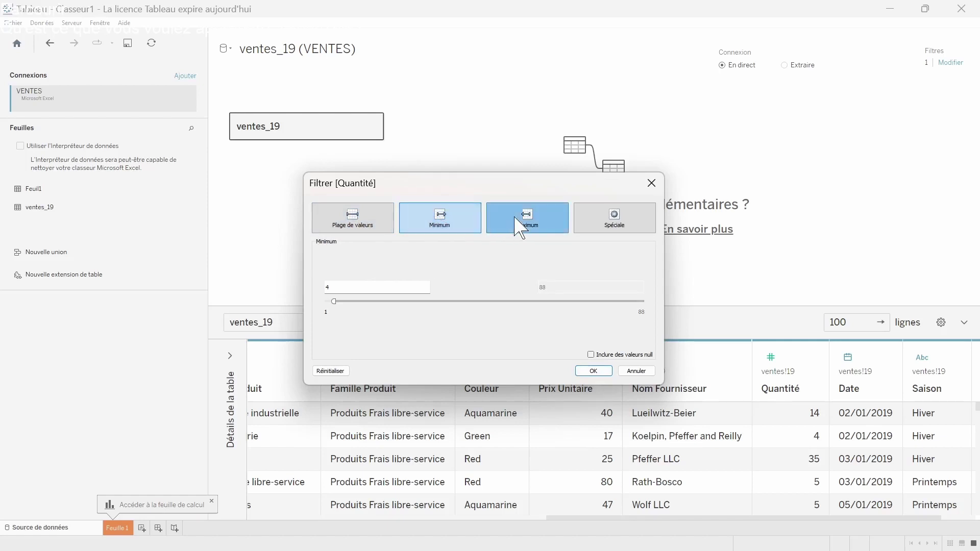
{"action": "left_click", "coordinate": [595, 225]}
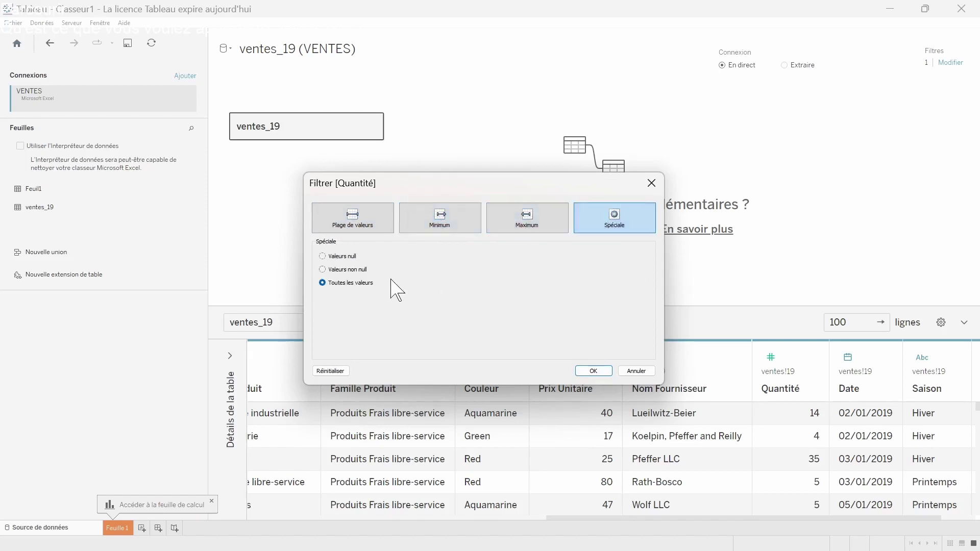
{"action": "left_click", "coordinate": [372, 236]}
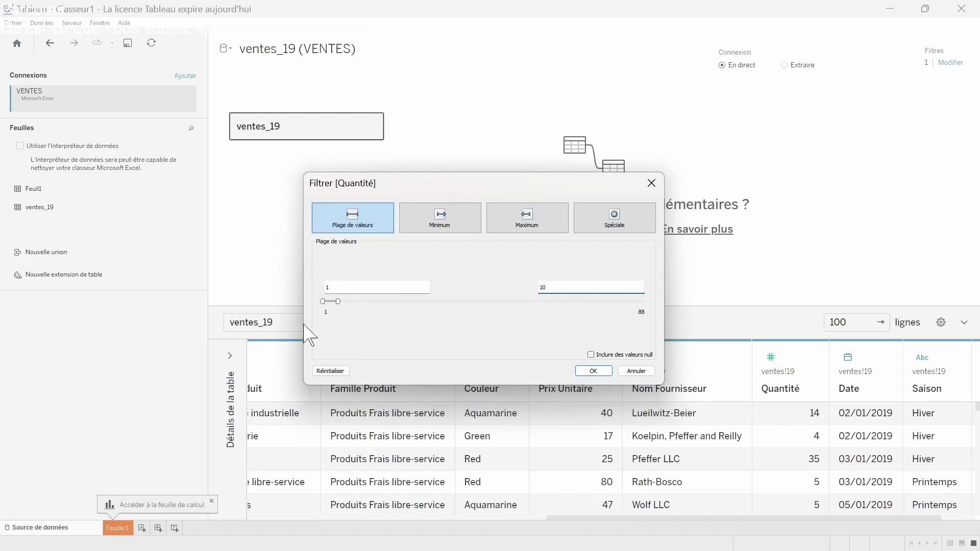
{"action": "double_click", "coordinate": [323, 287]}
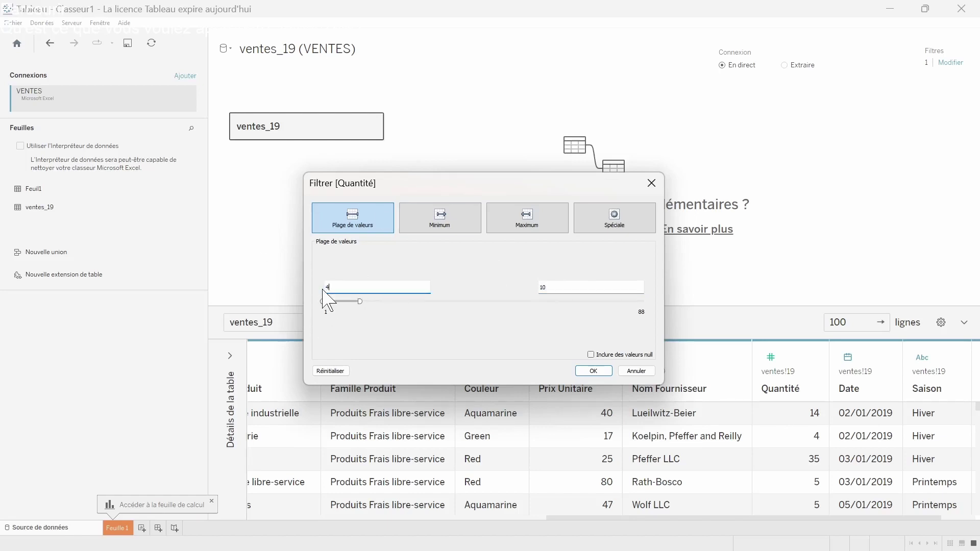
{"action": "left_click", "coordinate": [593, 371]}
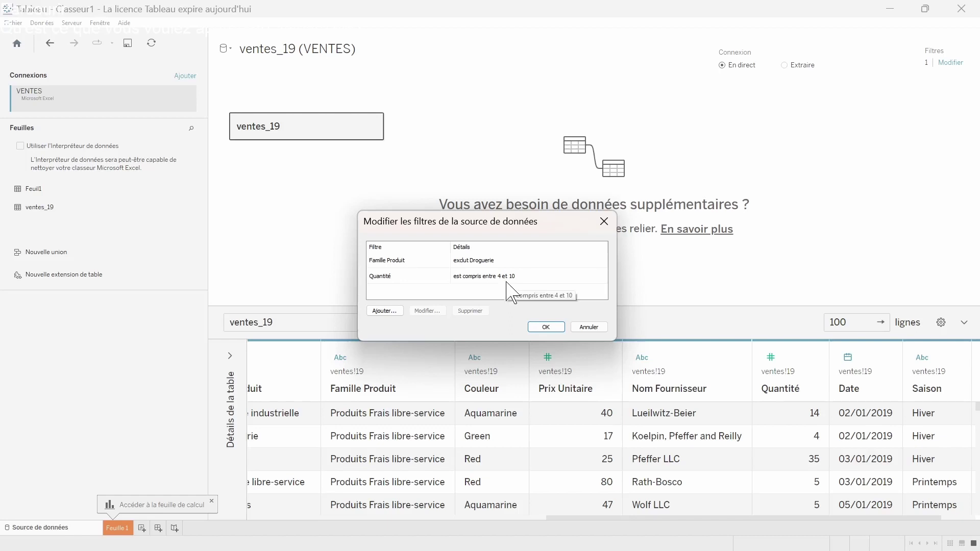
{"action": "left_click", "coordinate": [544, 327]}
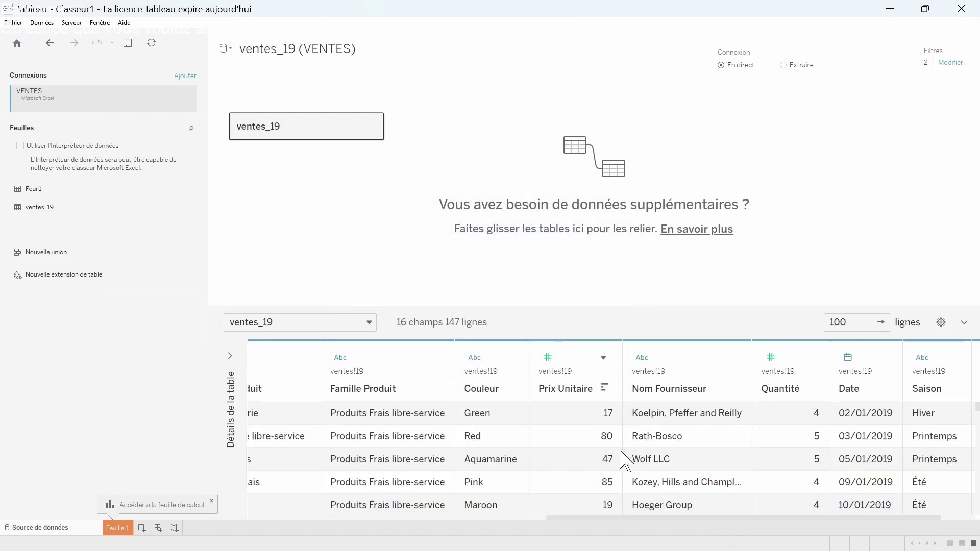
Examine the Quantité values across the filtered rows of the ventes_19 preview.
{"action": "left_click_drag", "start_coordinate": [584, 518], "coordinate": [641, 521]}
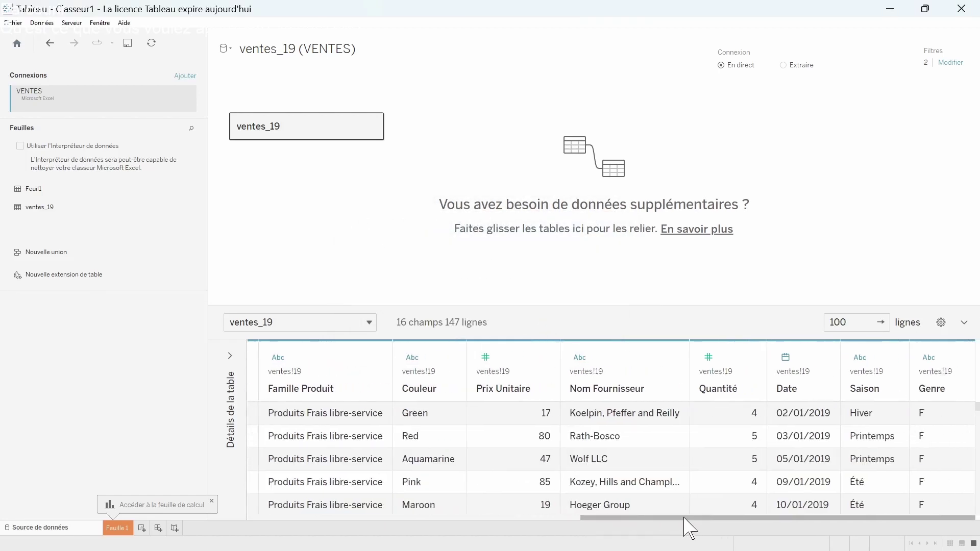
{"action": "scroll", "coordinate": [749, 447], "scroll_direction": "down", "scroll_amount": 5}
{"action": "scroll", "coordinate": [747, 427], "scroll_direction": "down", "scroll_amount": 10}
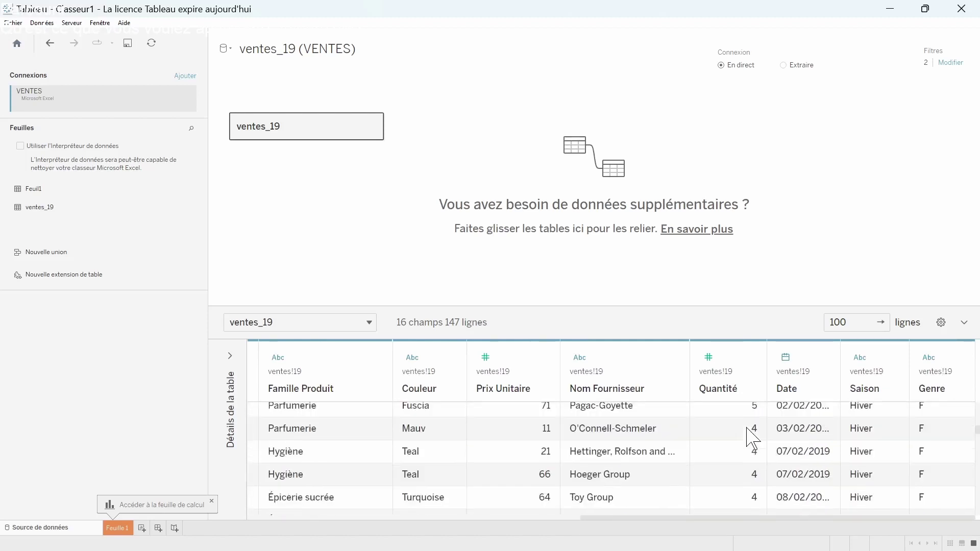
{"action": "scroll", "coordinate": [750, 477], "scroll_direction": "down", "scroll_amount": 10}
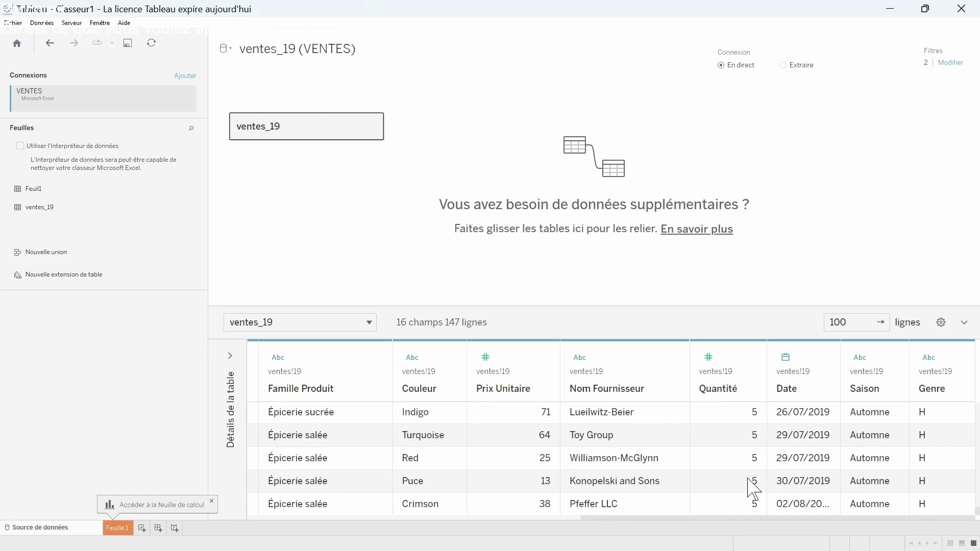
{"action": "scroll", "coordinate": [748, 479], "scroll_direction": "up", "scroll_amount": 10}
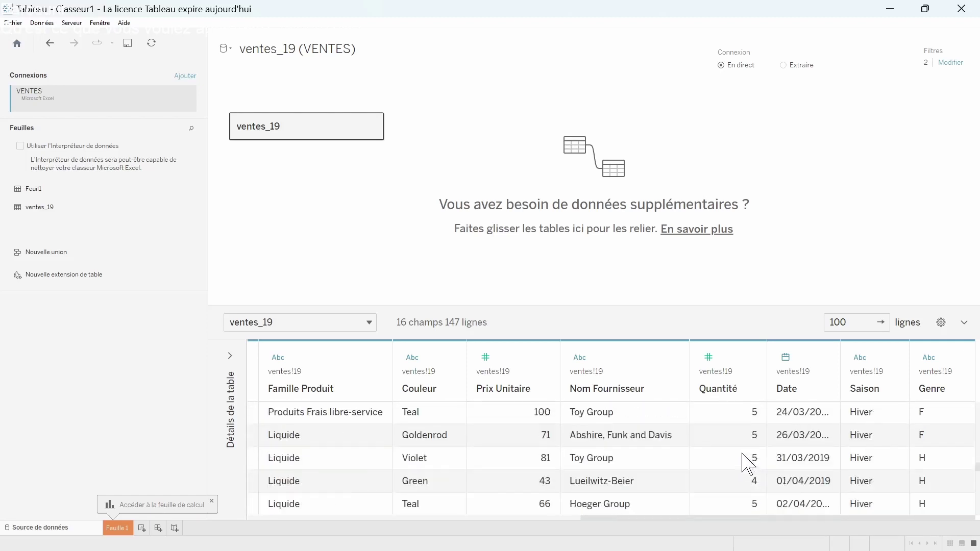
{"action": "scroll", "coordinate": [745, 459], "scroll_direction": "up", "scroll_amount": 10}
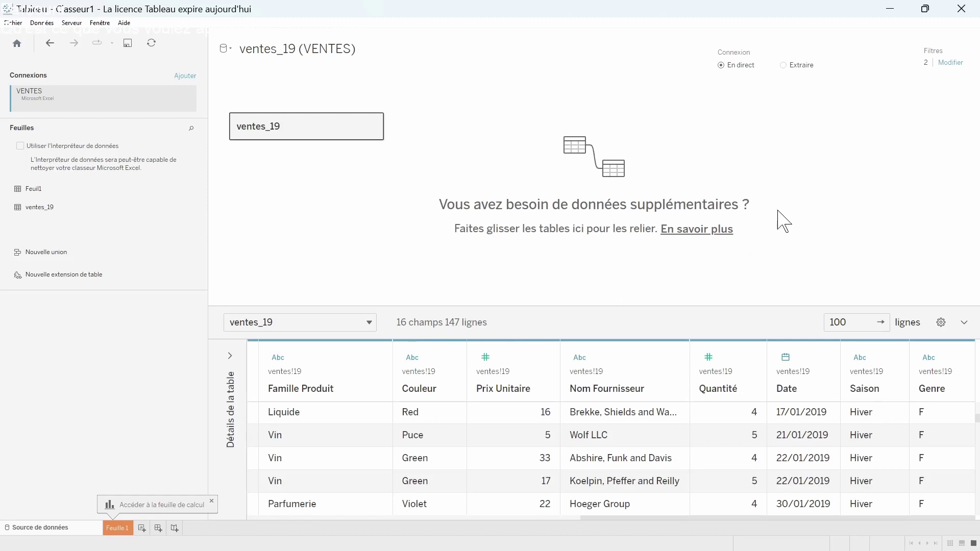
Remove the Quantité and Famille Produit filters from the data source.
{"action": "left_click", "coordinate": [950, 64]}
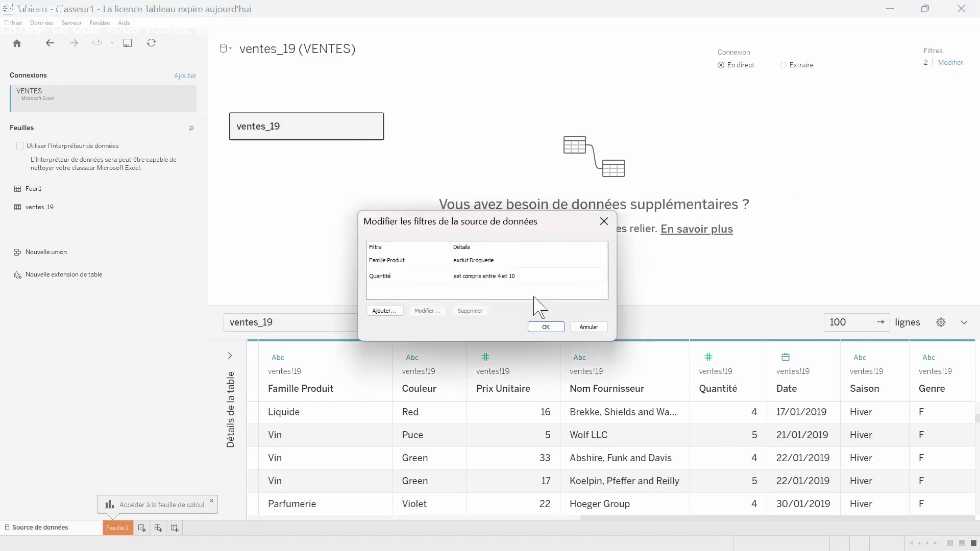
{"action": "left_click", "coordinate": [398, 262]}
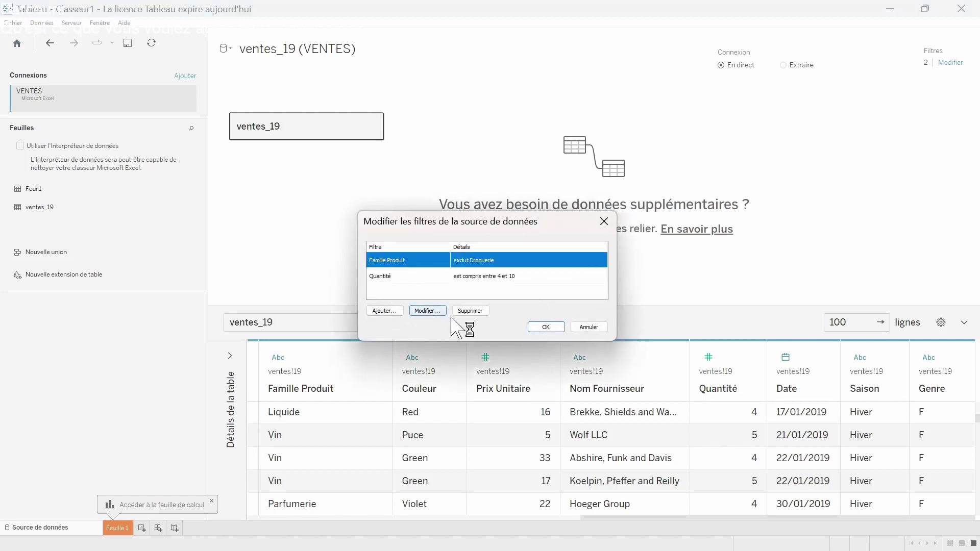
{"action": "left_click", "coordinate": [386, 276]}
{"action": "left_click", "coordinate": [470, 311]}
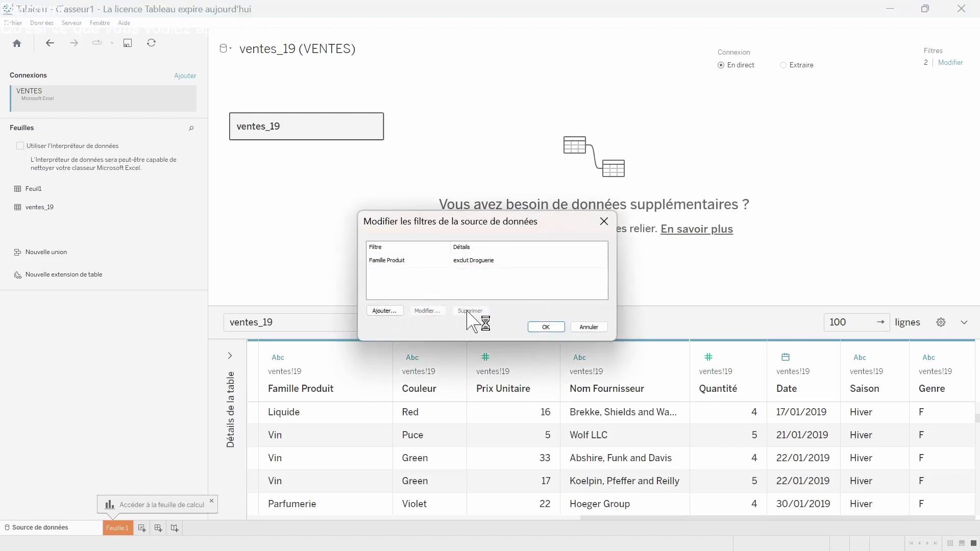
{"action": "left_click", "coordinate": [408, 265]}
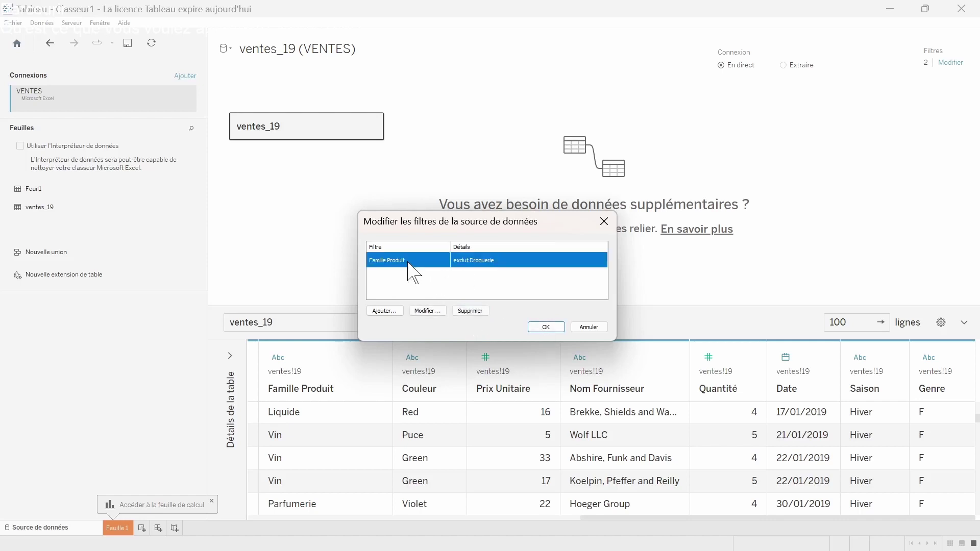
{"action": "left_click", "coordinate": [470, 311]}
{"action": "left_click", "coordinate": [553, 331]}
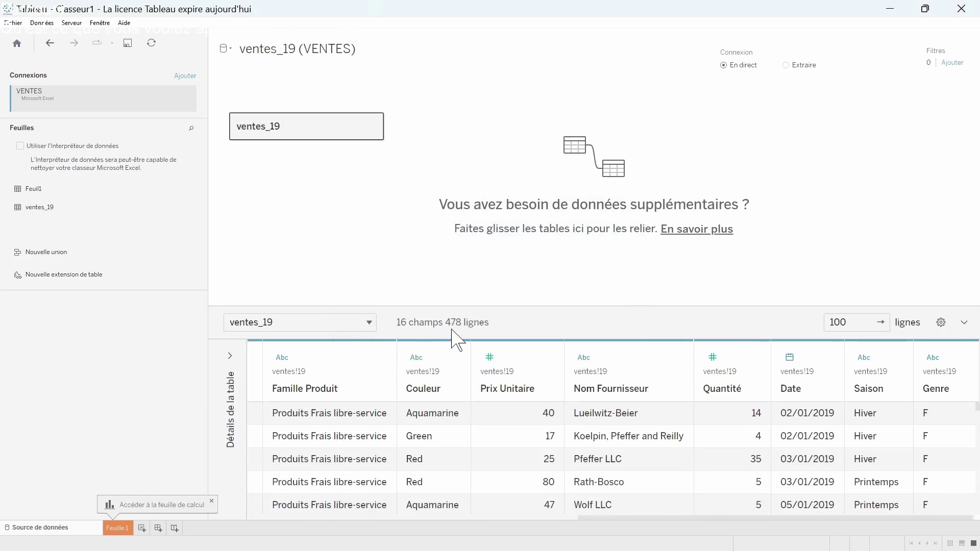
Split the Nom Fournisseur field into separate fields with the automatic Scinder command.
{"action": "left_click_drag", "start_coordinate": [593, 517], "coordinate": [423, 504]}
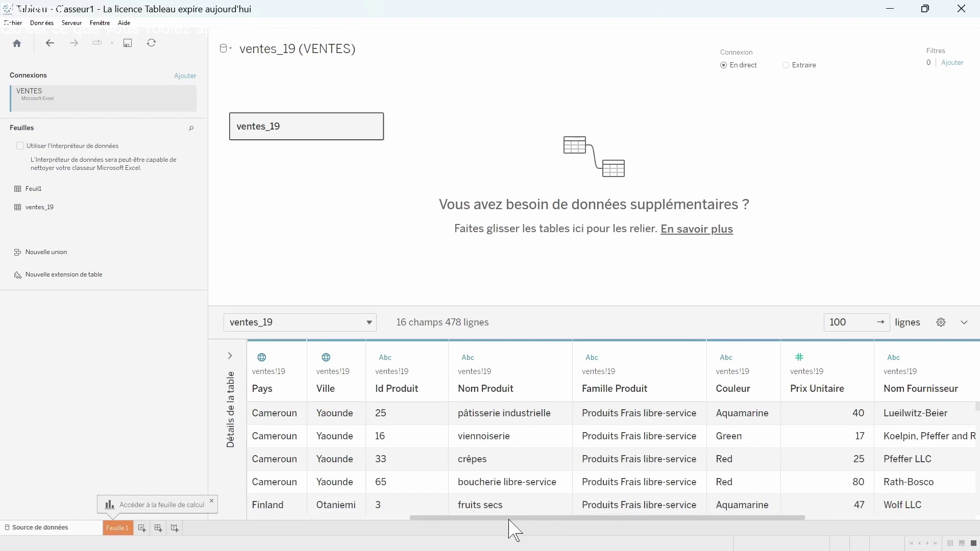
{"action": "left_click_drag", "start_coordinate": [503, 518], "coordinate": [673, 542]}
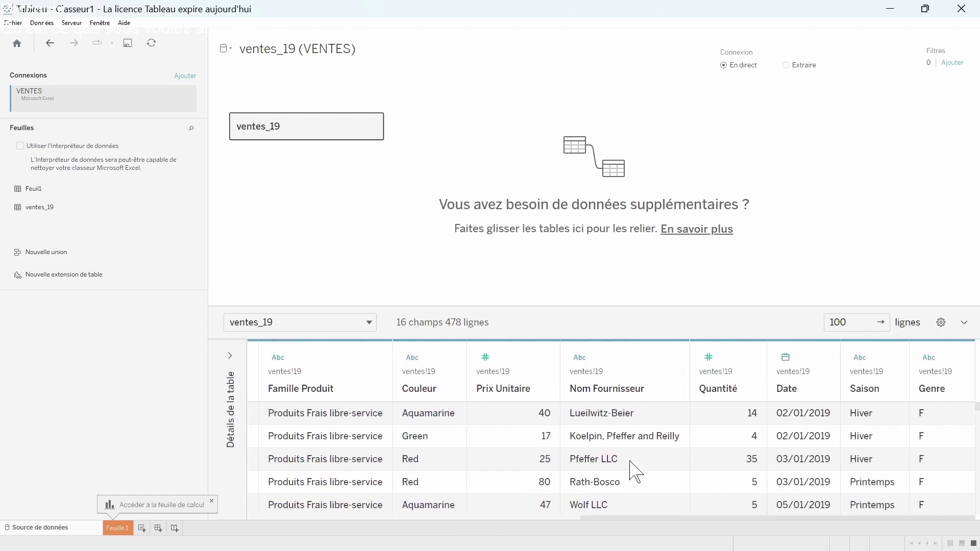
{"action": "left_click", "coordinate": [671, 358]}
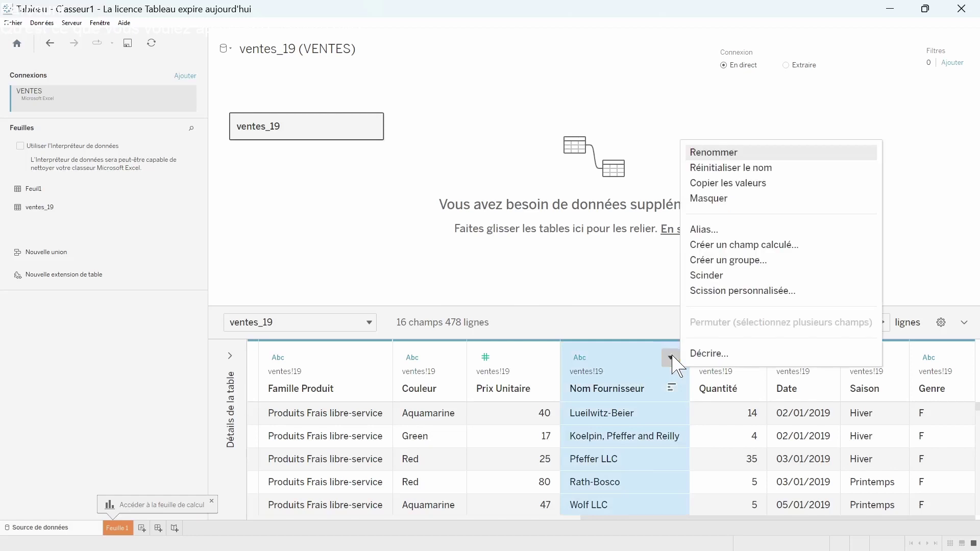
{"action": "left_click", "coordinate": [717, 278]}
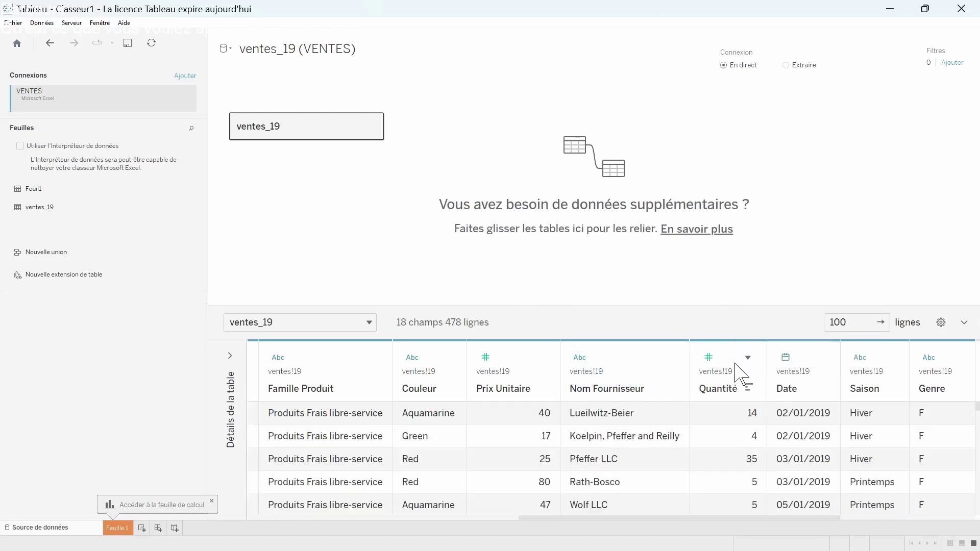
Undo the split of the Nom Fournisseur field and check the remaining columns and rows of the ventes_19 preview.
{"action": "left_click_drag", "start_coordinate": [580, 522], "coordinate": [745, 522]}
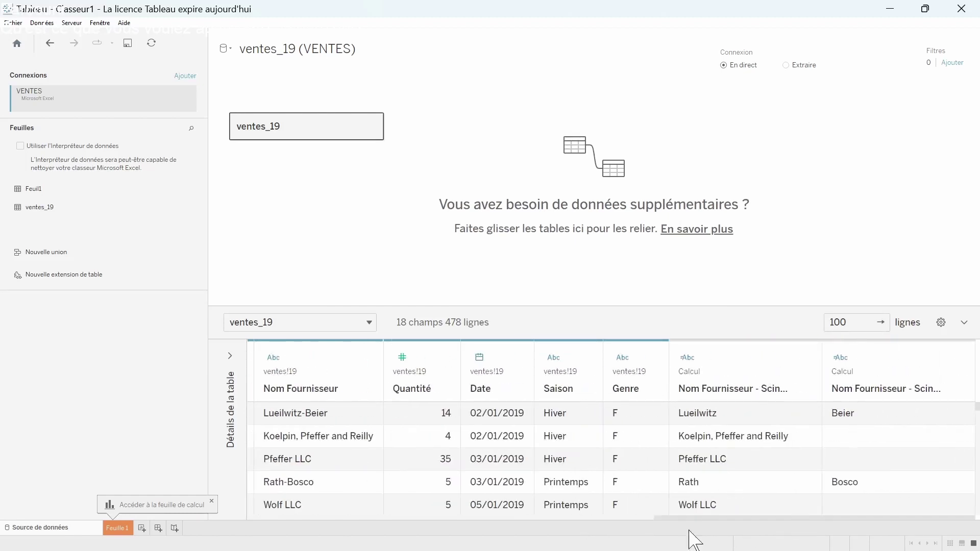
{"action": "left_click_drag", "start_coordinate": [663, 527], "coordinate": [621, 527]}
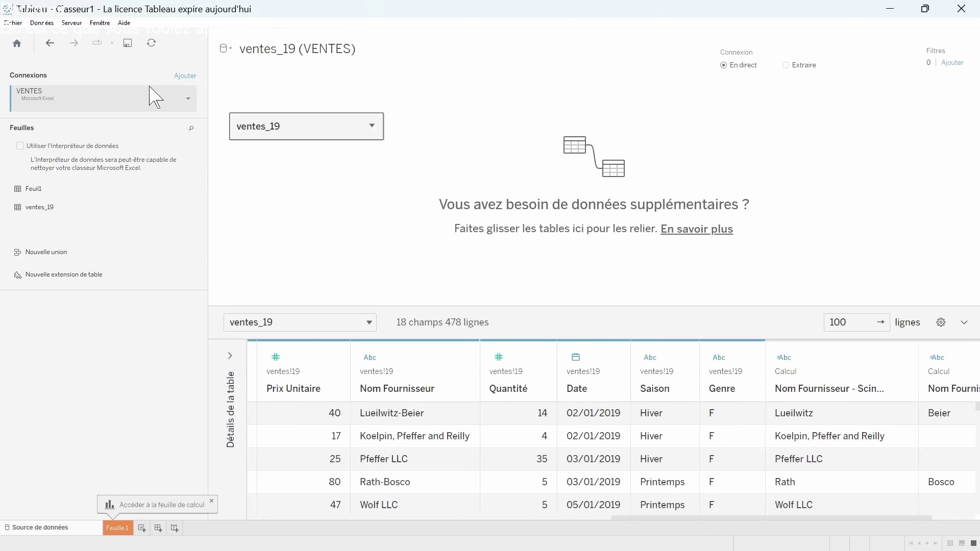
{"action": "left_click", "coordinate": [50, 43]}
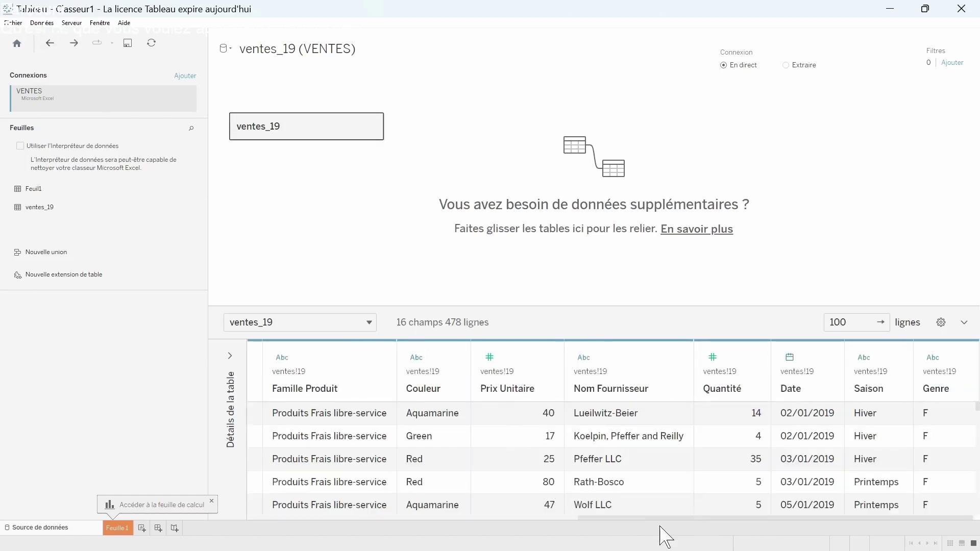
{"action": "left_click_drag", "start_coordinate": [641, 518], "coordinate": [768, 516]}
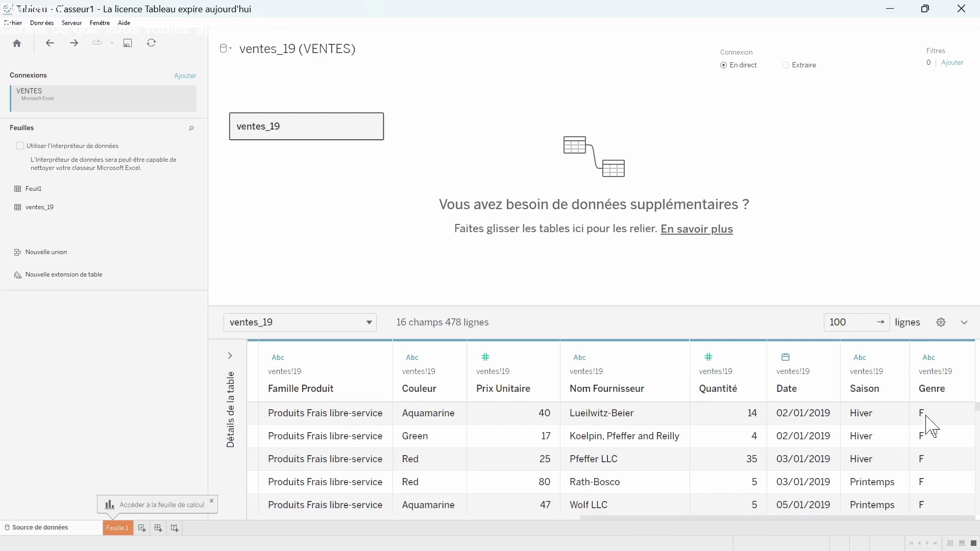
{"action": "scroll", "coordinate": [932, 480], "scroll_direction": "down", "scroll_amount": 10}
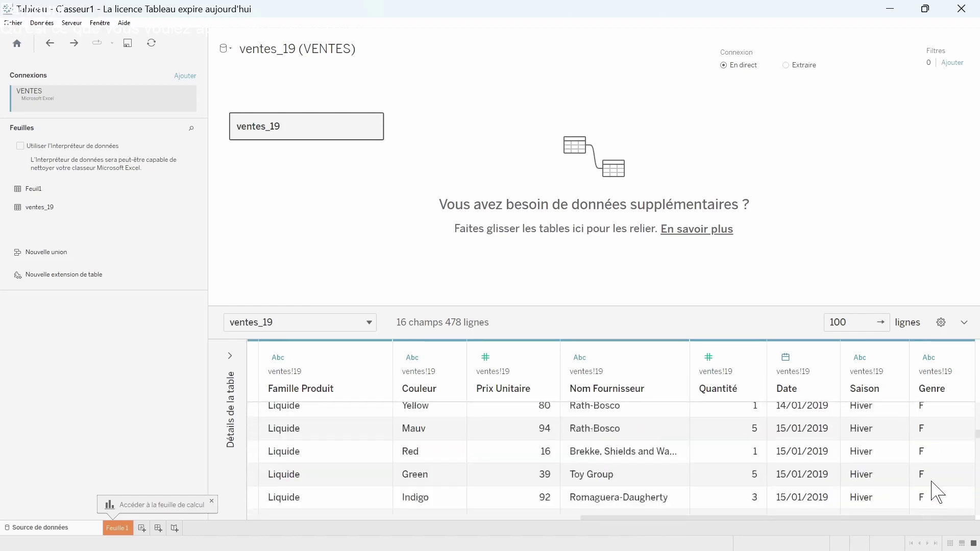
{"action": "scroll", "coordinate": [932, 482], "scroll_direction": "down", "scroll_amount": 3}
{"action": "left_click_drag", "start_coordinate": [976, 444], "coordinate": [975, 407]}
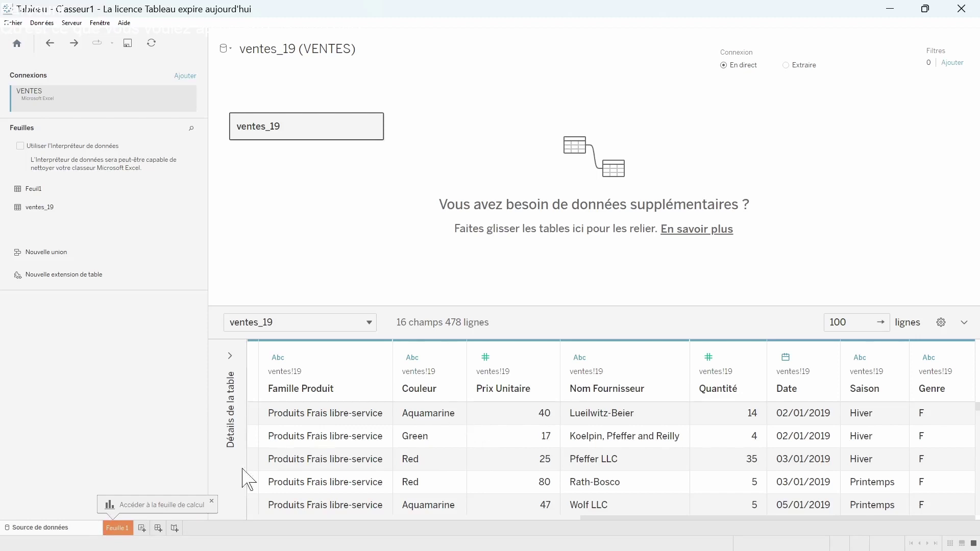
Switch the data source connection to Extraire and go to Feuille 1 to start saving the extract.
{"action": "left_click", "coordinate": [108, 534]}
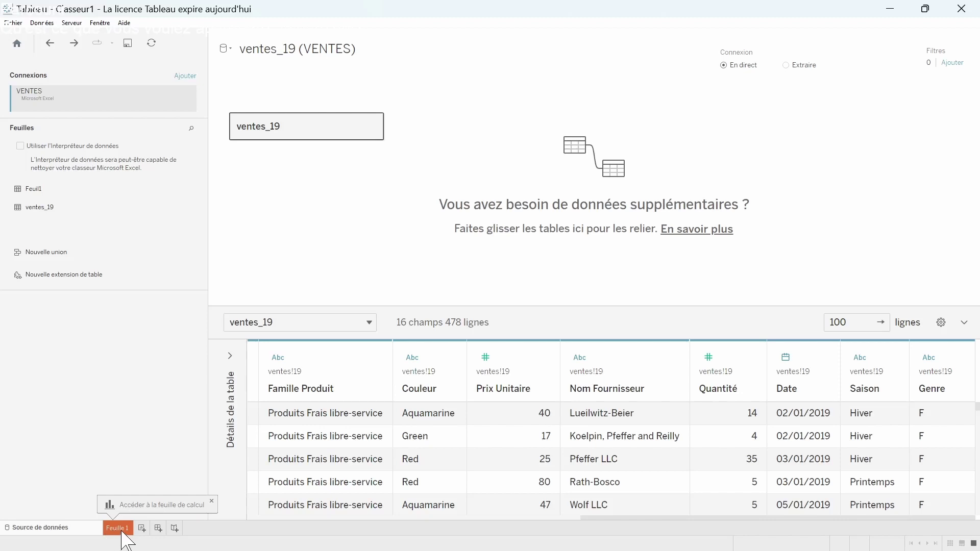
{"action": "left_click", "coordinate": [786, 65]}
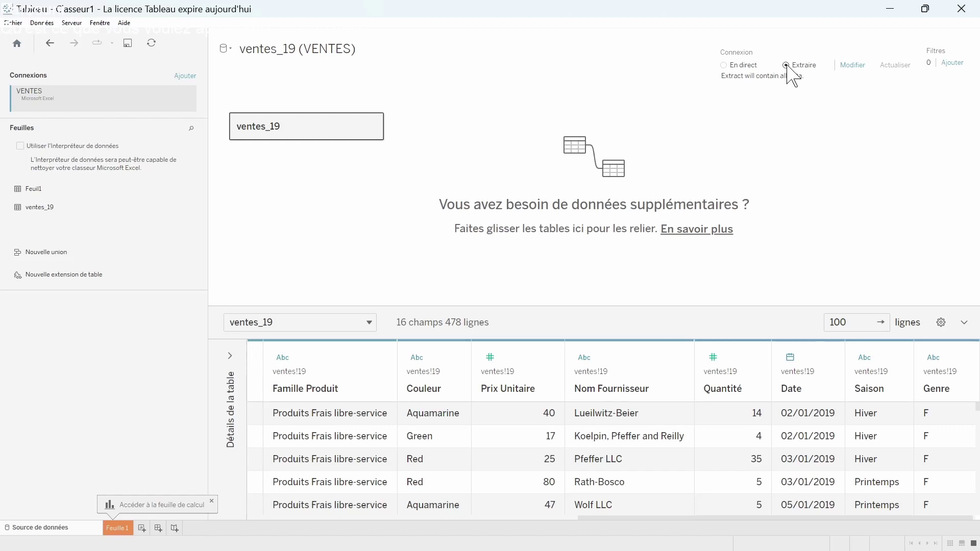
{"action": "left_click", "coordinate": [117, 529]}
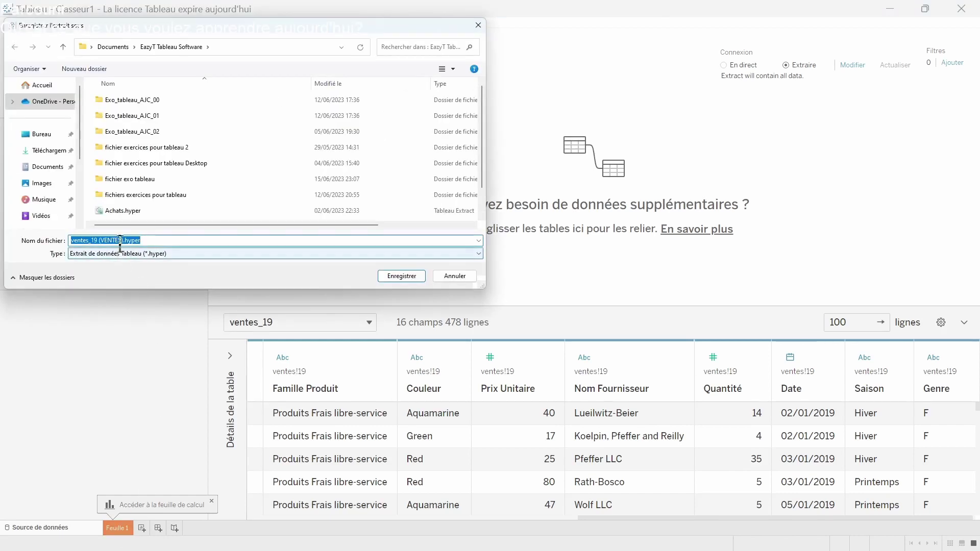
Rename the extract file as Donnesventes.hyper and save it in the EazyT Tableau Software folder.
{"action": "left_click", "coordinate": [122, 240]}
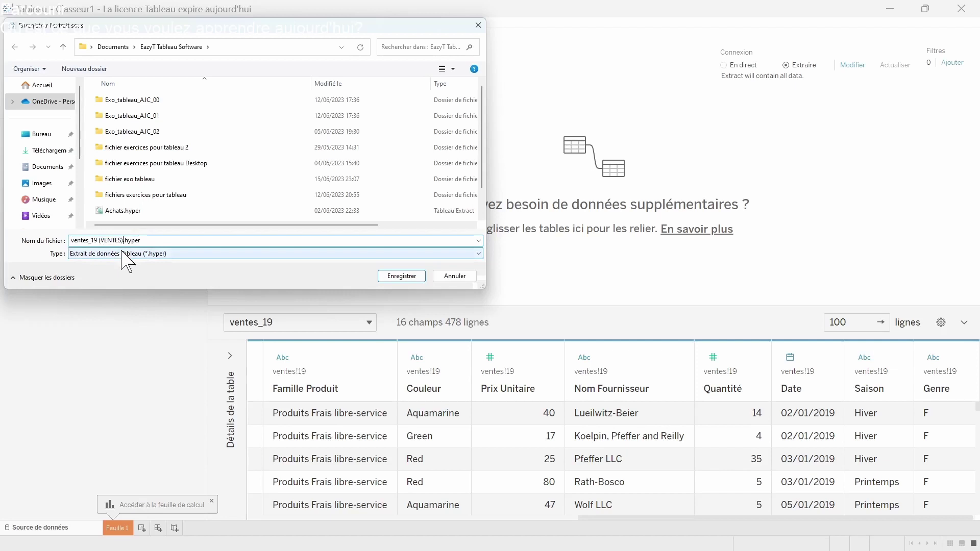
{"action": "key", "text": "BackSpace"}
{"action": "key", "text": "BackSpace"}
{"action": "key", "text": "BackSpace"}
{"action": "key", "text": "BackSpace"}
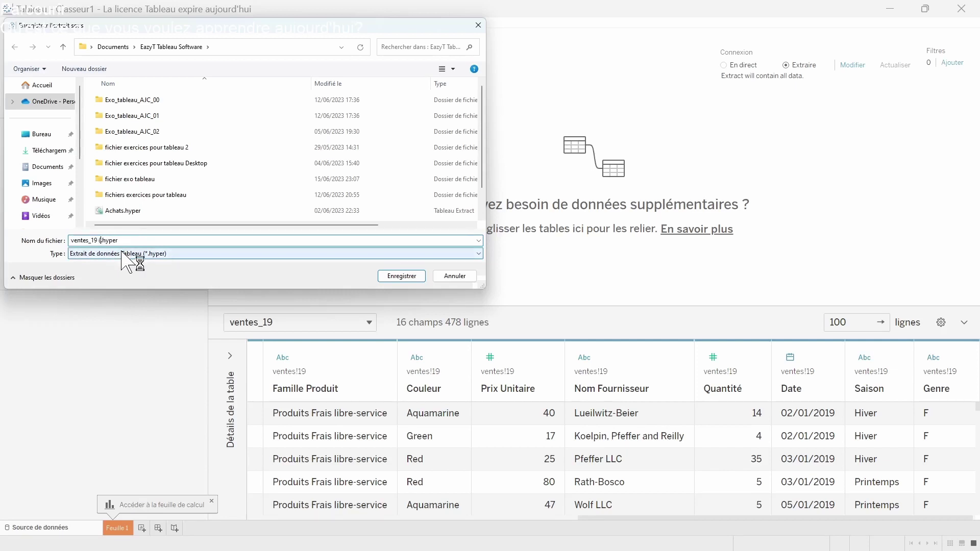
{"action": "key", "text": "BackSpace"}
{"action": "key", "text": "BackSpace"}
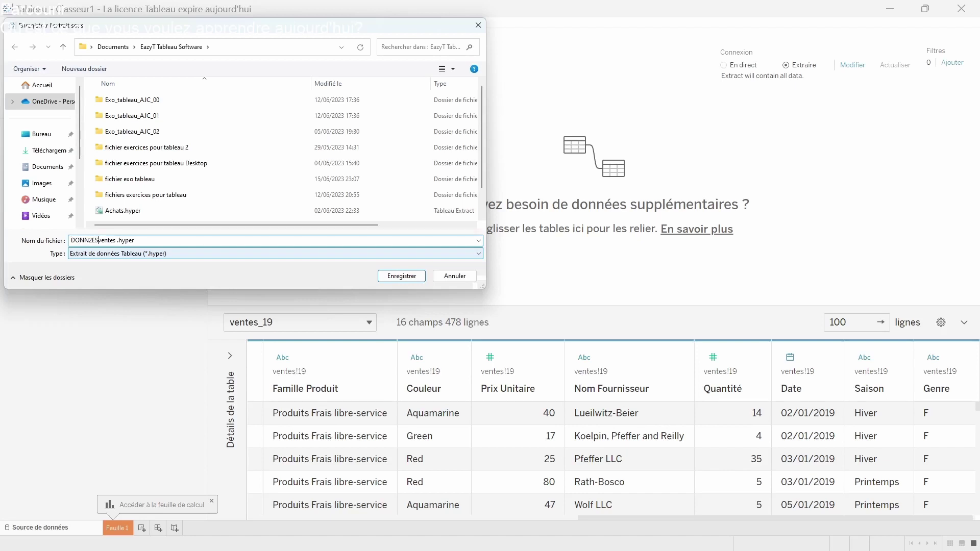
{"action": "key", "text": "BackSpace"}
{"action": "key", "text": "BackSpace"}
{"action": "key", "text": "BackSpace"}
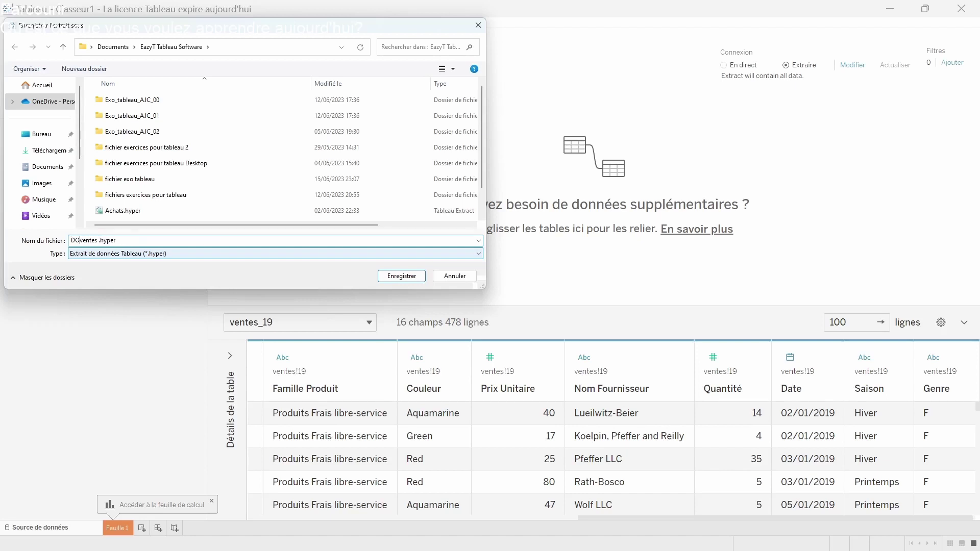
{"action": "type", "text": "nnes"}
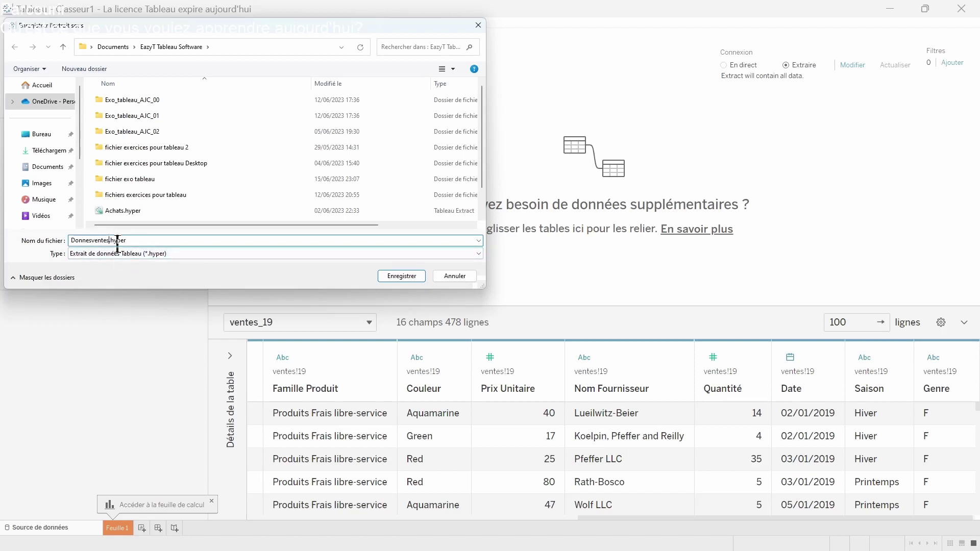
{"action": "left_click", "coordinate": [397, 278]}
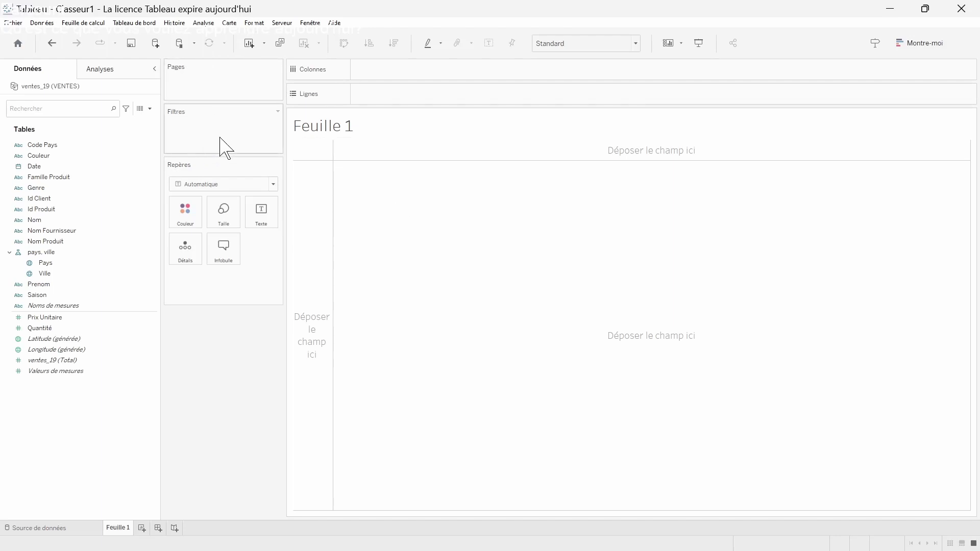
Review the Analyses options available for the empty sheet, and return to the list of data fields.
{"action": "left_click", "coordinate": [114, 71]}
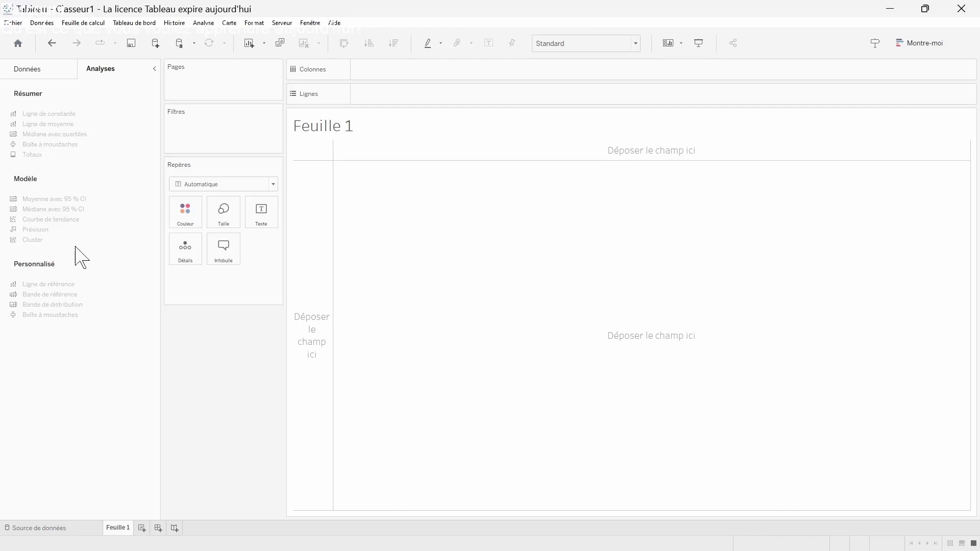
{"action": "left_click", "coordinate": [36, 76]}
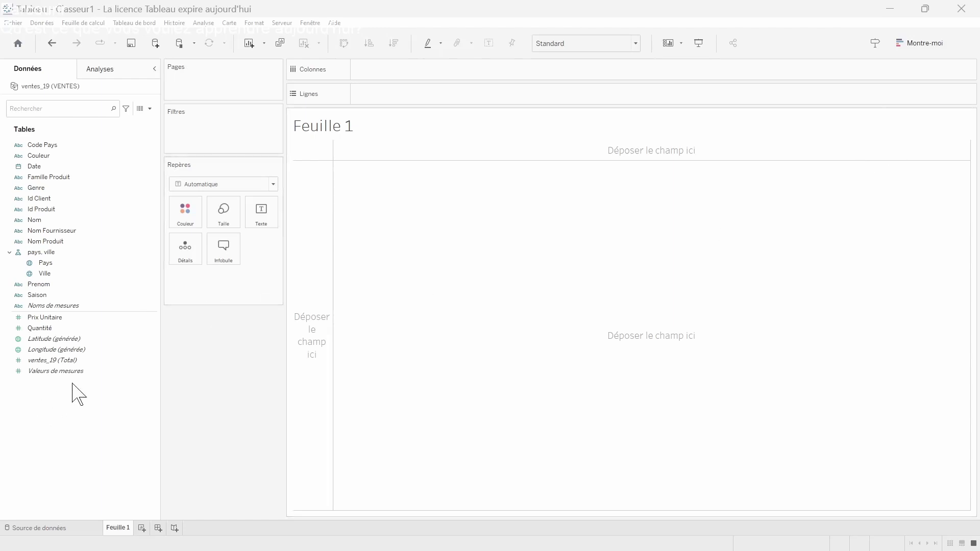
{"action": "left_click", "coordinate": [129, 361]}
{"action": "left_click", "coordinate": [125, 329]}
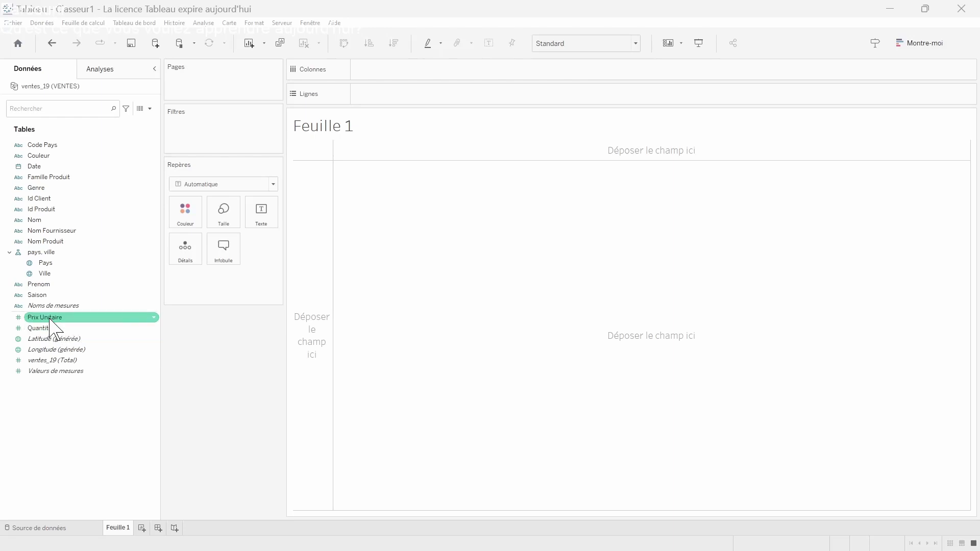
Create a calculated field from Prix Unitaire named Montant des ventes with the formula [Prix Unitaire]*[Quantité].
{"action": "right_click", "coordinate": [146, 319]}
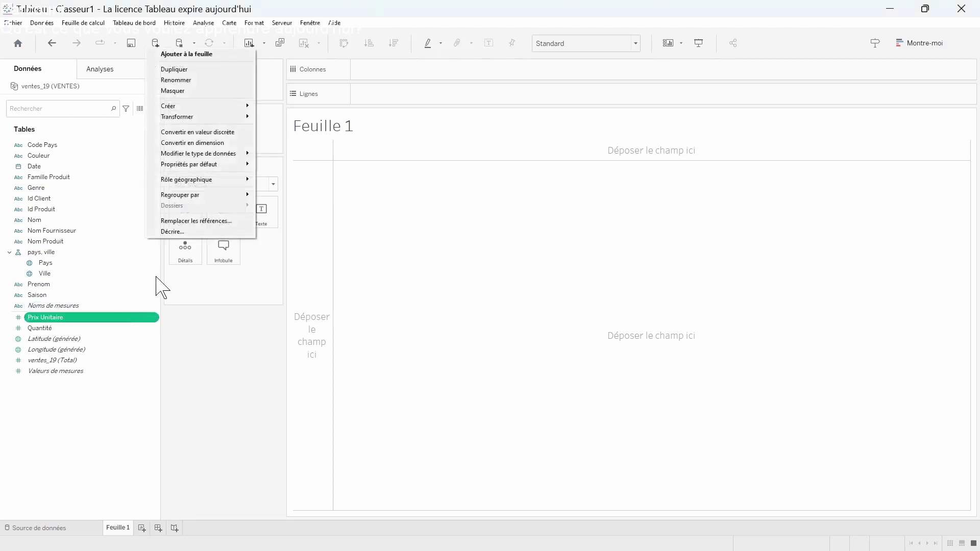
{"action": "mouse_move", "coordinate": [190, 107]}
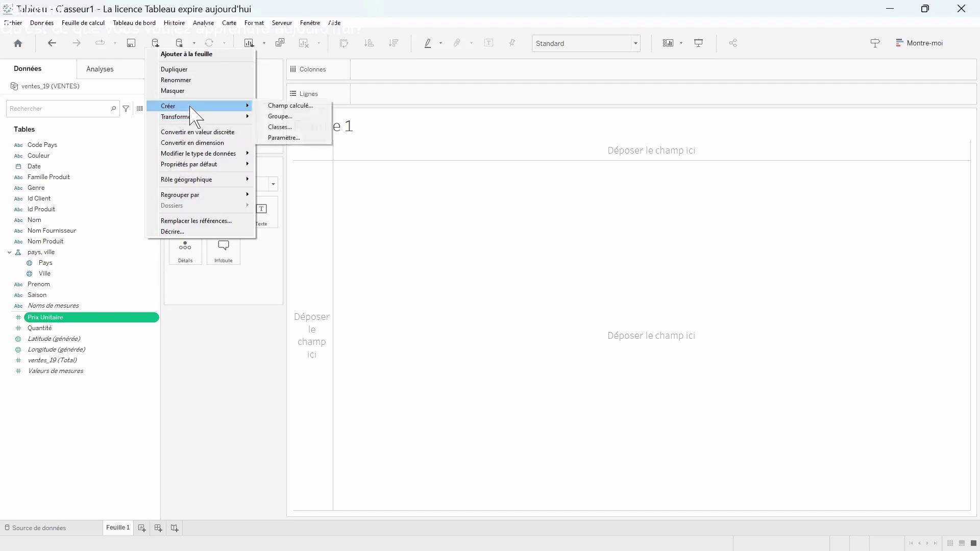
{"action": "left_click", "coordinate": [278, 106]}
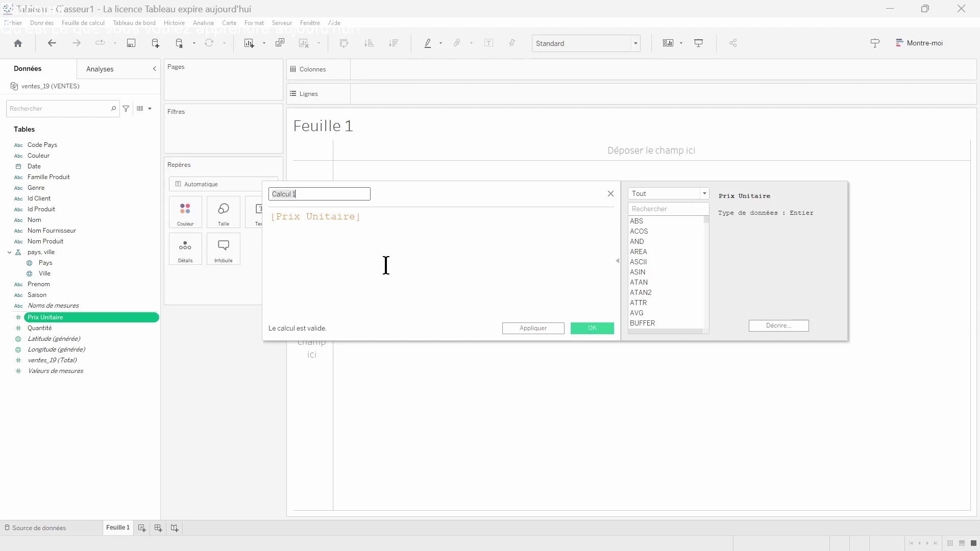
{"action": "left_click", "coordinate": [308, 195]}
{"action": "type", "text": "ontant des ventes"}
{"action": "left_click", "coordinate": [372, 216]}
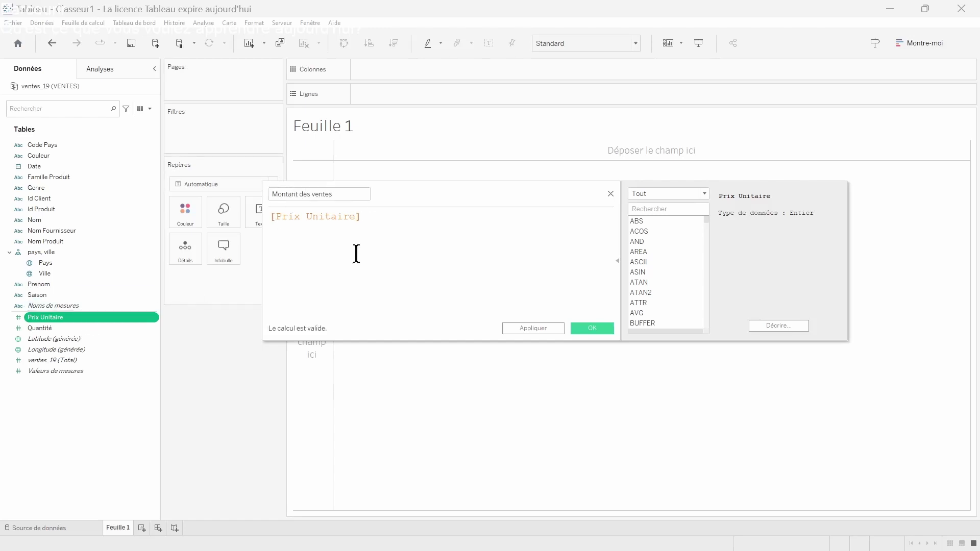
{"action": "type", "text": "*"}
{"action": "left_click_drag", "start_coordinate": [41, 329], "coordinate": [412, 224]}
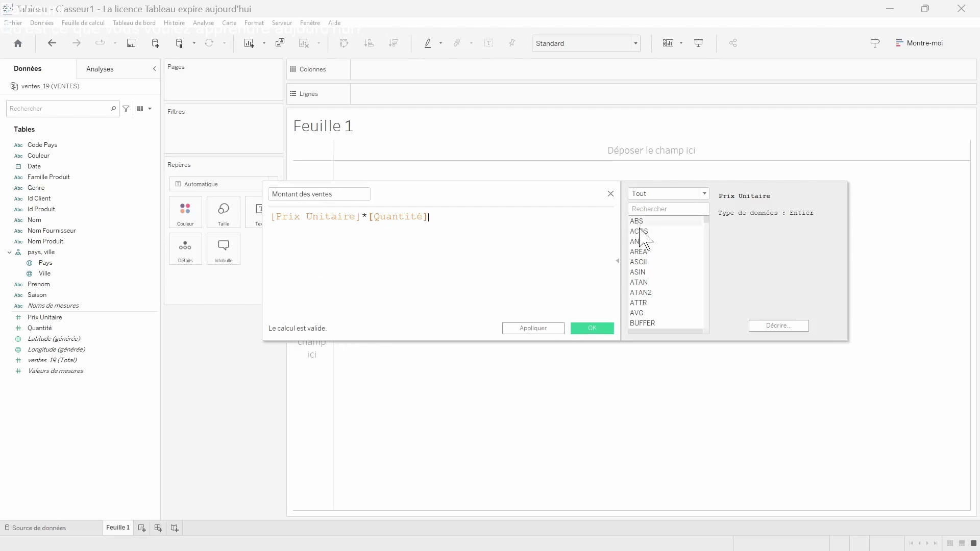
Browse the full function list of the calculation editor and save the Montant des ventes calculated field.
{"action": "left_click", "coordinate": [617, 263]}
{"action": "left_click", "coordinate": [617, 263]}
{"action": "scroll", "coordinate": [655, 267], "scroll_direction": "down", "scroll_amount": 7}
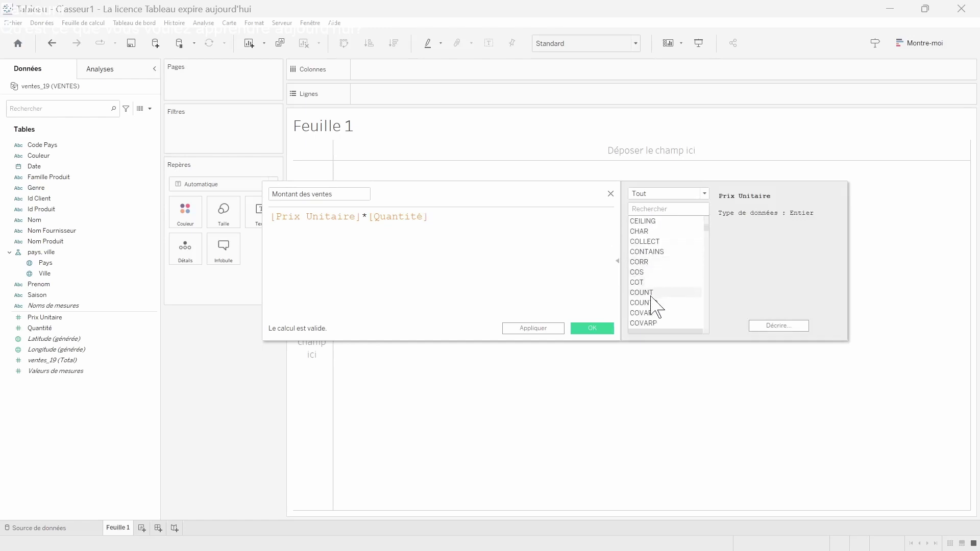
{"action": "scroll", "coordinate": [656, 265], "scroll_direction": "up", "scroll_amount": 6}
{"action": "scroll", "coordinate": [654, 263], "scroll_direction": "down", "scroll_amount": 18}
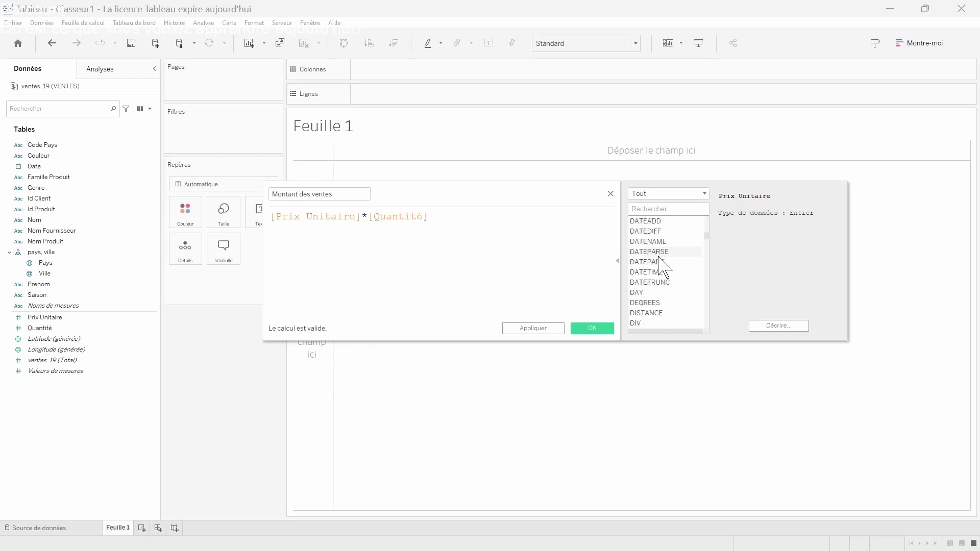
{"action": "scroll", "coordinate": [658, 273], "scroll_direction": "down", "scroll_amount": 20}
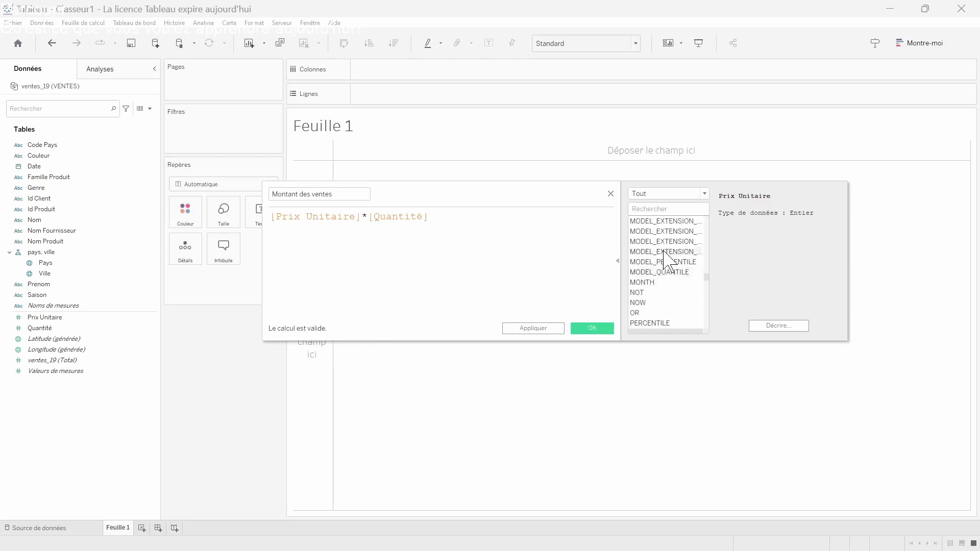
{"action": "scroll", "coordinate": [667, 278], "scroll_direction": "down", "scroll_amount": 15}
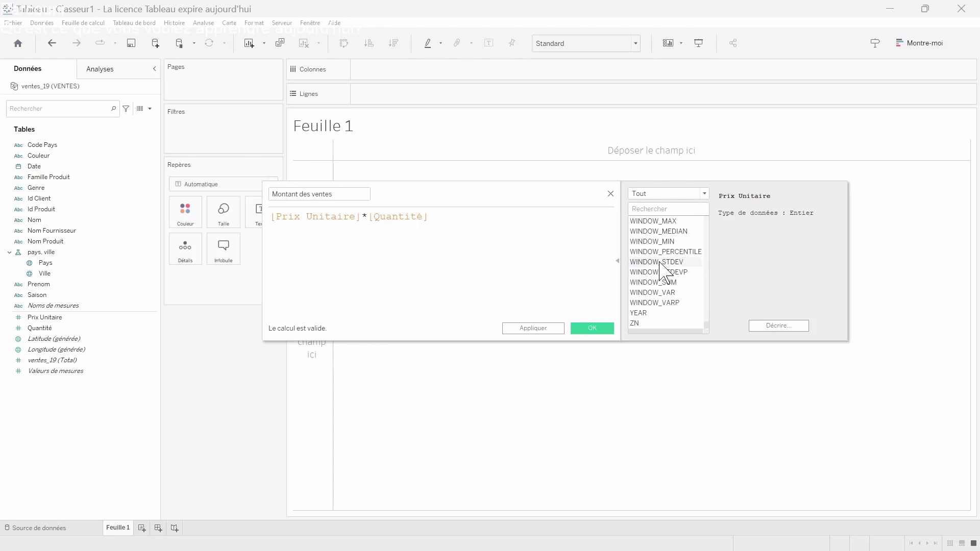
{"action": "left_click", "coordinate": [601, 329]}
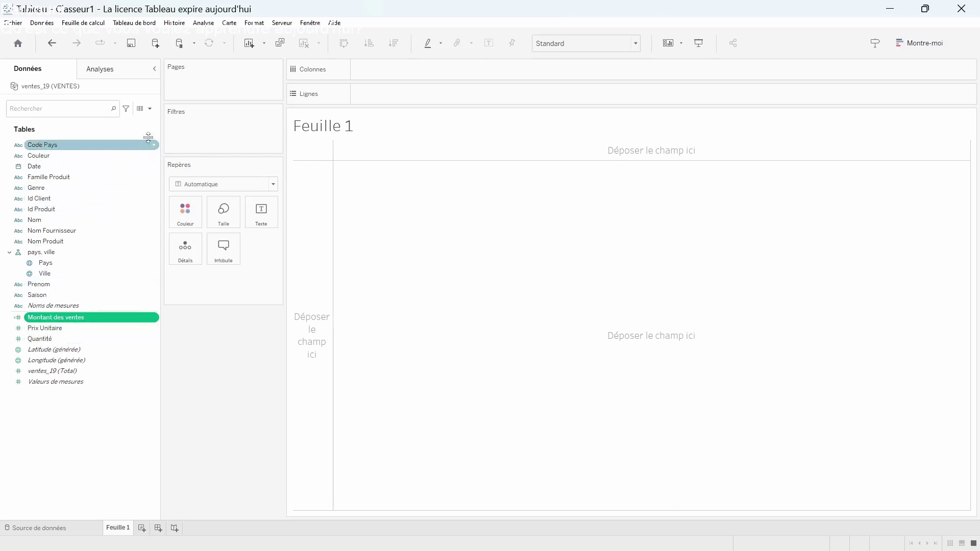
Start a new blank calculated field and name it Nombre de clients.
{"action": "left_click", "coordinate": [149, 109]}
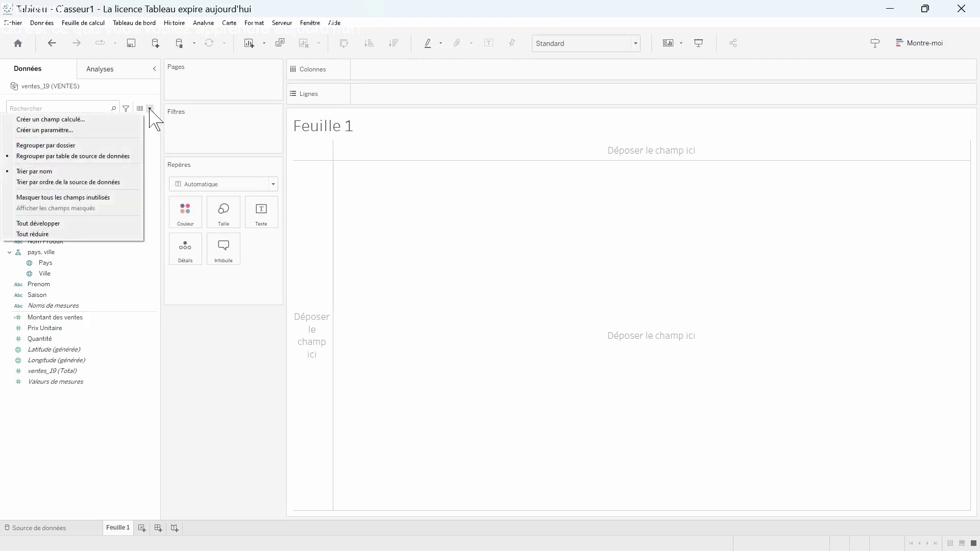
{"action": "left_click", "coordinate": [95, 120]}
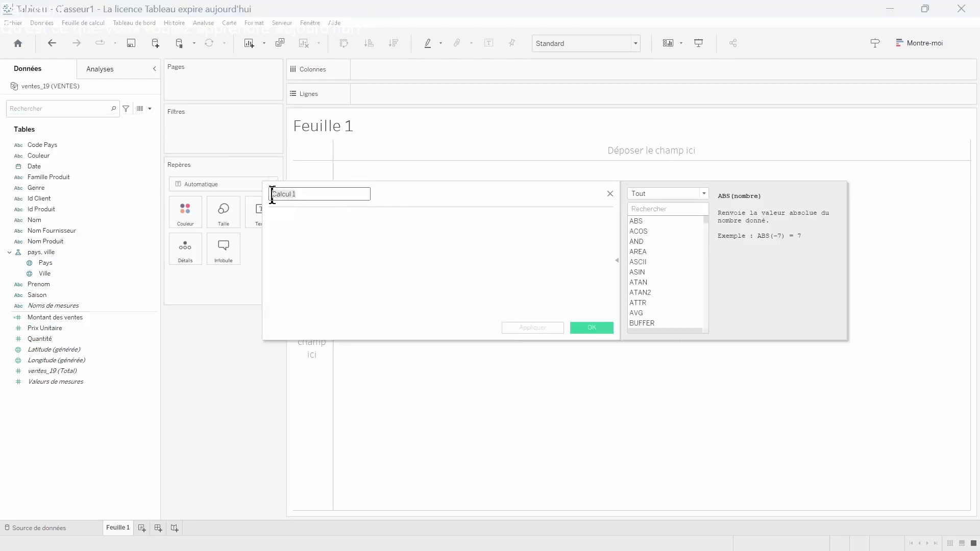
{"action": "type", "text": "Nombre de clients"}
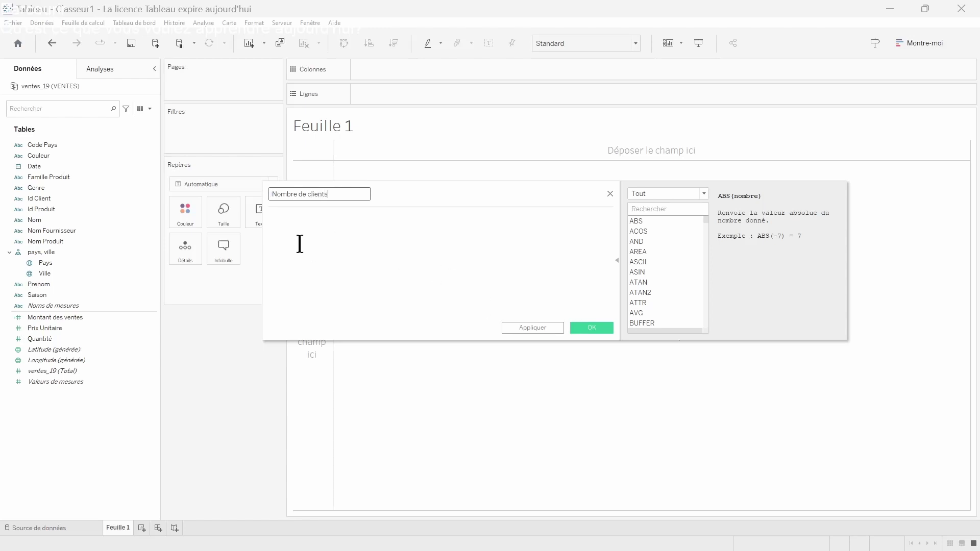
Define the Nombre de clients calculated field with the formula COUNT([Id Client]) and save it.
{"action": "left_click", "coordinate": [314, 236]}
{"action": "type", "text": "coun"}
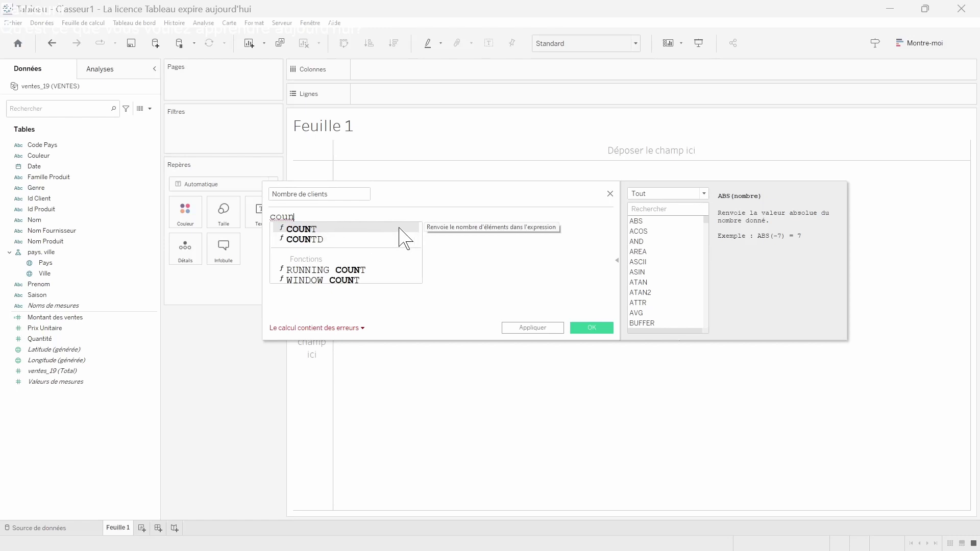
{"action": "left_click", "coordinate": [325, 228]}
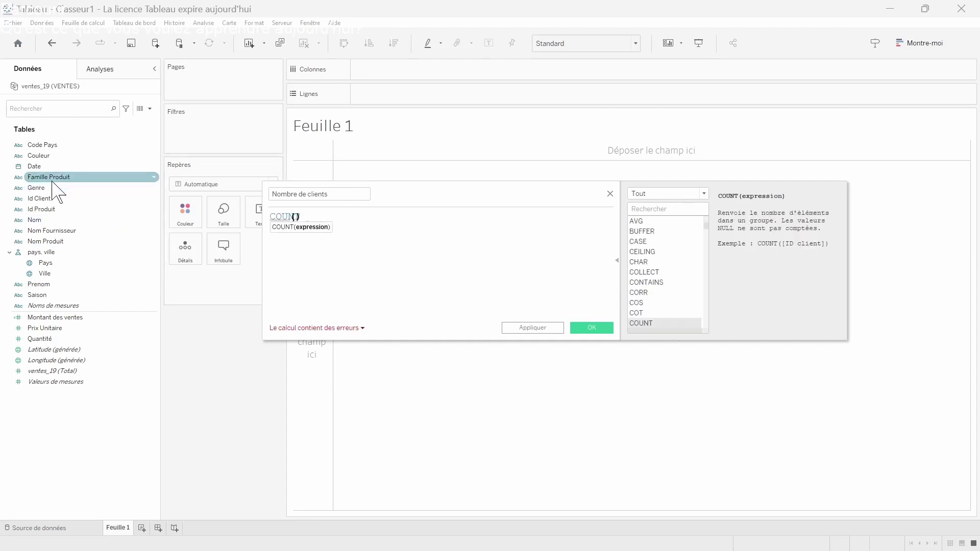
{"action": "left_click_drag", "start_coordinate": [43, 199], "coordinate": [298, 214]}
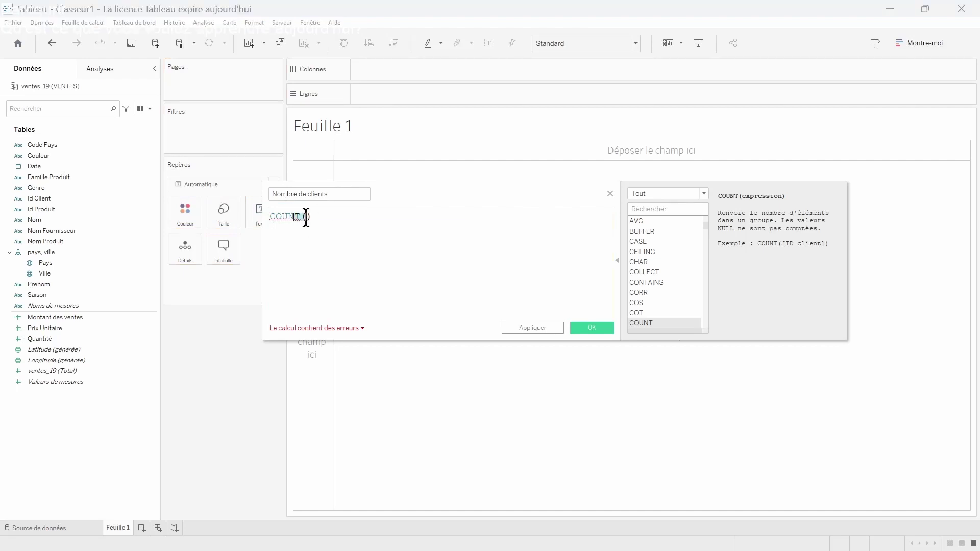
{"action": "left_click", "coordinate": [306, 217]}
{"action": "left_click", "coordinate": [303, 217]}
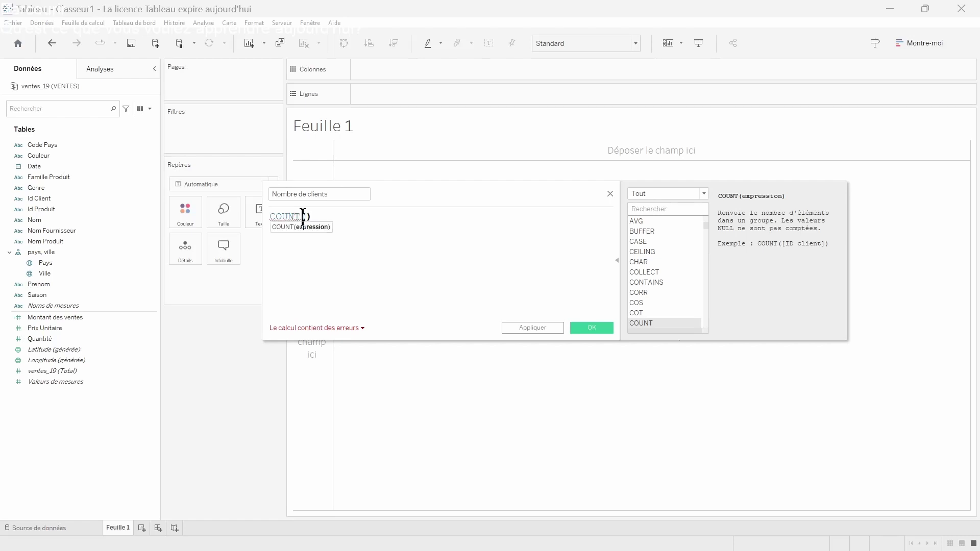
{"action": "type", "text": "id"}
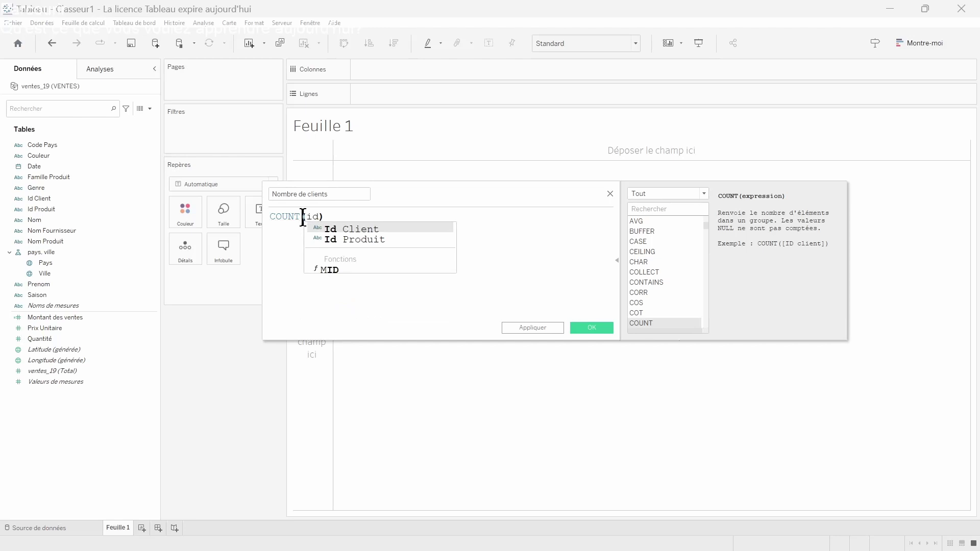
{"action": "left_click", "coordinate": [368, 229]}
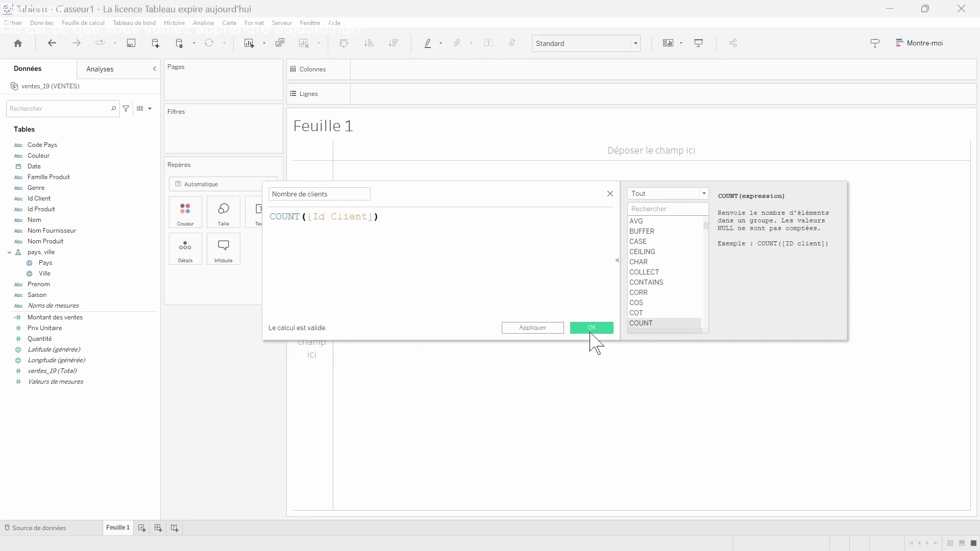
{"action": "left_click", "coordinate": [592, 328]}
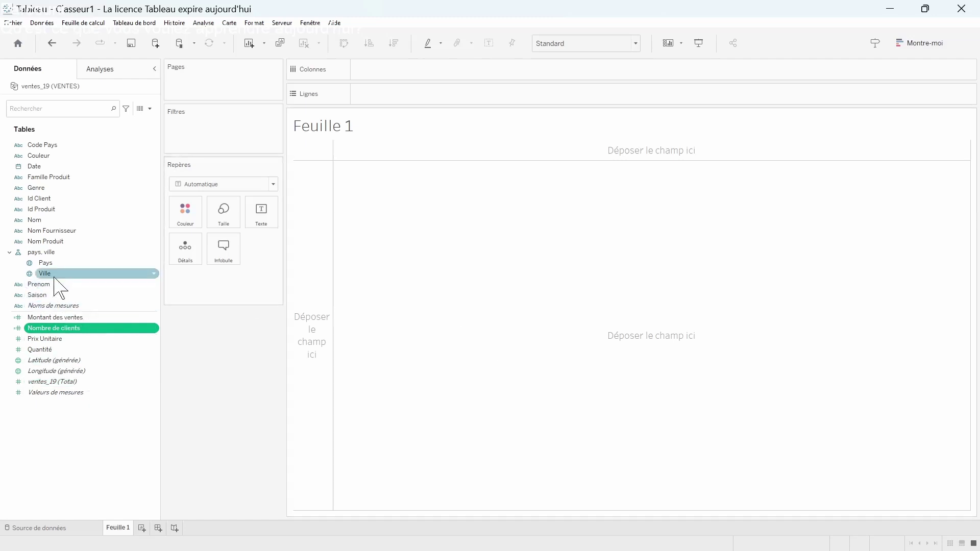
Create a horizontal bar chart of Montant des ventes by Saison using the recommended chart type.
{"action": "left_click", "coordinate": [70, 296]}
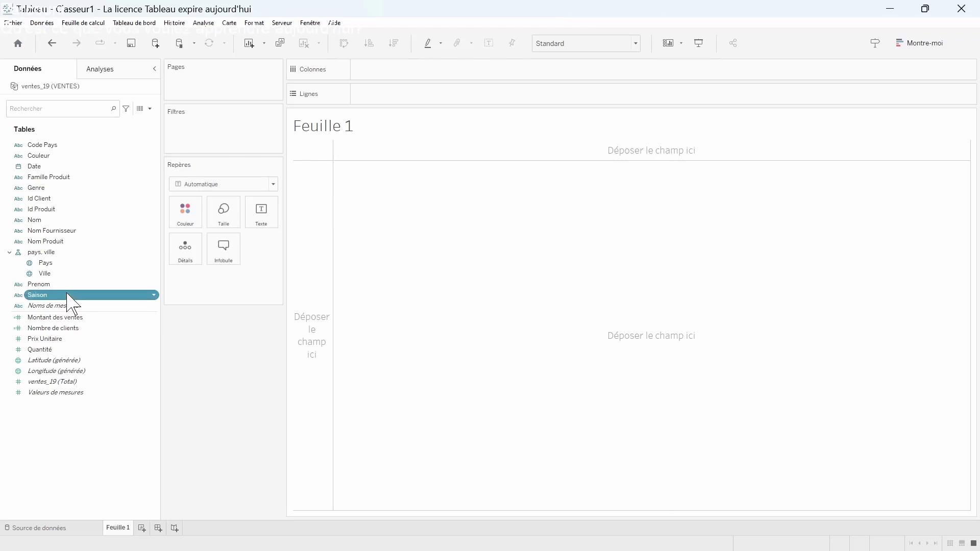
{"action": "left_click", "coordinate": [70, 319], "text": "ctrl"}
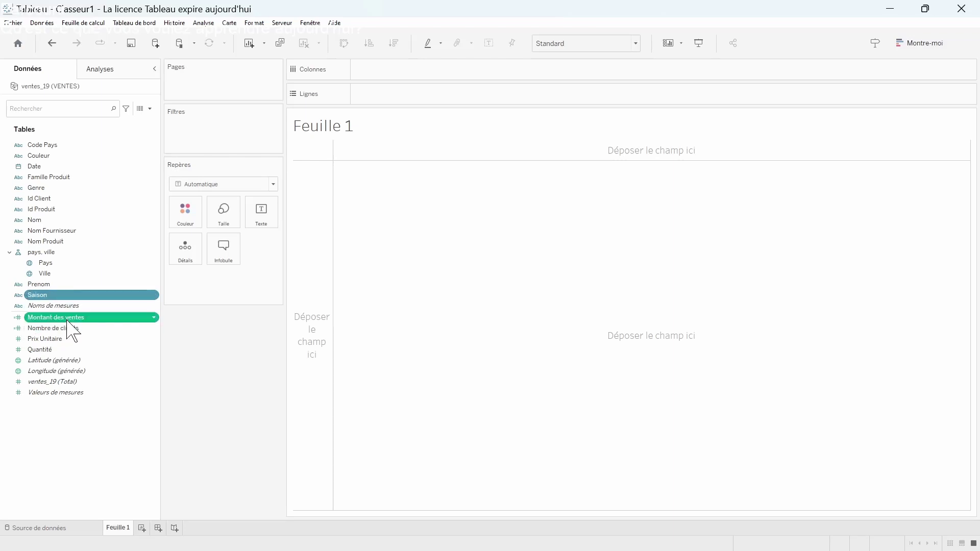
{"action": "left_click", "coordinate": [914, 44]}
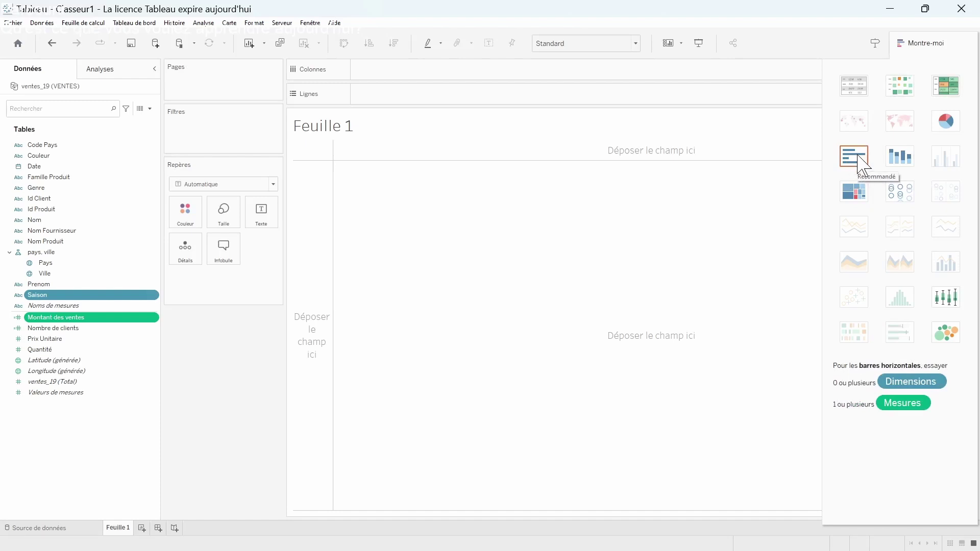
{"action": "left_click", "coordinate": [862, 165]}
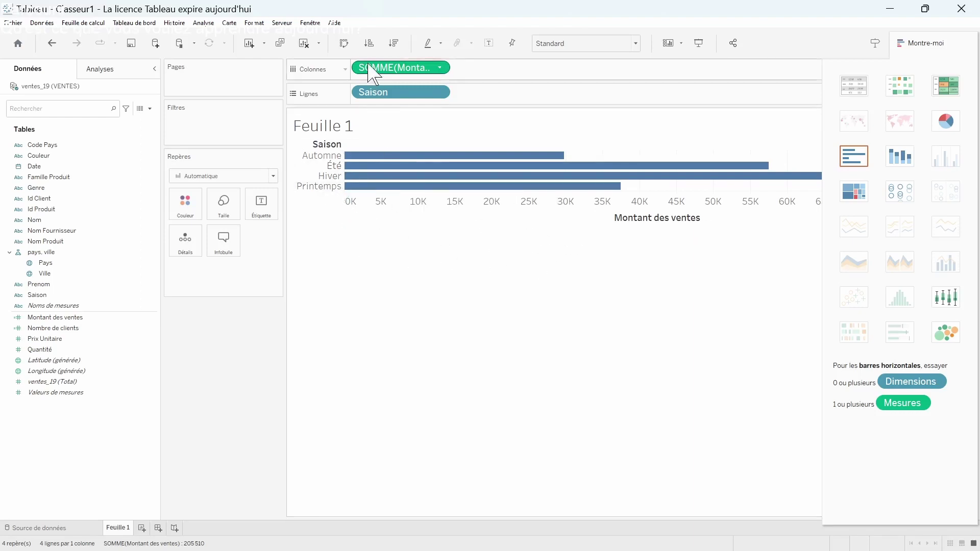
Swap the chart's rows and columns to get vertical bars, and sort the seasons in ascending order of Montant des ventes.
{"action": "left_click", "coordinate": [344, 44]}
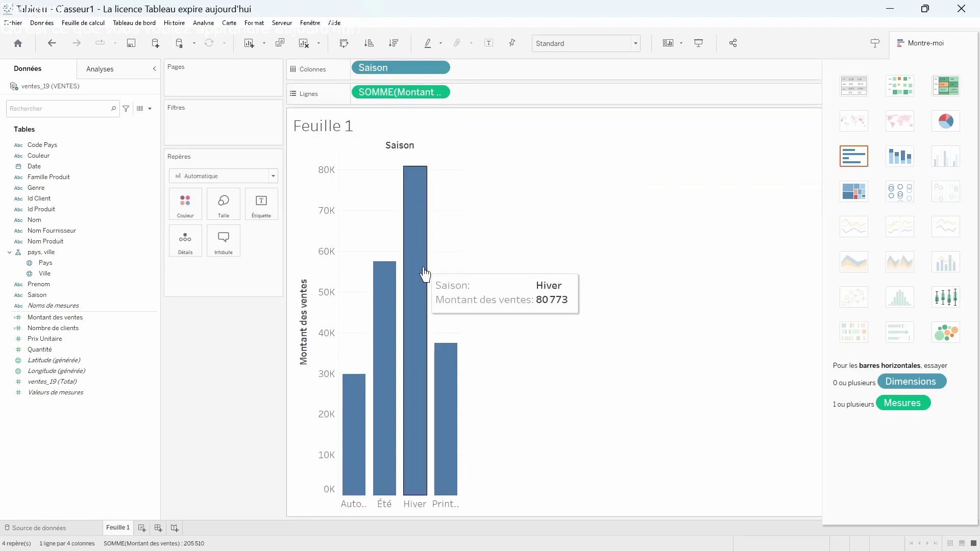
{"action": "left_click", "coordinate": [370, 44]}
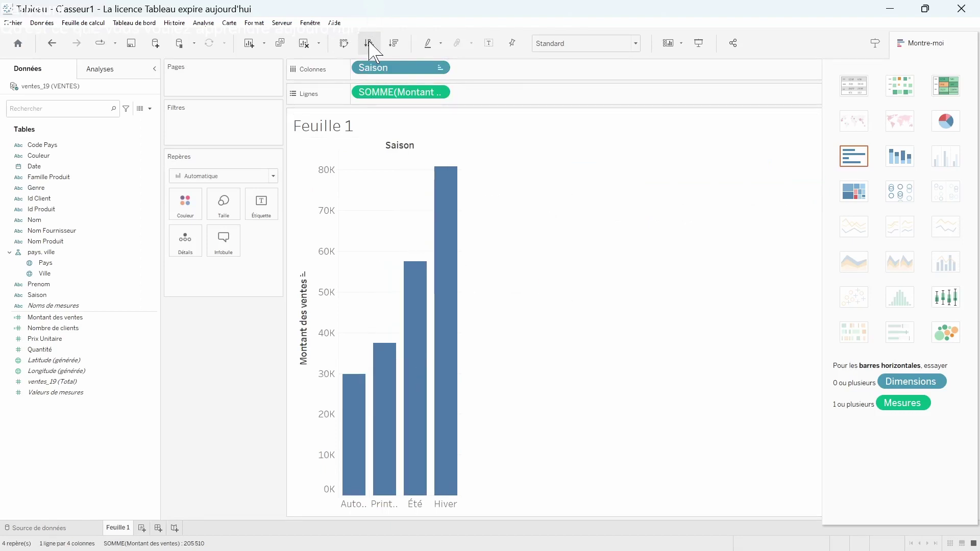
{"action": "mouse_move", "coordinate": [352, 390]}
{"action": "mouse_move", "coordinate": [449, 448]}
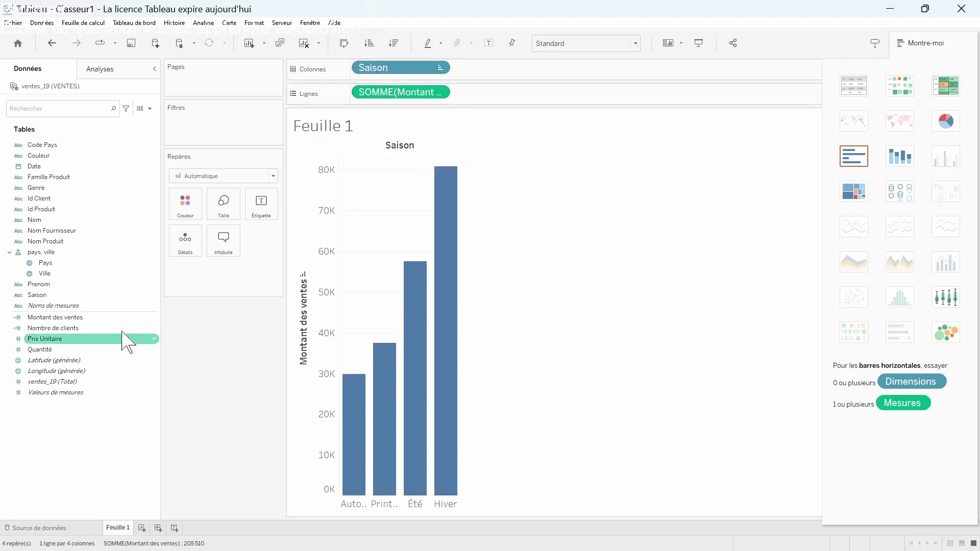
Color the bars by Montant des ventes and close the chart type suggestions.
{"action": "mouse_move", "coordinate": [46, 317]}
{"action": "left_mouse_down"}
{"action": "mouse_move", "coordinate": [143, 271]}
{"action": "mouse_move", "coordinate": [184, 204]}
{"action": "left_mouse_up"}
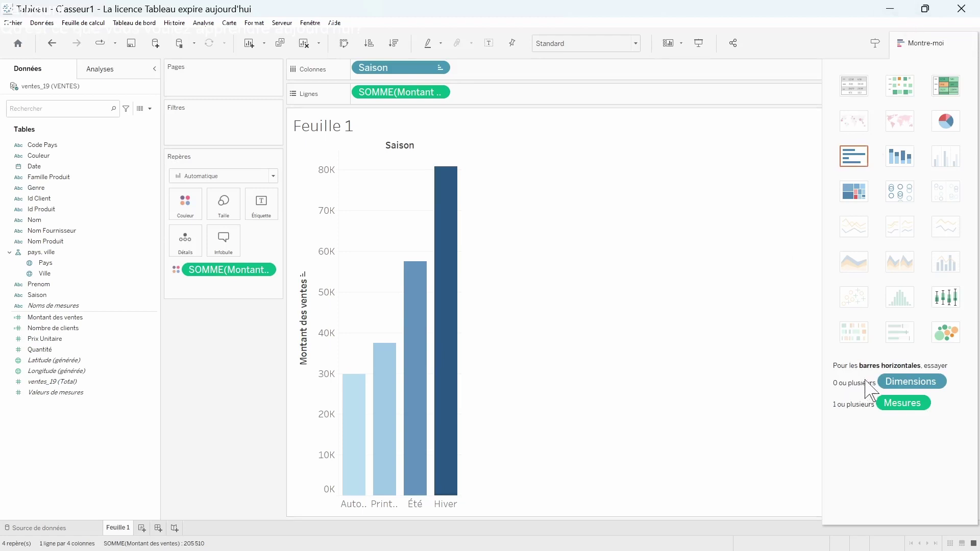
{"action": "left_click", "coordinate": [921, 44]}
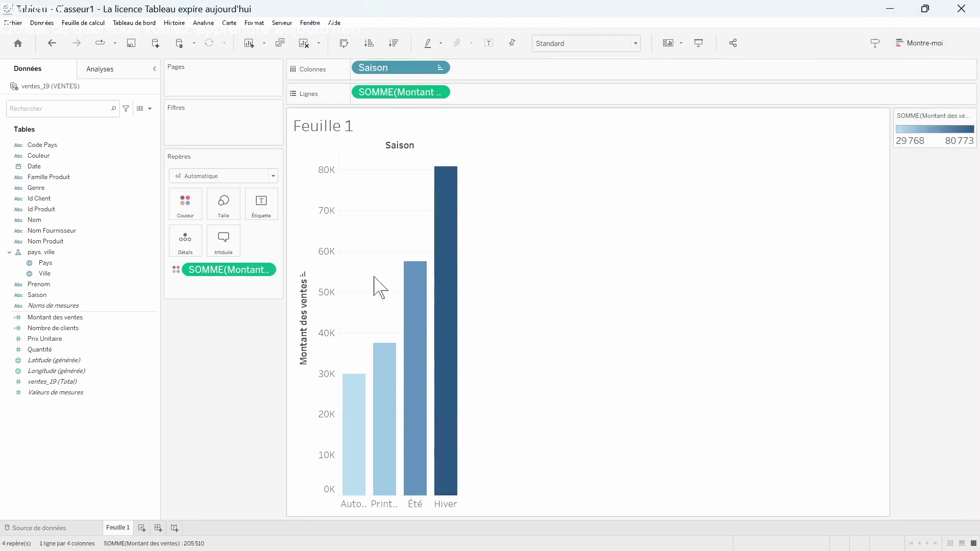
{"action": "mouse_move", "coordinate": [378, 451]}
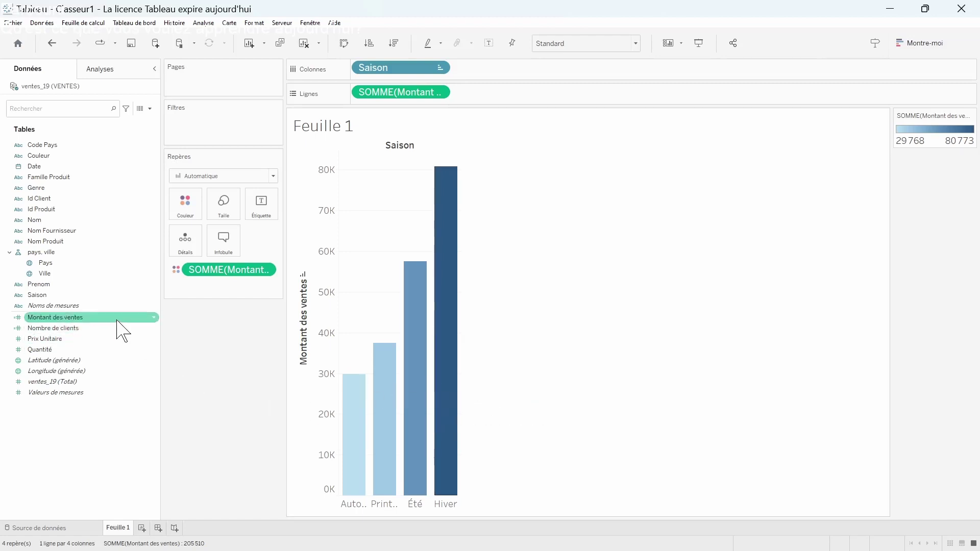
Set the default number format of Montant des ventes to Devise (standard) with the français (France) locale.
{"action": "left_click", "coordinate": [153, 319]}
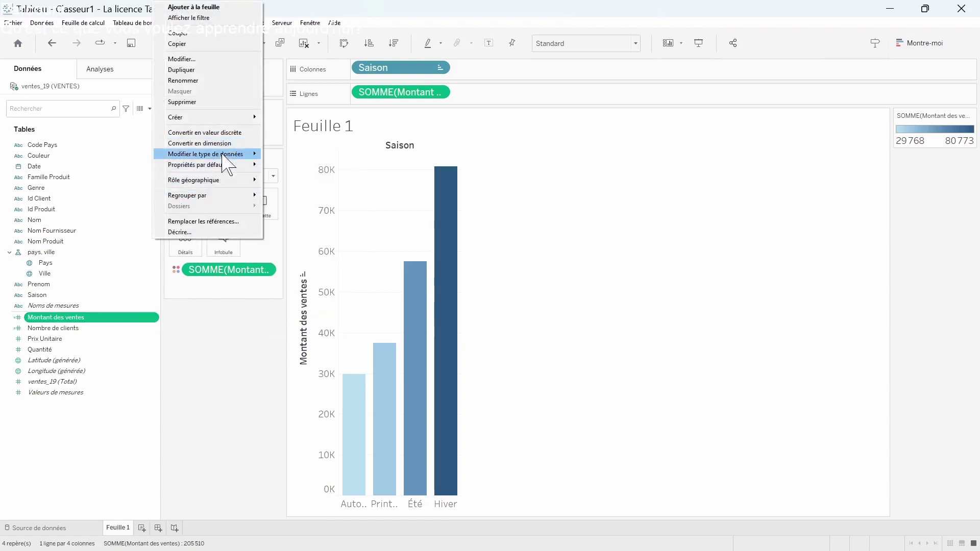
{"action": "mouse_move", "coordinate": [230, 154]}
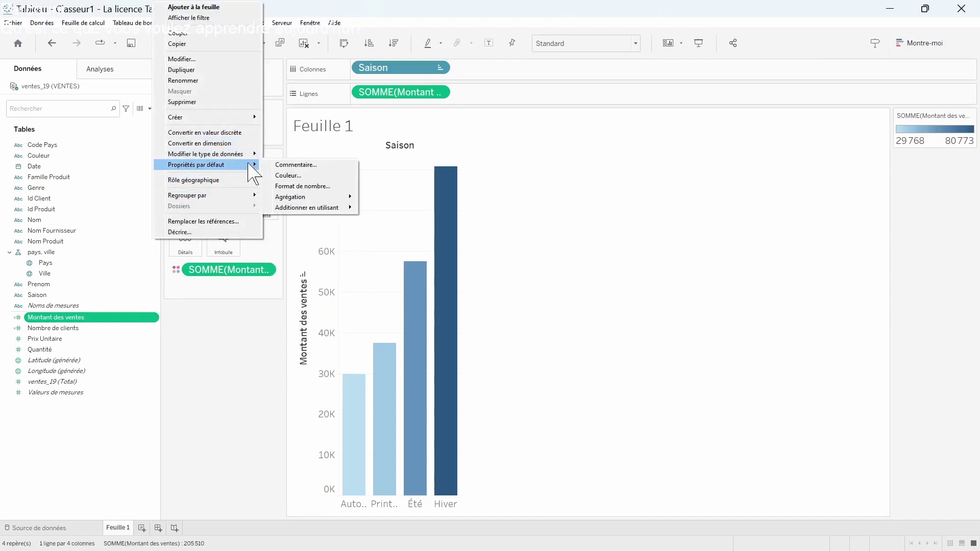
{"action": "left_click", "coordinate": [302, 187]}
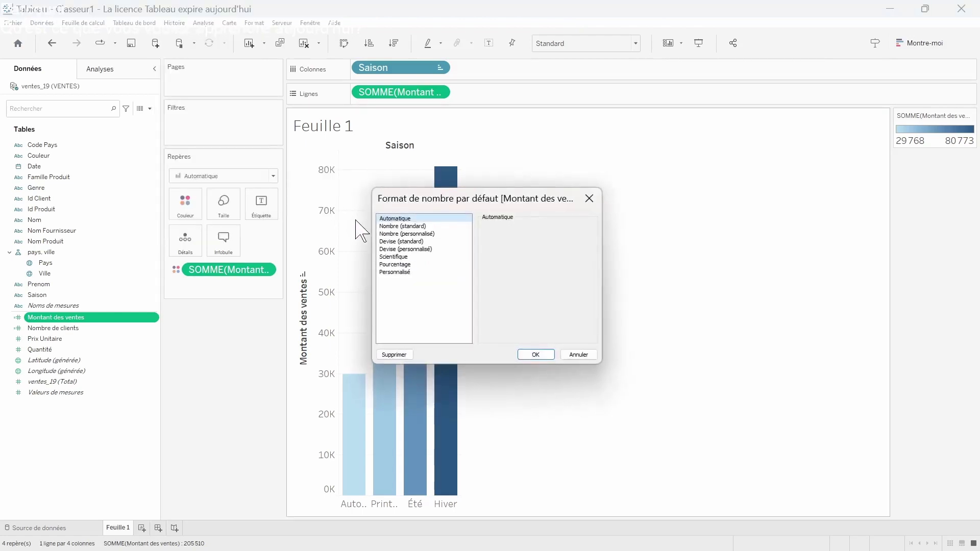
{"action": "left_click", "coordinate": [387, 242]}
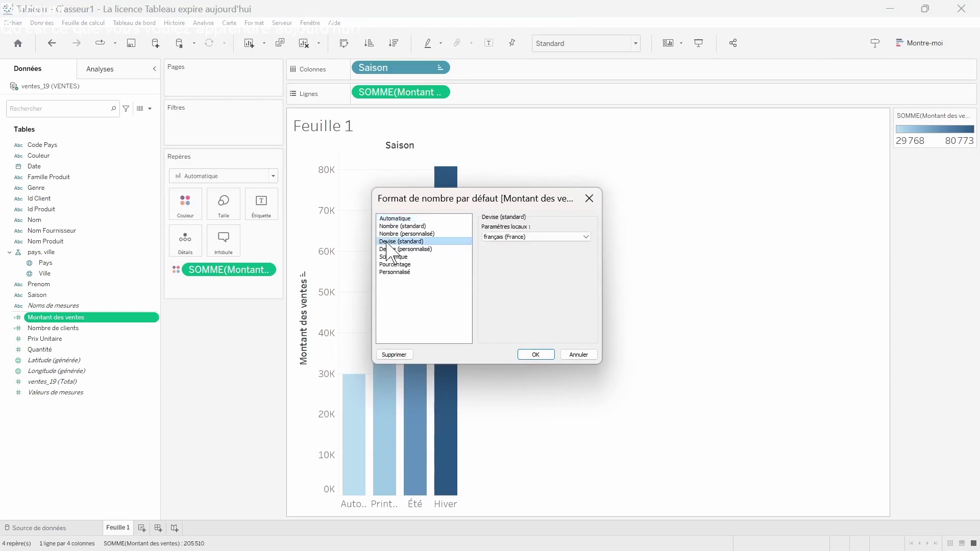
{"action": "left_click", "coordinate": [387, 248]}
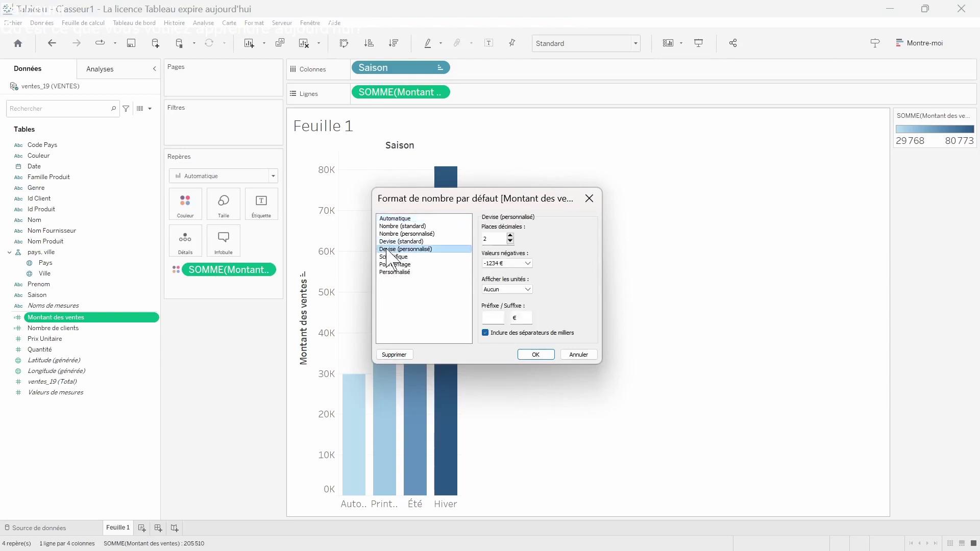
{"action": "left_click", "coordinate": [391, 242]}
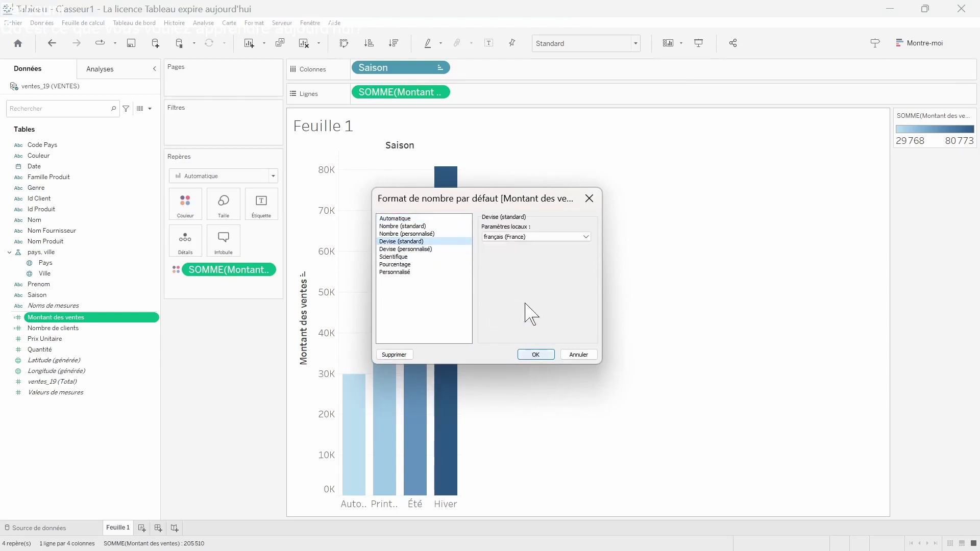
{"action": "left_click", "coordinate": [535, 355]}
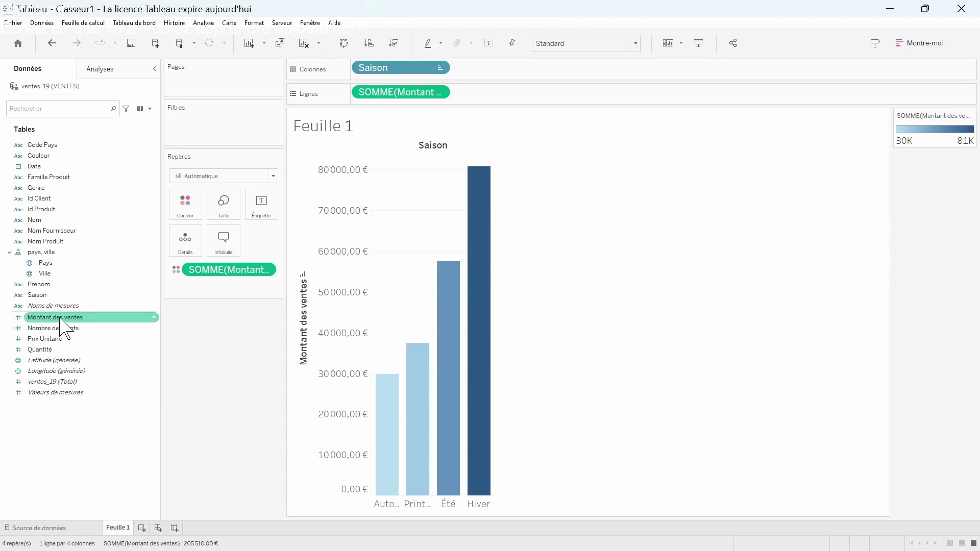
Try Montant des ventes as the bar label, undo it, and label the bars with Quantité instead.
{"action": "left_click_drag", "start_coordinate": [60, 319], "coordinate": [261, 207]}
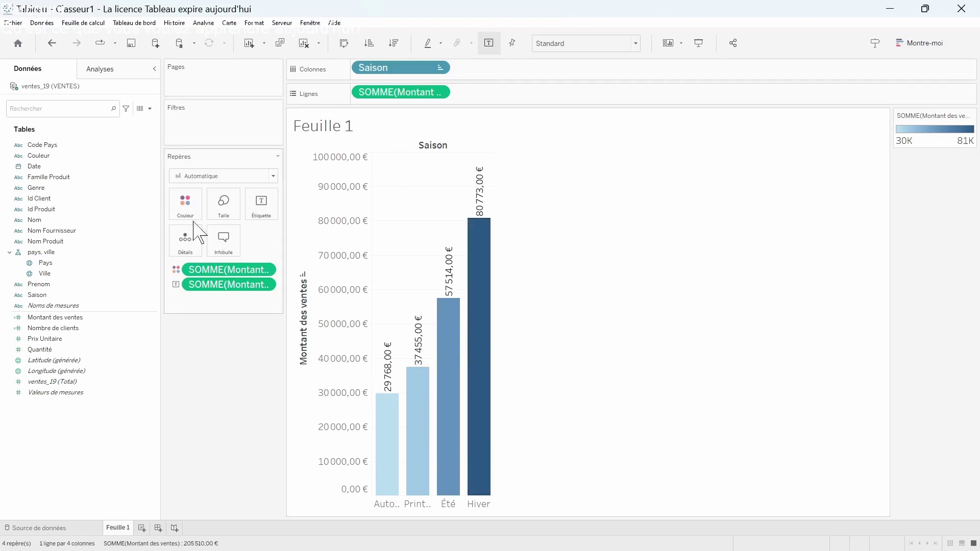
{"action": "left_click", "coordinate": [51, 43]}
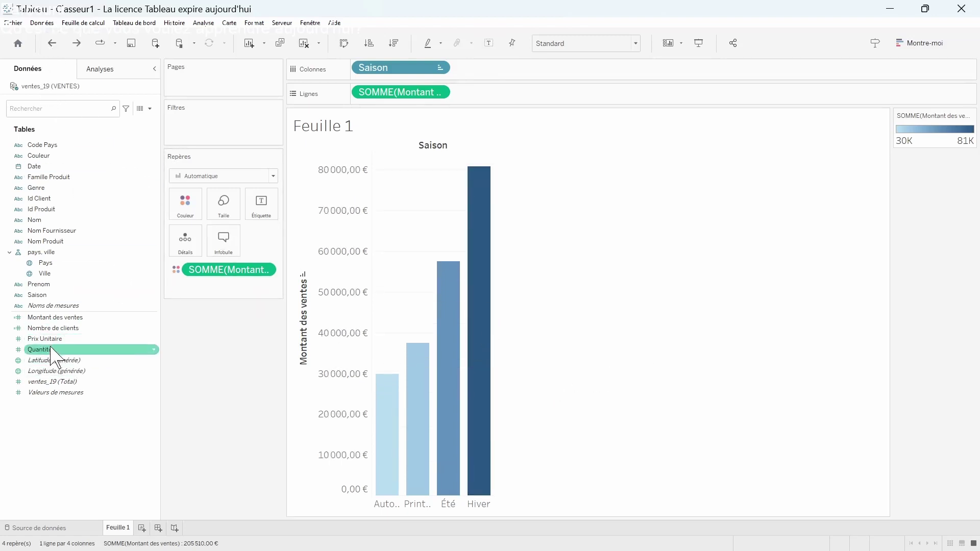
{"action": "left_click_drag", "start_coordinate": [58, 350], "coordinate": [258, 203]}
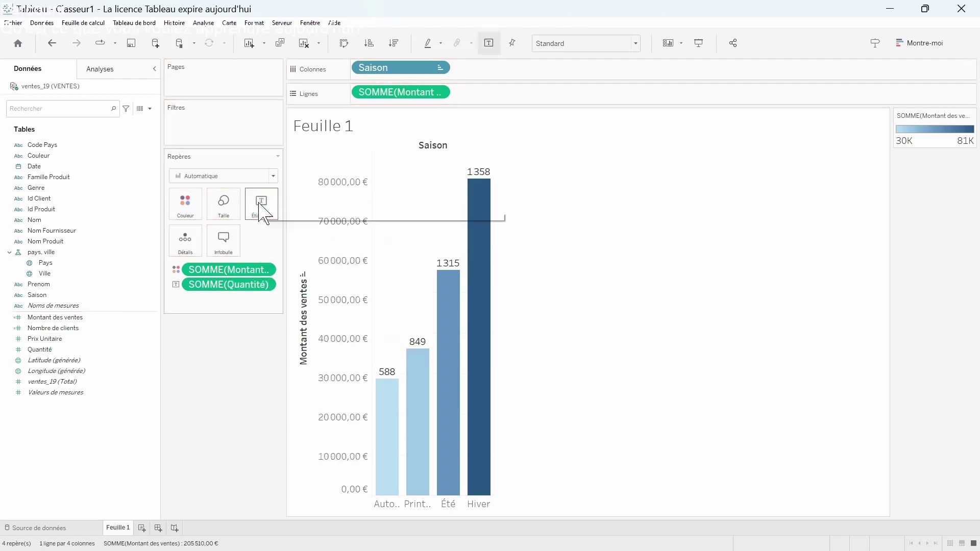
{"action": "mouse_move", "coordinate": [396, 386]}
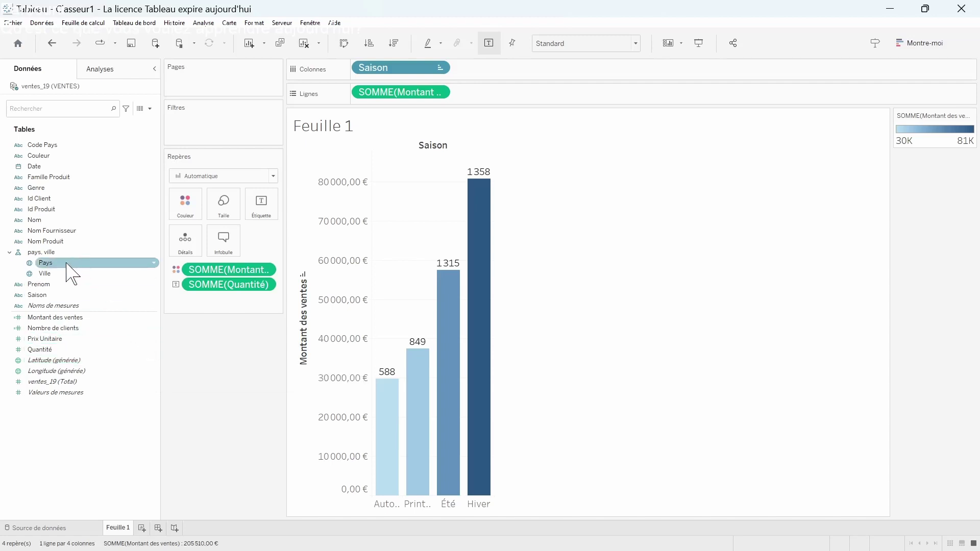
Add a Pays filter to the sheet with every country from Cameroun to USA selected.
{"action": "left_click_drag", "start_coordinate": [67, 264], "coordinate": [216, 123]}
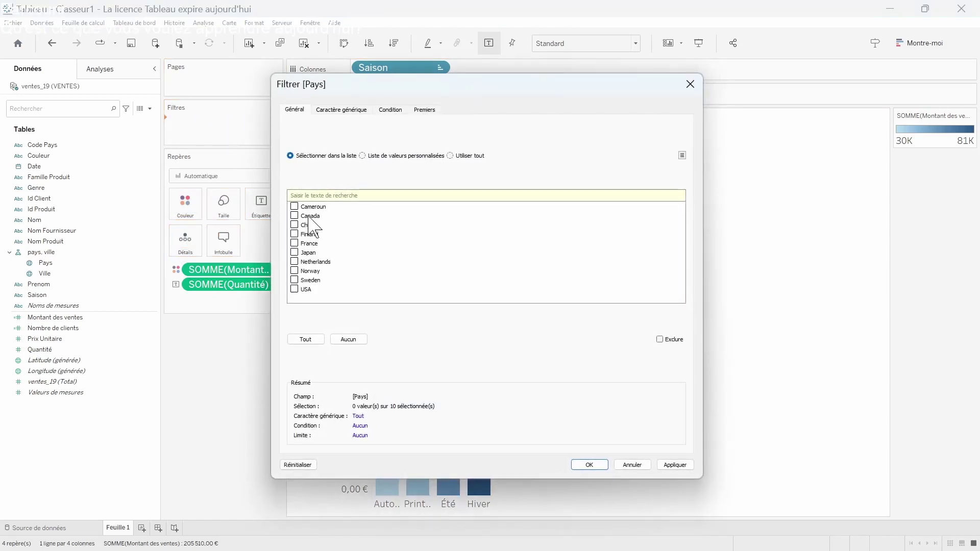
{"action": "left_click", "coordinate": [295, 206]}
{"action": "left_click", "coordinate": [295, 216]}
{"action": "left_click", "coordinate": [295, 224]}
{"action": "left_click", "coordinate": [295, 234]}
{"action": "left_click", "coordinate": [295, 243]}
{"action": "left_click", "coordinate": [295, 252]}
{"action": "left_click", "coordinate": [295, 261]}
{"action": "left_click", "coordinate": [295, 271]}
{"action": "left_click", "coordinate": [295, 280]}
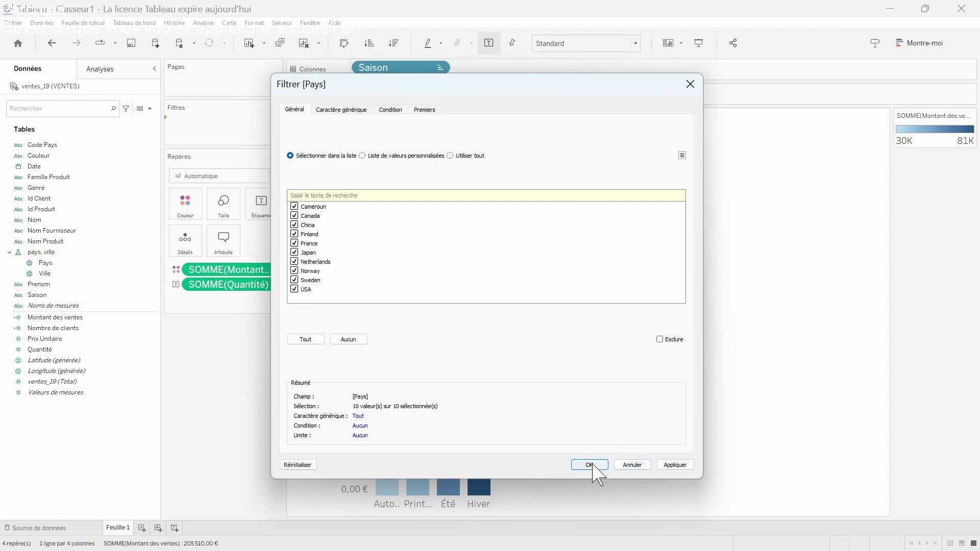
{"action": "left_click", "coordinate": [591, 465]}
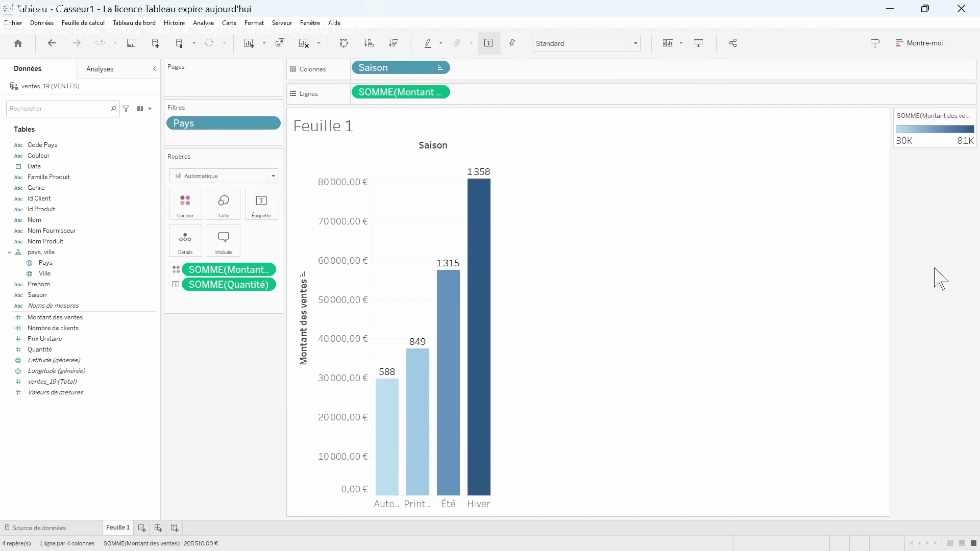
Display the Pays filter beside the chart and test it by excluding and restoring Canada, China and Finland.
{"action": "left_click", "coordinate": [271, 124]}
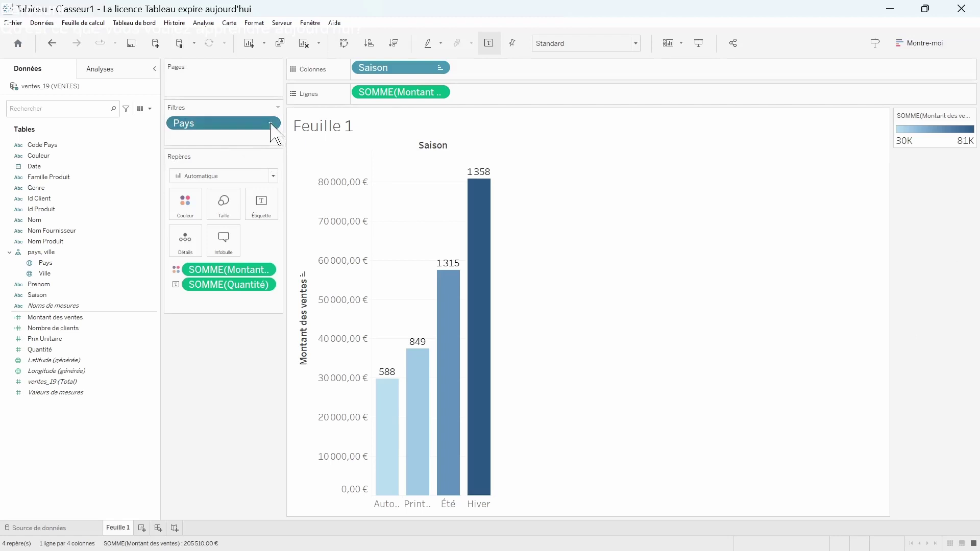
{"action": "left_click", "coordinate": [244, 152]}
{"action": "left_click", "coordinate": [901, 159]}
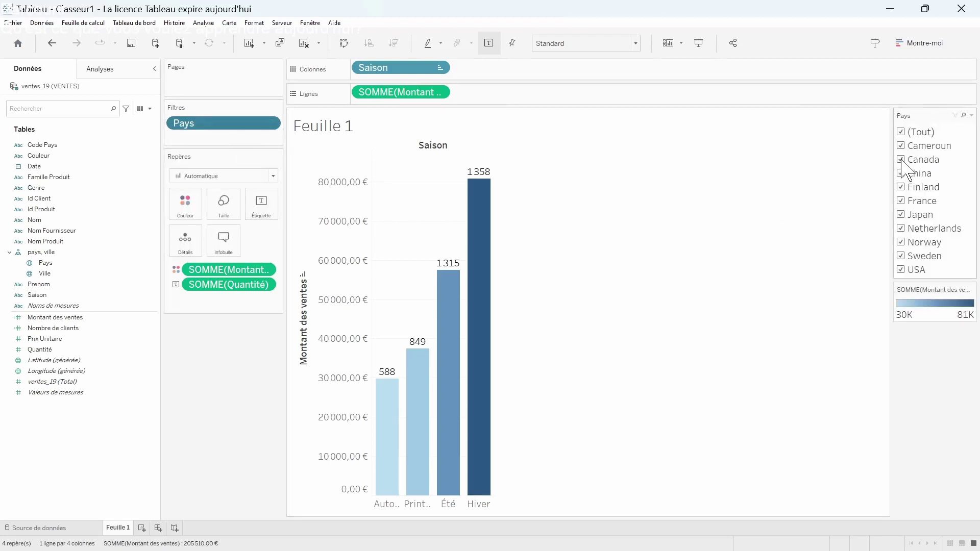
{"action": "left_click", "coordinate": [901, 173]}
{"action": "left_click", "coordinate": [901, 201]}
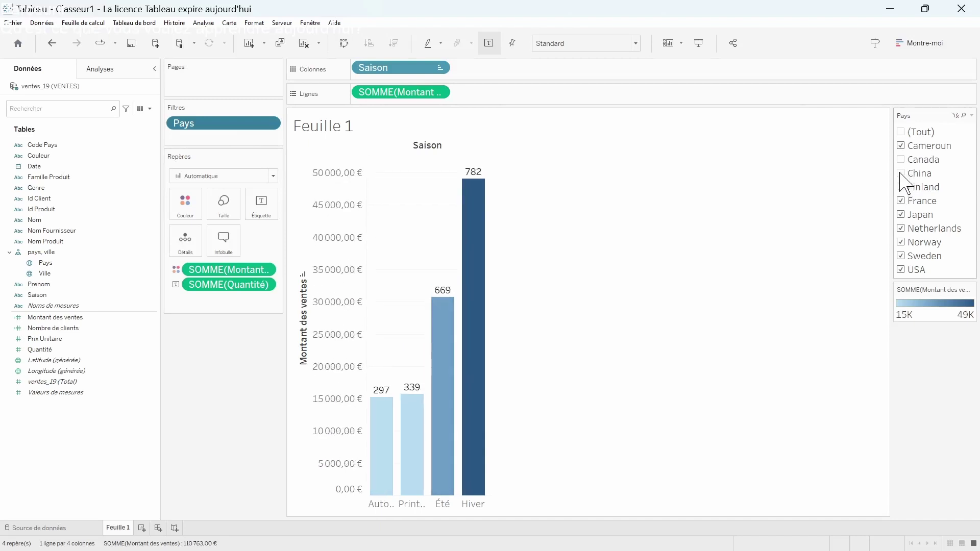
{"action": "left_click", "coordinate": [901, 159]}
{"action": "left_click", "coordinate": [901, 173]}
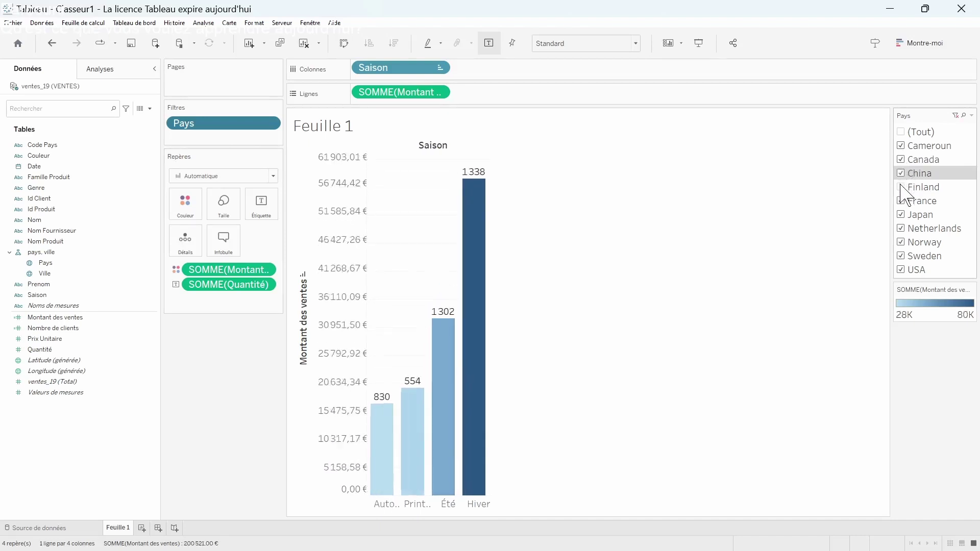
Move the Pays filter card below the Repères card and test it by excluding and restoring countries such as Japan and France.
{"action": "left_click_drag", "start_coordinate": [923, 115], "coordinate": [237, 344]}
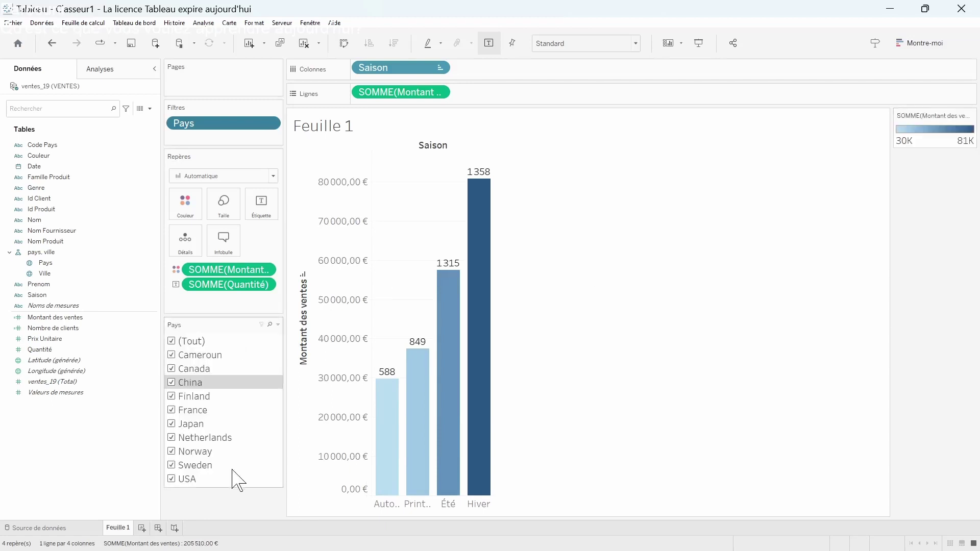
{"action": "left_click", "coordinate": [171, 424]}
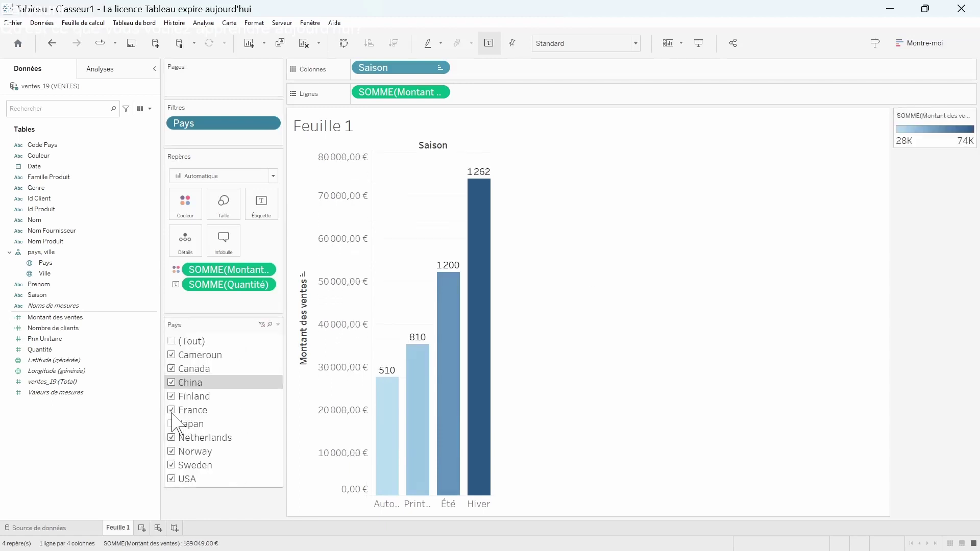
{"action": "left_click", "coordinate": [172, 424]}
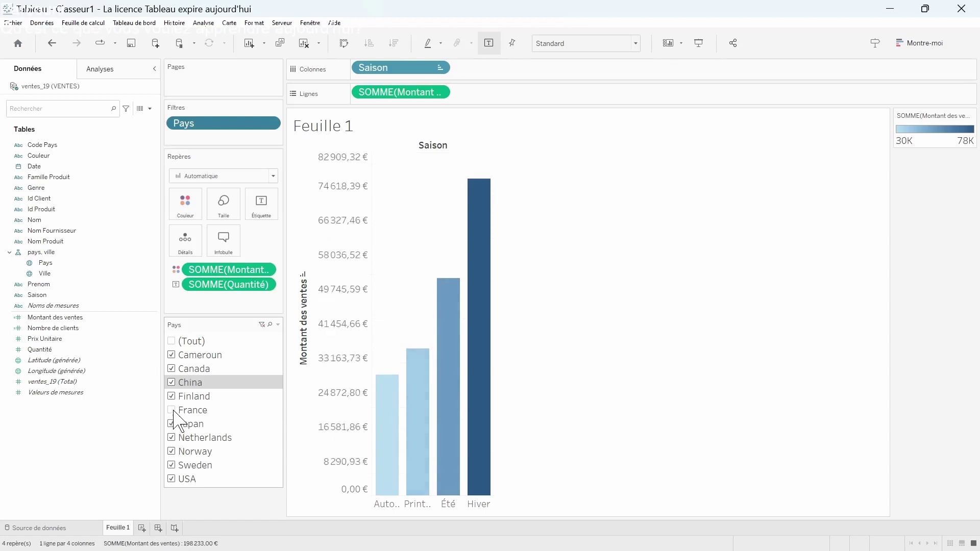
{"action": "left_click", "coordinate": [172, 382]}
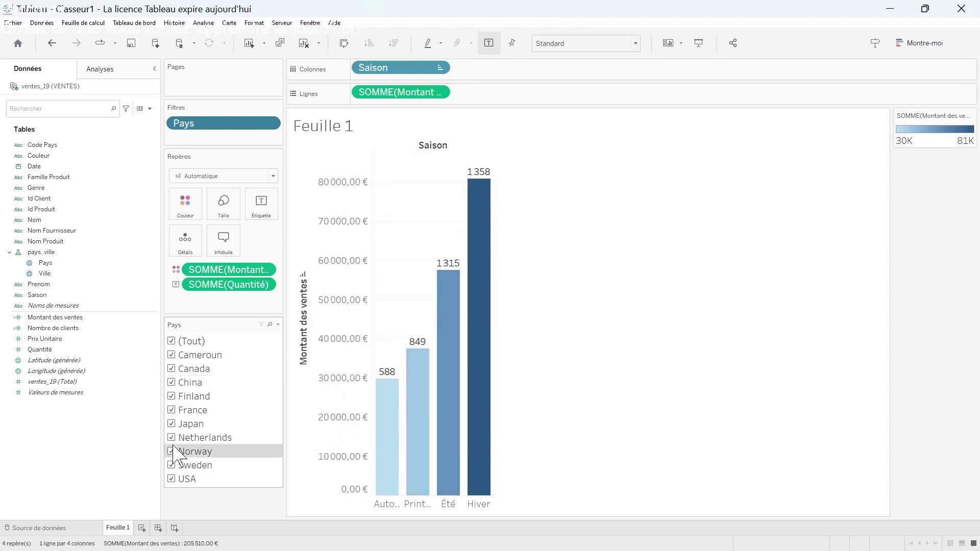
{"action": "left_click", "coordinate": [172, 410]}
{"action": "left_click", "coordinate": [171, 411]}
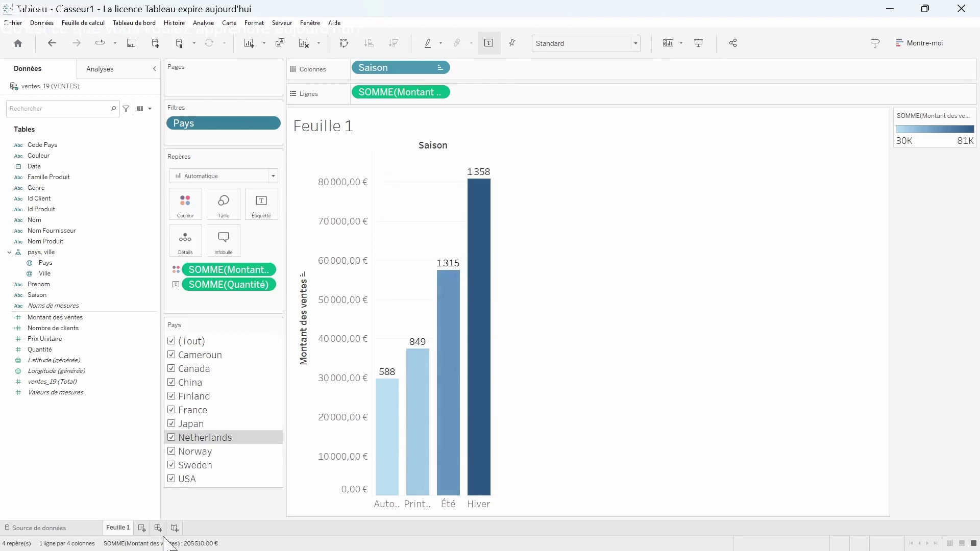
Rename the worksheet Feuille 1 as "Montant des ventes par saison".
{"action": "right_click", "coordinate": [117, 531]}
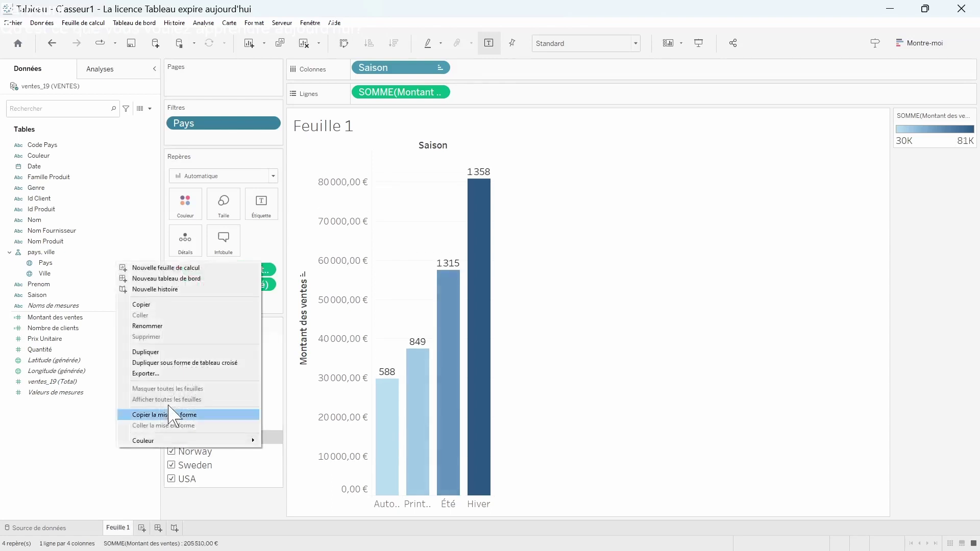
{"action": "left_click", "coordinate": [167, 325]}
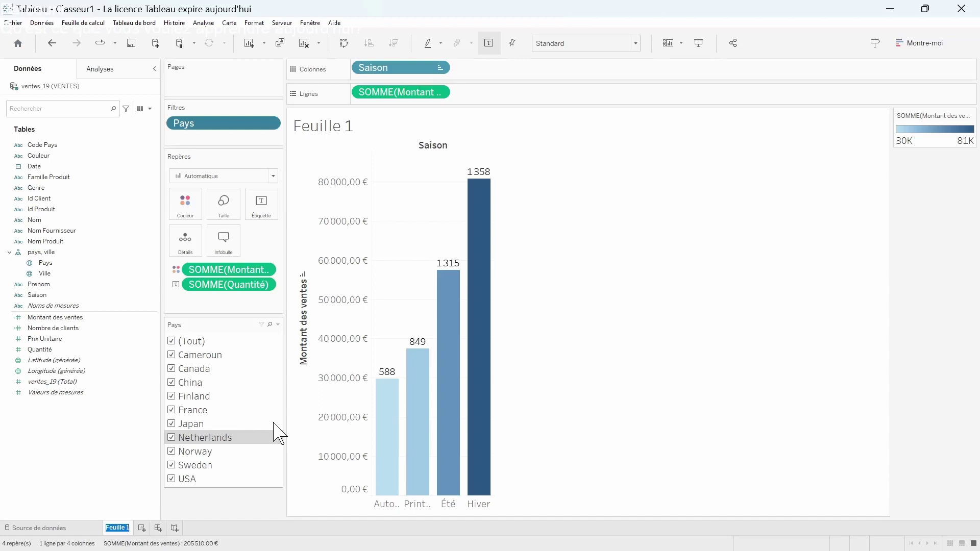
{"action": "type", "text": "Montant"}
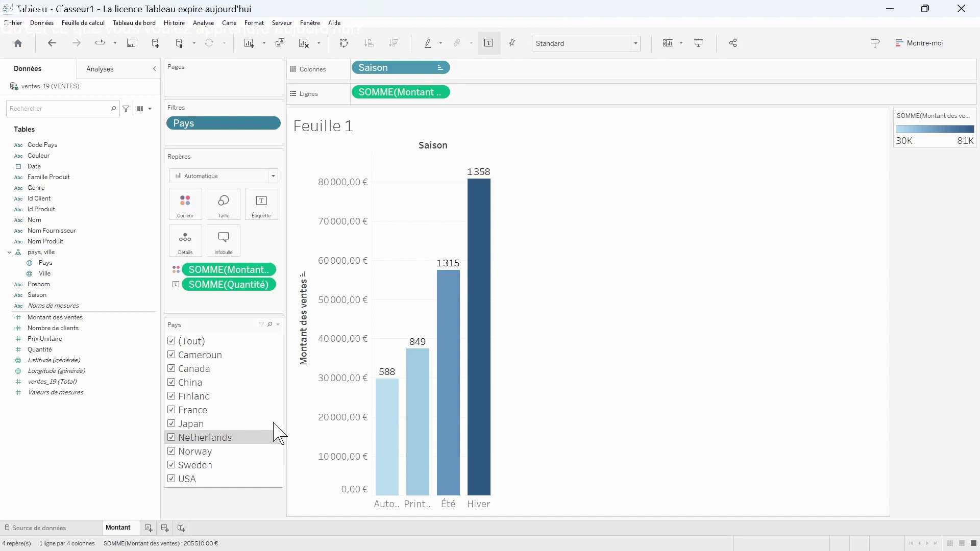
{"action": "type", "text": "ces"}
{"action": "key", "text": "BackSpace"}
{"action": "key", "text": "BackSpace"}
{"action": "key", "text": "BackSpace"}
{"action": "type", "text": "des ventes"}
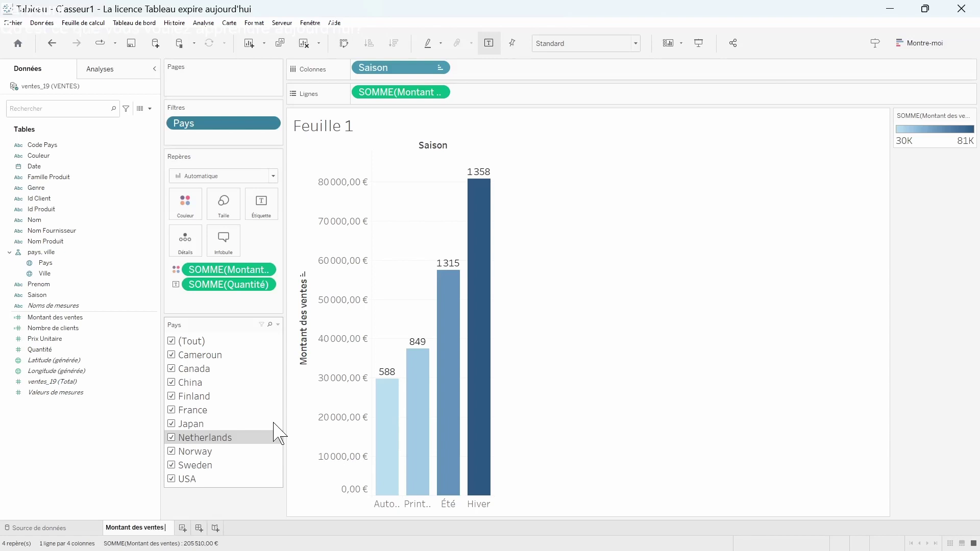
{"action": "type", "text": " par saison"}
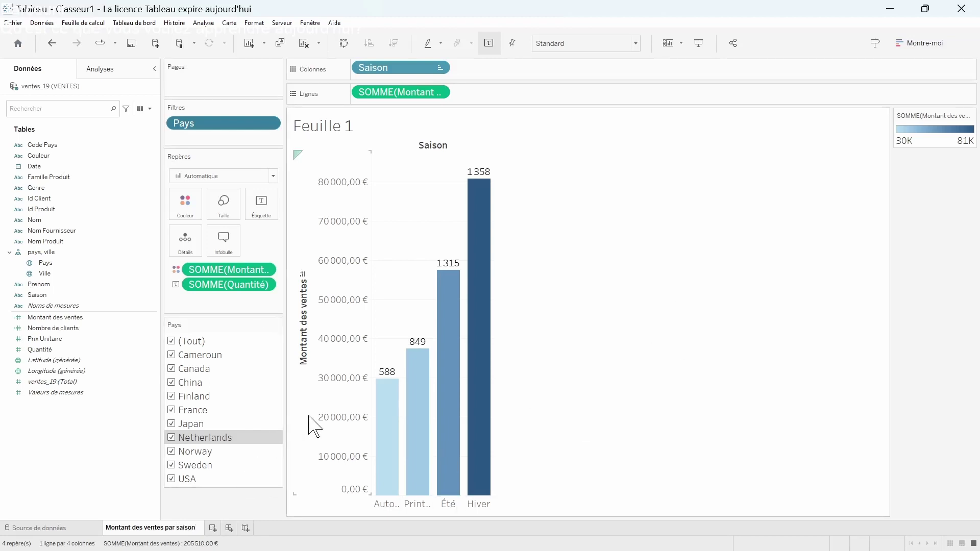
Create a new worksheet and plot Montant des ventes by Date, trying discrete lines before choosing the continuous line chart.
{"action": "left_click", "coordinate": [213, 527]}
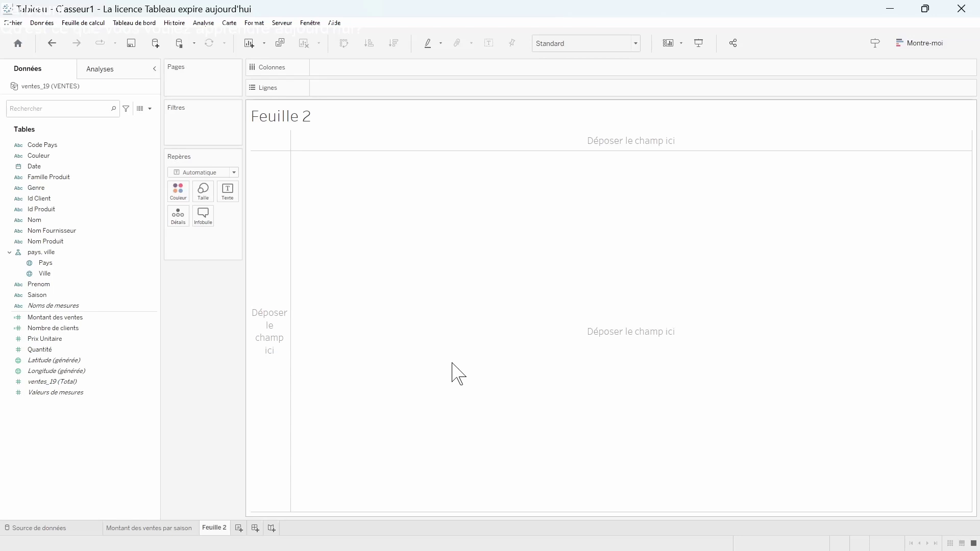
{"action": "left_click", "coordinate": [84, 319]}
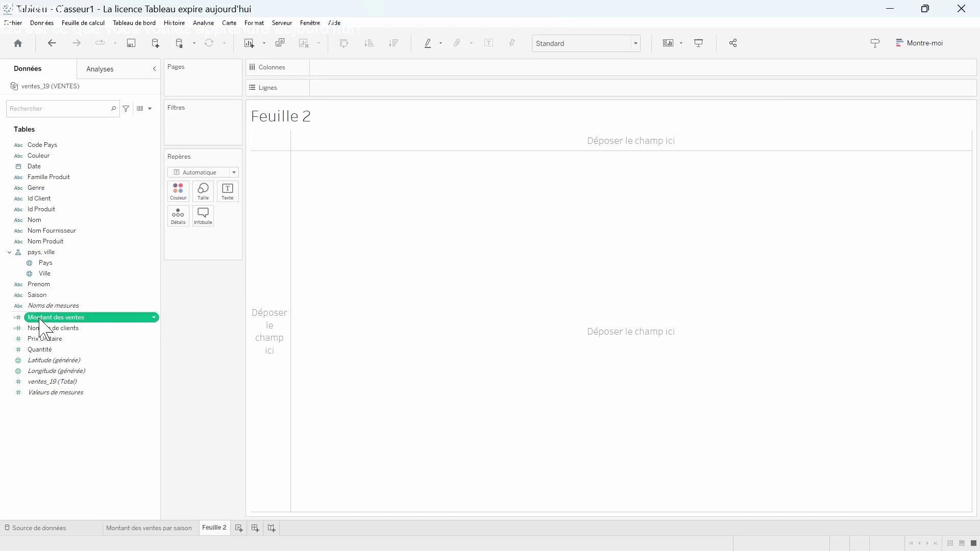
{"action": "left_click", "coordinate": [65, 169]}
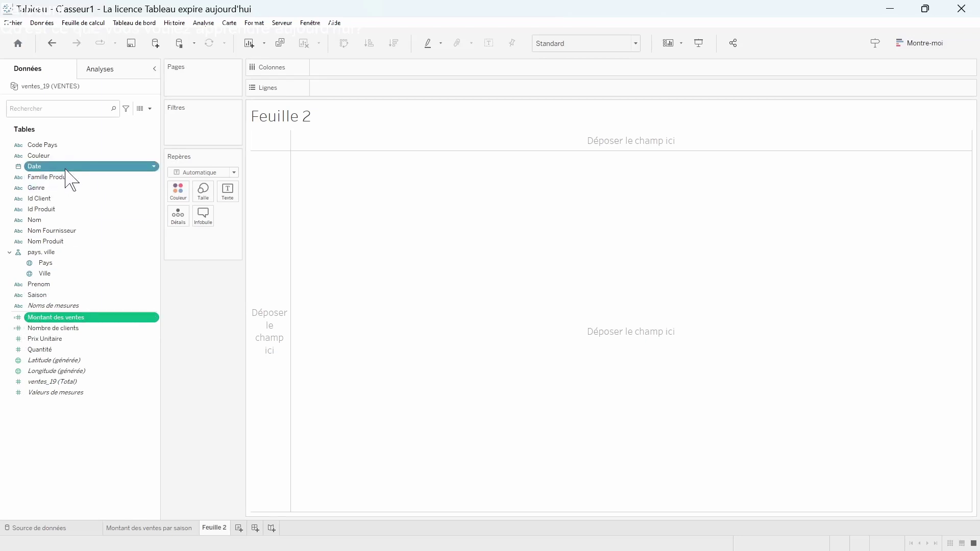
{"action": "left_click", "coordinate": [916, 45]}
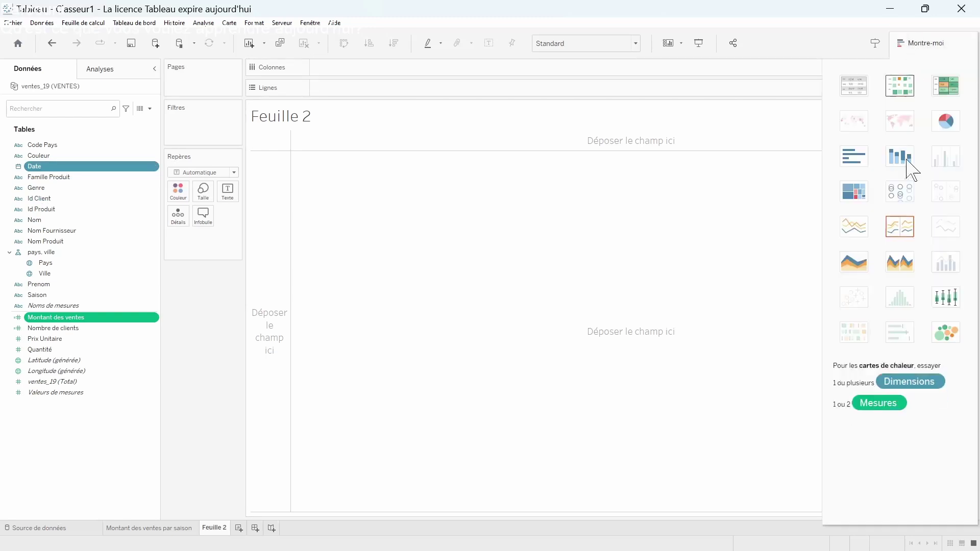
{"action": "left_click", "coordinate": [905, 236]}
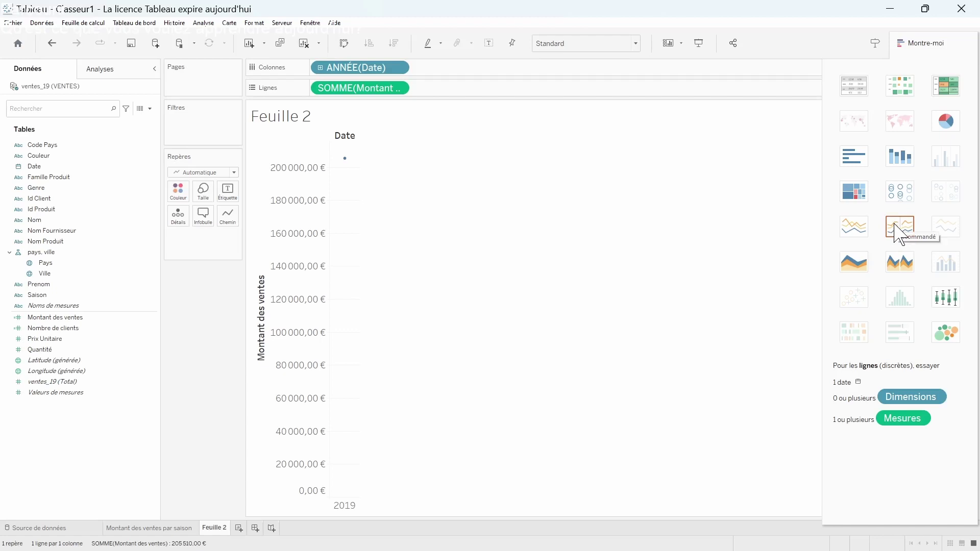
{"action": "left_click", "coordinate": [866, 238]}
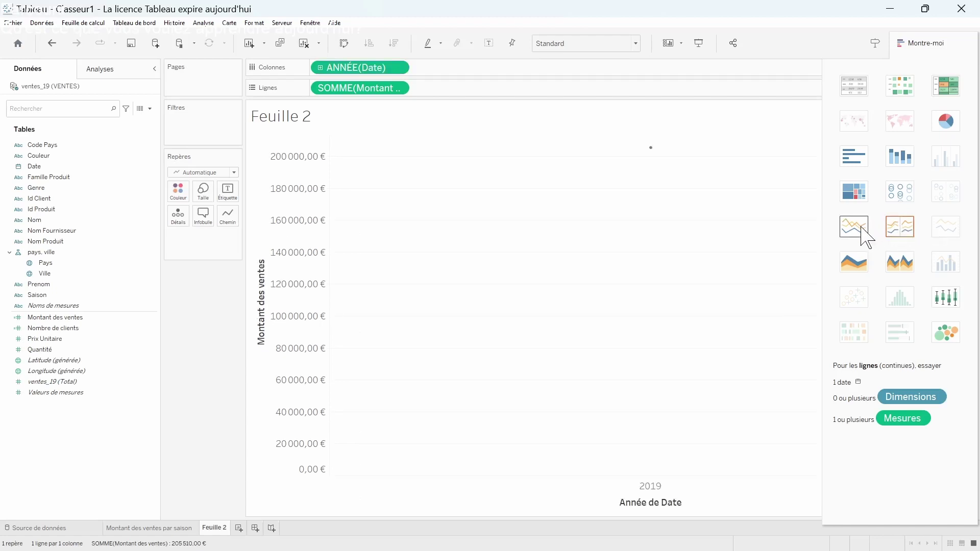
Drill the line chart's Date field down from year through quarter and month to week.
{"action": "mouse_move", "coordinate": [655, 159]}
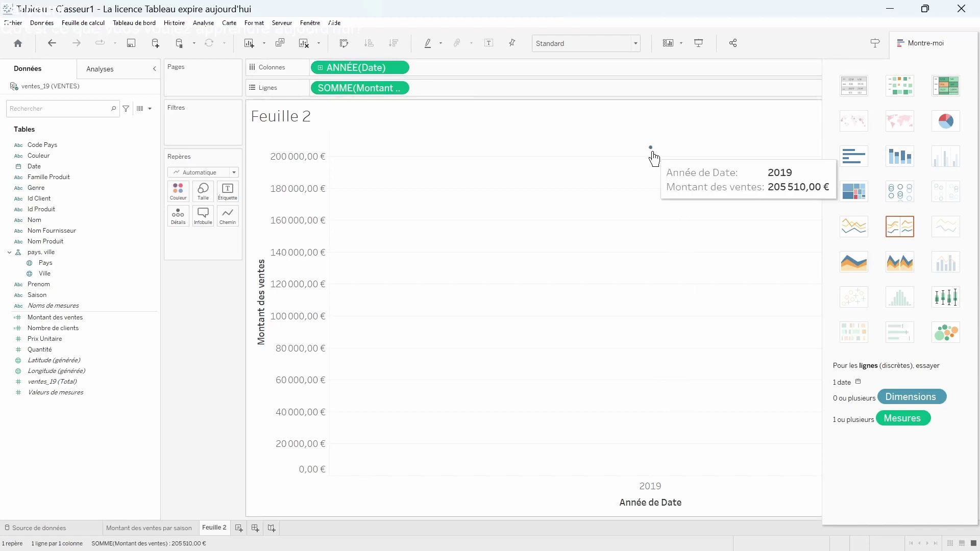
{"action": "left_click", "coordinate": [320, 68]}
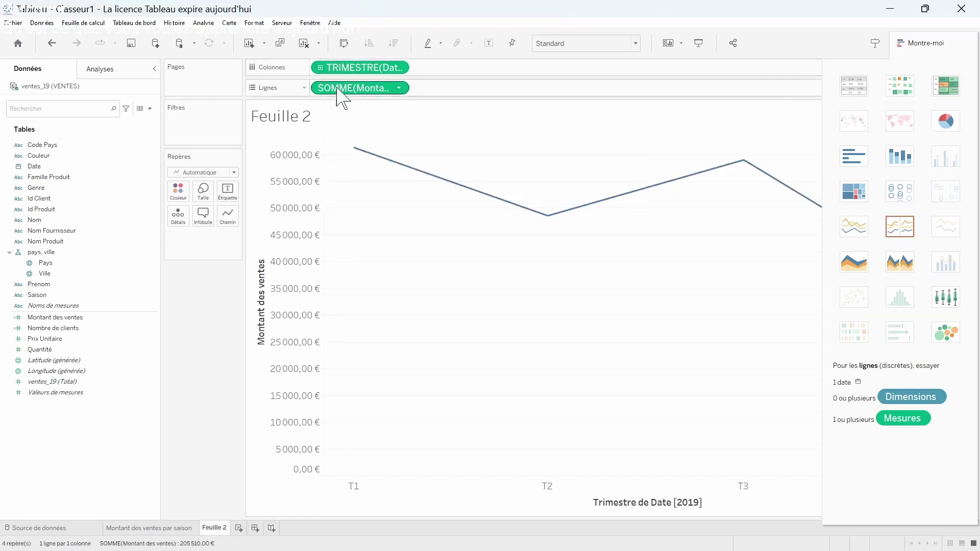
{"action": "mouse_move", "coordinate": [484, 203]}
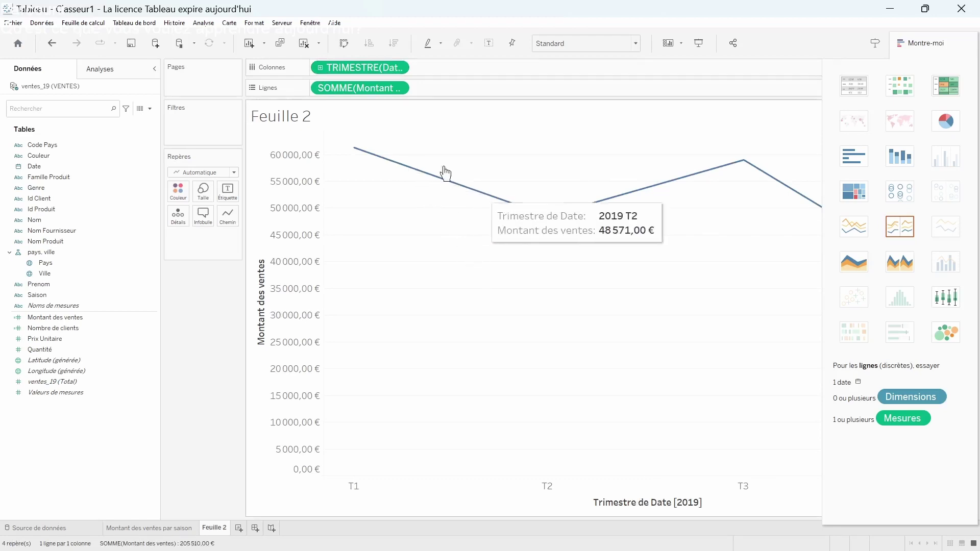
{"action": "left_click", "coordinate": [320, 68]}
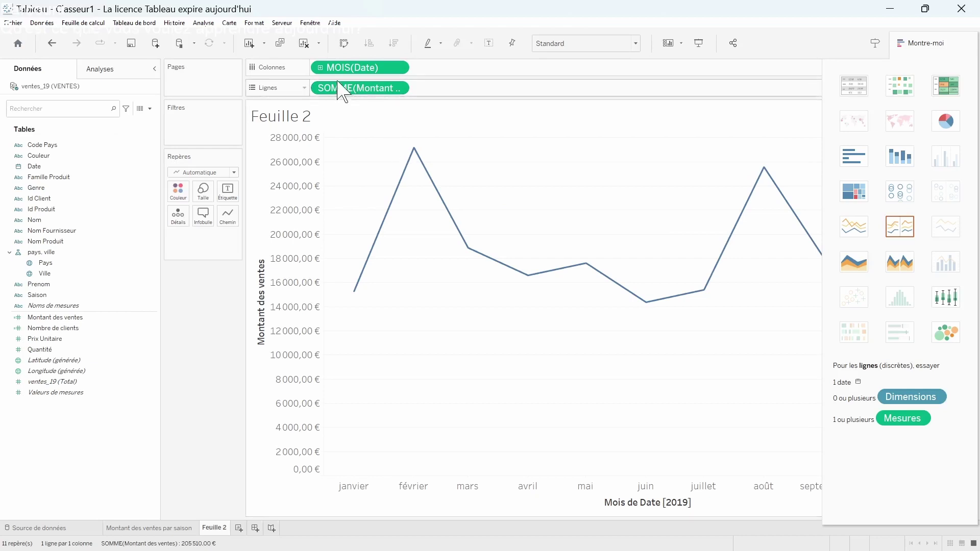
{"action": "left_click", "coordinate": [320, 67]}
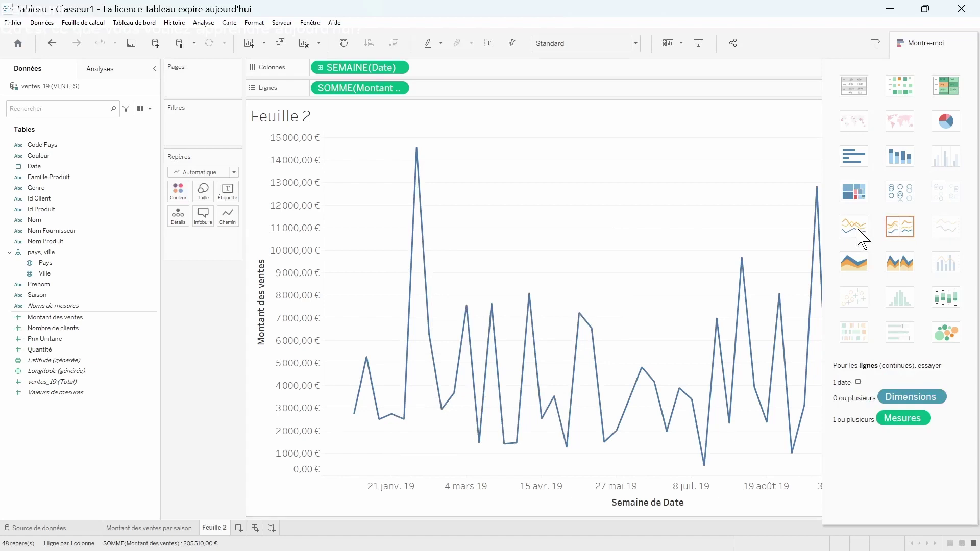
Switch the weekly sales chart to discrete lines and check the week field's date options without changing them.
{"action": "left_click", "coordinate": [901, 229]}
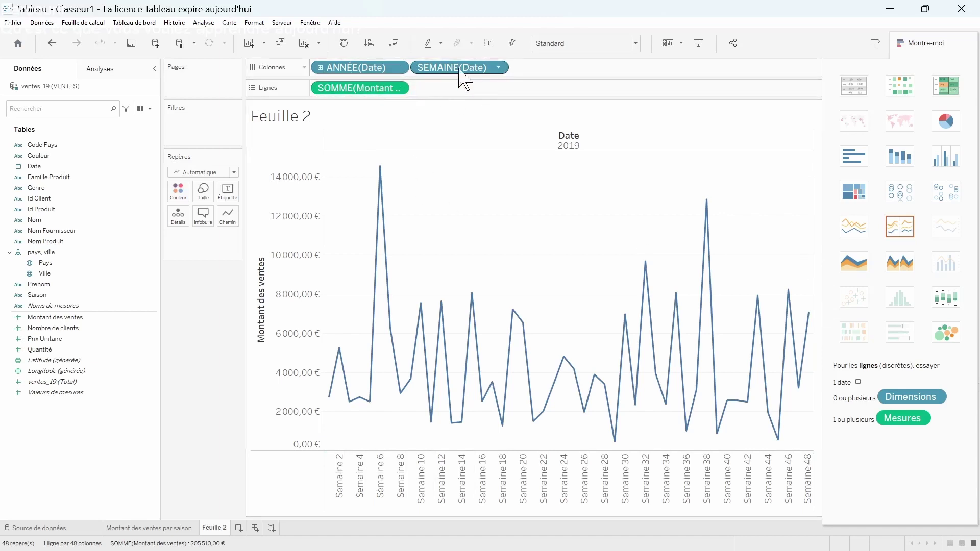
{"action": "left_click", "coordinate": [500, 67]}
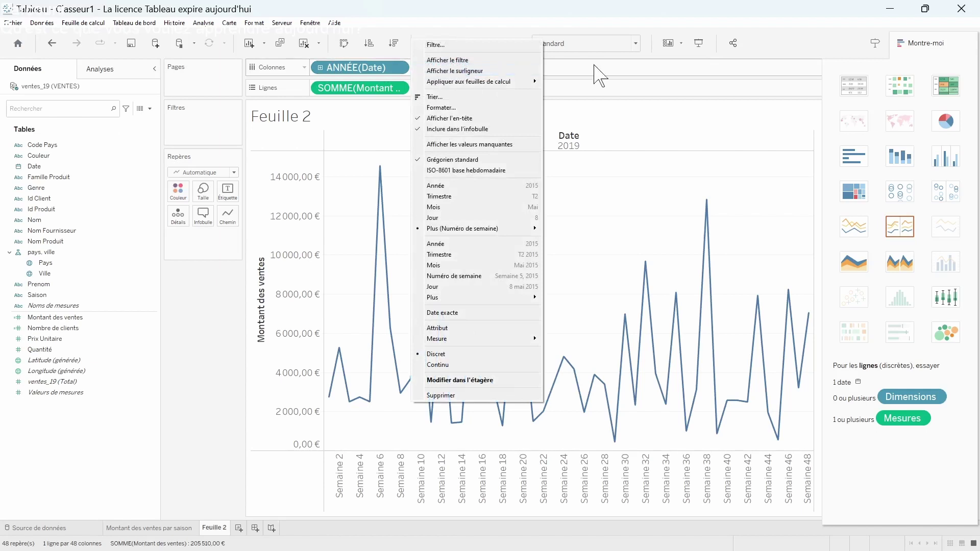
{"action": "left_click", "coordinate": [564, 73]}
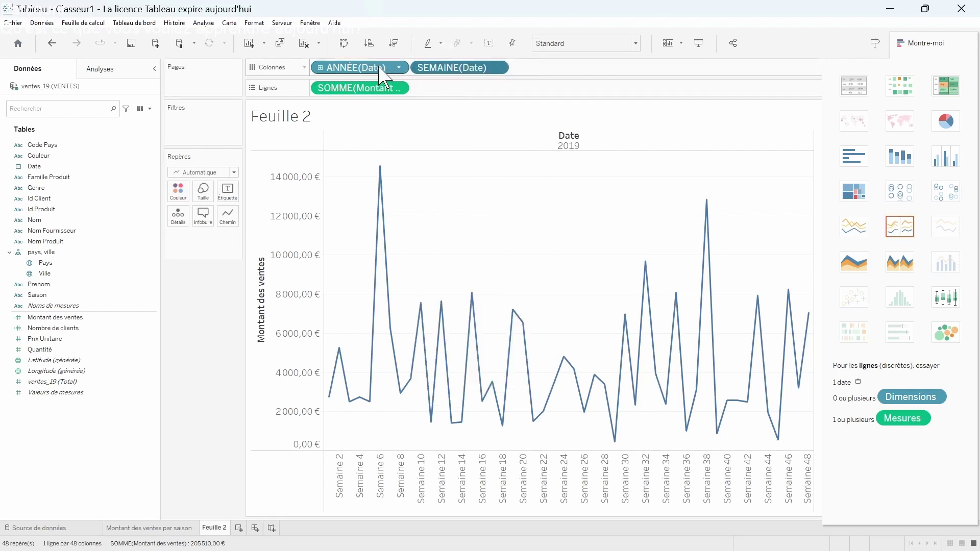
Convert the 2019 weekly sales chart to a single continuous line and drill the date down to days.
{"action": "left_click", "coordinate": [320, 67]}
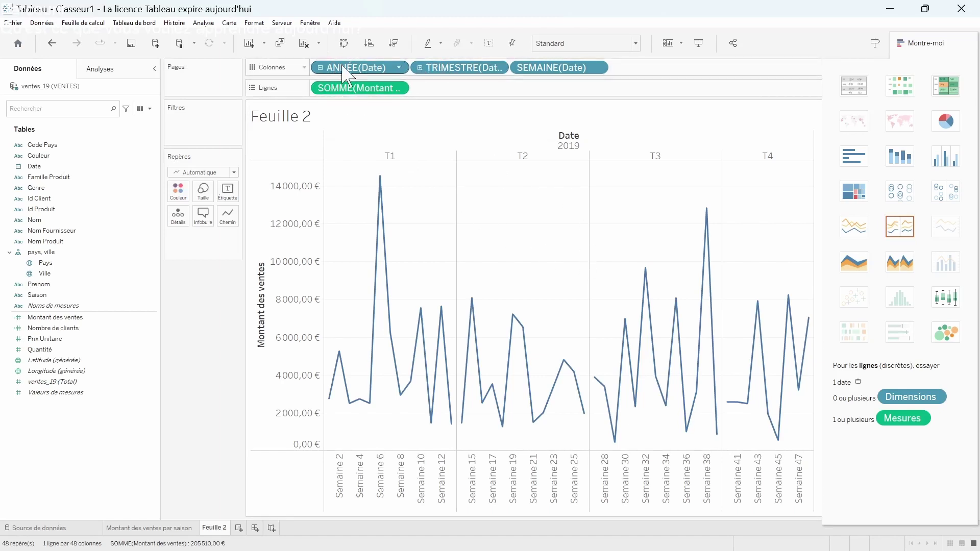
{"action": "left_click", "coordinate": [319, 68]}
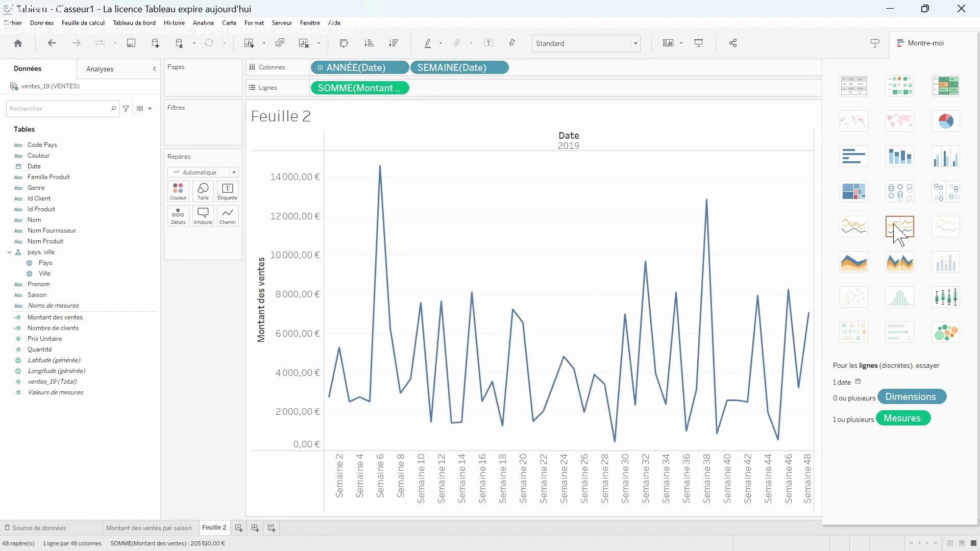
{"action": "left_click", "coordinate": [856, 228]}
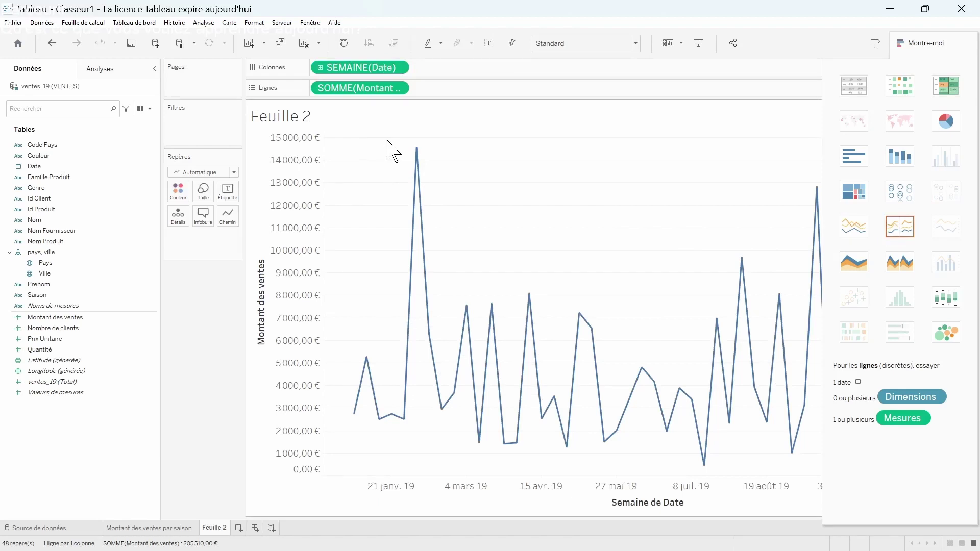
{"action": "left_click", "coordinate": [320, 67]}
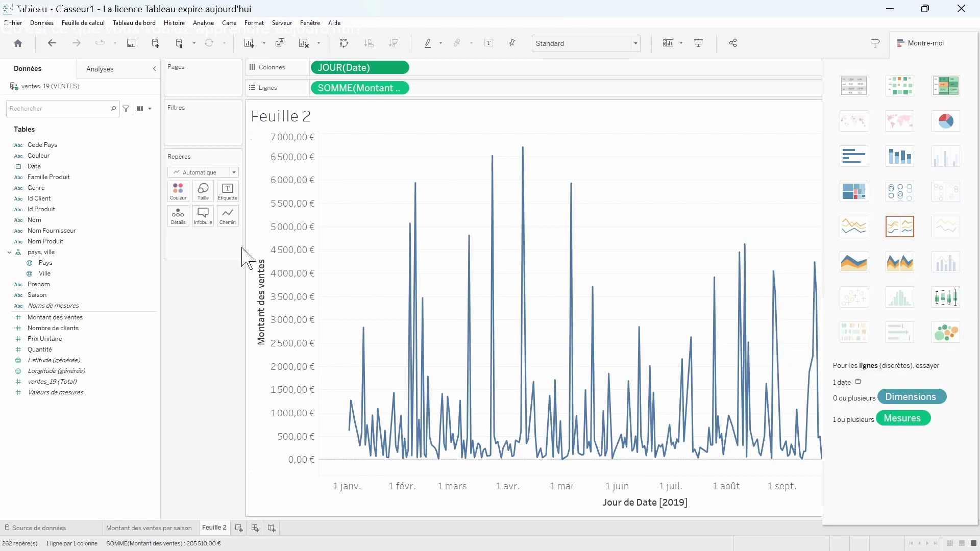
Colour the daily sales line orange.
{"action": "left_click", "coordinate": [185, 193]}
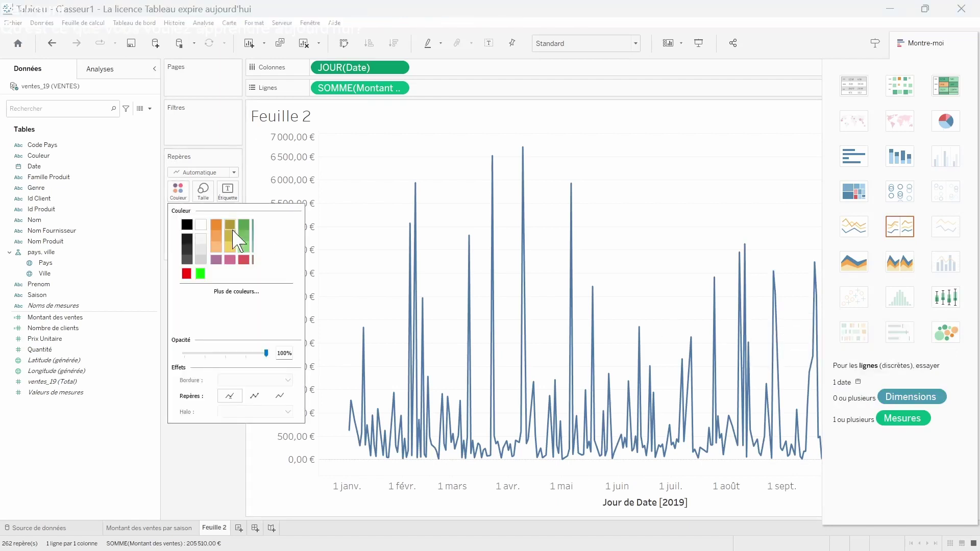
{"action": "left_click", "coordinate": [219, 225]}
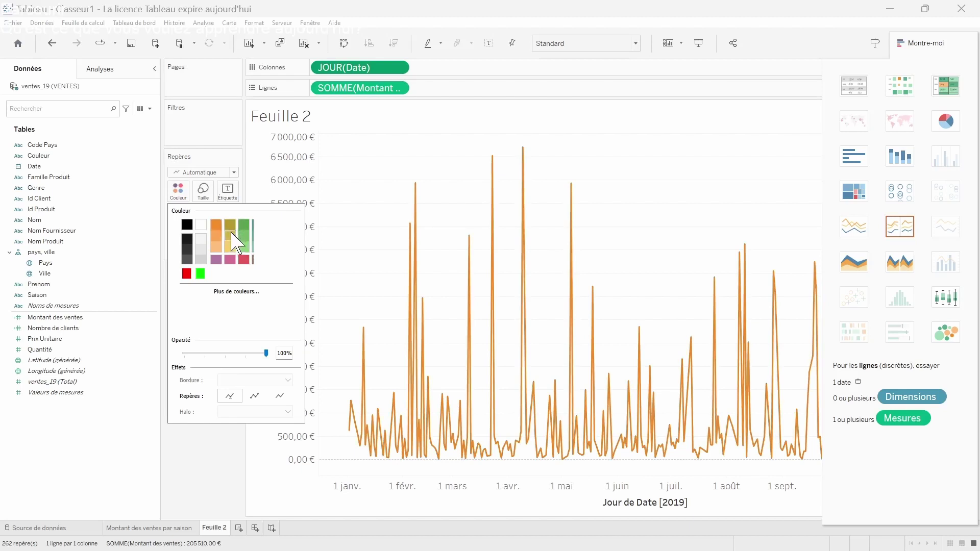
Try a golden-yellow colour for the sales line and add an average line to the chart.
{"action": "left_click", "coordinate": [232, 235]}
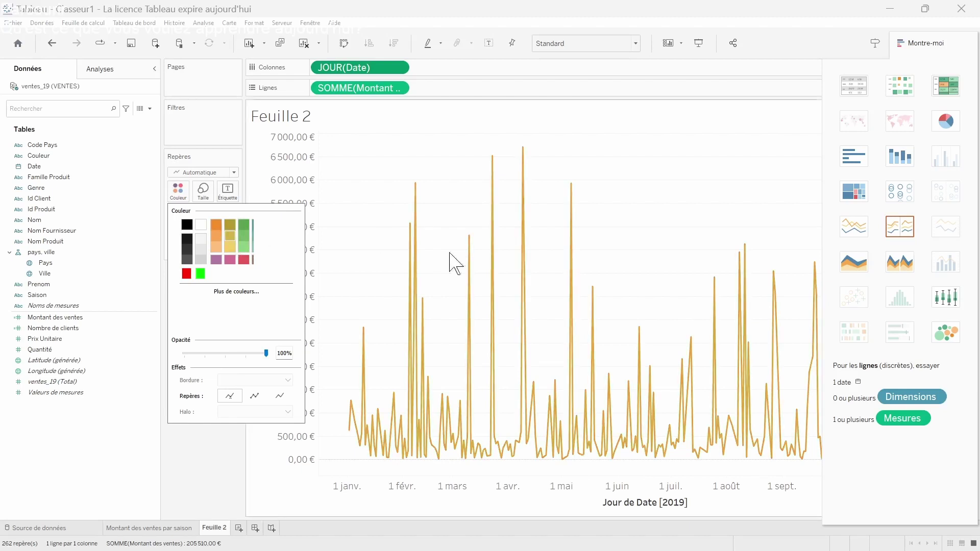
{"action": "left_click", "coordinate": [276, 503]}
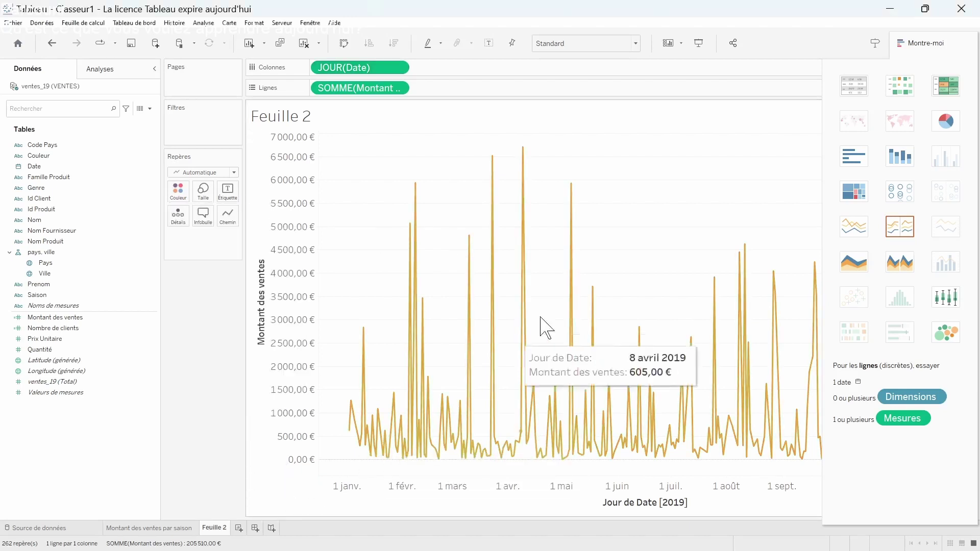
{"action": "left_click", "coordinate": [115, 75]}
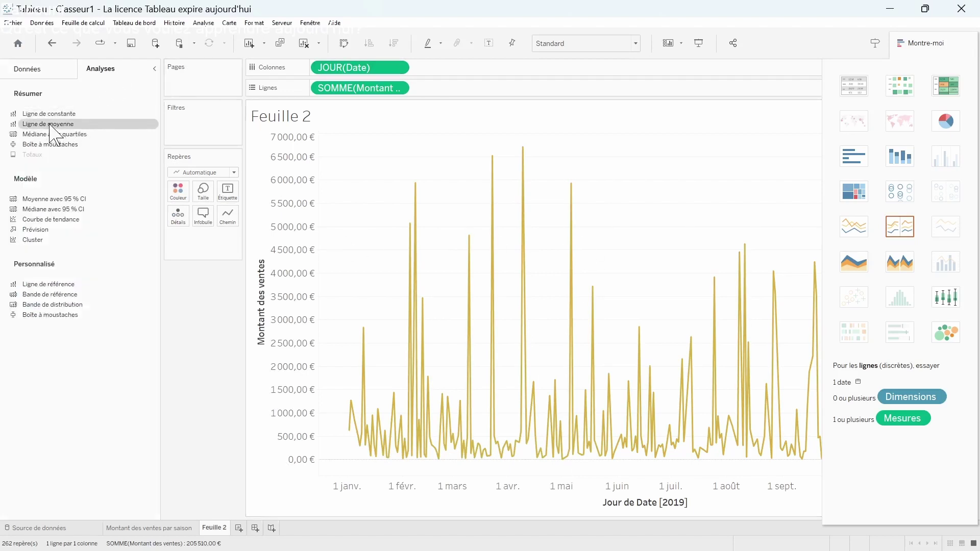
{"action": "left_click_drag", "start_coordinate": [50, 126], "coordinate": [356, 147]}
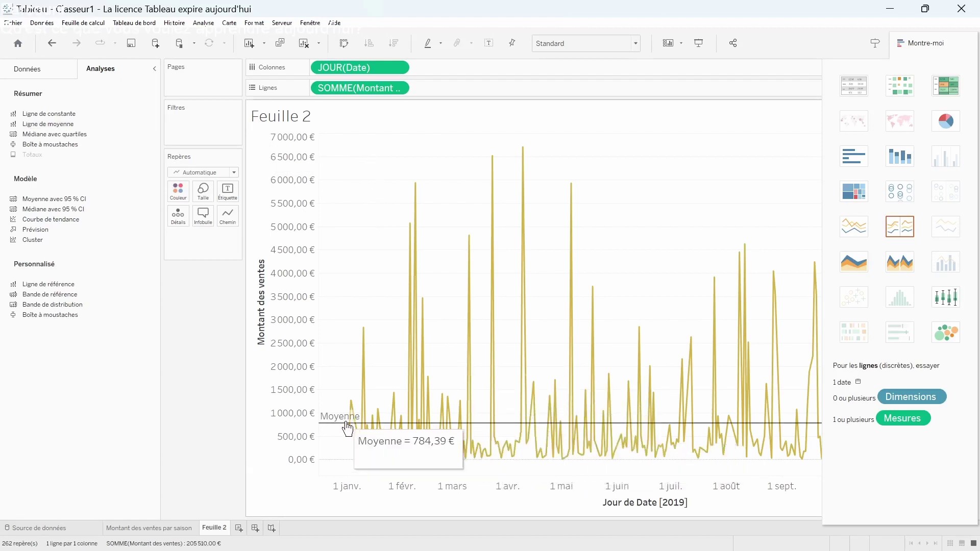
{"action": "right_click", "coordinate": [366, 425]}
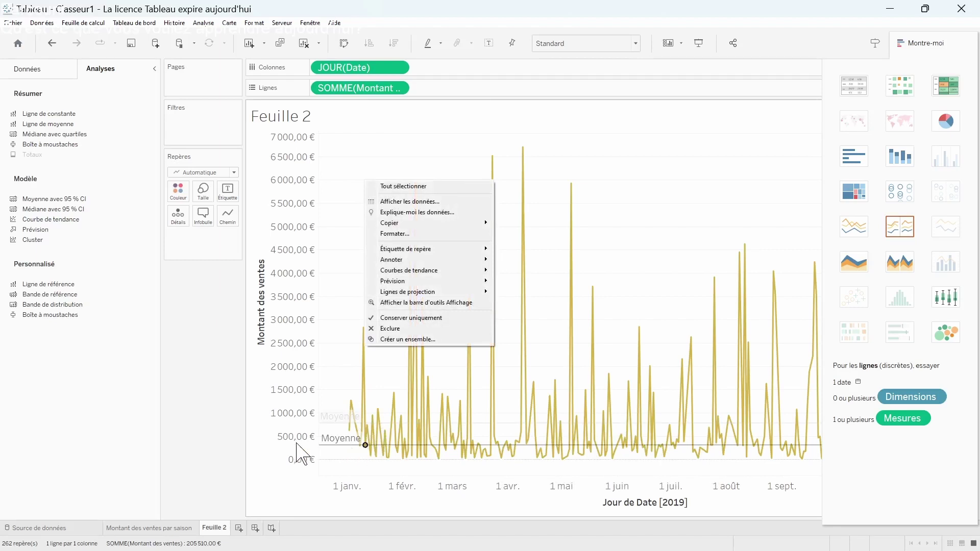
Undo the average line and the golden-yellow colour change.
{"action": "left_click", "coordinate": [52, 43]}
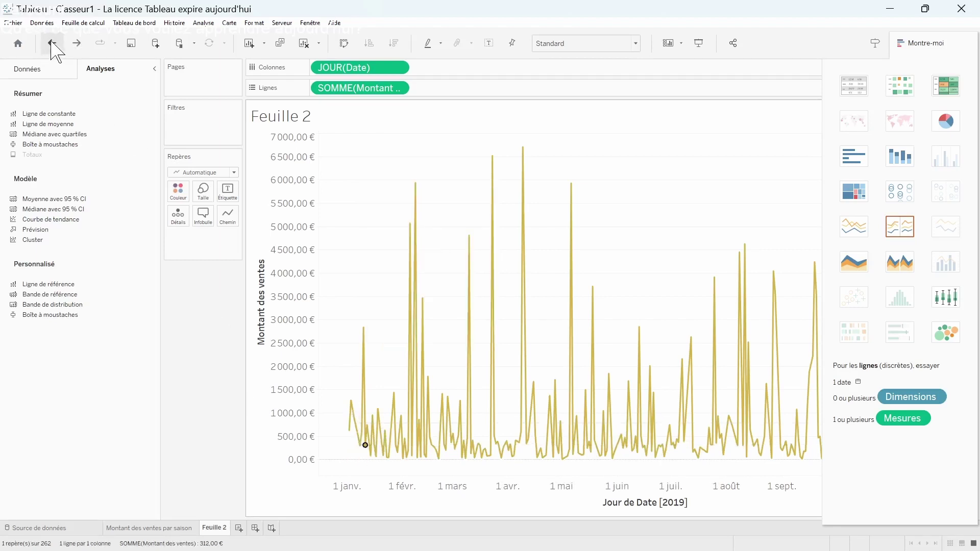
{"action": "left_click", "coordinate": [52, 43]}
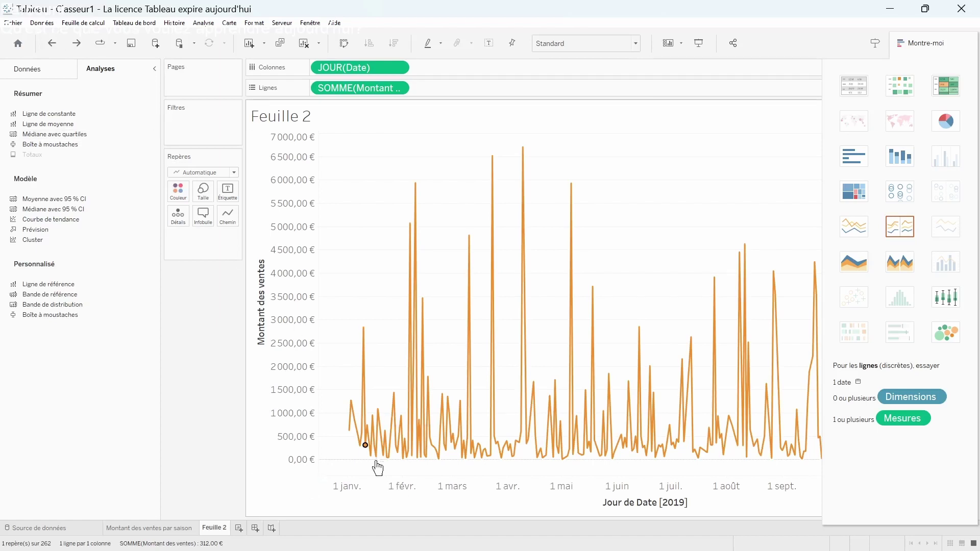
Add an average line (Ligne de moyenne) to the orange daily sales chart.
{"action": "mouse_move", "coordinate": [367, 451]}
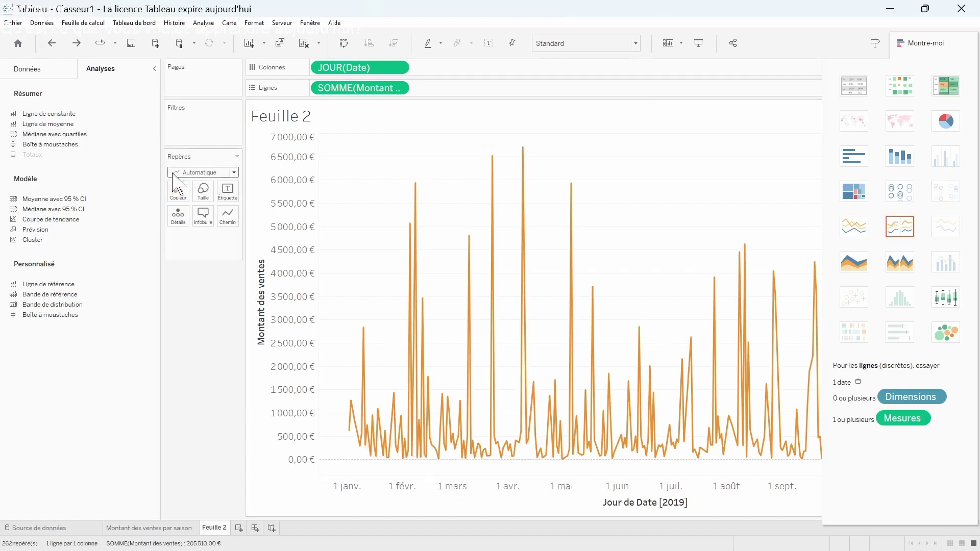
{"action": "left_click_drag", "start_coordinate": [48, 124], "coordinate": [360, 154]}
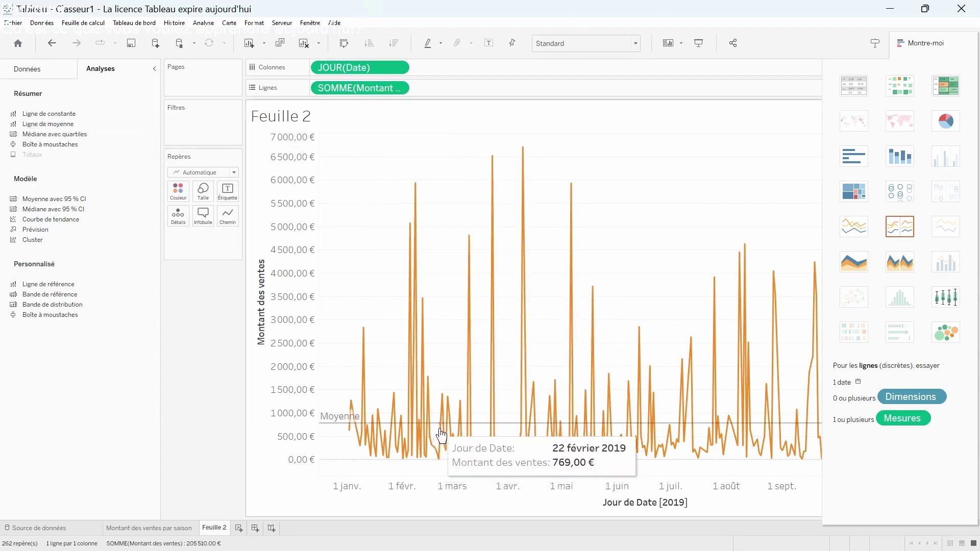
{"action": "mouse_move", "coordinate": [395, 431]}
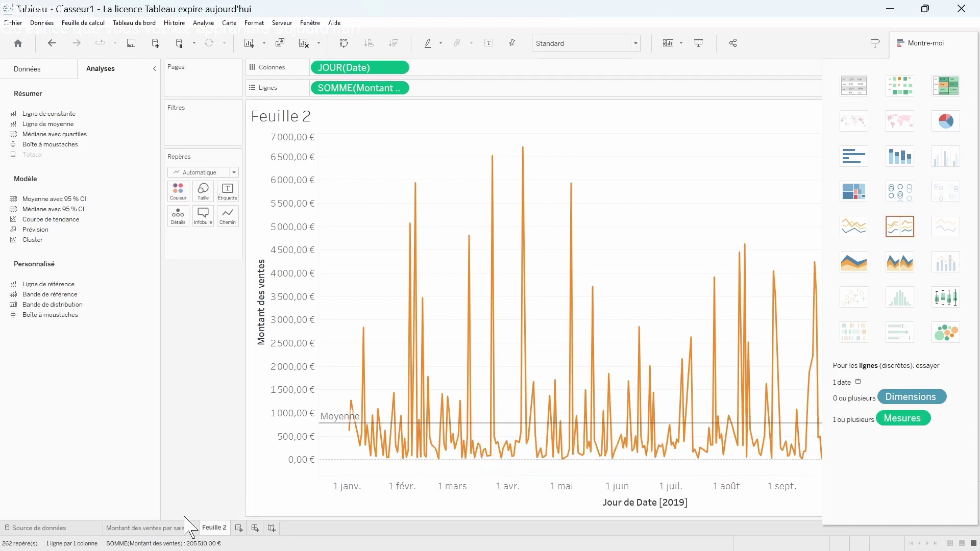
Rename the sheet Feuille 2 as "Montant des ventes par jour".
{"action": "right_click", "coordinate": [210, 528]}
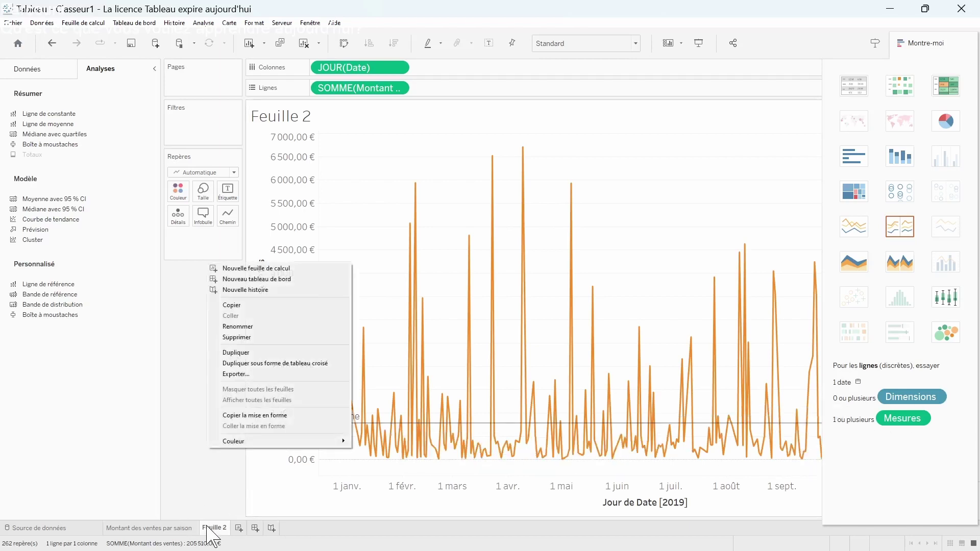
{"action": "left_click", "coordinate": [257, 327]}
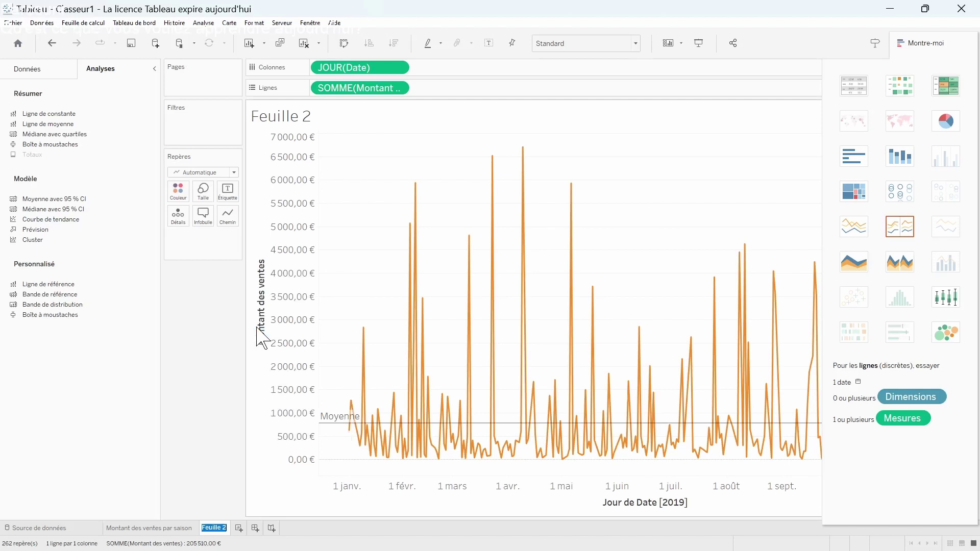
{"action": "type", "text": "Montant"}
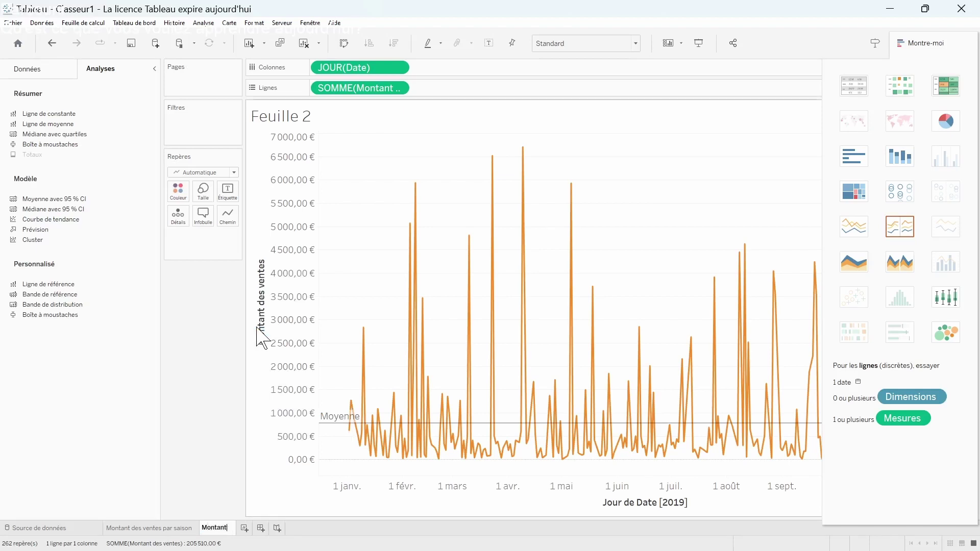
{"action": "type", "text": " des vente"}
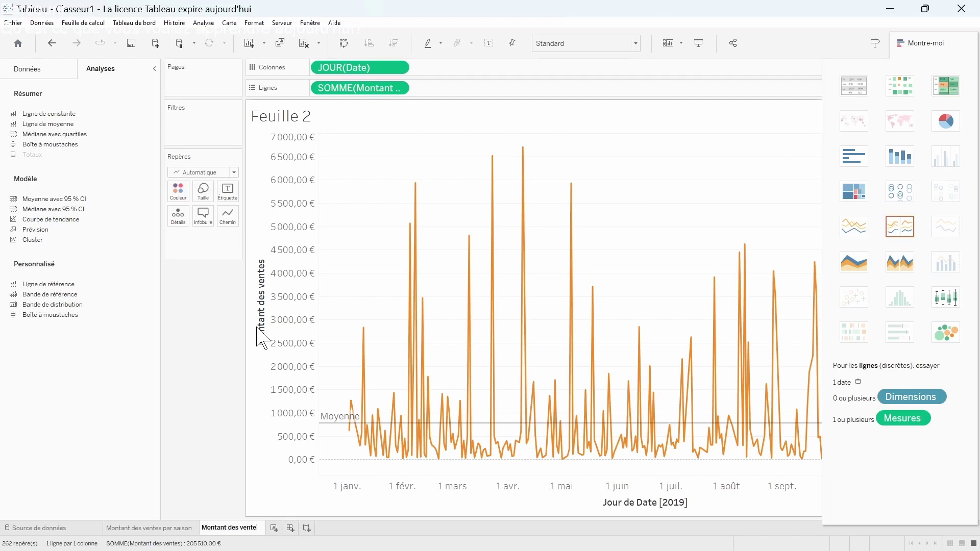
{"action": "type", "text": "s par jour"}
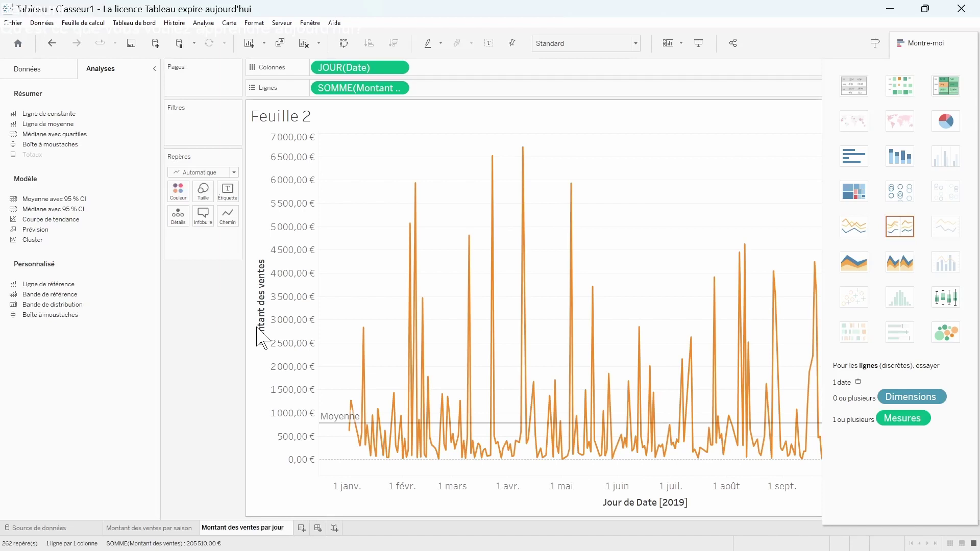
Create a new worksheet with Famille Produit as columns and the sum of Quantité as rows.
{"action": "left_click", "coordinate": [301, 528]}
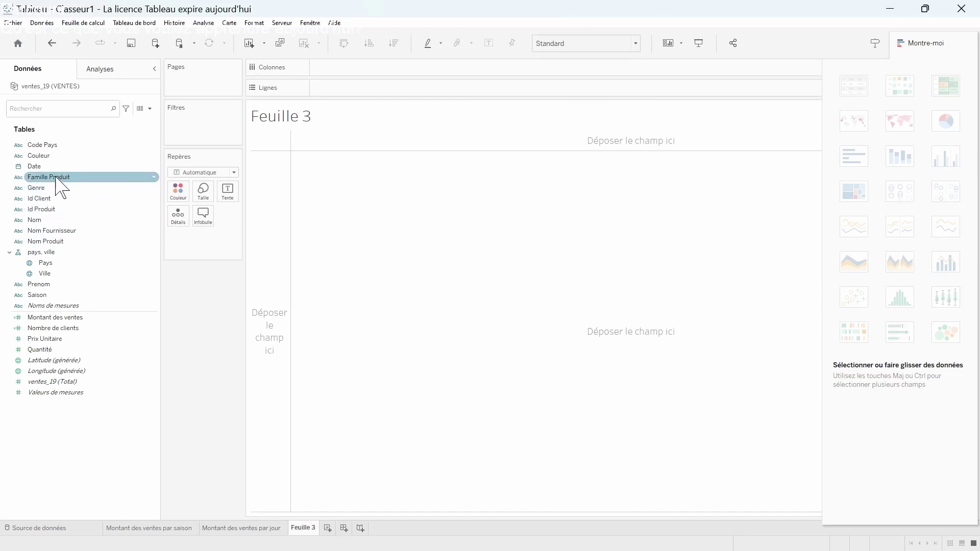
{"action": "left_click_drag", "start_coordinate": [51, 179], "coordinate": [379, 66]}
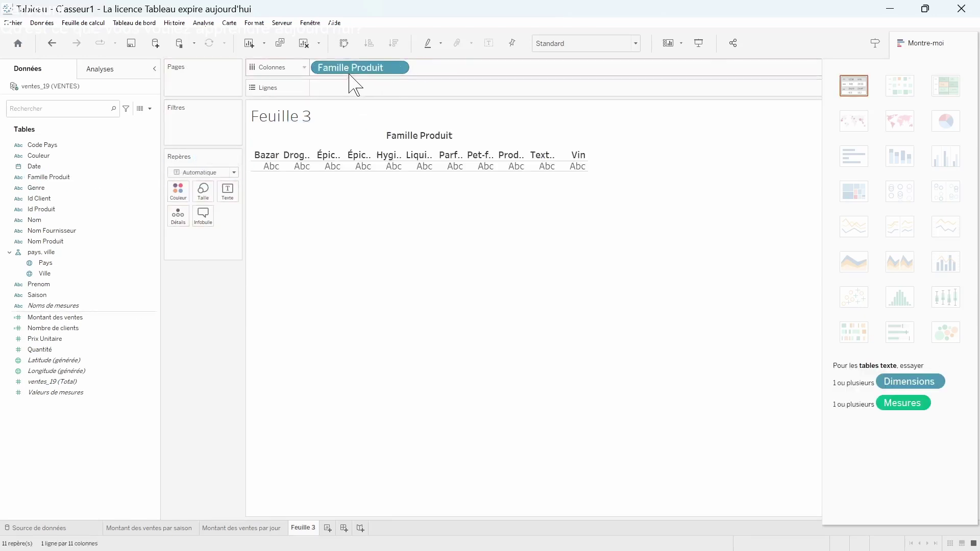
{"action": "left_click", "coordinate": [51, 328]}
{"action": "left_click_drag", "start_coordinate": [47, 349], "coordinate": [350, 98]}
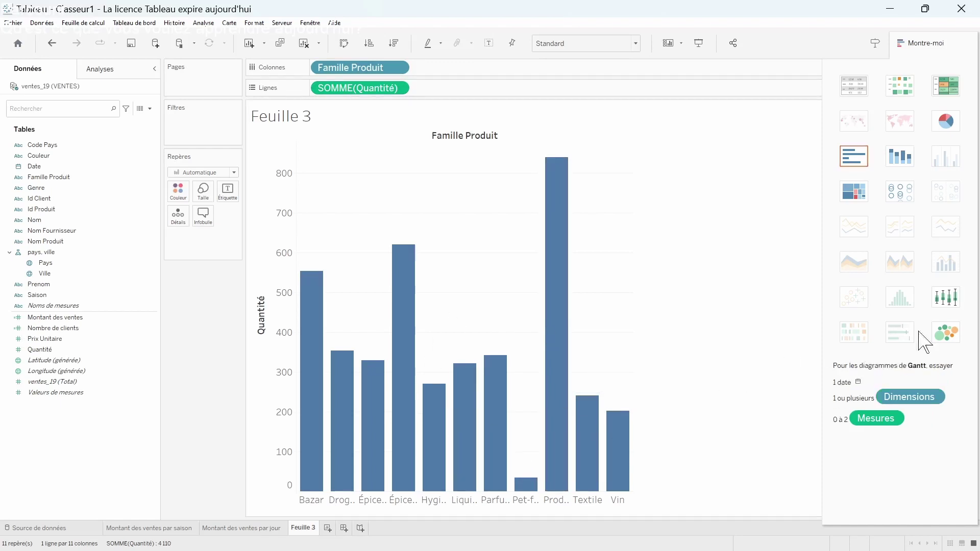
Show the quantities per product family as packed bubbles, trying a box plot as an alternative.
{"action": "left_click", "coordinate": [949, 334]}
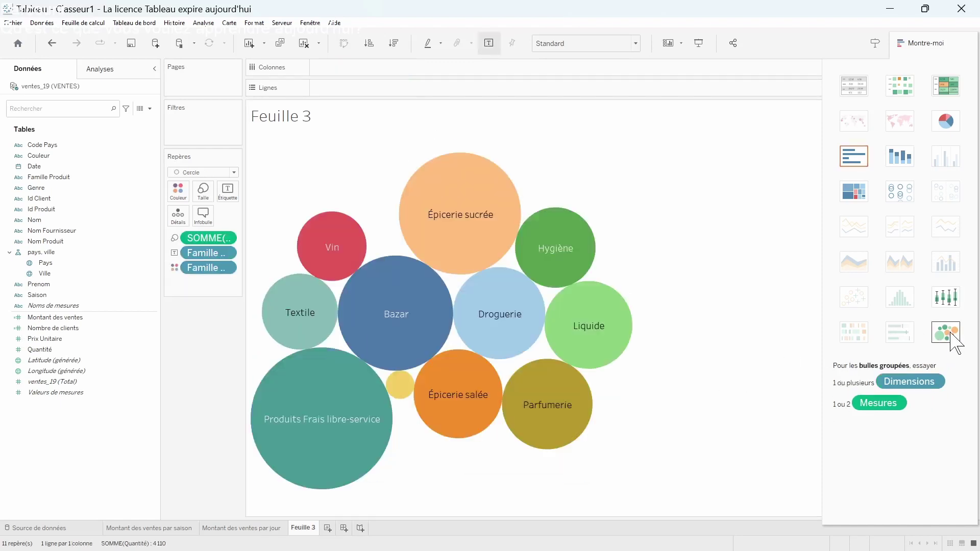
{"action": "left_click", "coordinate": [950, 305]}
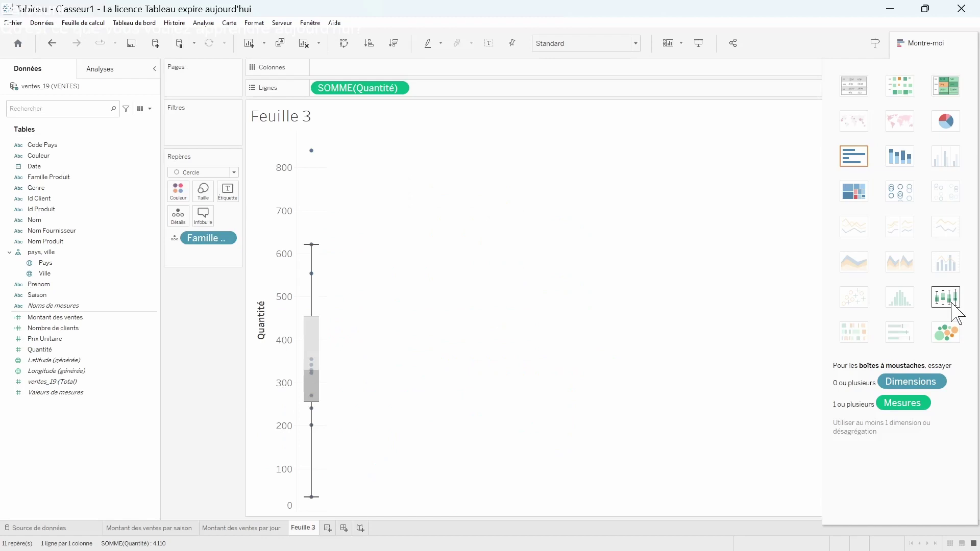
{"action": "left_click", "coordinate": [949, 337]}
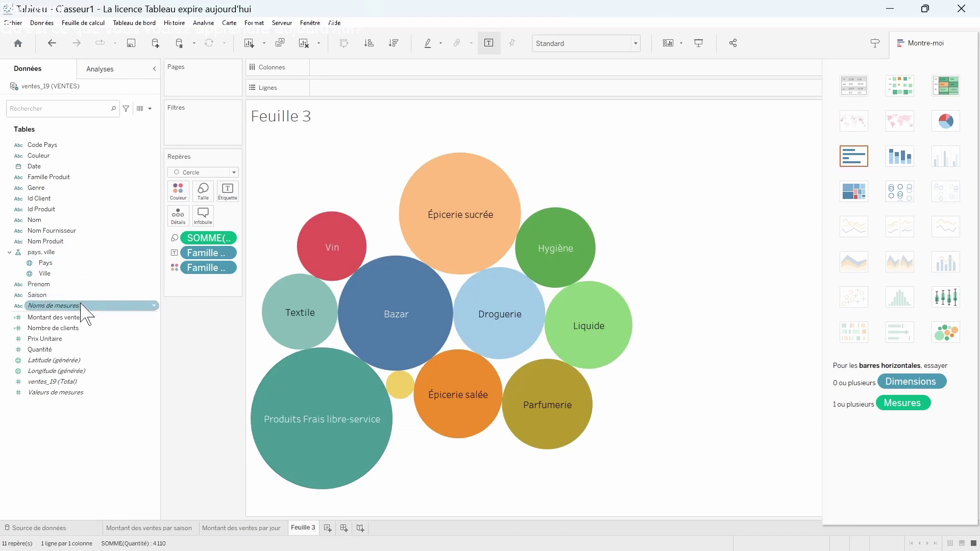
Label each product family bubble with its Quantité and inspect the values of several bubbles.
{"action": "left_click_drag", "start_coordinate": [50, 351], "coordinate": [227, 192]}
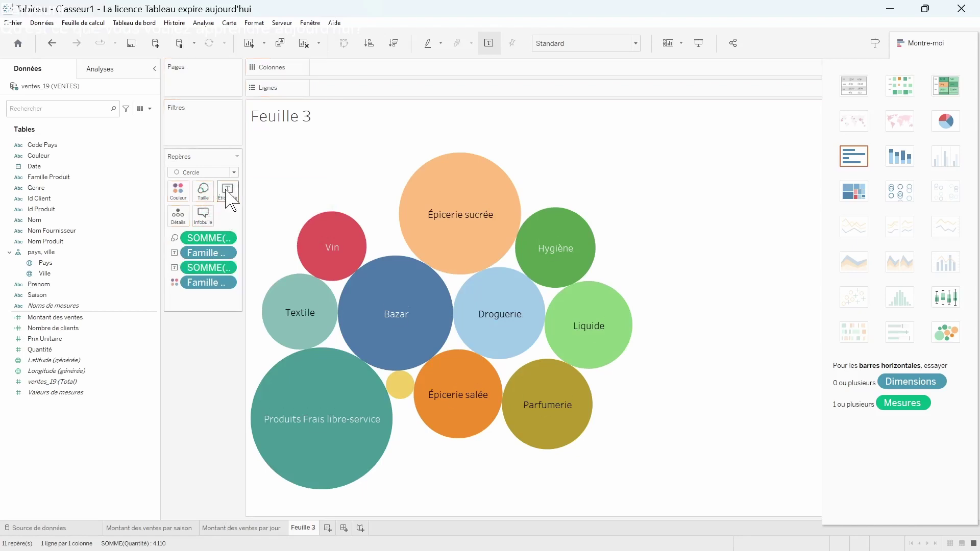
{"action": "mouse_move", "coordinate": [392, 333]}
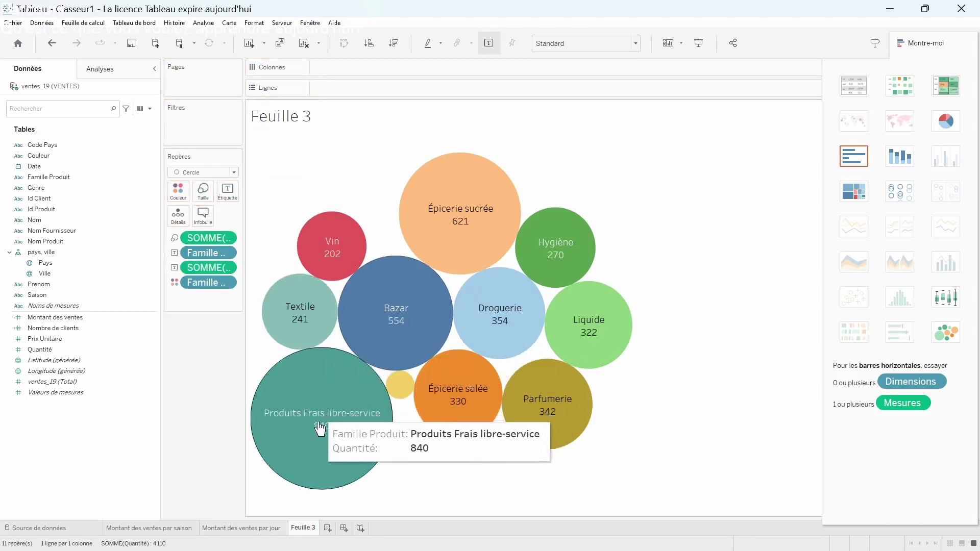
{"action": "mouse_move", "coordinate": [454, 220]}
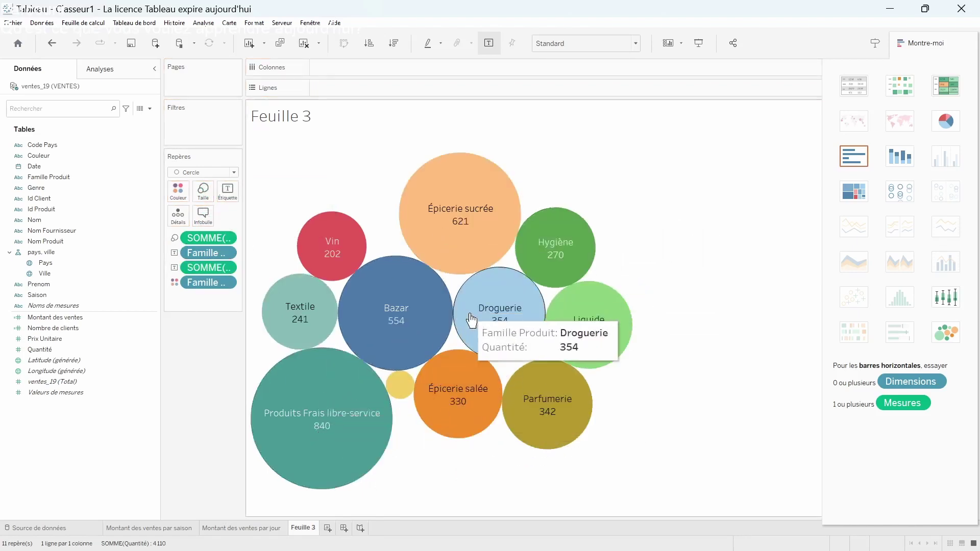
{"action": "mouse_move", "coordinate": [327, 423]}
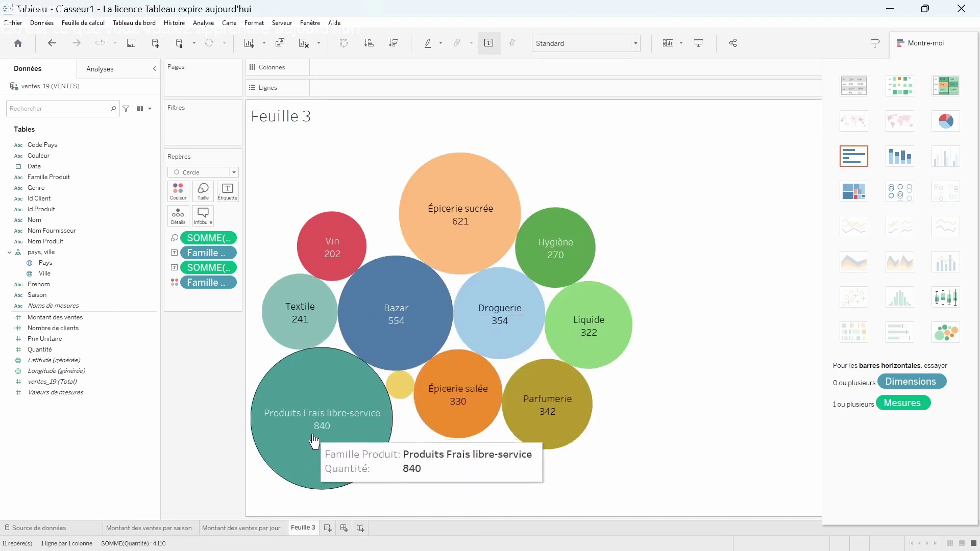
{"action": "mouse_move", "coordinate": [415, 393]}
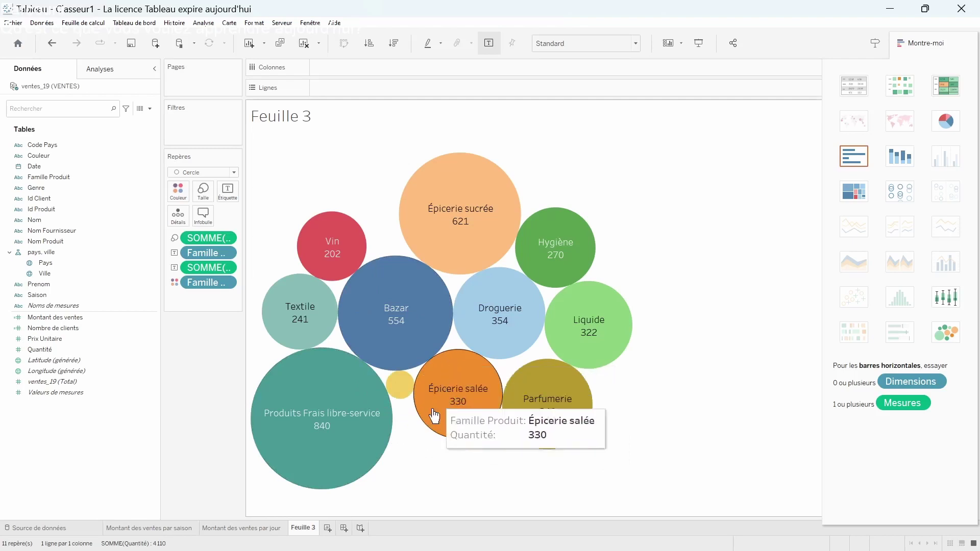
Review the colour assignments for Famille Produit and accept the Automatique palette.
{"action": "left_click", "coordinate": [188, 194]}
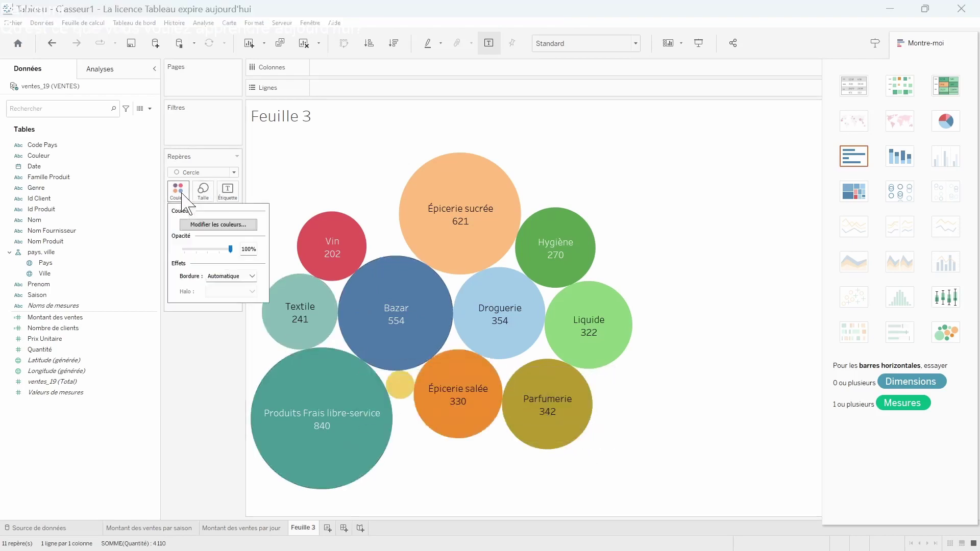
{"action": "left_click", "coordinate": [243, 225]}
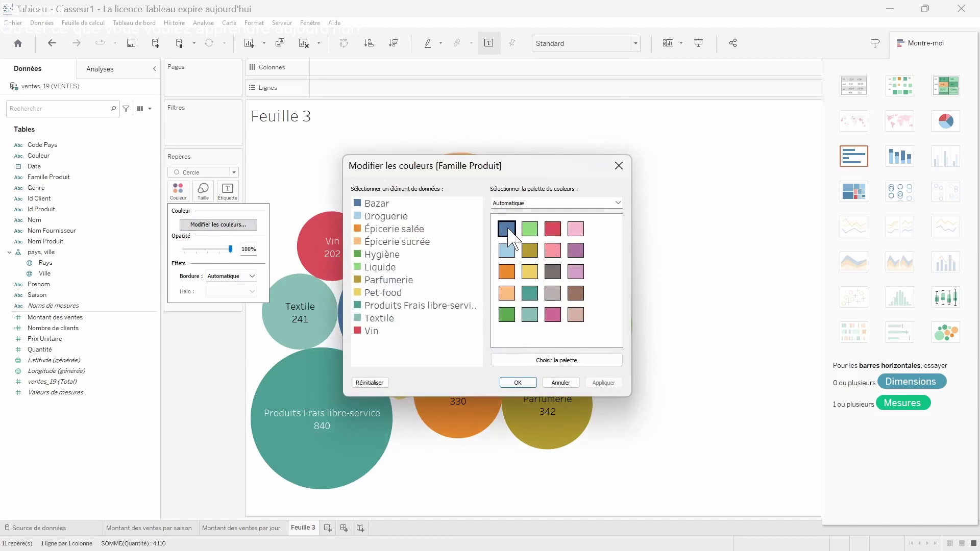
{"action": "left_click", "coordinate": [522, 383]}
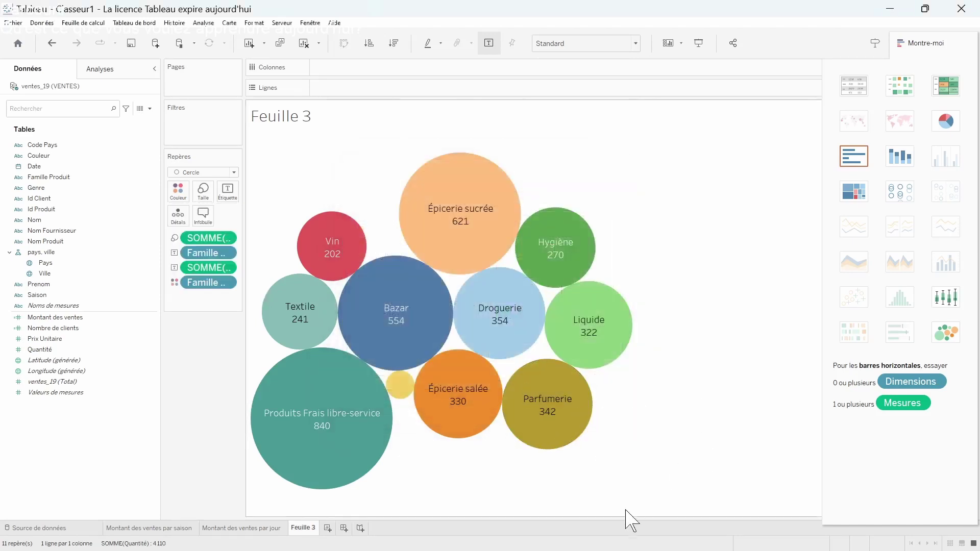
Rename the product family bubble chart's worksheet as "Quantide de produit par famille".
{"action": "mouse_move", "coordinate": [311, 536]}
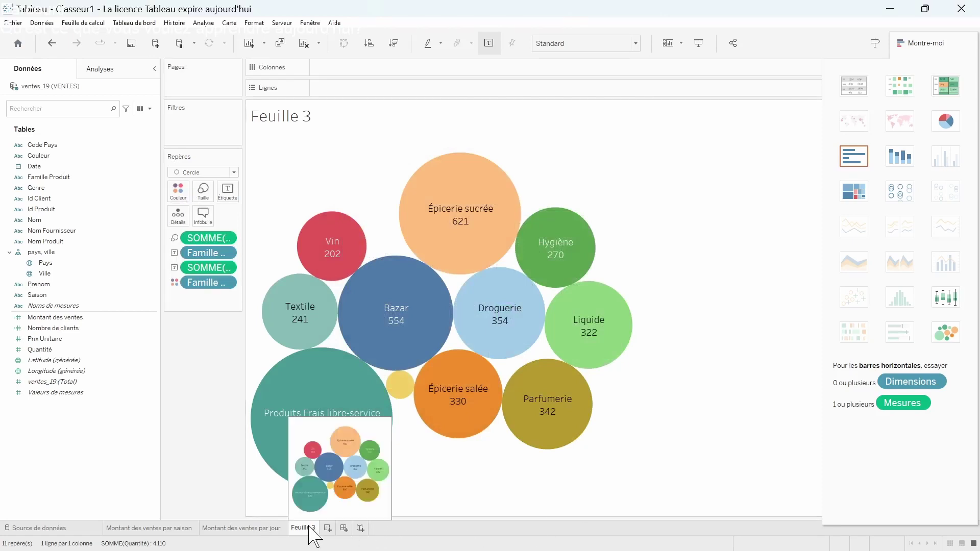
{"action": "right_click", "coordinate": [309, 528]}
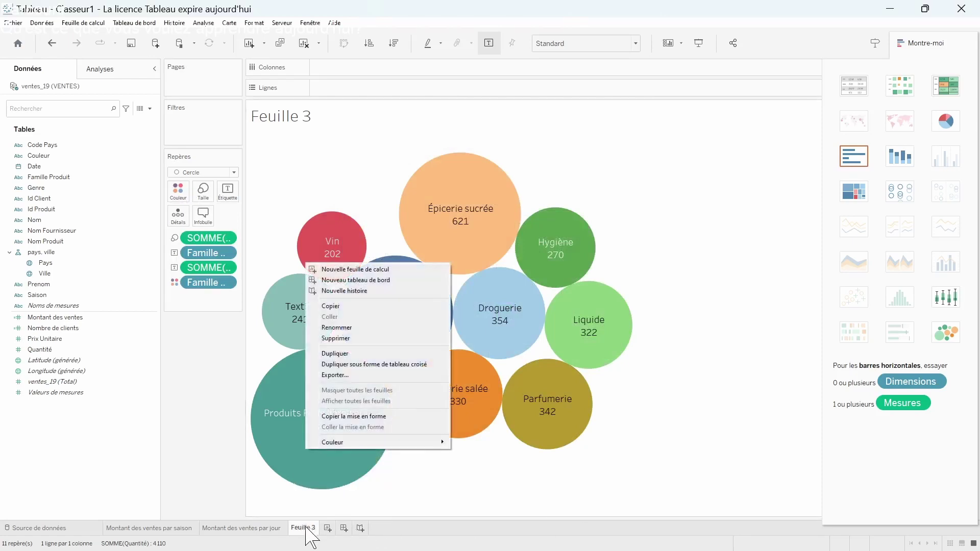
{"action": "left_click", "coordinate": [345, 328]}
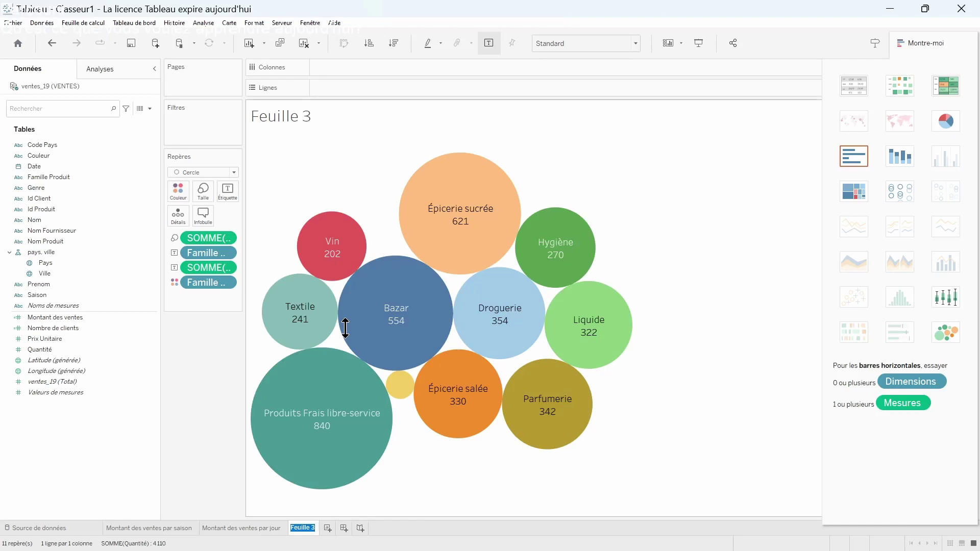
{"action": "type", "text": "Quantide de"}
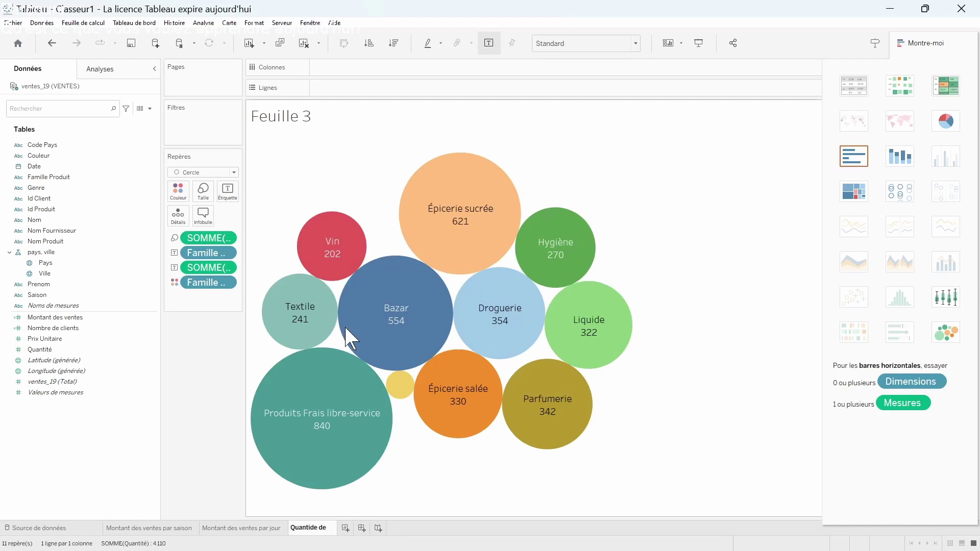
{"action": "type", "text": " produit"}
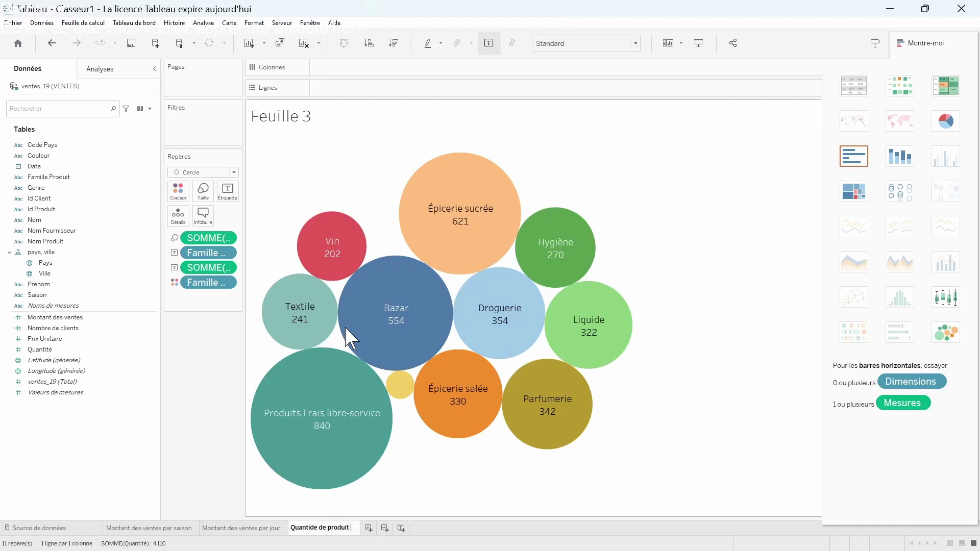
{"action": "type", "text": " par fam"}
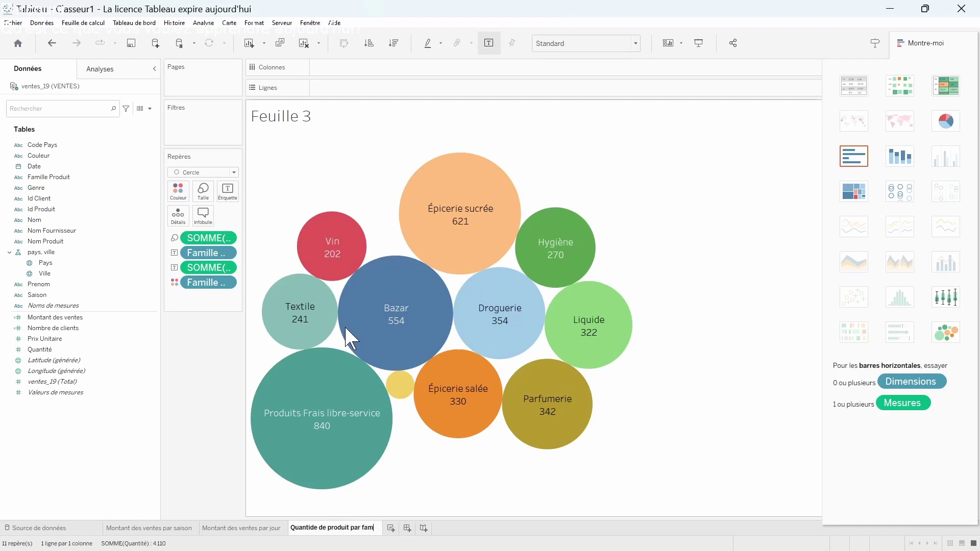
{"action": "type", "text": "ille"}
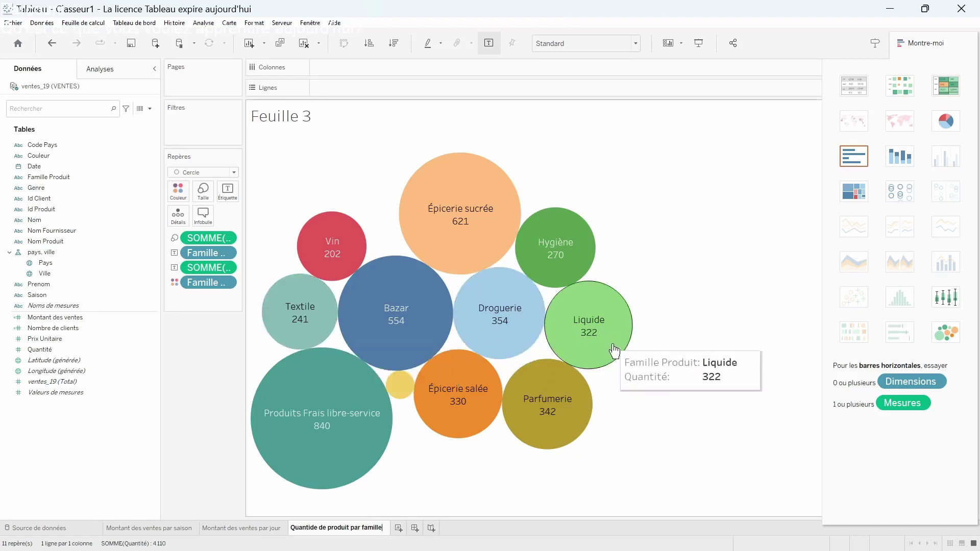
{"action": "key", "text": "Return"}
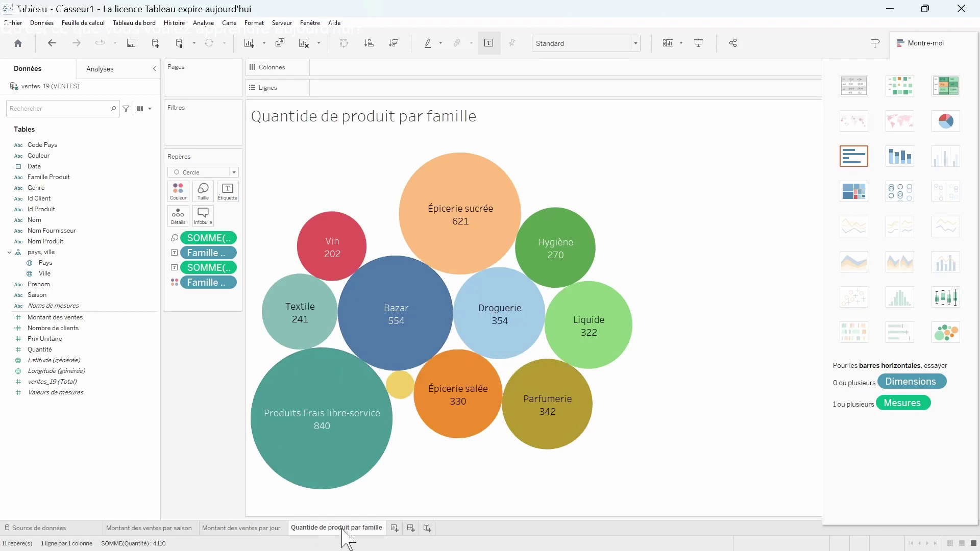
Create a new worksheet with a filled map of Quantité per Pays, trying a symbol map first, and label each country with its Quantité.
{"action": "left_click", "coordinate": [394, 528]}
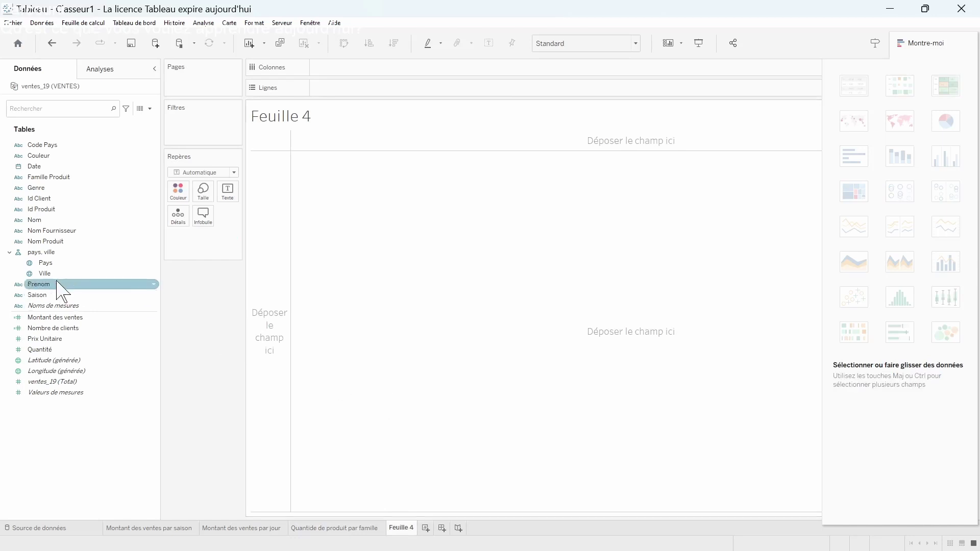
{"action": "left_click", "coordinate": [62, 264]}
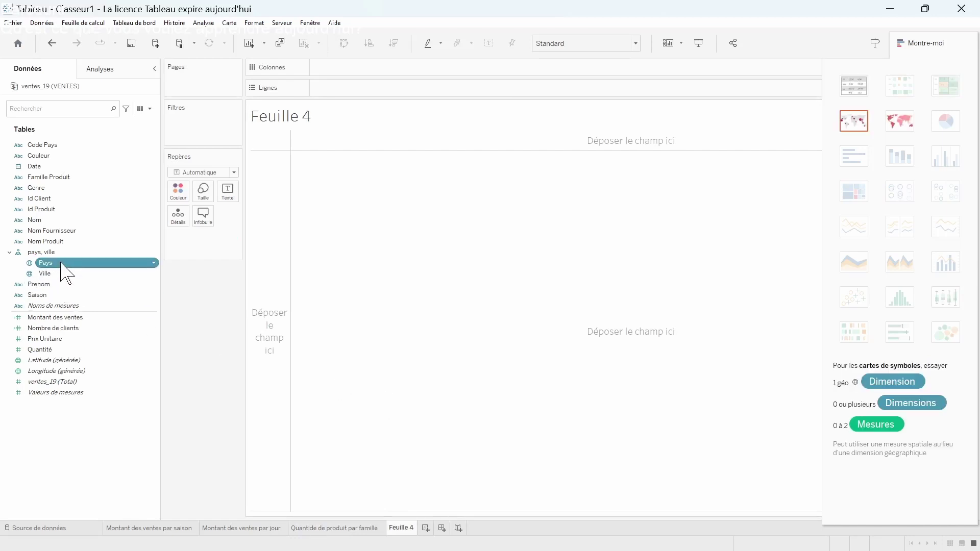
{"action": "left_click", "coordinate": [71, 350], "text": "ctrl"}
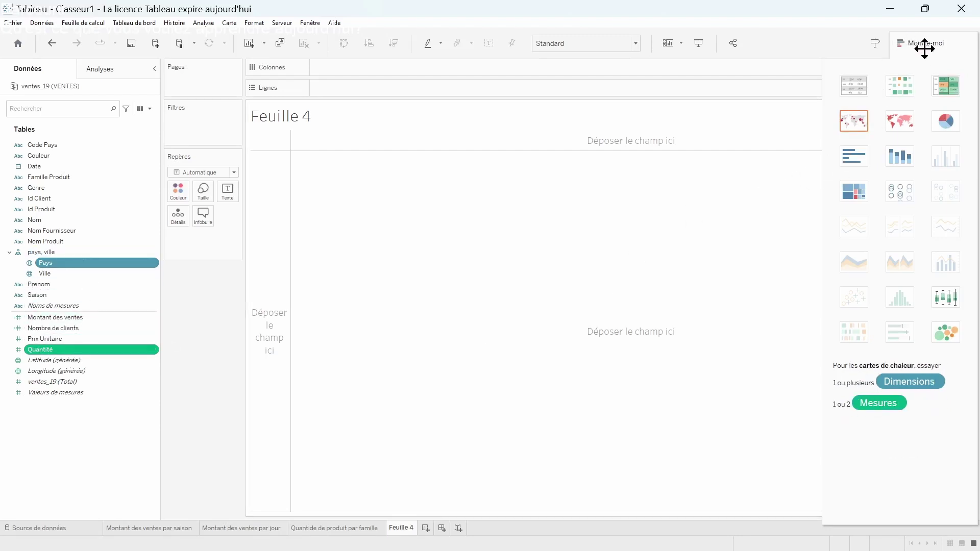
{"action": "left_click", "coordinate": [853, 122]}
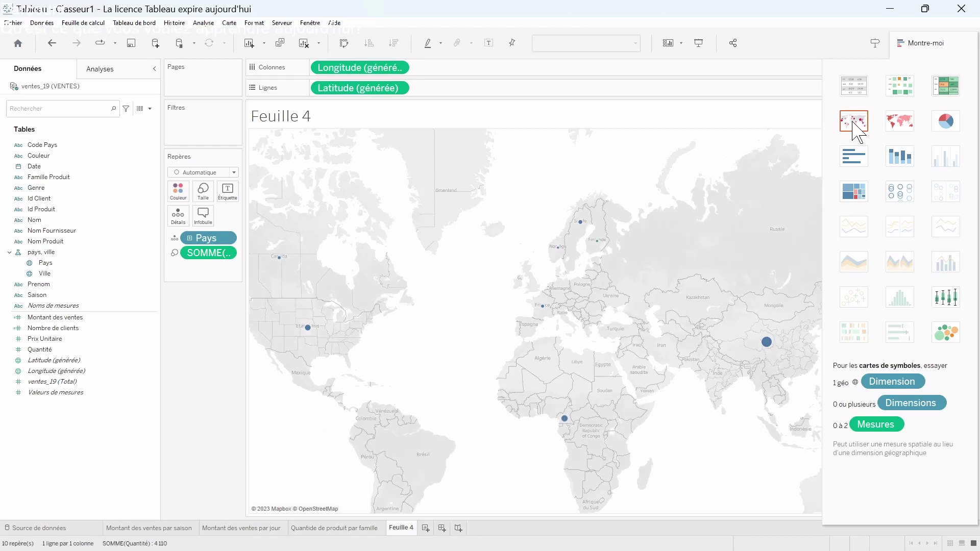
{"action": "left_click", "coordinate": [899, 122]}
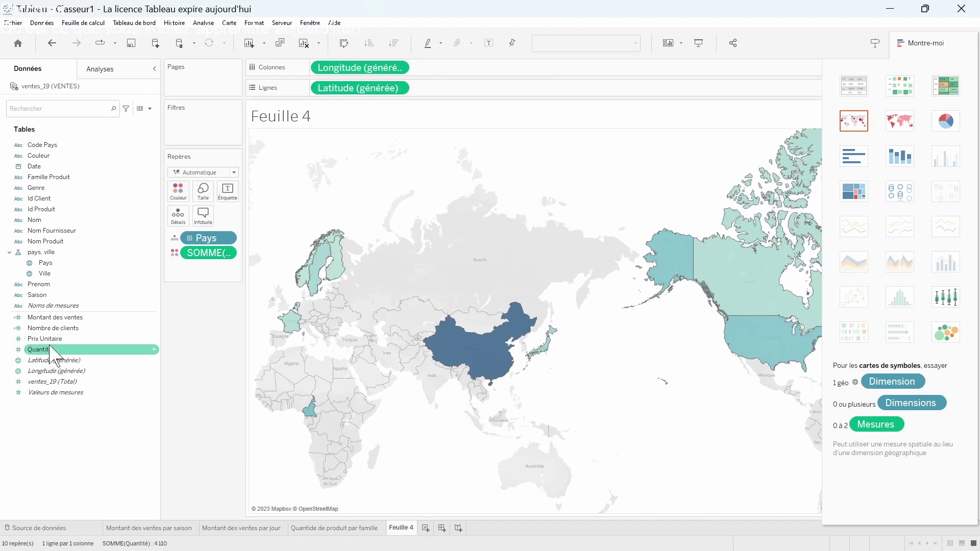
{"action": "left_click_drag", "start_coordinate": [51, 350], "coordinate": [231, 186]}
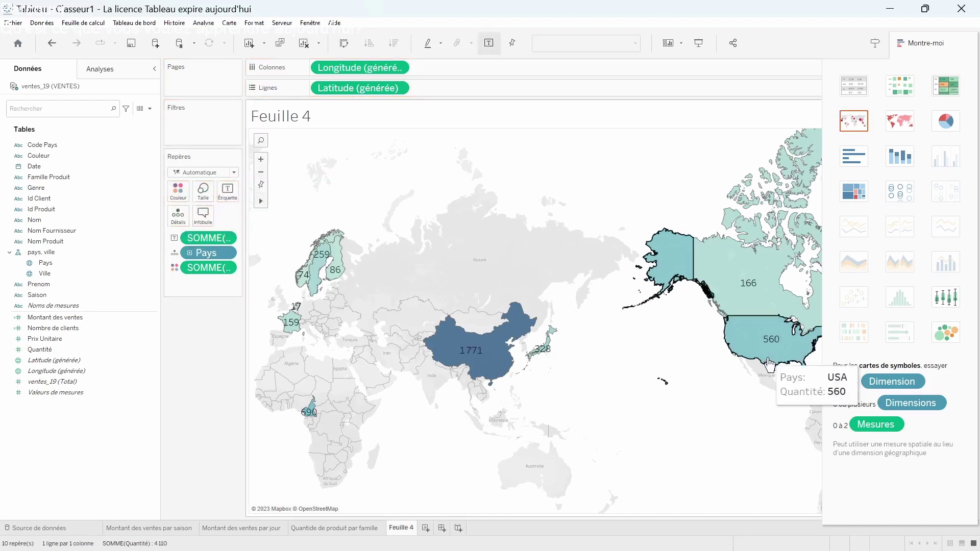
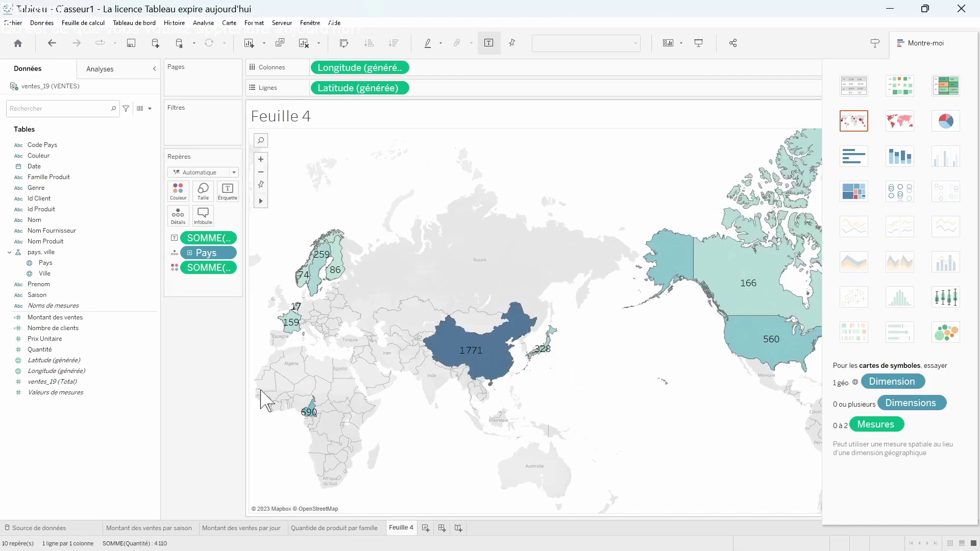
Rename the map worksheet as "Quantité par pays" and hide the chart type suggestions.
{"action": "right_click", "coordinate": [399, 529]}
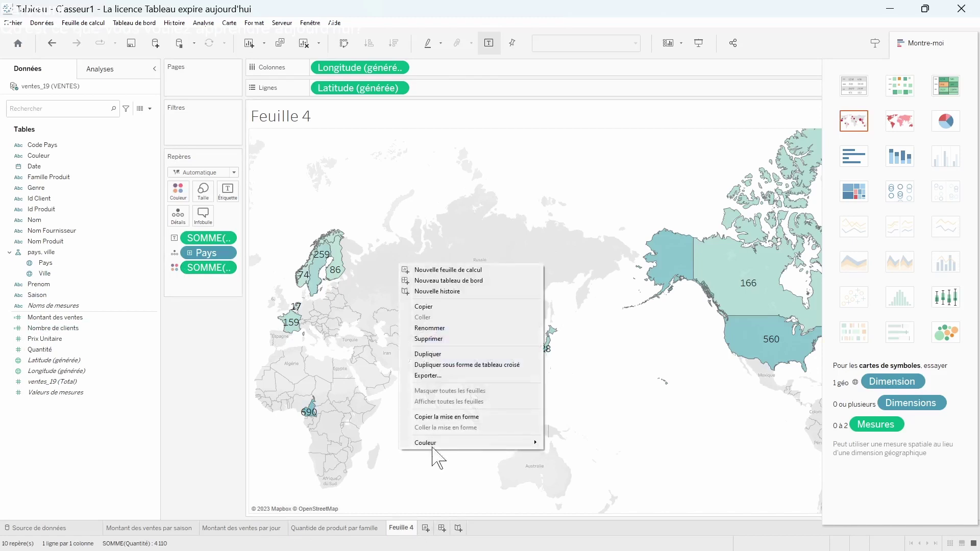
{"action": "left_click", "coordinate": [455, 330]}
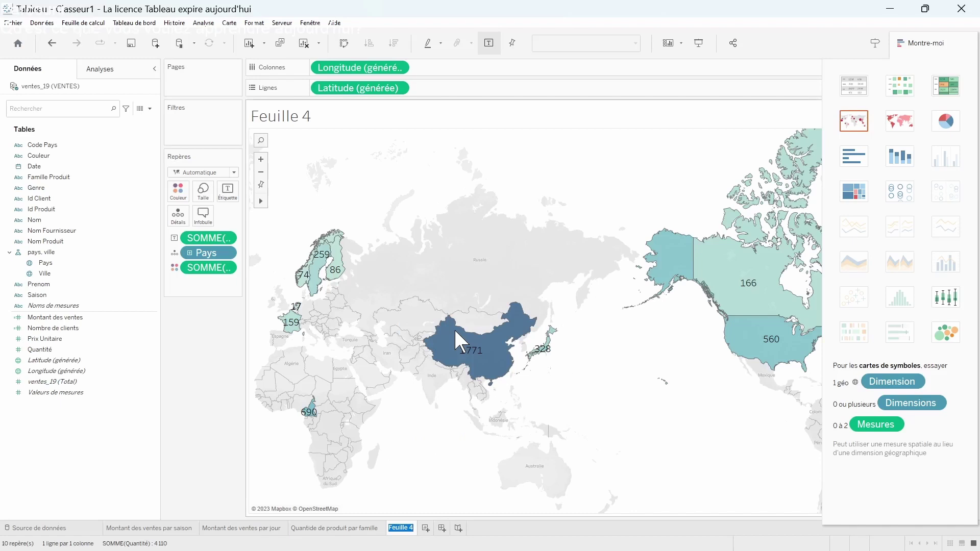
{"action": "type", "text": "Quantité"}
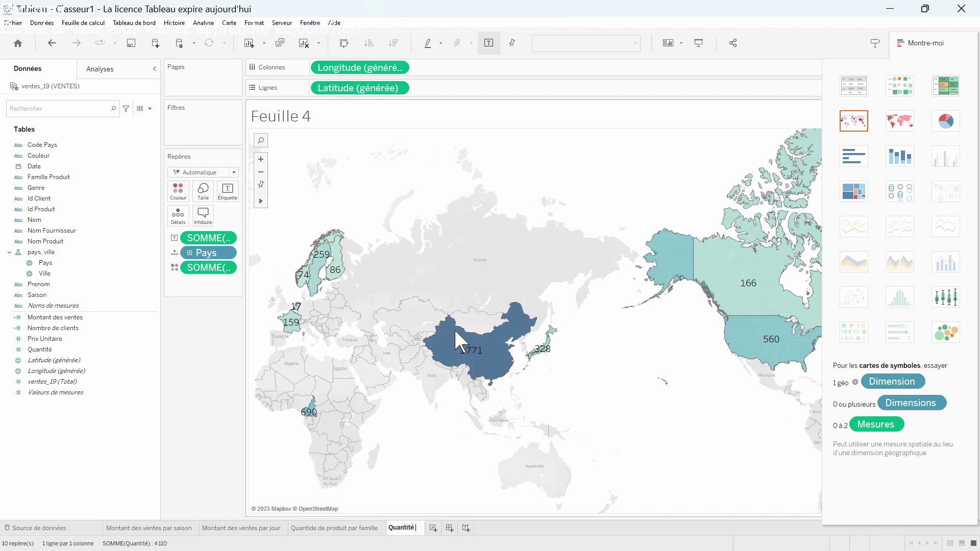
{"action": "type", "text": " par pays"}
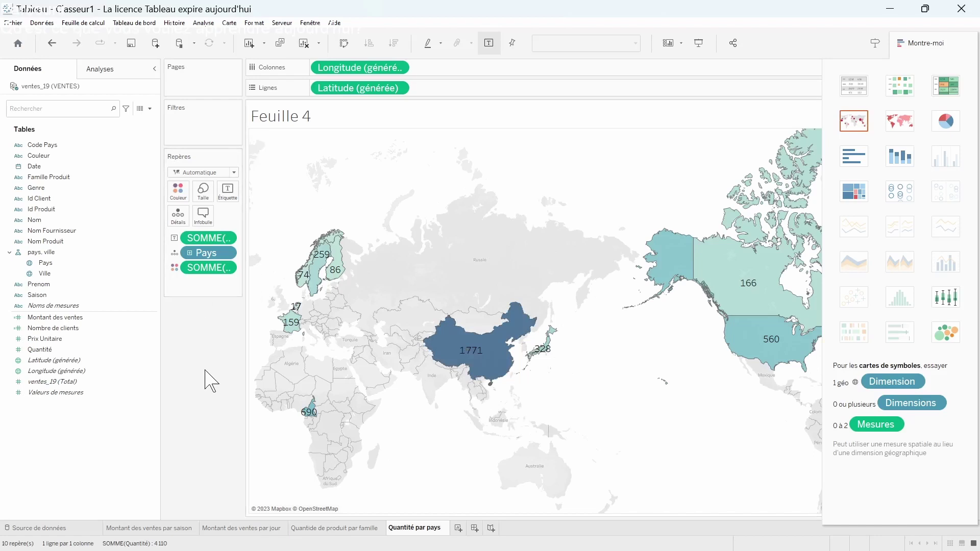
{"action": "left_click", "coordinate": [911, 44]}
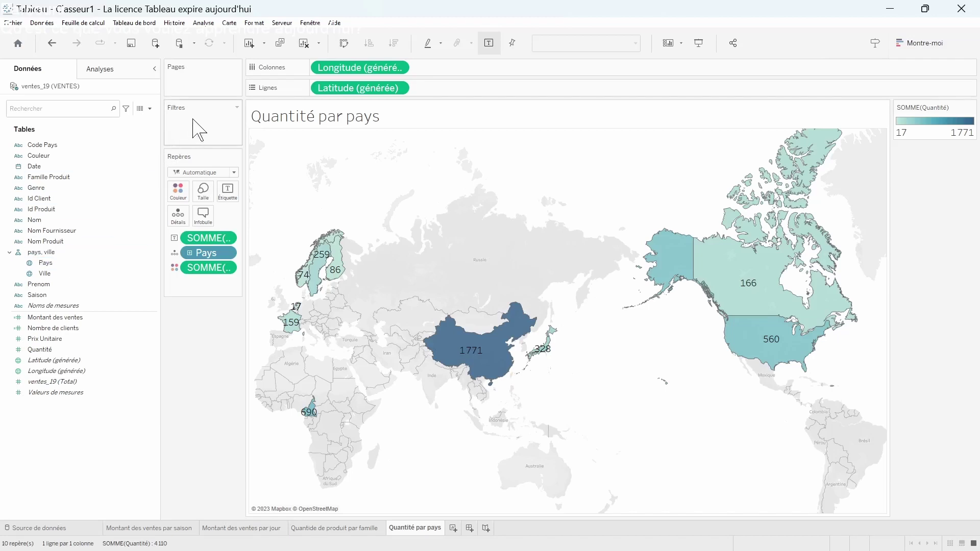
Create a new worksheet that shows the sum of Montant des ventes as a single text figure.
{"action": "left_click", "coordinate": [453, 528]}
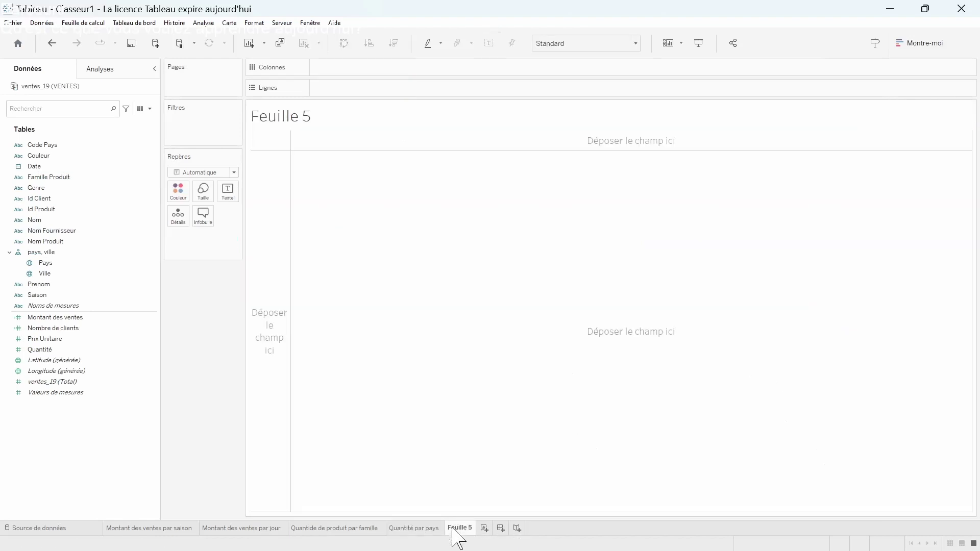
{"action": "left_click", "coordinate": [61, 321]}
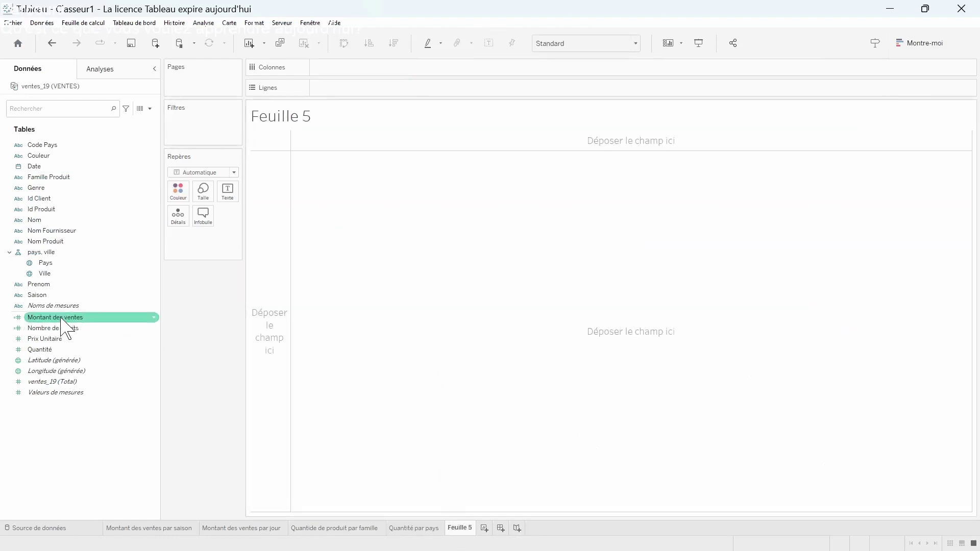
{"action": "left_click_drag", "start_coordinate": [61, 318], "coordinate": [383, 232]}
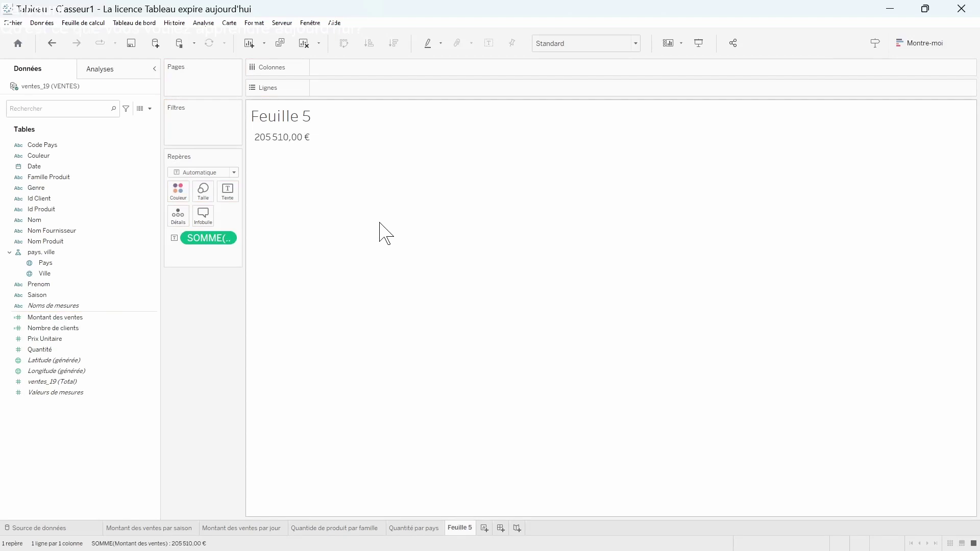
Rename the total sales worksheet as "Montant des ventes".
{"action": "right_click", "coordinate": [461, 529]}
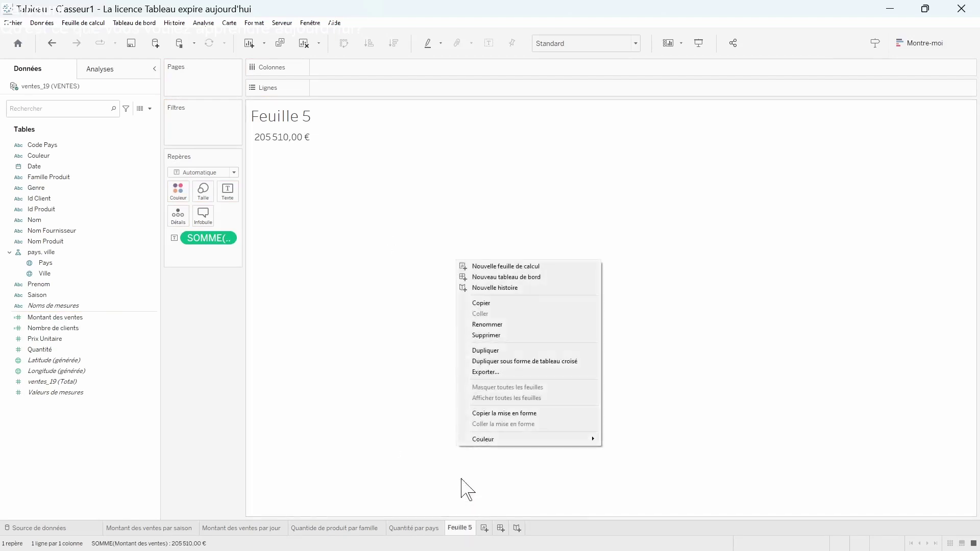
{"action": "left_click", "coordinate": [502, 325]}
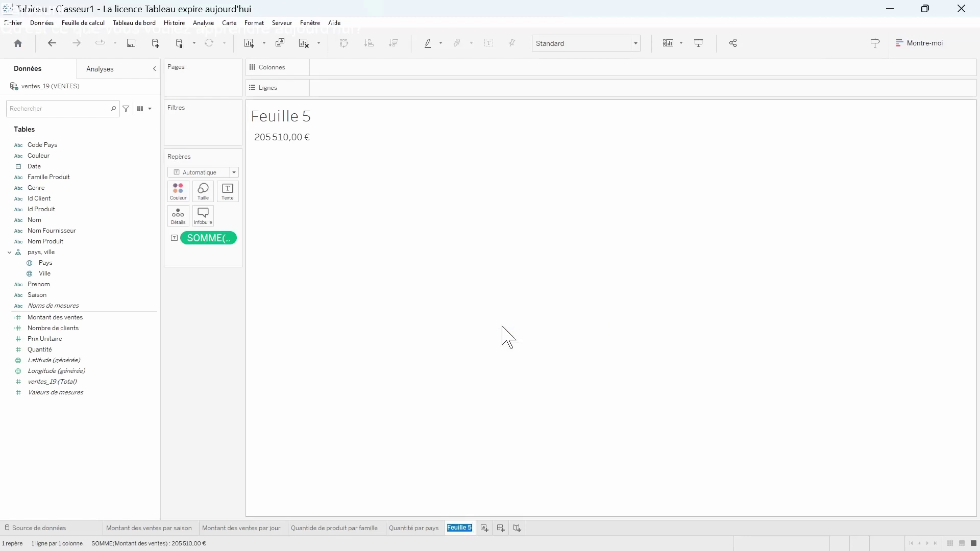
{"action": "type", "text": "Montant des ve"}
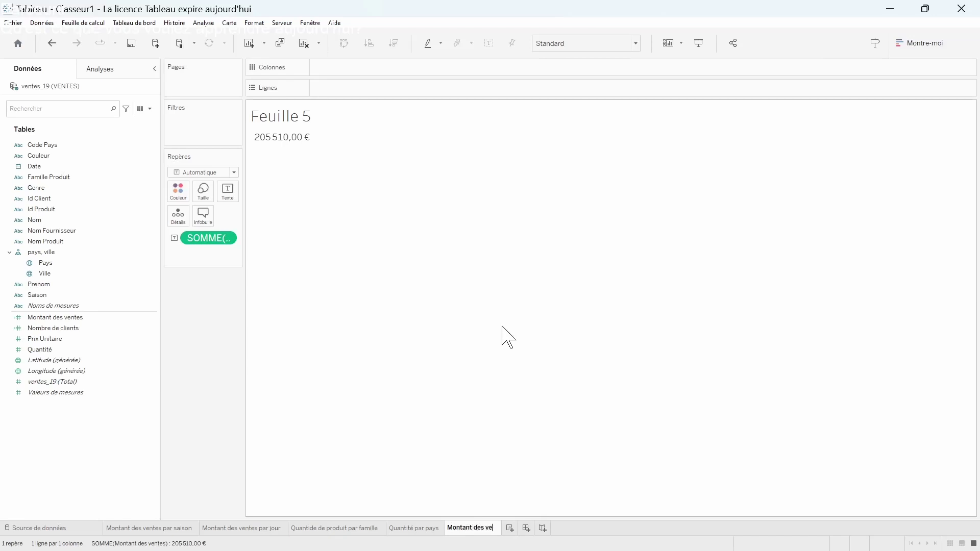
{"action": "type", "text": "ntes"}
{"action": "key", "text": "Return"}
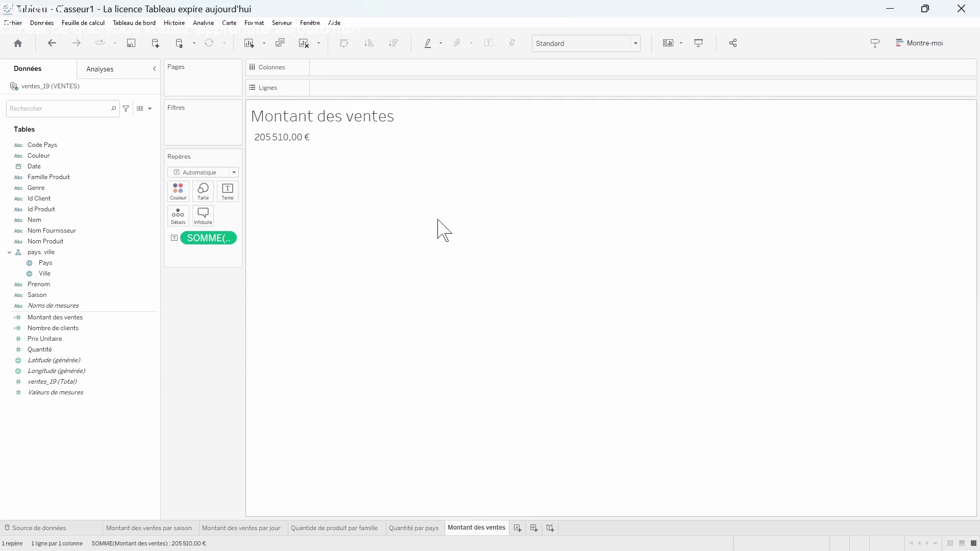
Colour the total sales figure red.
{"action": "left_click", "coordinate": [303, 146]}
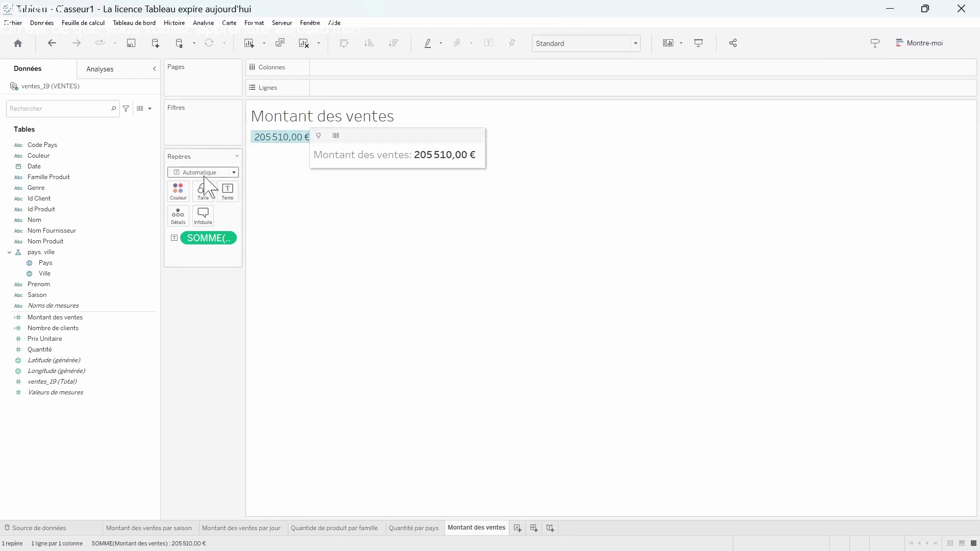
{"action": "left_click", "coordinate": [184, 185]}
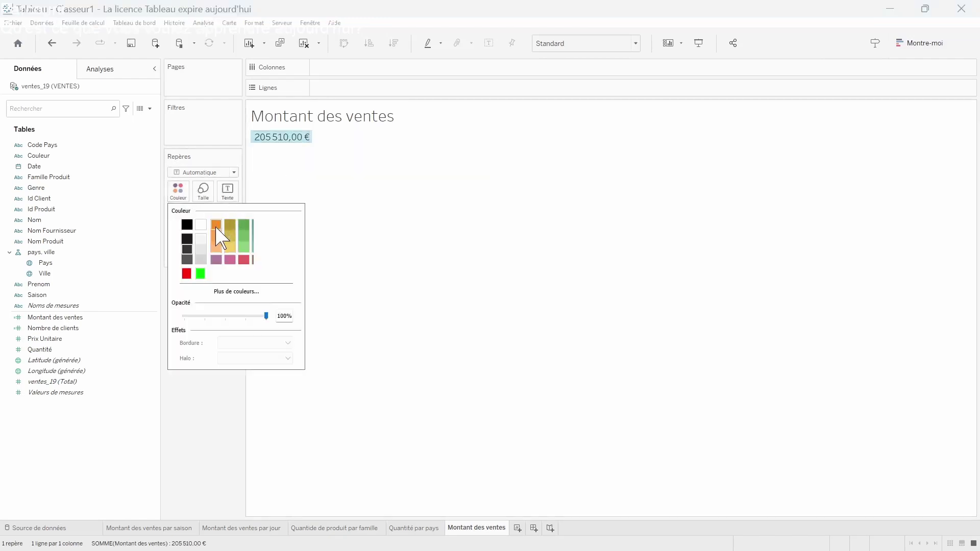
{"action": "left_click", "coordinate": [244, 259]}
{"action": "left_click", "coordinate": [228, 193]}
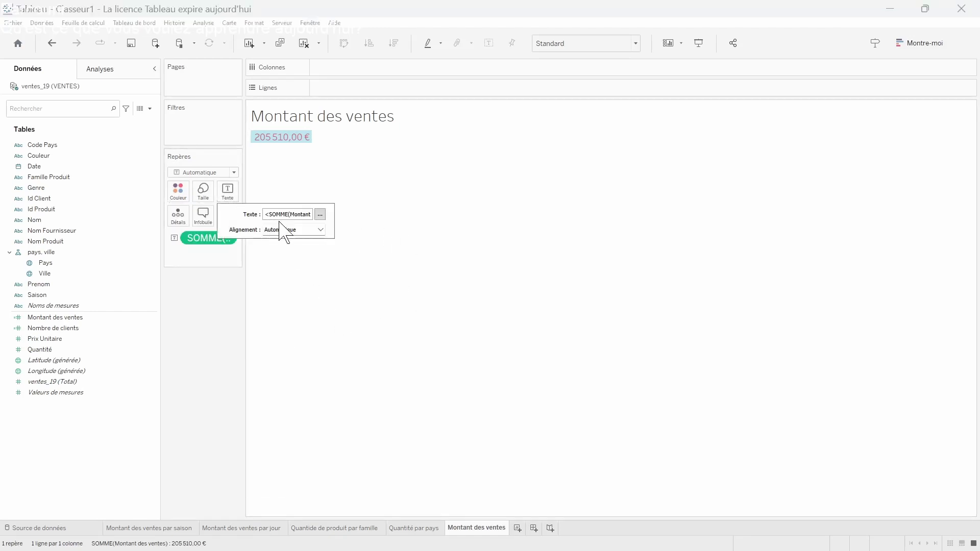
{"action": "left_click", "coordinate": [320, 216]}
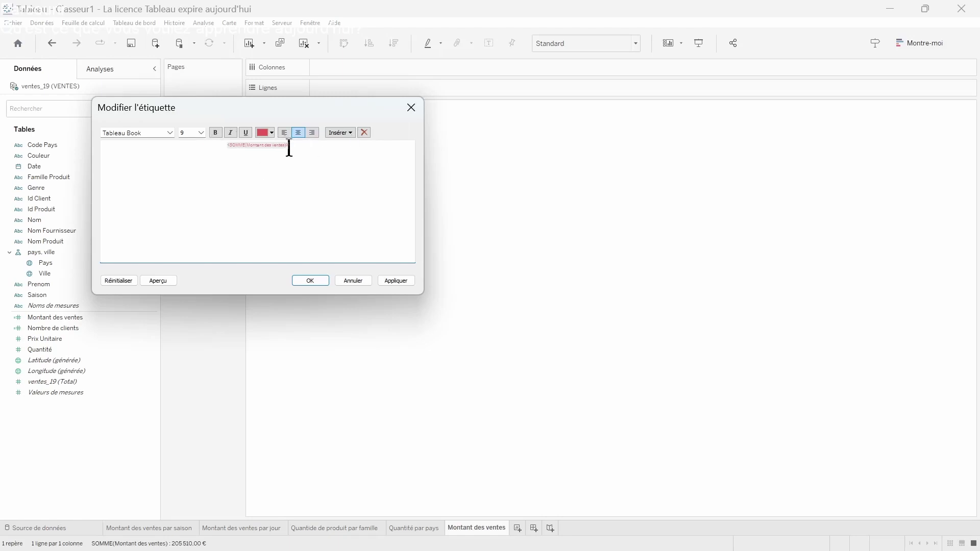
{"action": "left_click", "coordinate": [398, 282]}
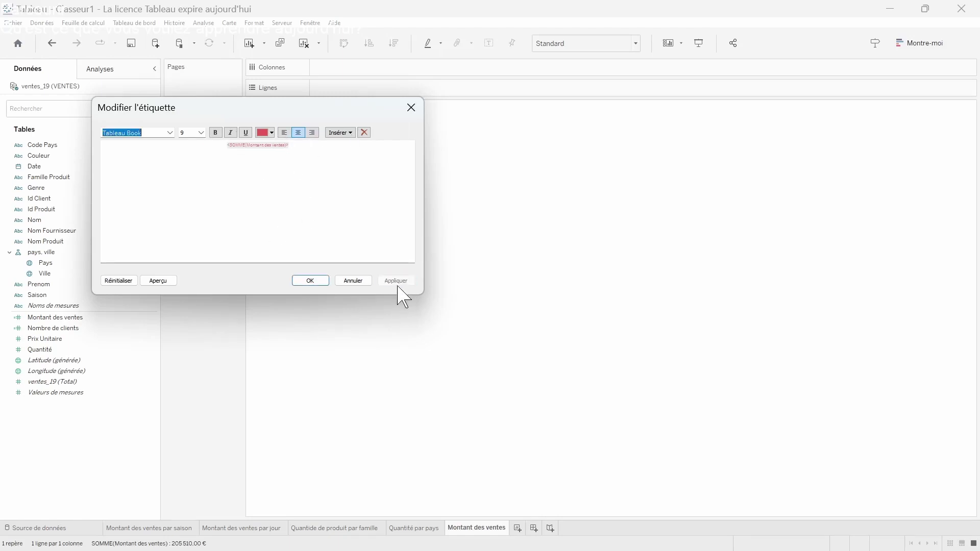
{"action": "left_click", "coordinate": [411, 108]}
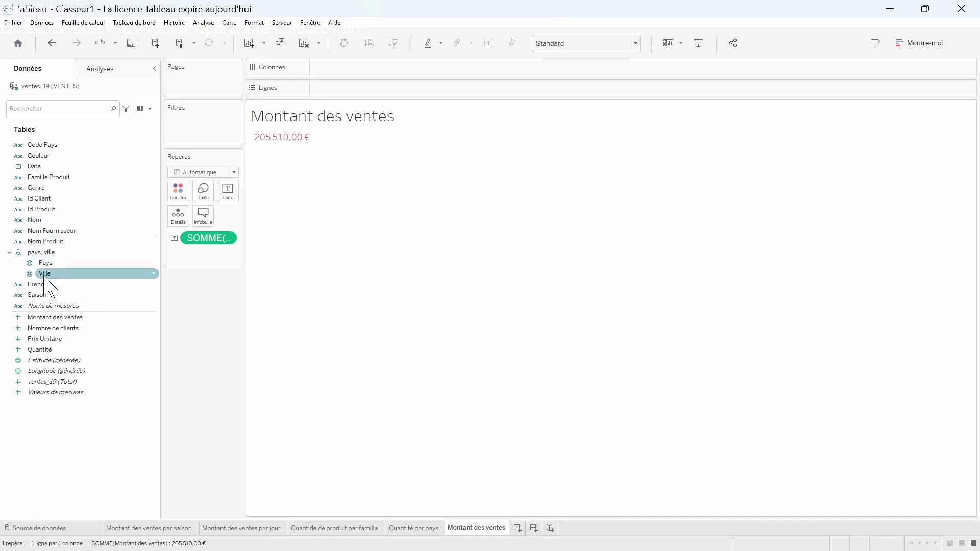
Create a group from the Pays field and put Cameroun in a group named "Afrique".
{"action": "right_click", "coordinate": [87, 267]}
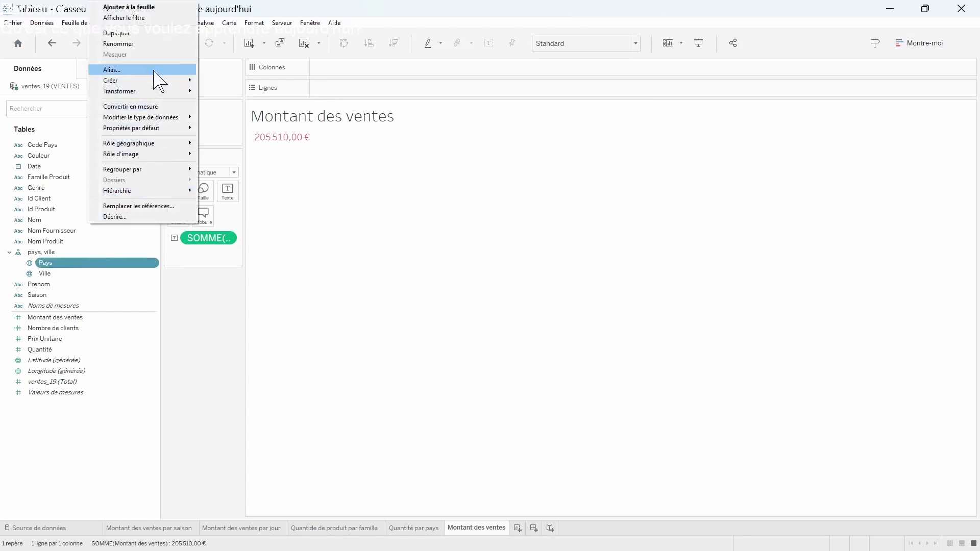
{"action": "mouse_move", "coordinate": [155, 84]}
{"action": "left_click", "coordinate": [219, 92]}
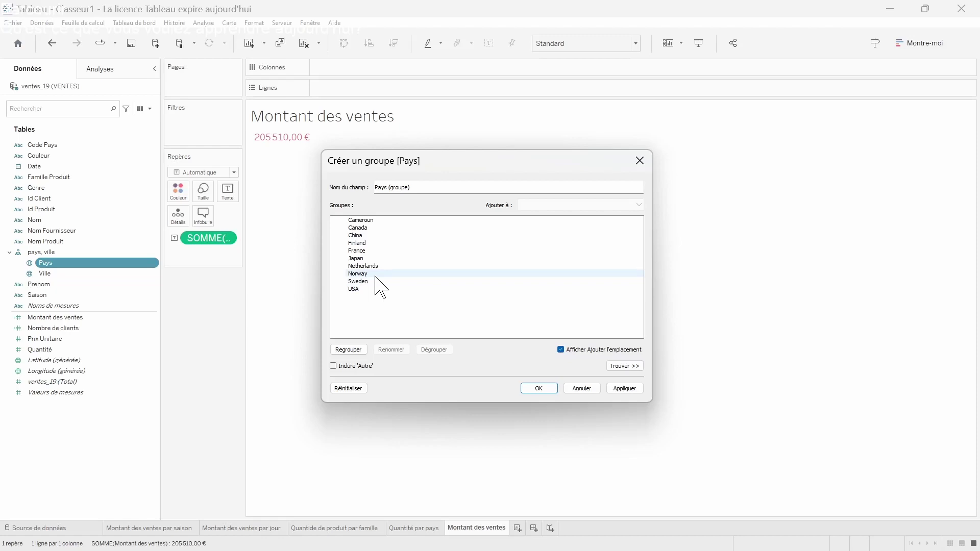
{"action": "left_click", "coordinate": [384, 221]}
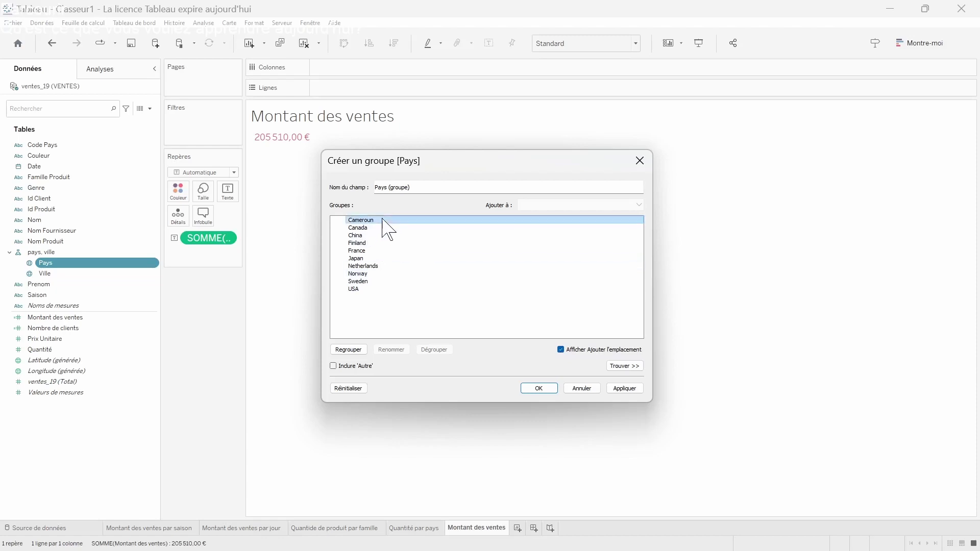
{"action": "left_click", "coordinate": [350, 350]}
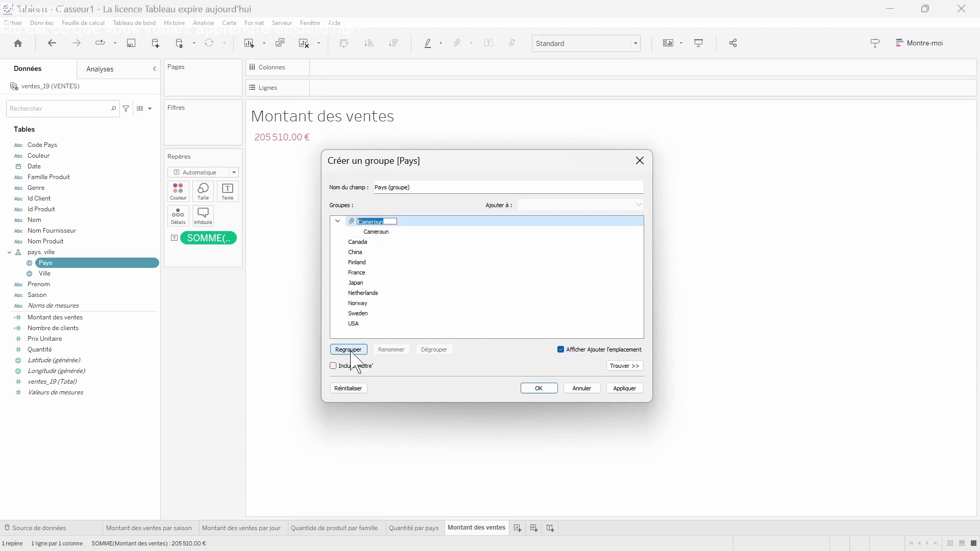
{"action": "type", "text": "Afrique"}
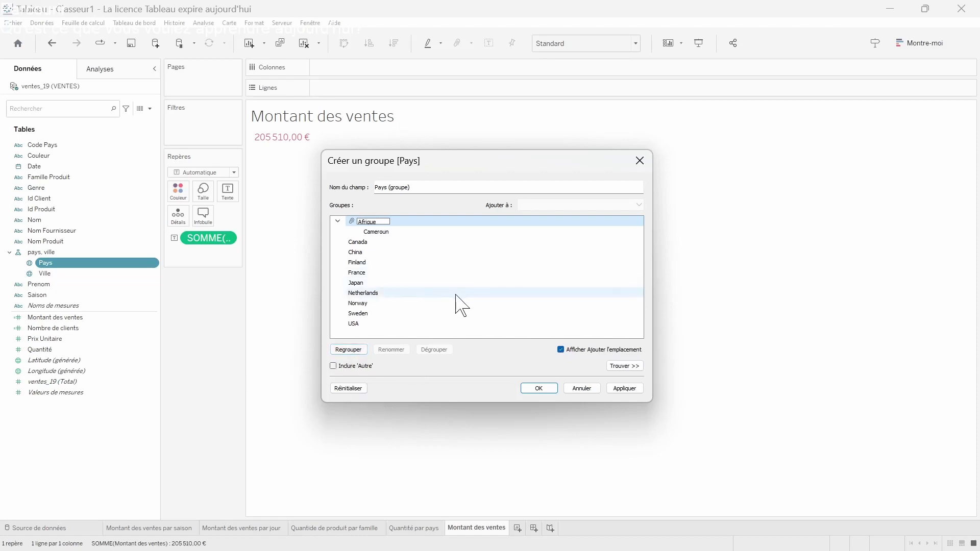
Group Canada and USA under the name "Amerique".
{"action": "left_click", "coordinate": [373, 244]}
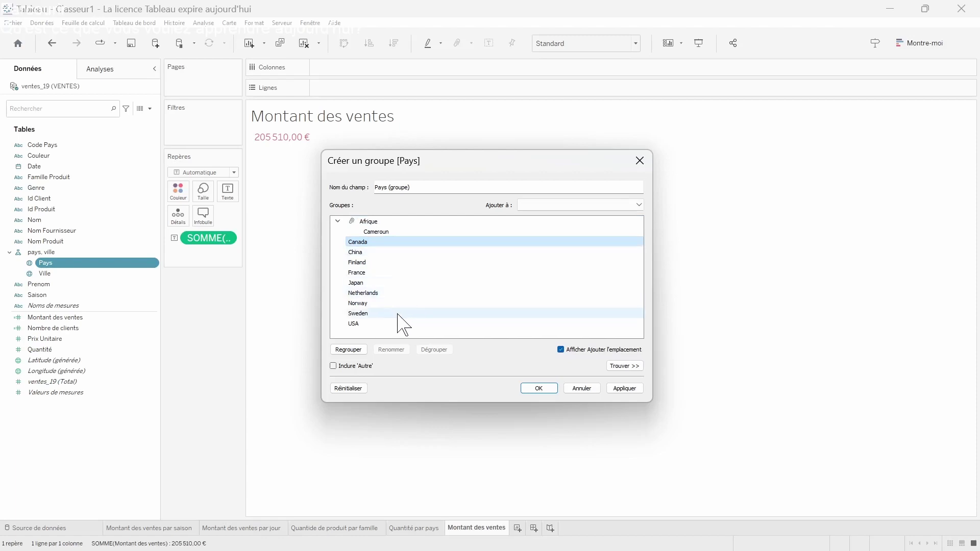
{"action": "left_click", "coordinate": [380, 322], "text": "ctrl"}
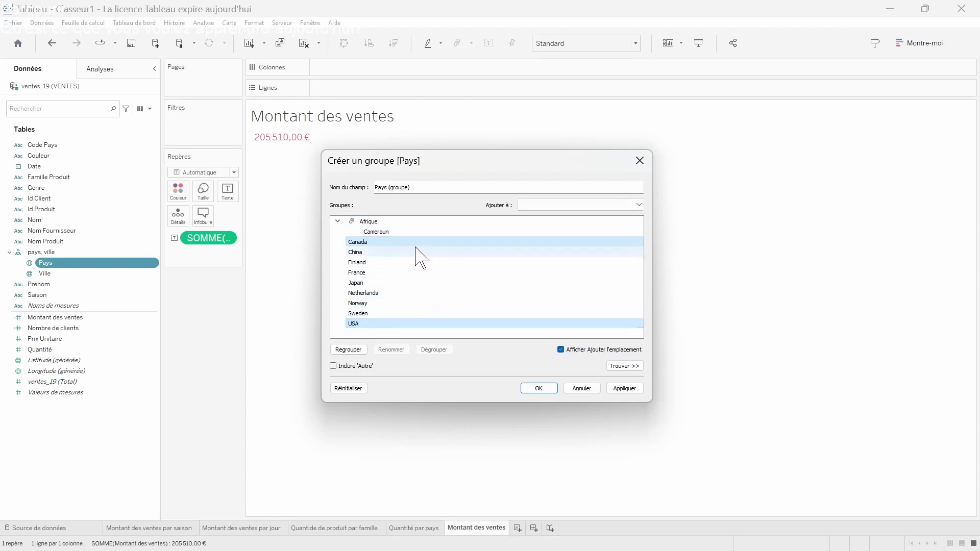
{"action": "left_click", "coordinate": [356, 350]}
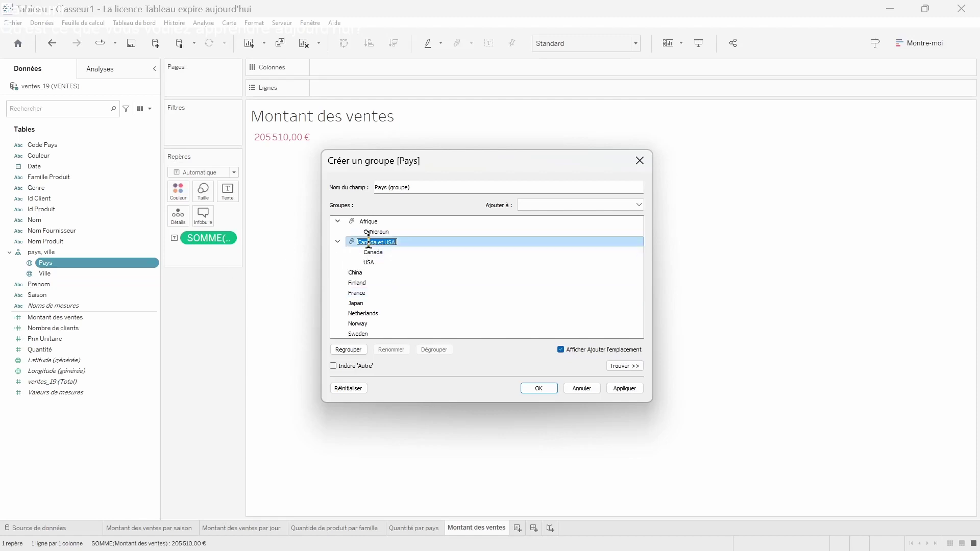
{"action": "type", "text": "Amerique"}
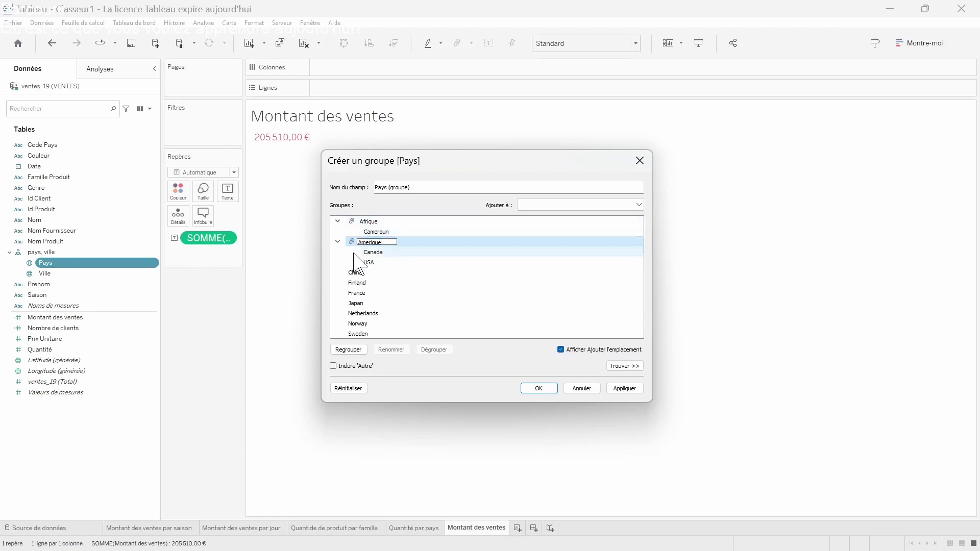
Group China and Japan under the name "Asie".
{"action": "left_click", "coordinate": [384, 275]}
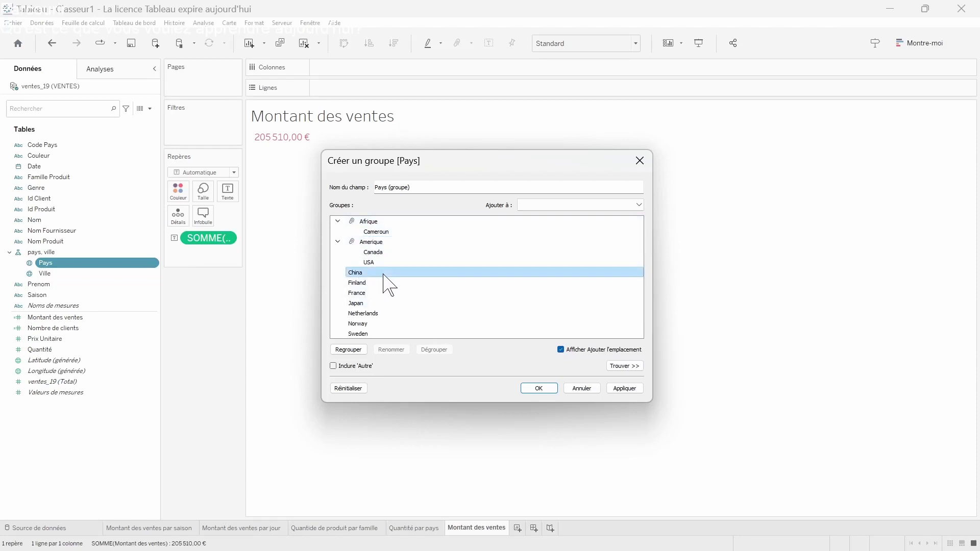
{"action": "left_click", "coordinate": [378, 303], "text": "ctrl"}
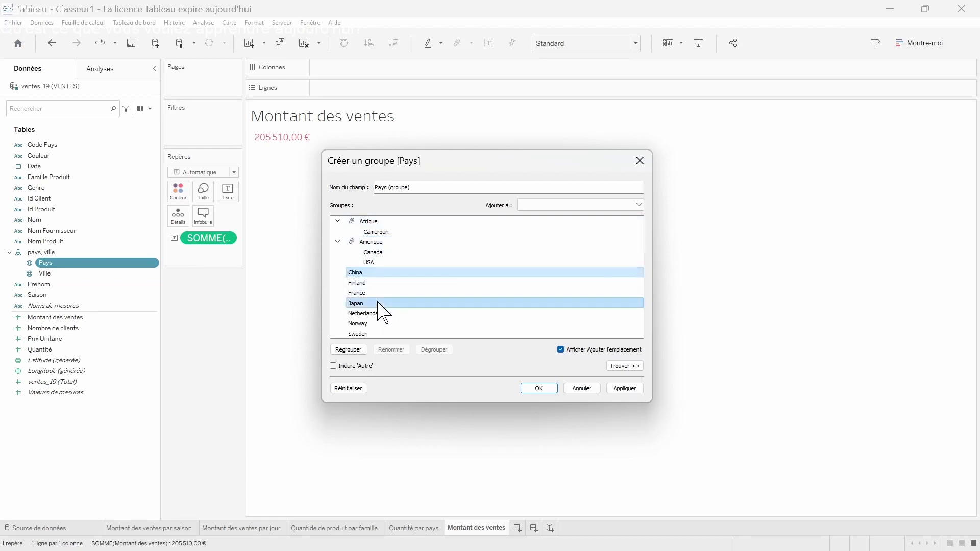
{"action": "left_click", "coordinate": [349, 350]}
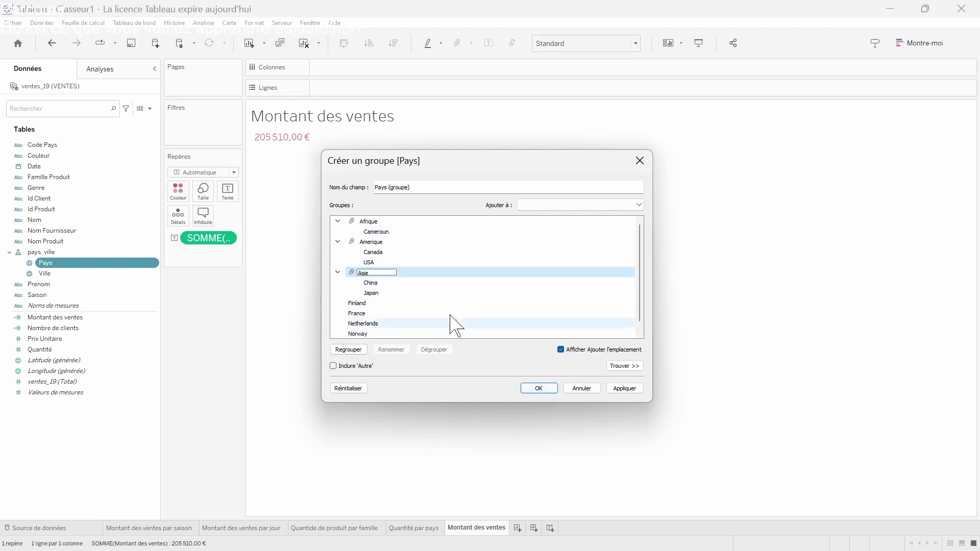
Group Finland, France, Netherlands and Norway as "Europe" and save the country group field.
{"action": "left_click", "coordinate": [388, 303]}
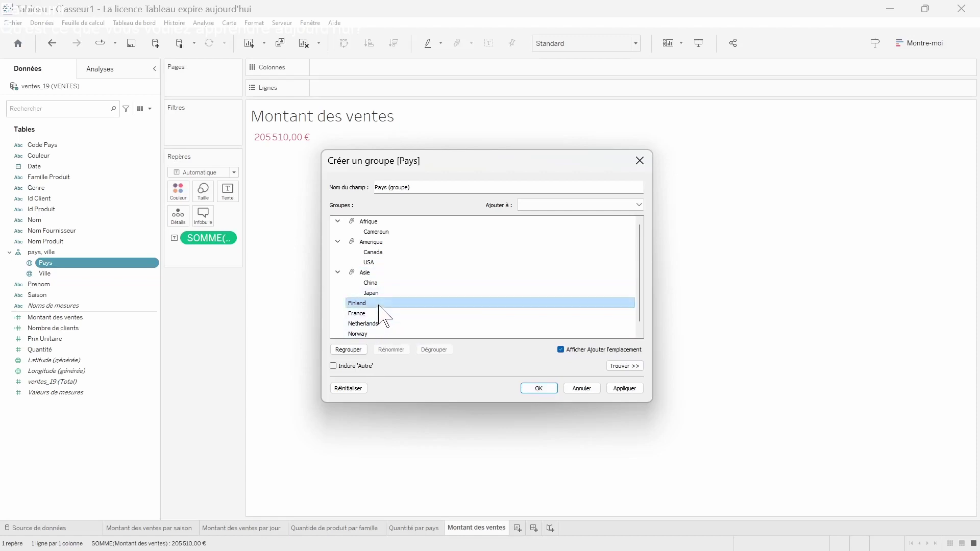
{"action": "left_click", "coordinate": [372, 313], "text": "ctrl"}
{"action": "left_click", "coordinate": [378, 323], "text": "ctrl"}
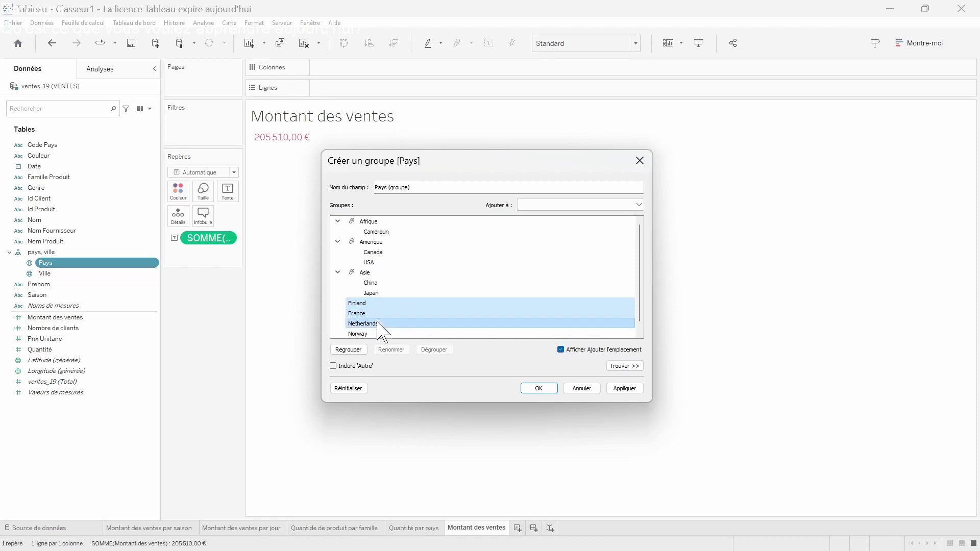
{"action": "left_click", "coordinate": [375, 333], "text": "ctrl"}
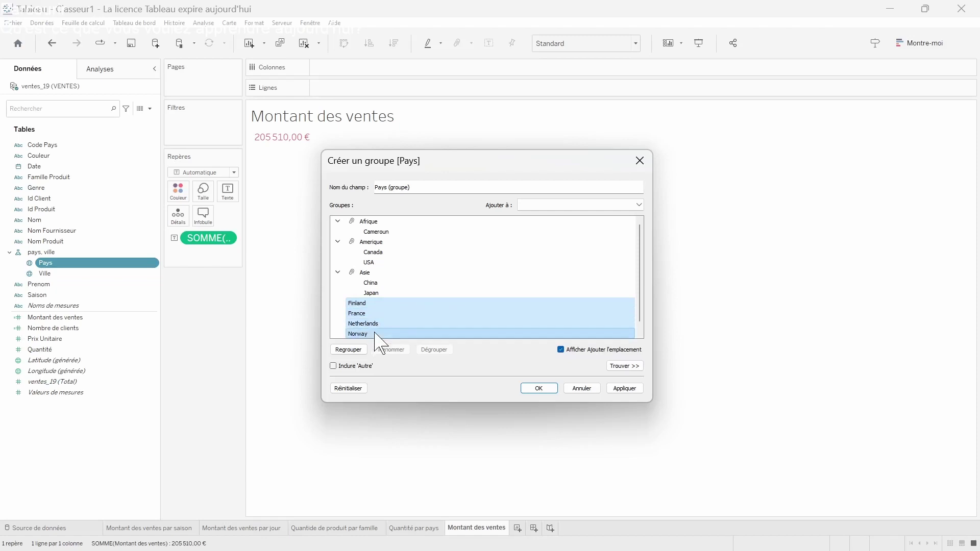
{"action": "right_click", "coordinate": [380, 334]}
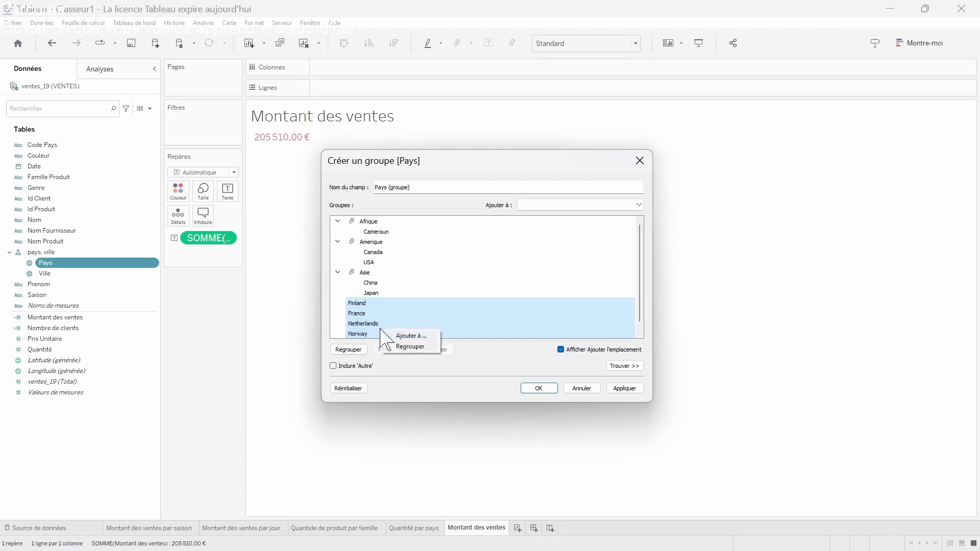
{"action": "left_click", "coordinate": [350, 350]}
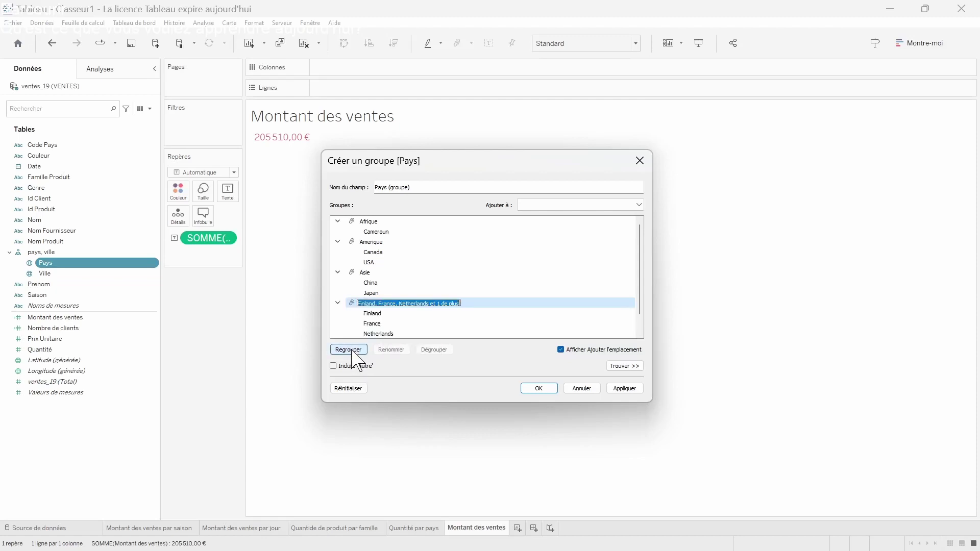
{"action": "type", "text": "Europe"}
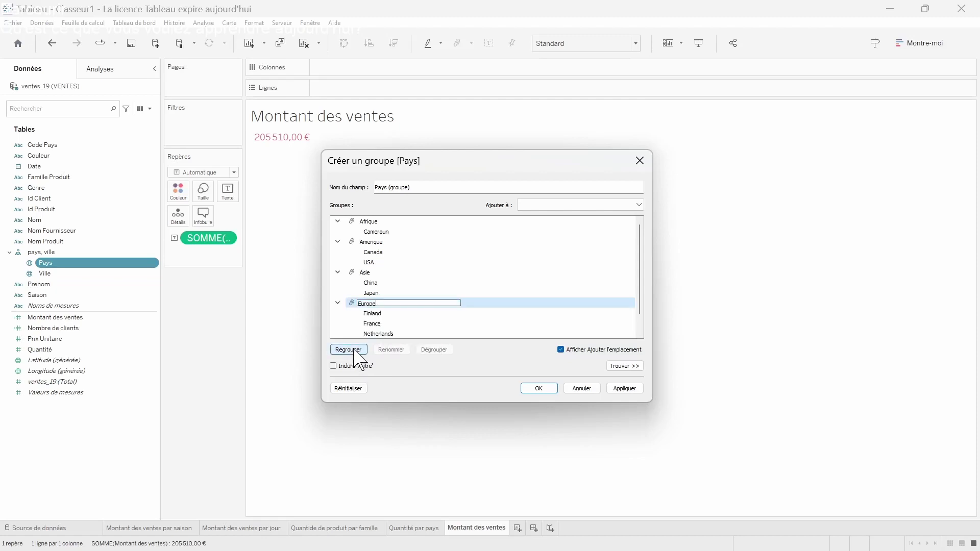
{"action": "left_click", "coordinate": [538, 388]}
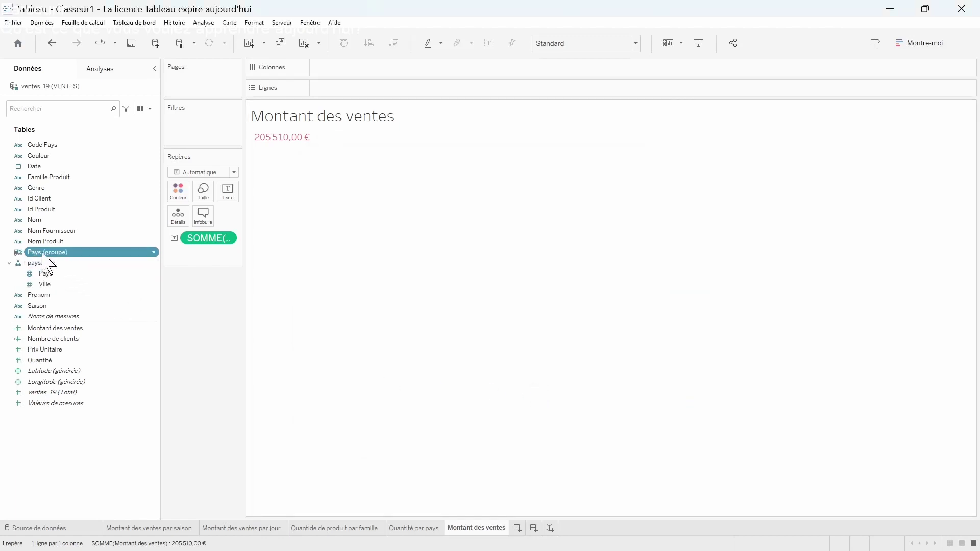
Create a new worksheet showing the sum of Montant des ventes by Pays (groupe) as a treemap.
{"action": "left_click", "coordinate": [522, 531]}
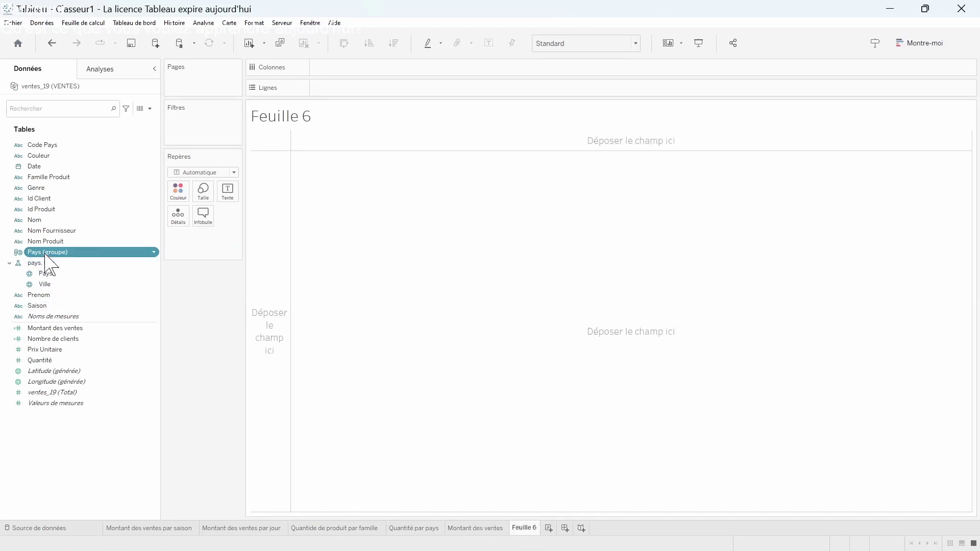
{"action": "left_click_drag", "start_coordinate": [46, 257], "coordinate": [400, 76]}
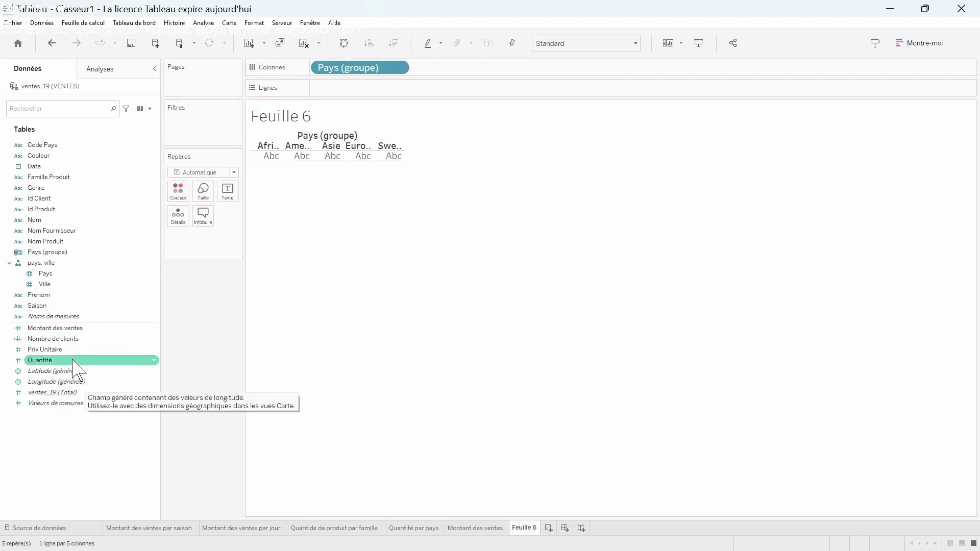
{"action": "left_click_drag", "start_coordinate": [60, 332], "coordinate": [376, 95]}
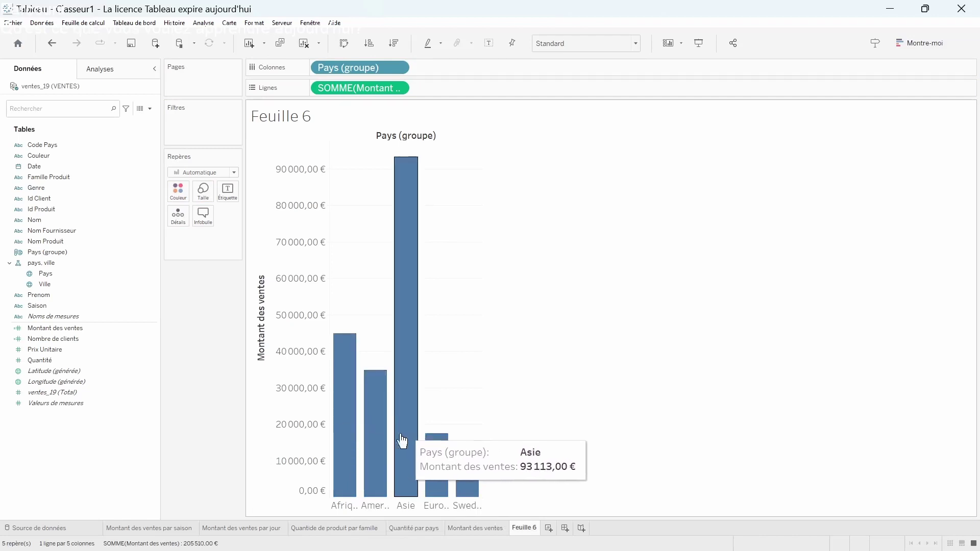
{"action": "left_click", "coordinate": [922, 45]}
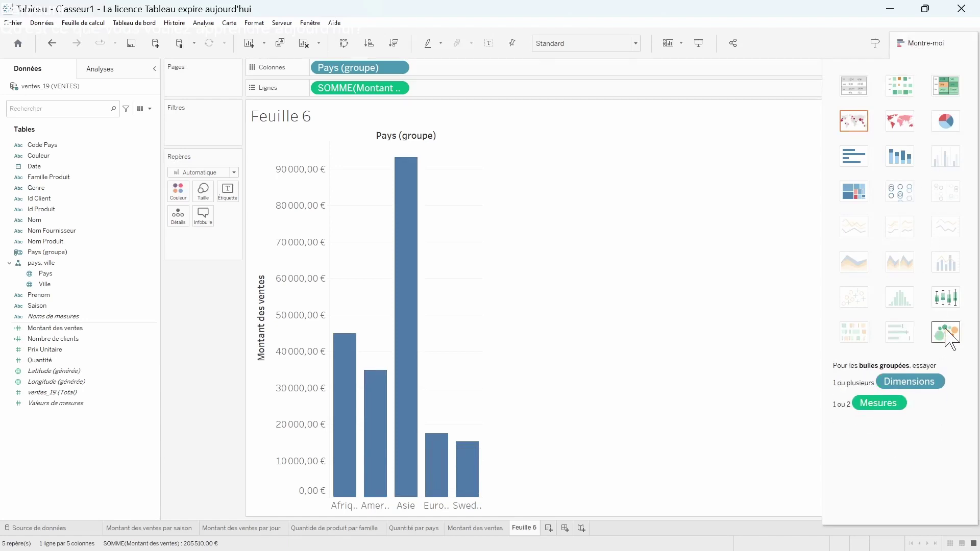
{"action": "left_click", "coordinate": [861, 192]}
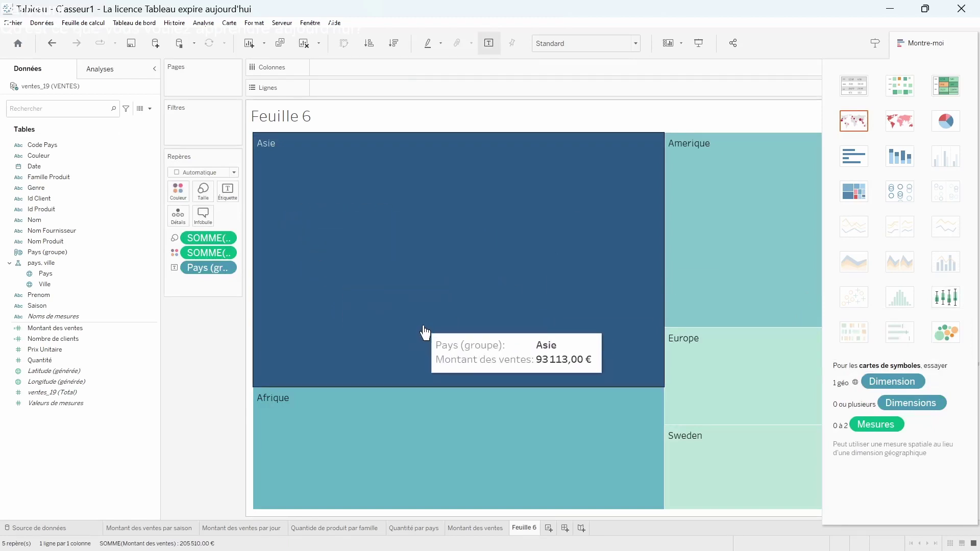
Add the sums of Prix Unitaire and Montant des ventes as labels on the treemap.
{"action": "left_click", "coordinate": [109, 392]}
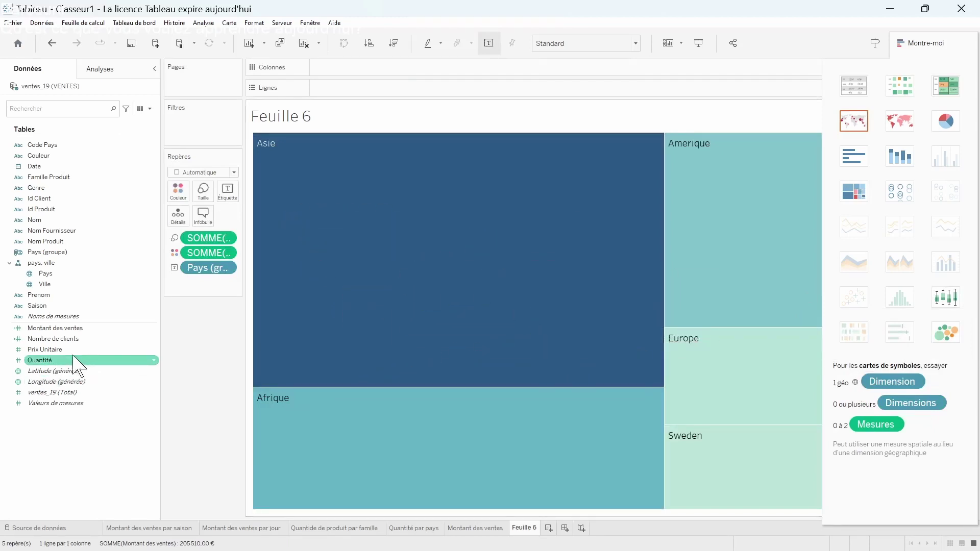
{"action": "left_click", "coordinate": [55, 347]}
{"action": "left_click_drag", "start_coordinate": [57, 351], "coordinate": [229, 190]}
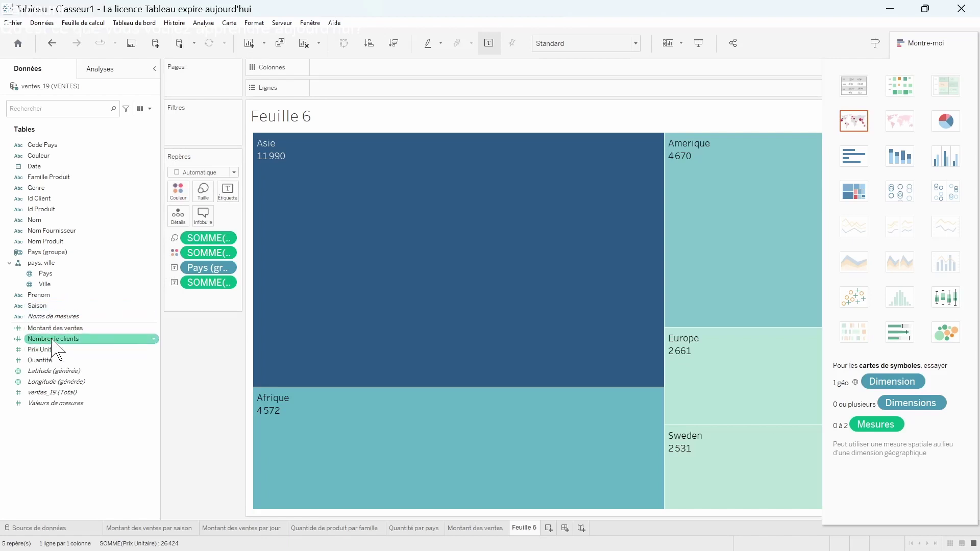
{"action": "left_click_drag", "start_coordinate": [56, 333], "coordinate": [227, 193]}
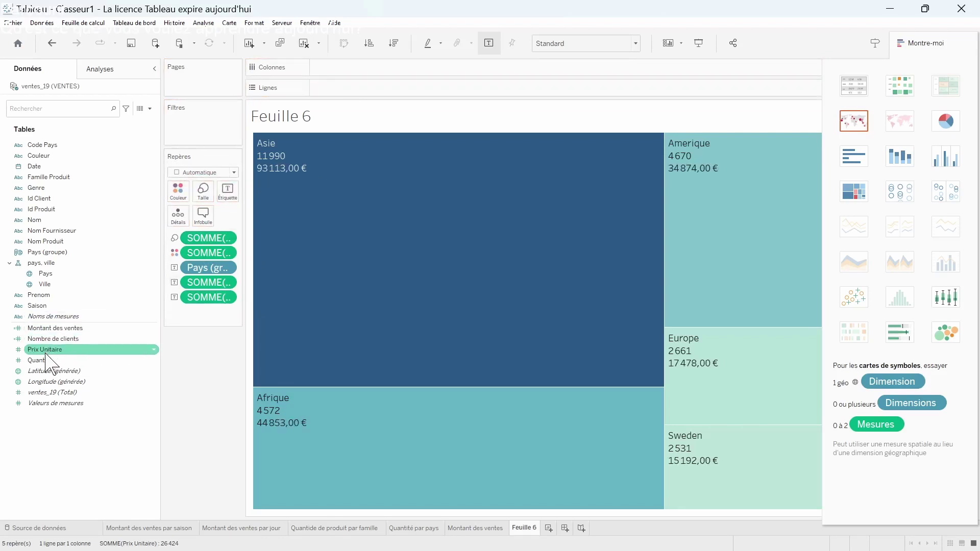
{"action": "left_click_drag", "start_coordinate": [47, 356], "coordinate": [222, 193]}
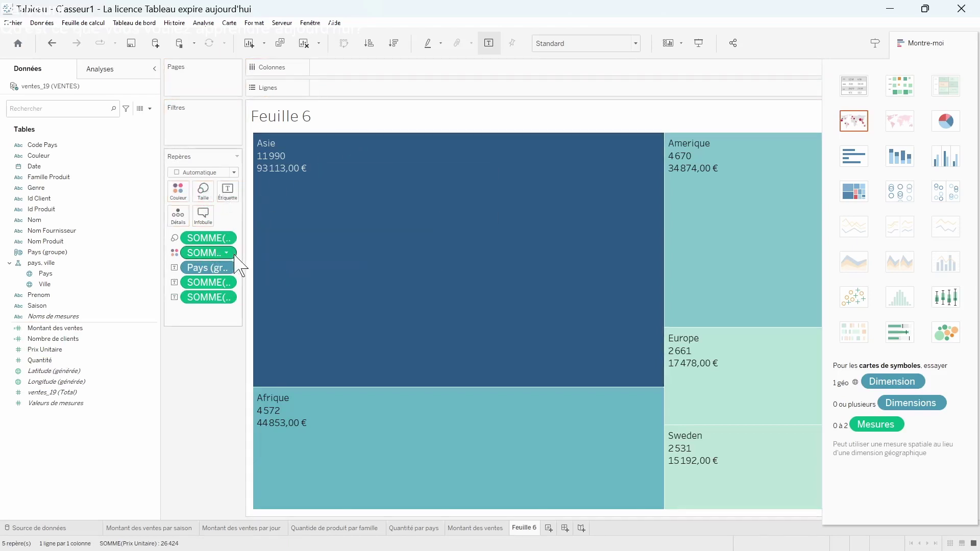
Replace the Prix Unitaire label on the treemap with the sum of Quantité.
{"action": "right_click", "coordinate": [228, 285]}
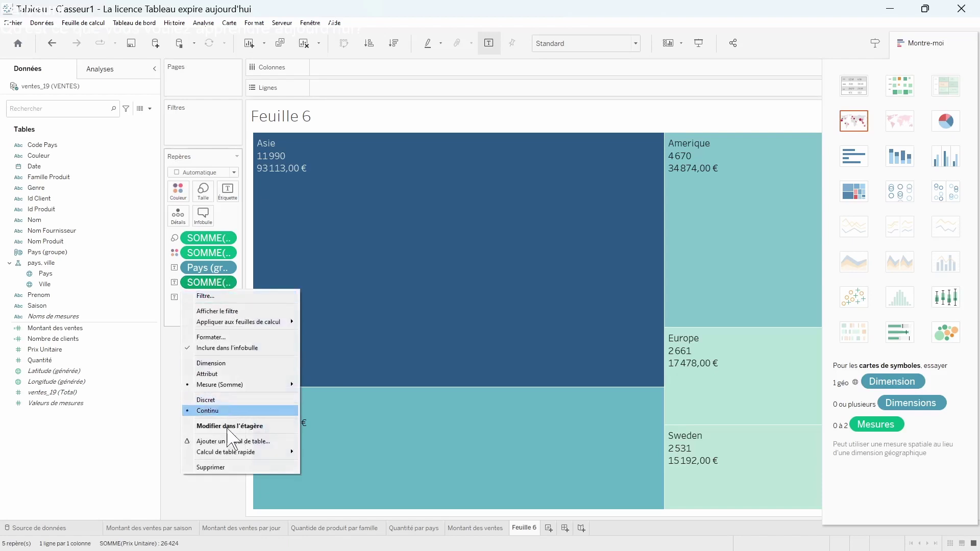
{"action": "left_click", "coordinate": [227, 467]}
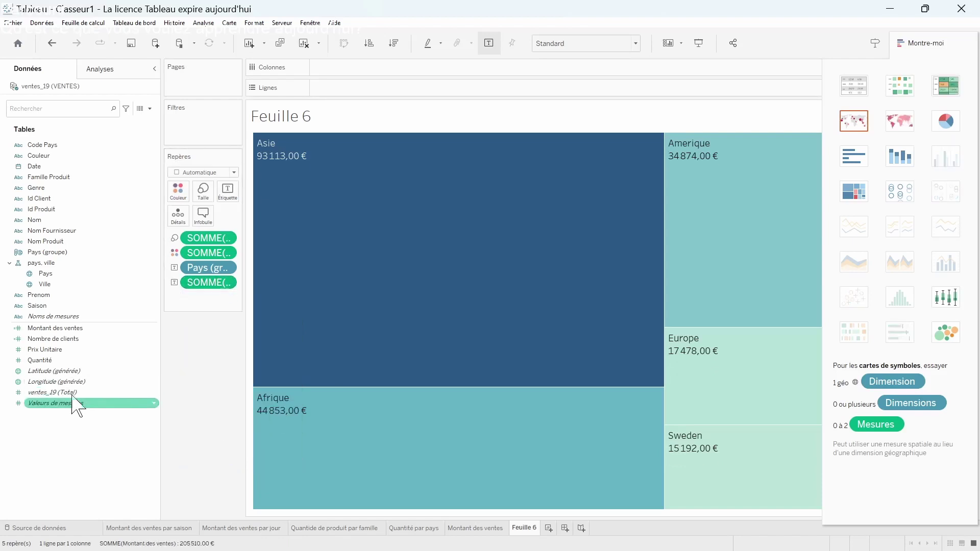
{"action": "left_click_drag", "start_coordinate": [40, 360], "coordinate": [223, 192]}
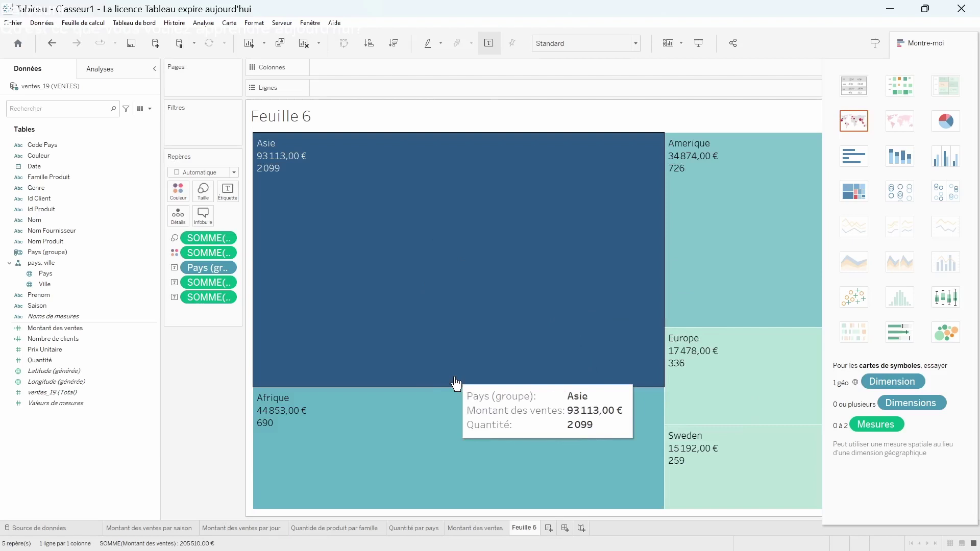
Try showing the grouped sales as a symbol map, a heat map and packed bubbles, and return to the treemap.
{"action": "left_click", "coordinate": [853, 121]}
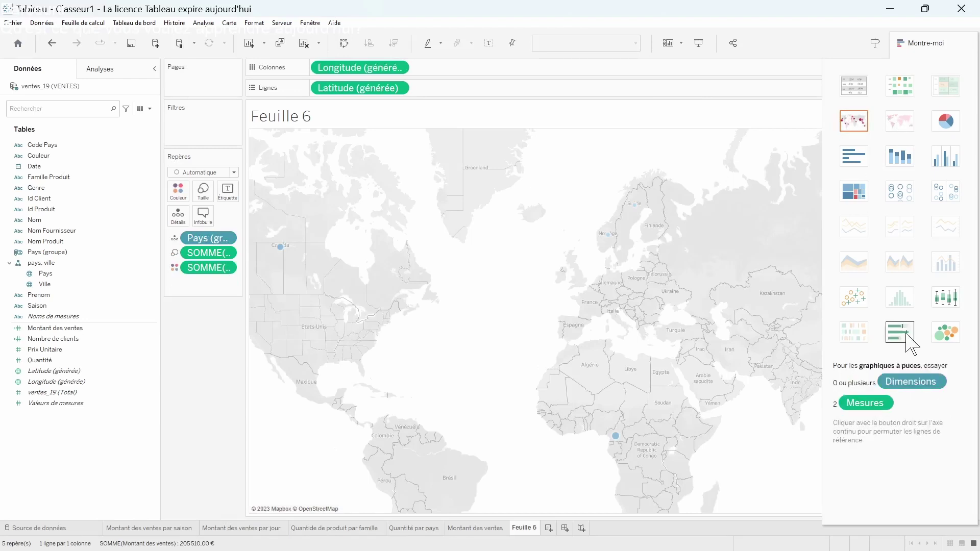
{"action": "left_click", "coordinate": [900, 94]}
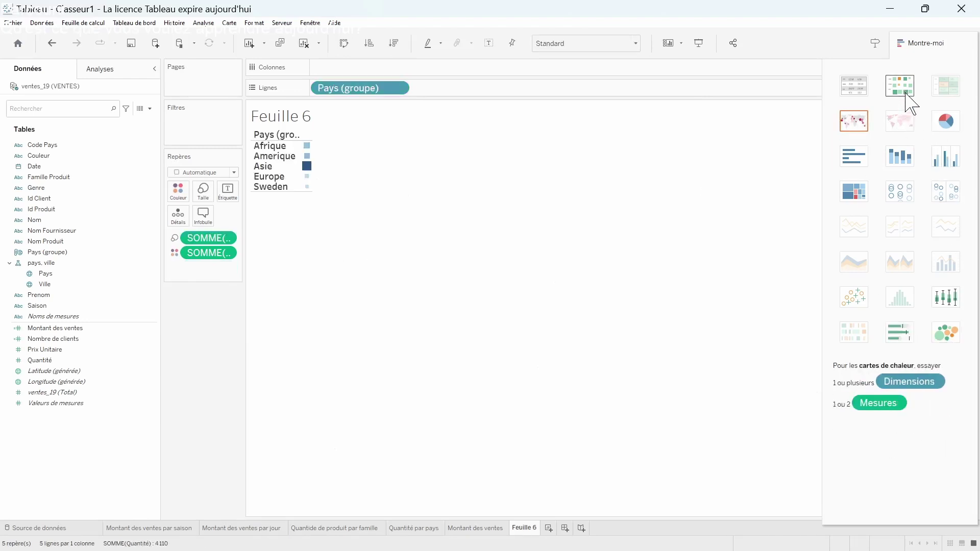
{"action": "left_click", "coordinate": [941, 332]}
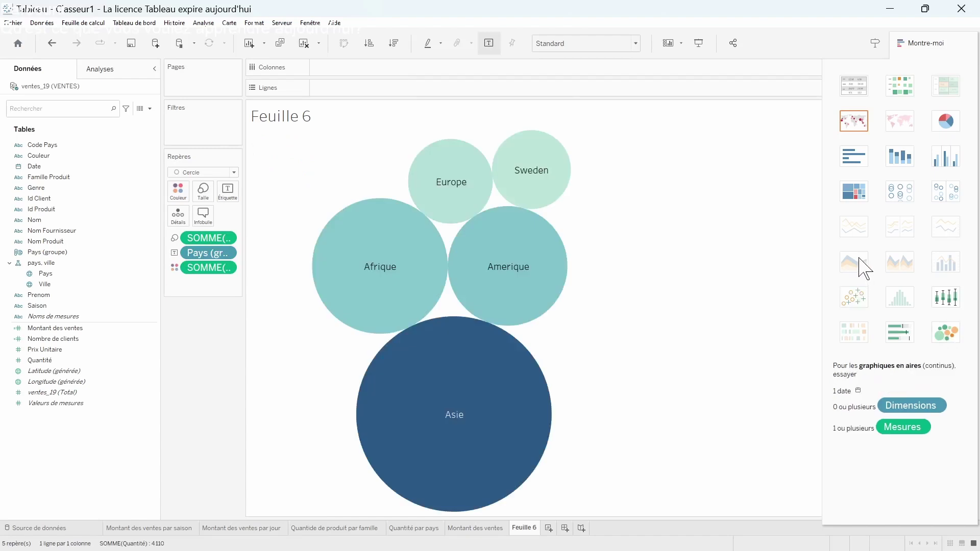
{"action": "left_click", "coordinate": [858, 193]}
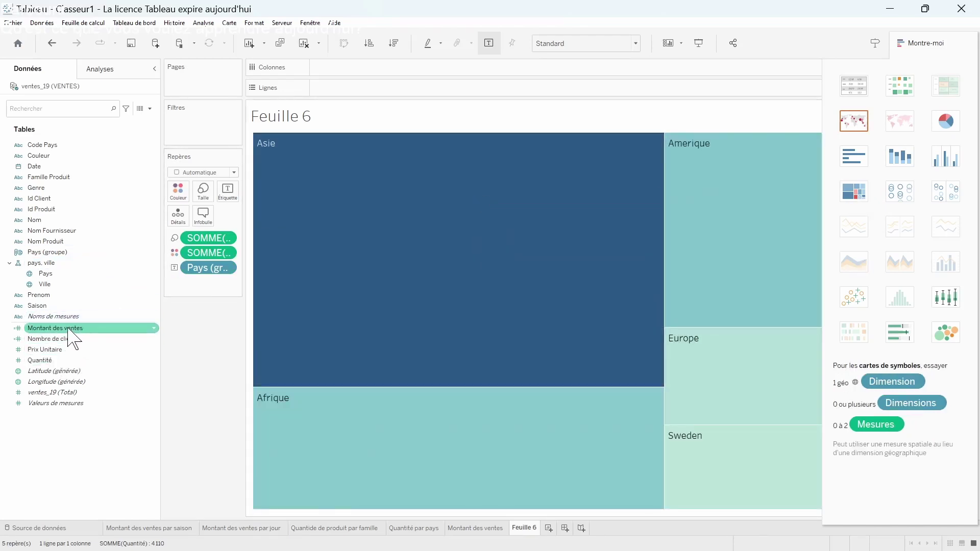
Label the treemap with the sum of Montant des ventes and apply the sum of Quantité to its size and colour.
{"action": "left_click_drag", "start_coordinate": [68, 329], "coordinate": [223, 185]}
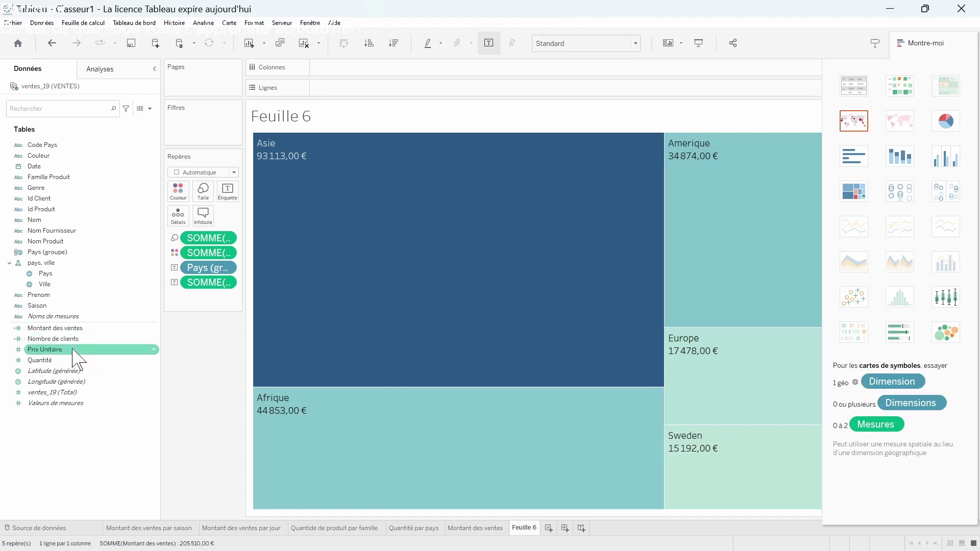
{"action": "left_click_drag", "start_coordinate": [62, 361], "coordinate": [171, 190]}
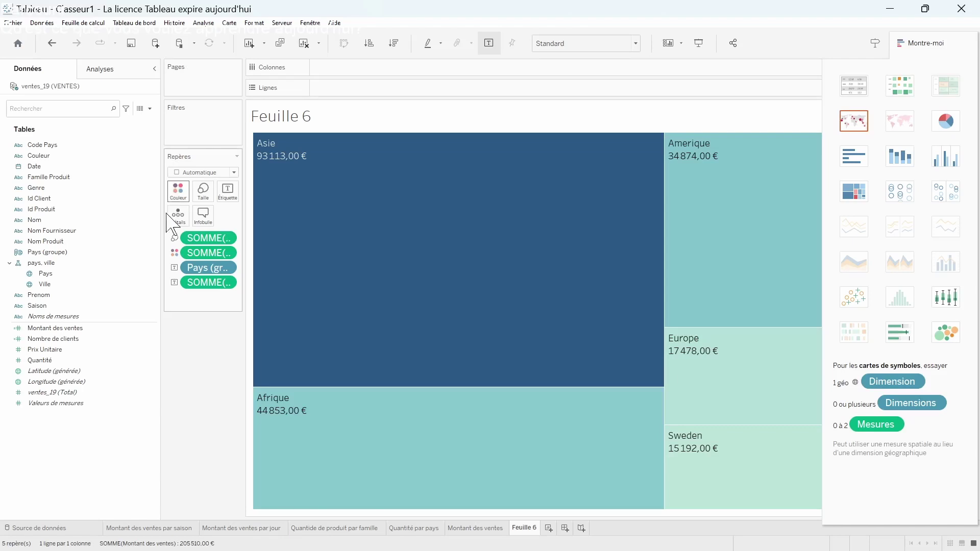
{"action": "left_click_drag", "start_coordinate": [30, 361], "coordinate": [212, 186]}
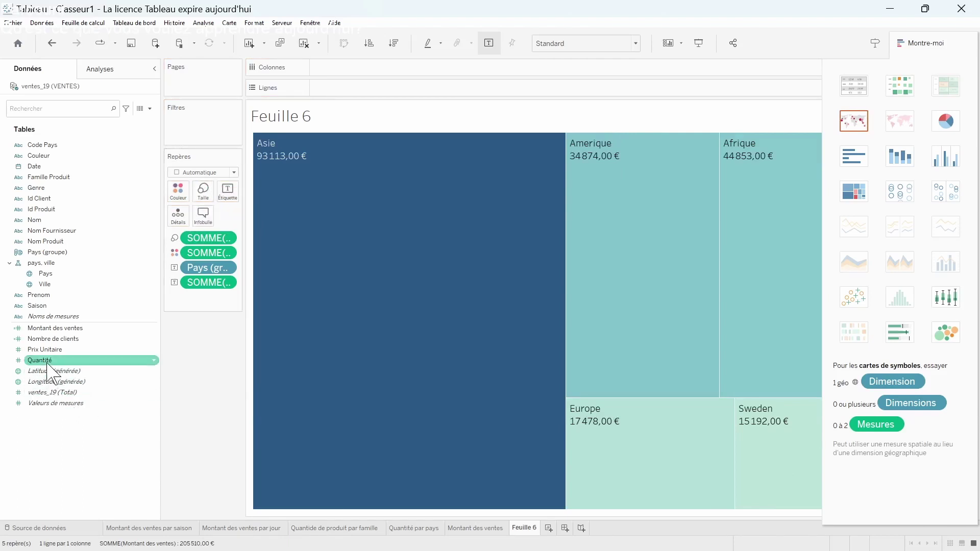
Add the sum of Quantité and Nombre de clients as further labels on the treemap.
{"action": "left_click_drag", "start_coordinate": [47, 363], "coordinate": [228, 192]}
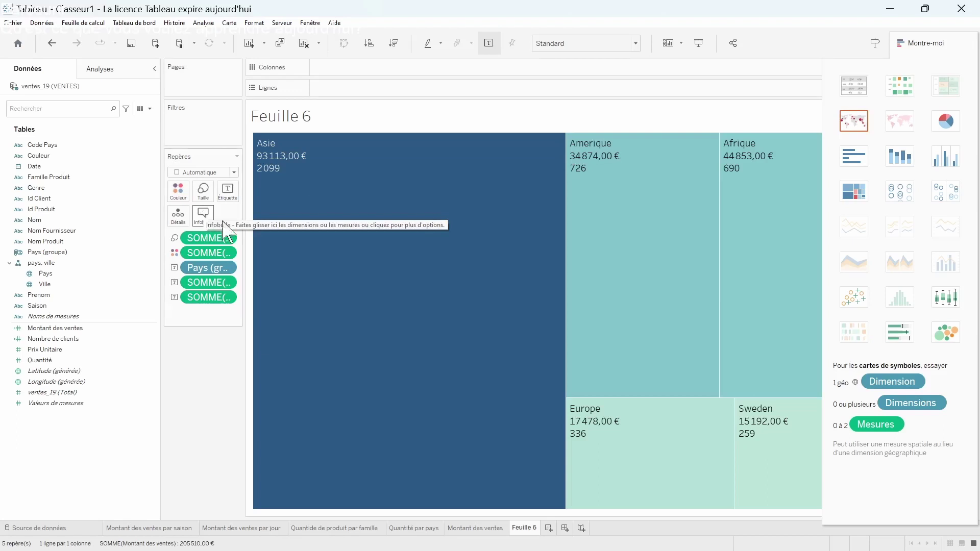
{"action": "mouse_move", "coordinate": [317, 200]}
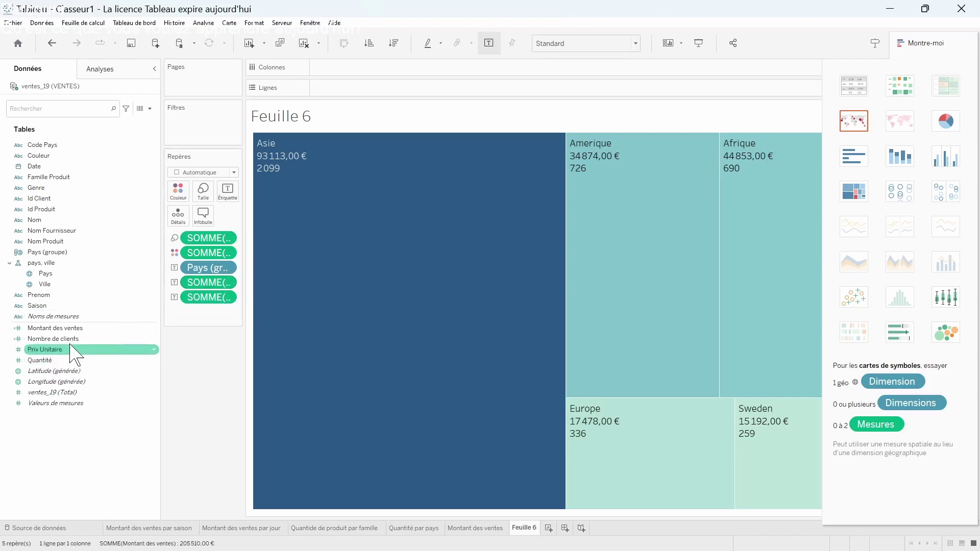
{"action": "left_click_drag", "start_coordinate": [53, 339], "coordinate": [229, 193]}
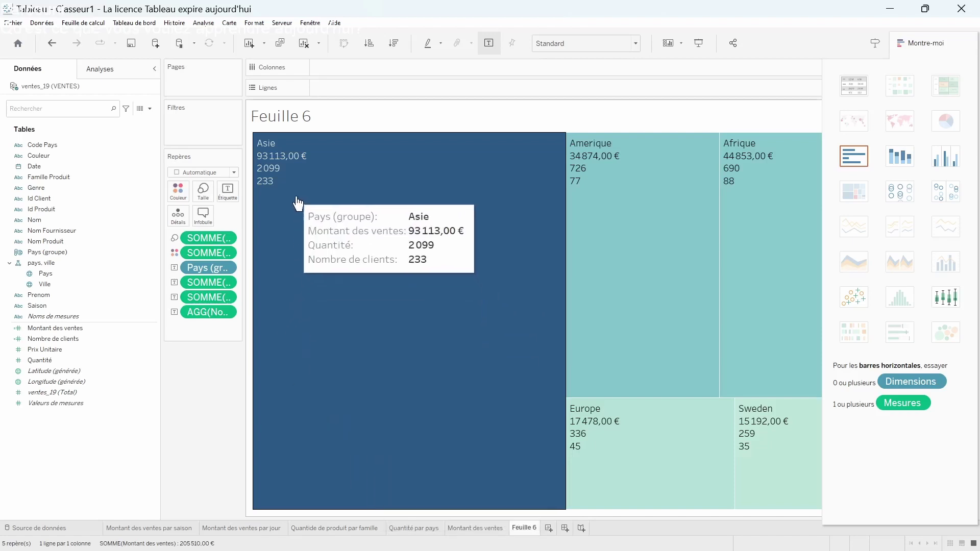
Rename the treemap worksheet Nombre de clients par continent and hide the chart type suggestions.
{"action": "right_click", "coordinate": [521, 532]}
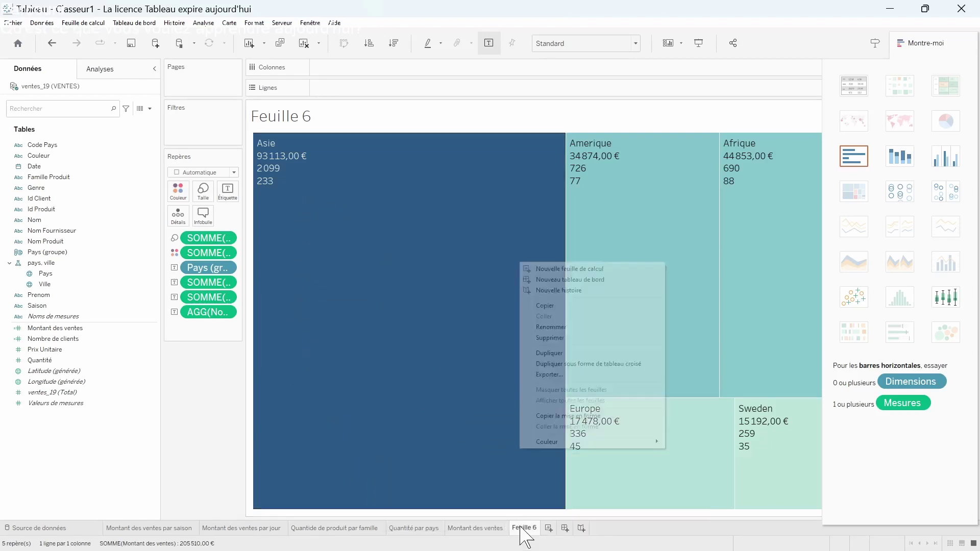
{"action": "left_click", "coordinate": [555, 329]}
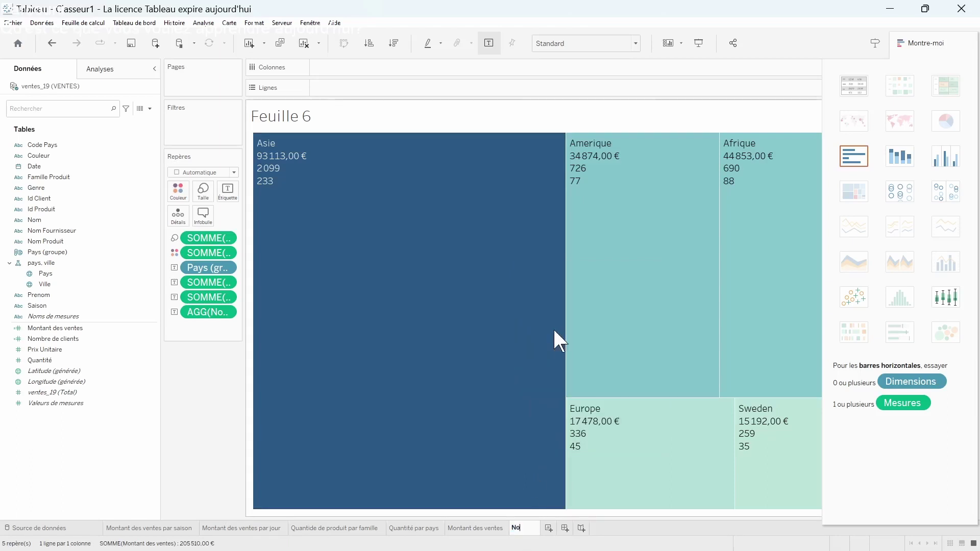
{"action": "type", "text": "Nombre de client"}
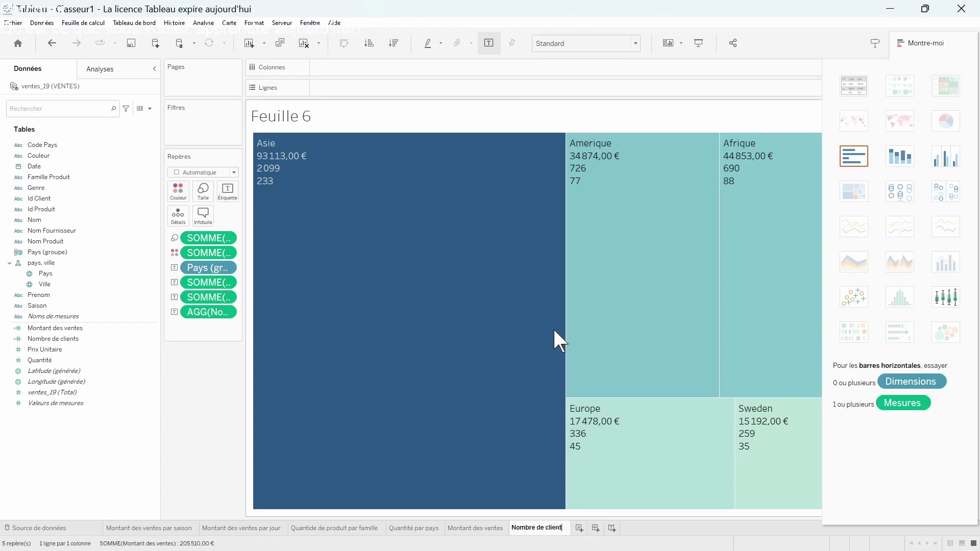
{"action": "type", "text": "s par co"}
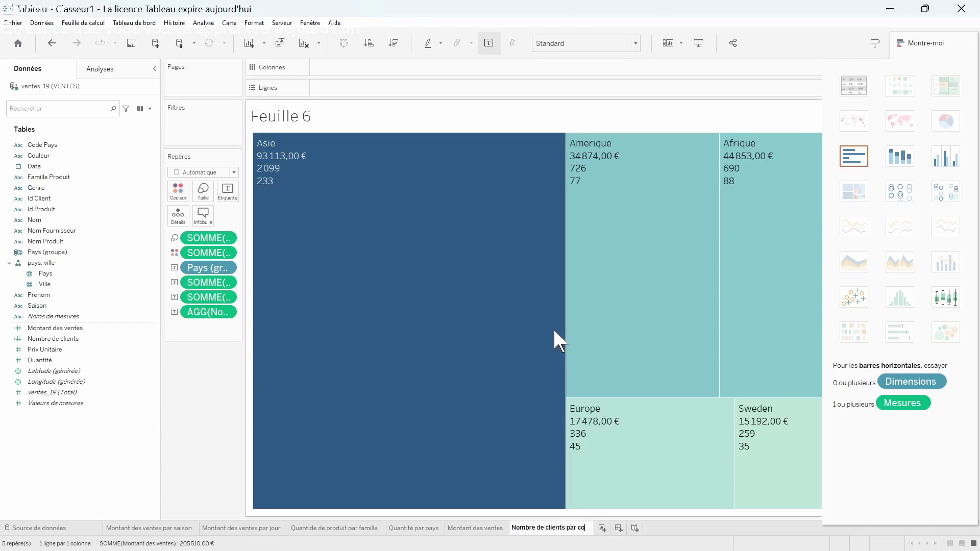
{"action": "type", "text": "ntinent"}
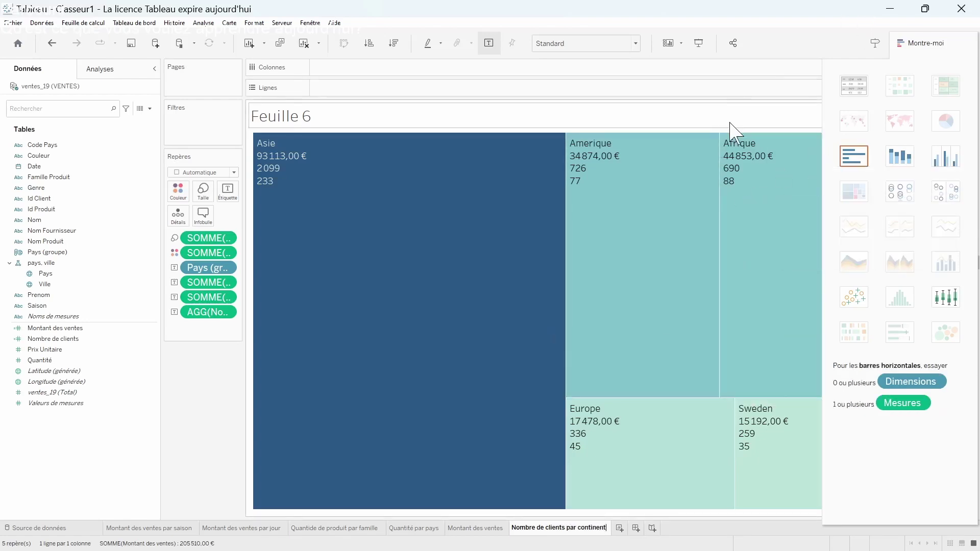
{"action": "left_click", "coordinate": [926, 43]}
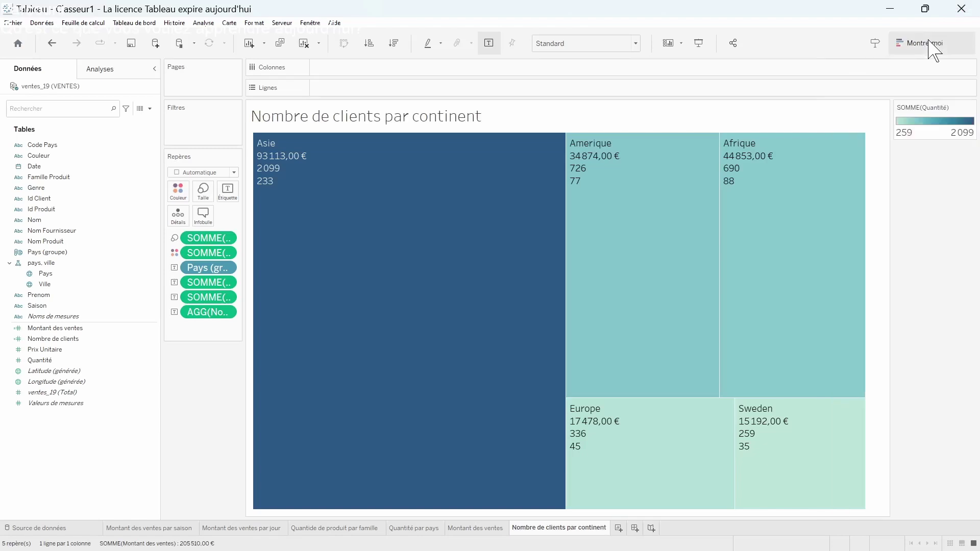
Change the treemap's Quantité colour range to a custom sequential palette based on brown #aa5500.
{"action": "double_click", "coordinate": [924, 125]}
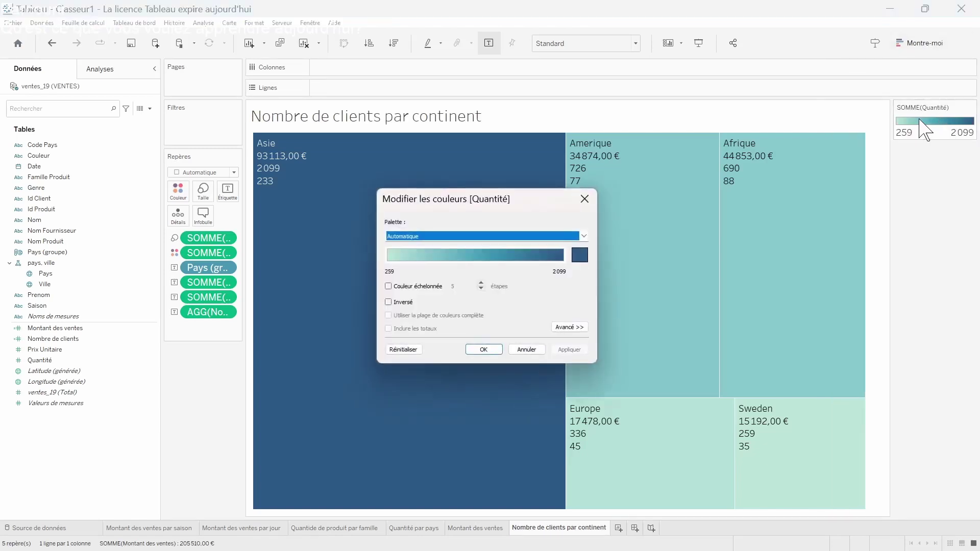
{"action": "left_click", "coordinate": [581, 255]}
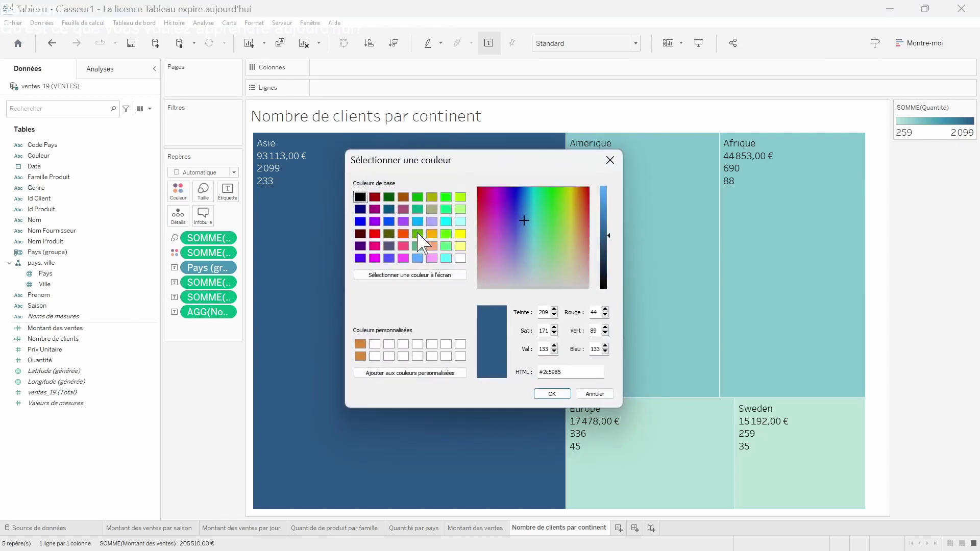
{"action": "left_click", "coordinate": [403, 197]}
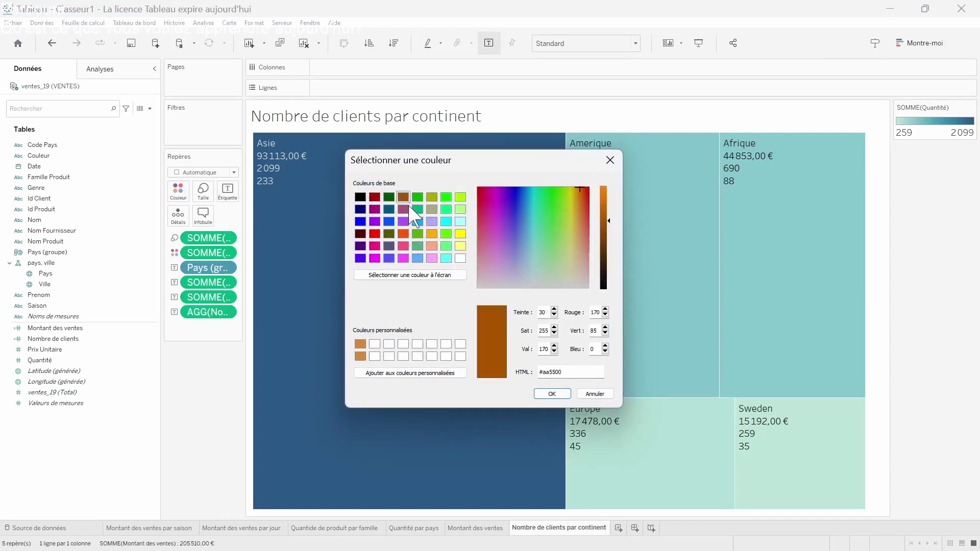
{"action": "left_click", "coordinate": [551, 394]}
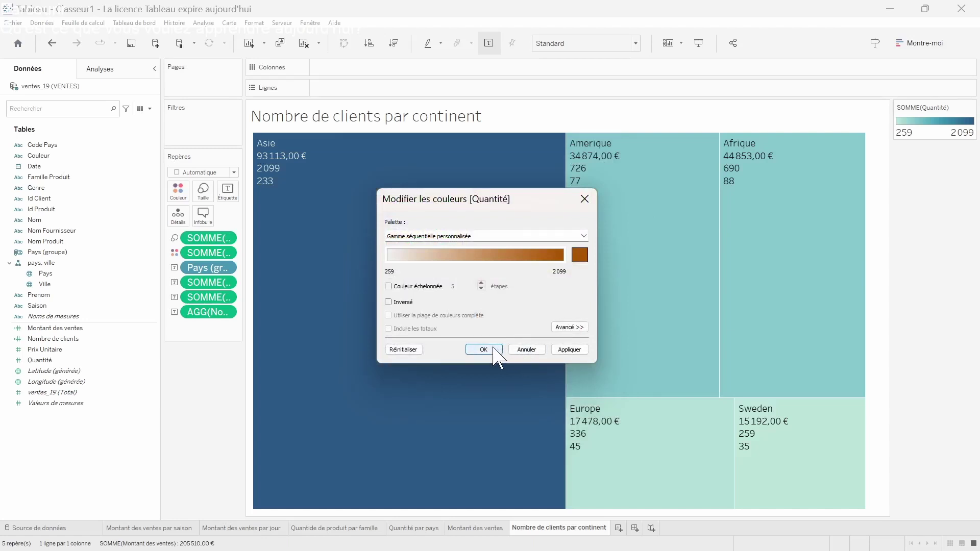
{"action": "left_click", "coordinate": [493, 350]}
{"action": "mouse_move", "coordinate": [391, 245]}
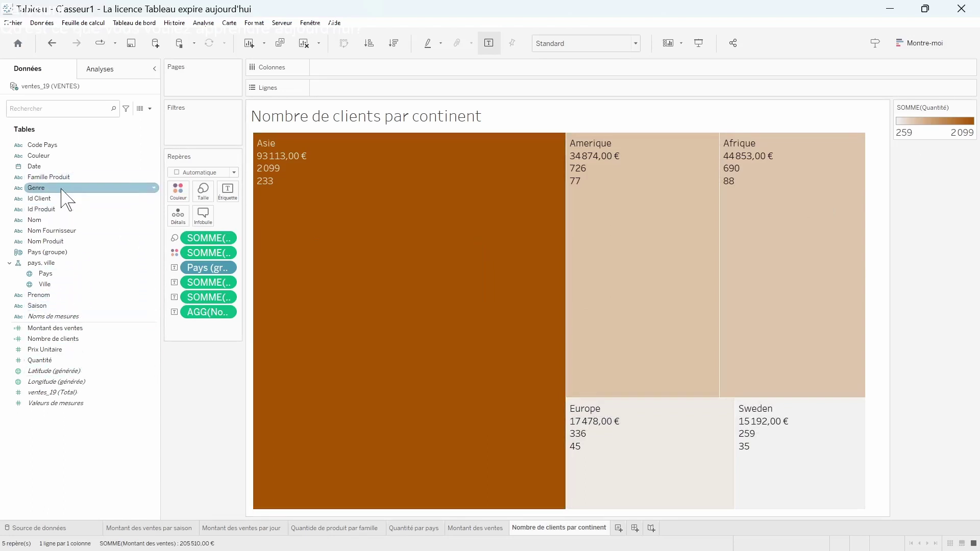
Add a Genre filter including F and H to the treemap sheet and show its filter control.
{"action": "left_click_drag", "start_coordinate": [46, 188], "coordinate": [194, 121]}
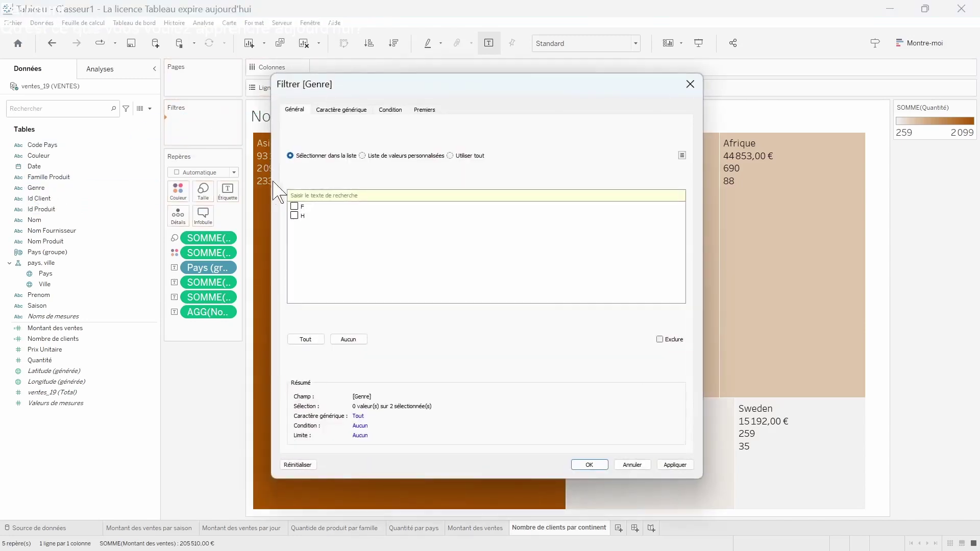
{"action": "left_click", "coordinate": [294, 206]}
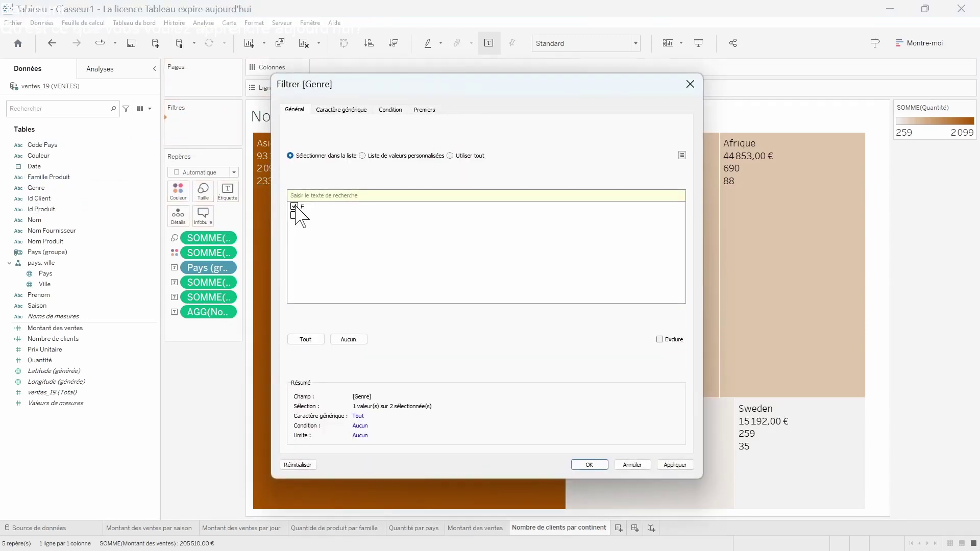
{"action": "left_click", "coordinate": [592, 465]}
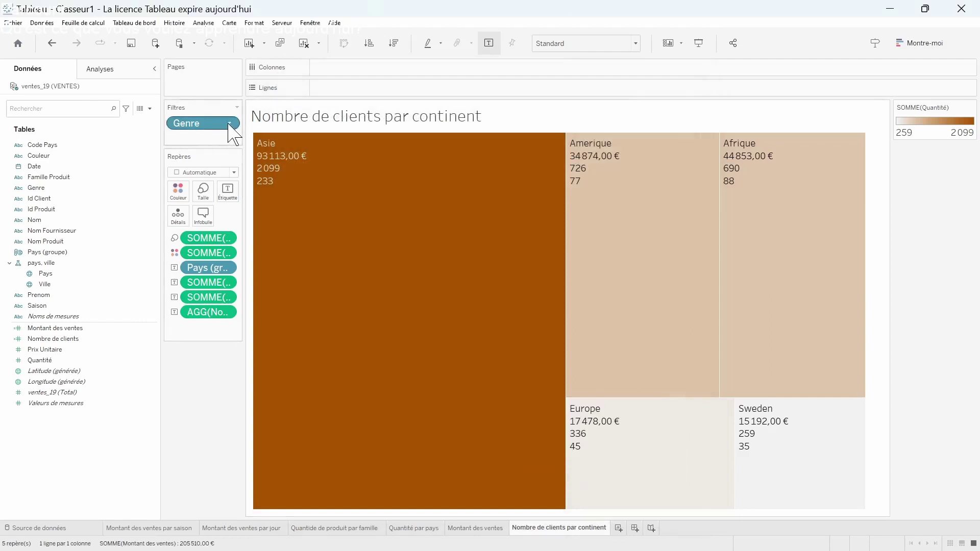
{"action": "left_click", "coordinate": [229, 123]}
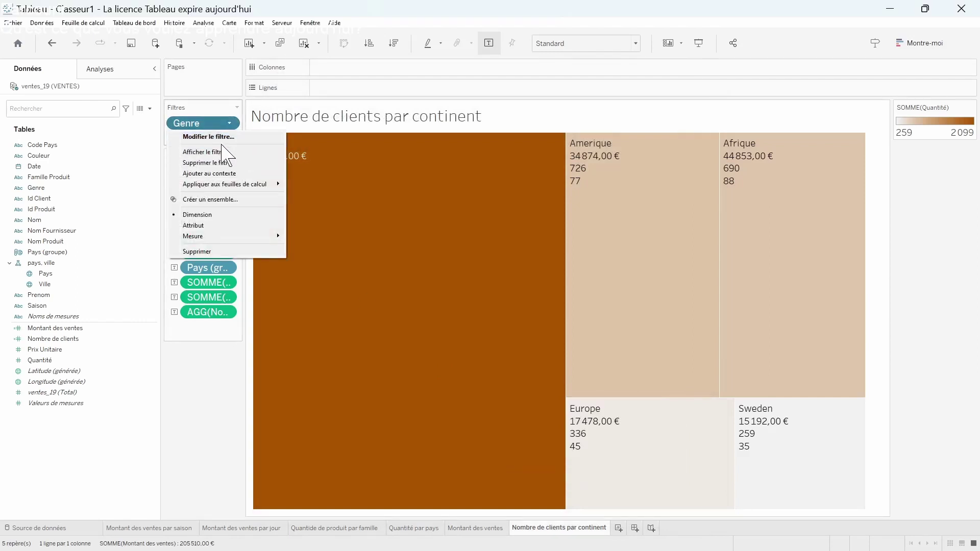
{"action": "left_click", "coordinate": [223, 151]}
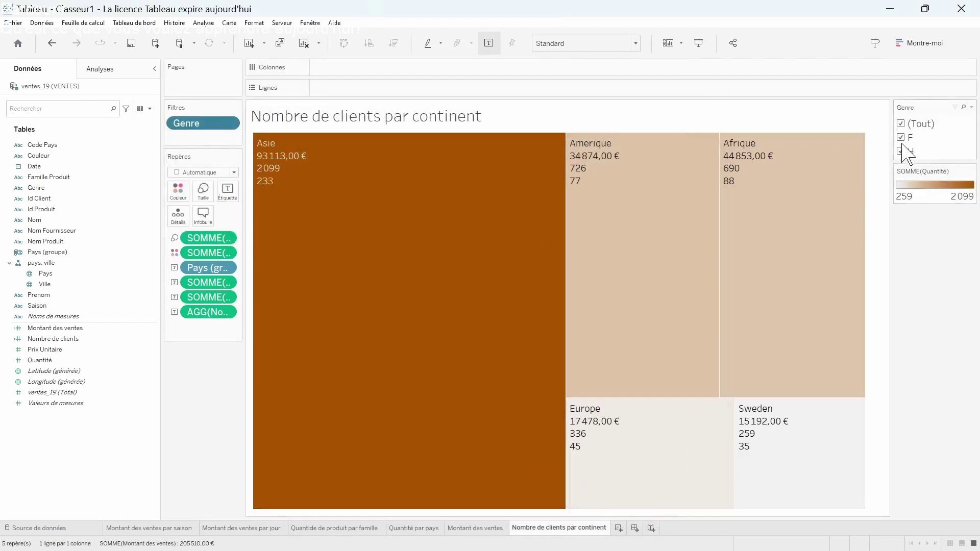
Try the Genre filter on H only and F only, restore both values, and move the filter card beneath the Repères card.
{"action": "left_click", "coordinate": [902, 143]}
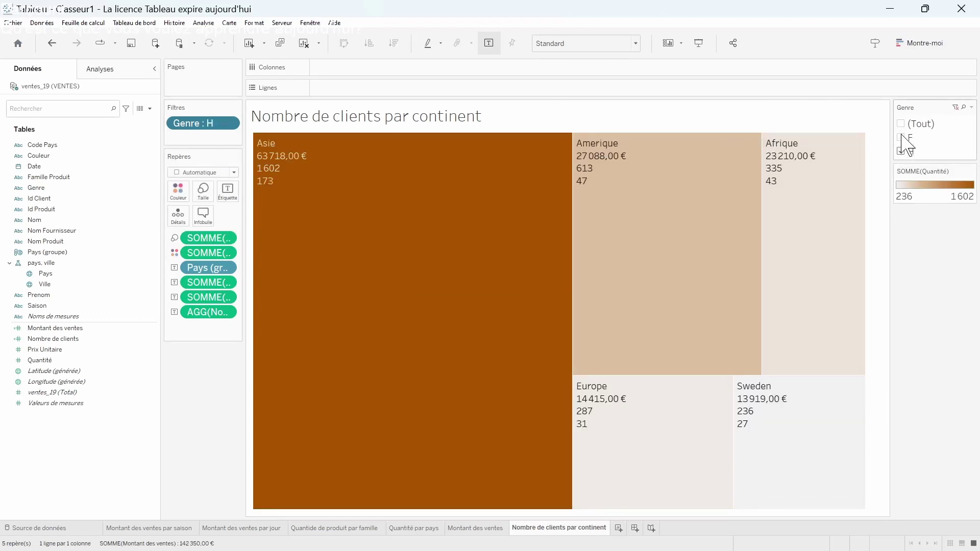
{"action": "left_click", "coordinate": [902, 137]}
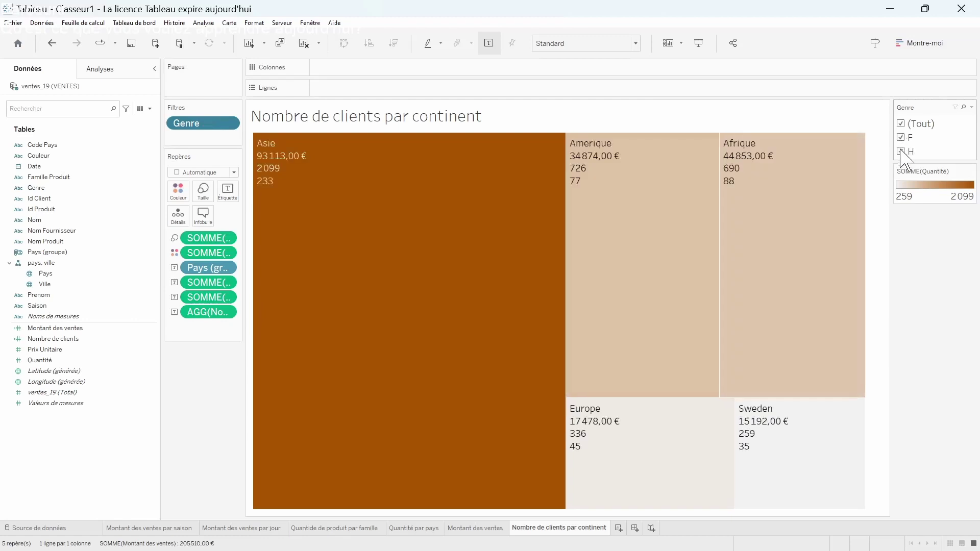
{"action": "left_click", "coordinate": [902, 151]}
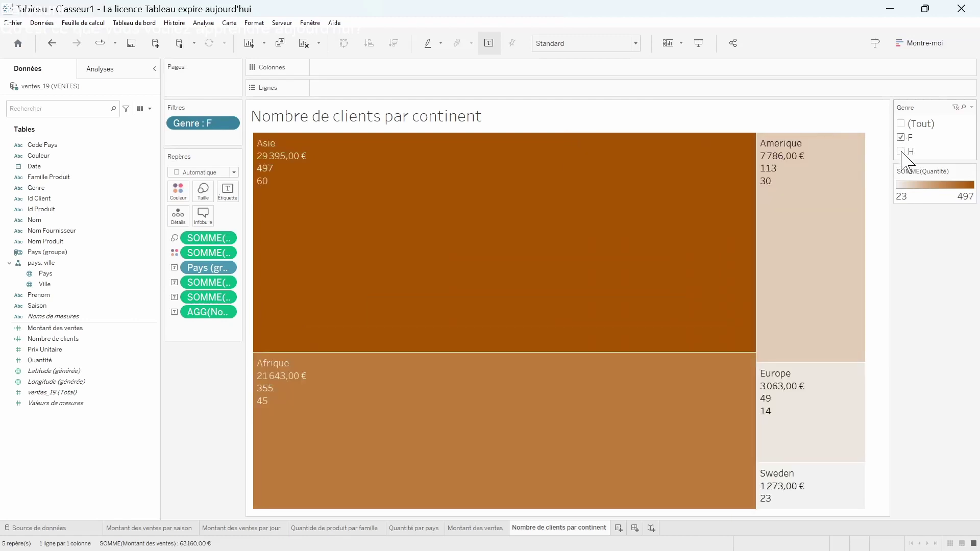
{"action": "left_click", "coordinate": [902, 151]}
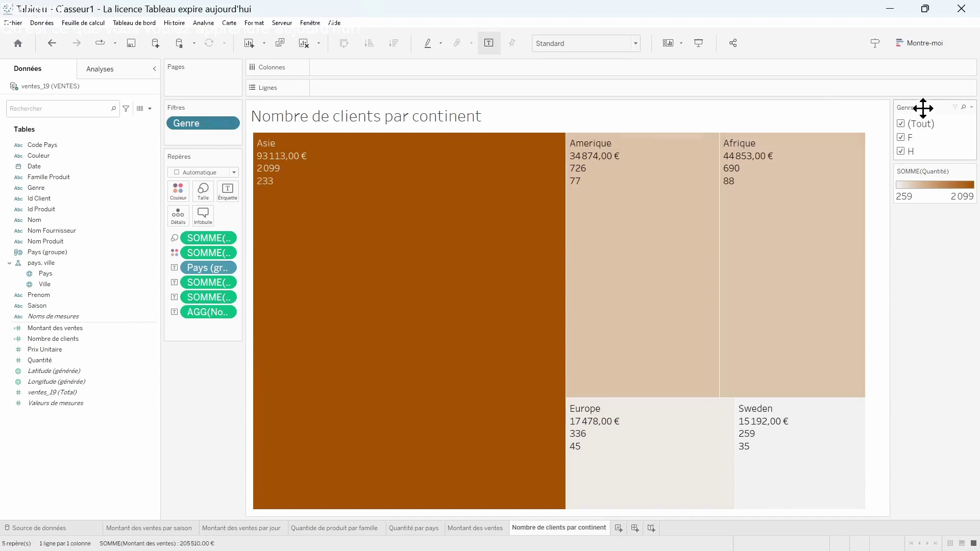
{"action": "left_click_drag", "start_coordinate": [923, 107], "coordinate": [209, 371]}
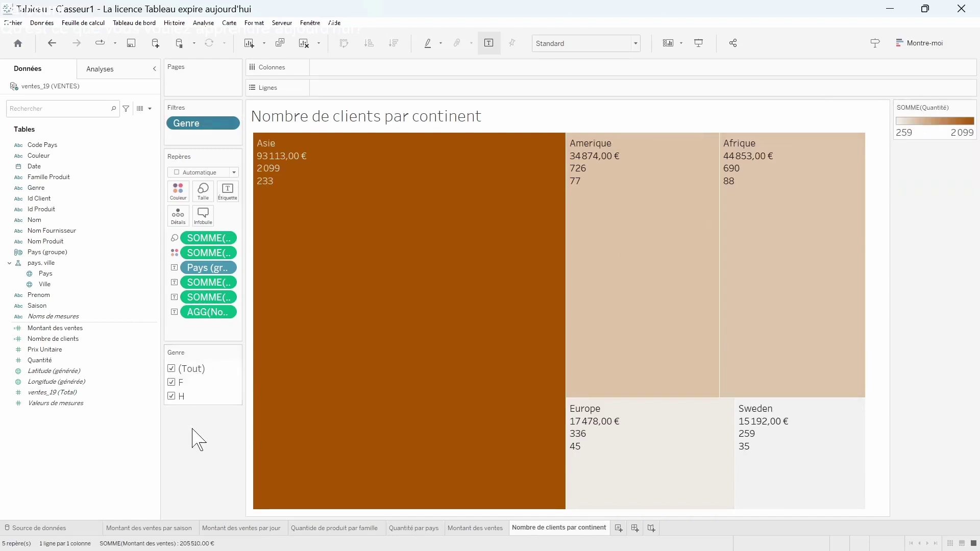
Review the finished worksheets one by one, from Montant des ventes par saison to Nombre de clients par continent.
{"action": "left_click", "coordinate": [137, 528]}
{"action": "left_click", "coordinate": [240, 528]}
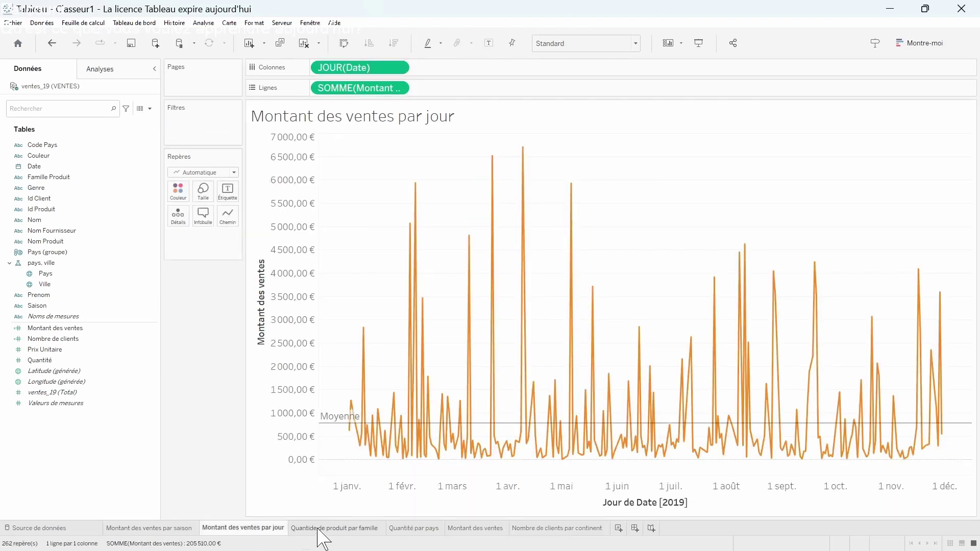
{"action": "left_click", "coordinate": [352, 529]}
{"action": "left_click", "coordinate": [413, 529]}
{"action": "left_click", "coordinate": [472, 529]}
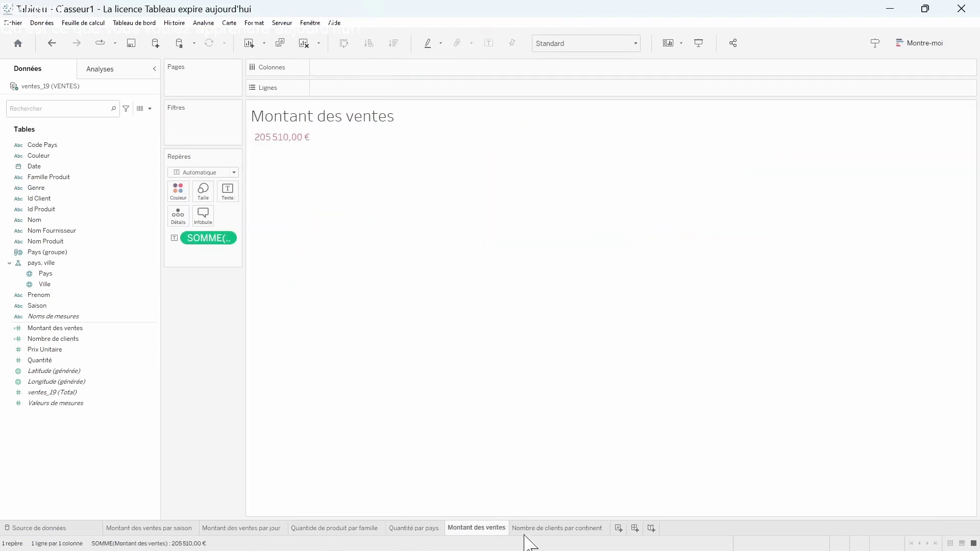
{"action": "left_click", "coordinate": [536, 529]}
{"action": "left_click", "coordinate": [464, 529]}
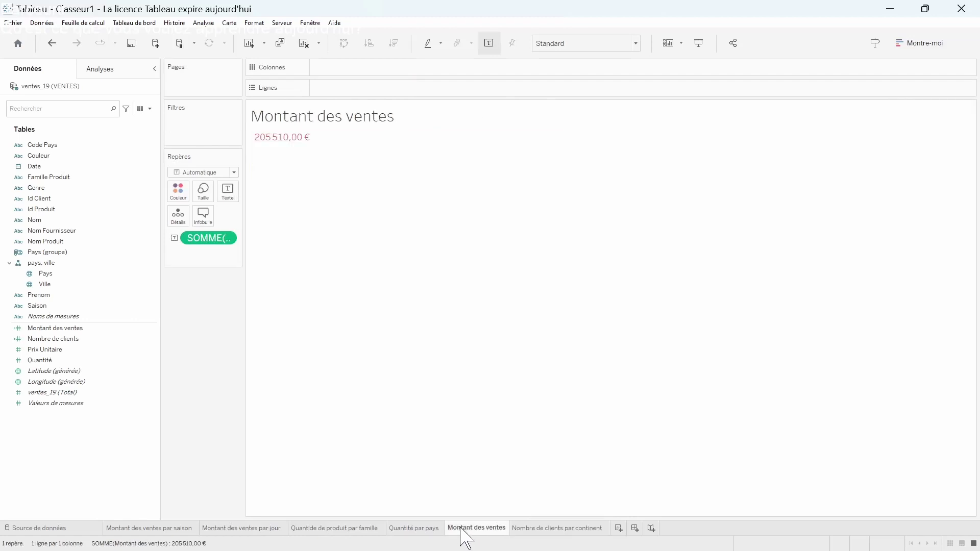
{"action": "left_click", "coordinate": [412, 529]}
{"action": "left_click", "coordinate": [331, 529]}
{"action": "left_click", "coordinate": [258, 528]}
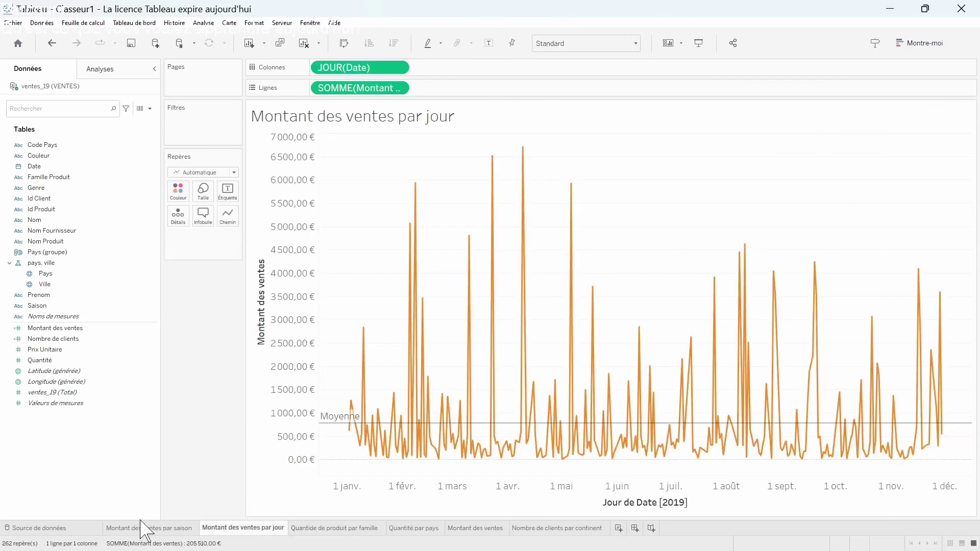
{"action": "left_click", "coordinate": [146, 529]}
{"action": "left_click", "coordinate": [473, 528]}
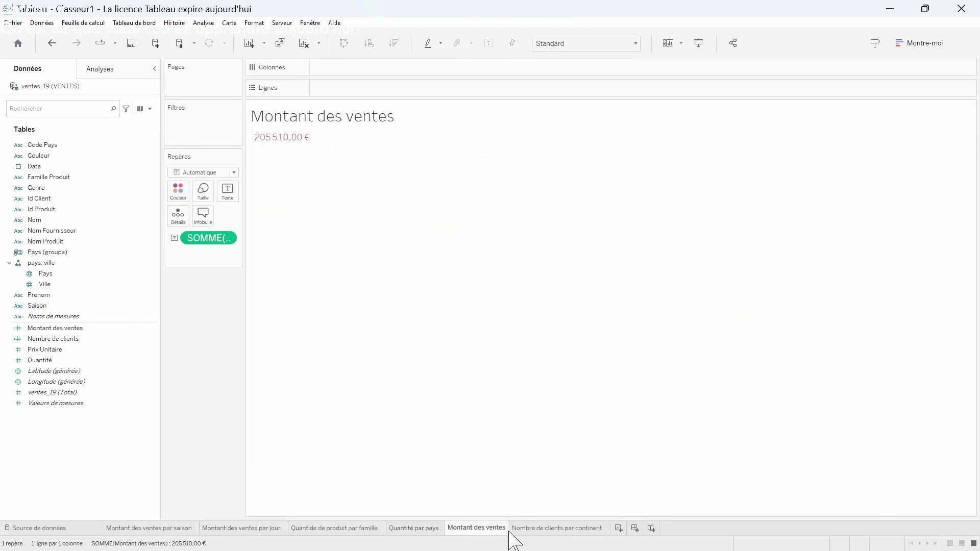
{"action": "left_click", "coordinate": [537, 528]}
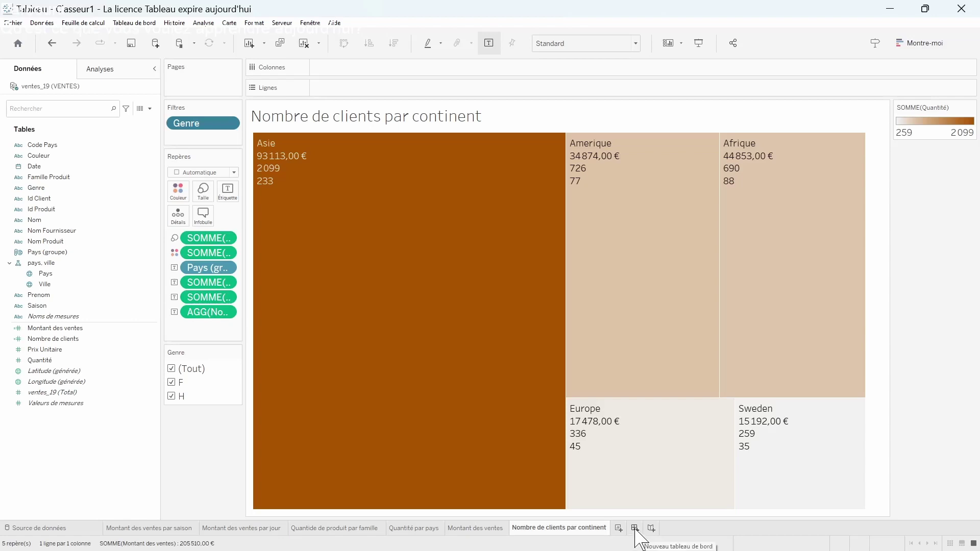
Create a new dashboard in the workbook and preview the worksheets available for it.
{"action": "left_click", "coordinate": [635, 528]}
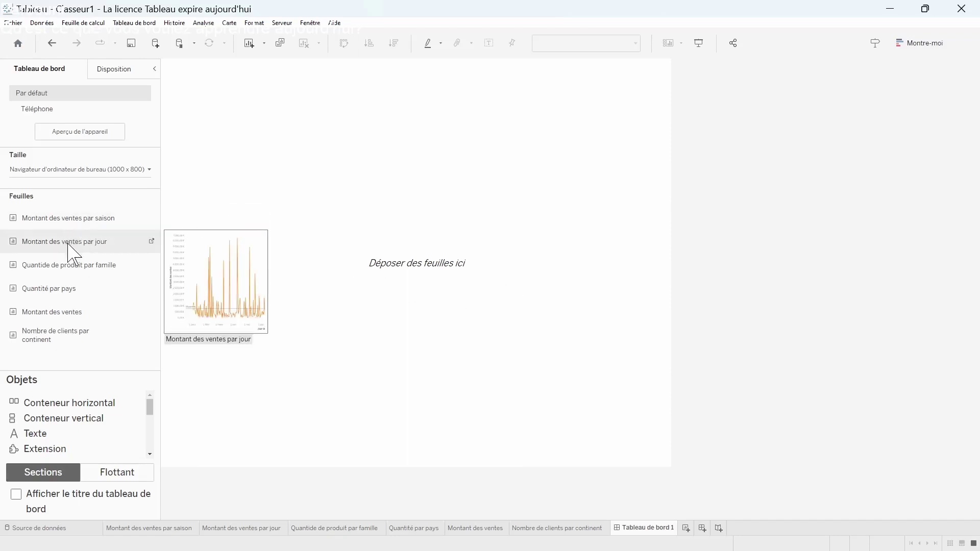
{"action": "mouse_move", "coordinate": [72, 273]}
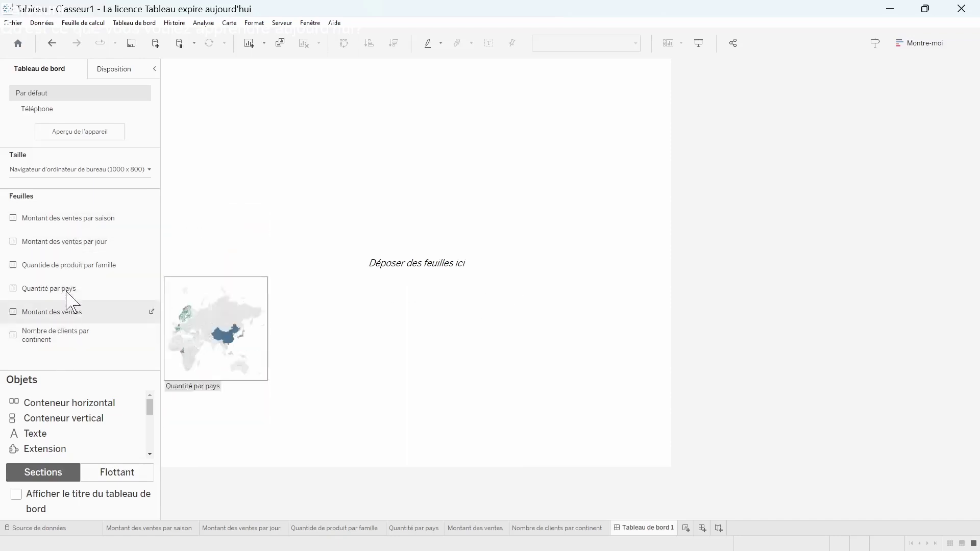
{"action": "mouse_move", "coordinate": [77, 354]}
{"action": "scroll", "coordinate": [48, 429], "scroll_direction": "down", "scroll_amount": 3}
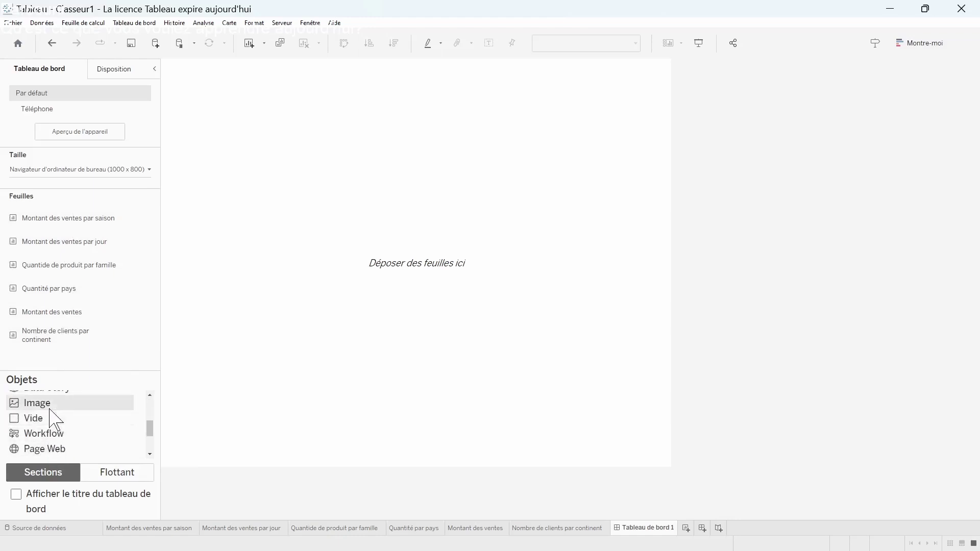
{"action": "scroll", "coordinate": [77, 454], "scroll_direction": "up", "scroll_amount": 2}
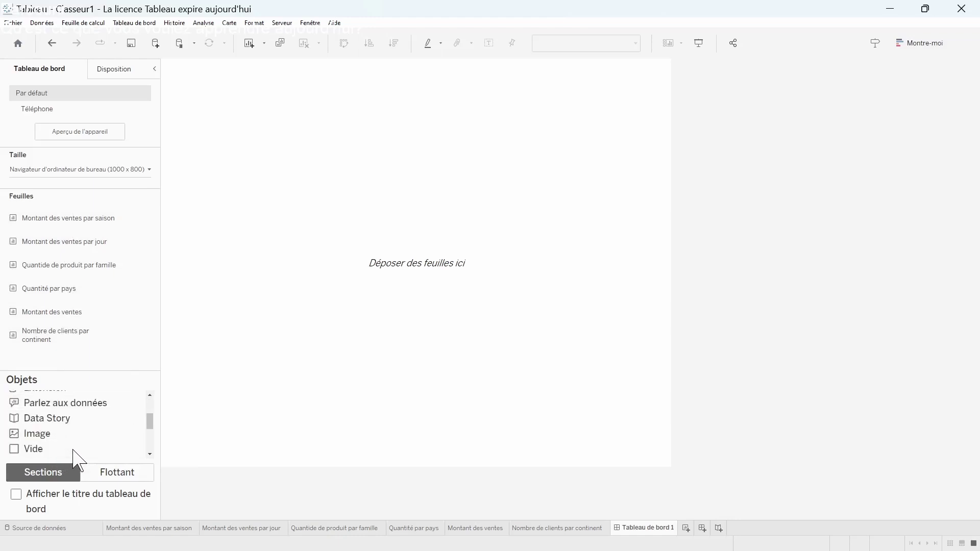
{"action": "scroll", "coordinate": [60, 440], "scroll_direction": "up", "scroll_amount": 4}
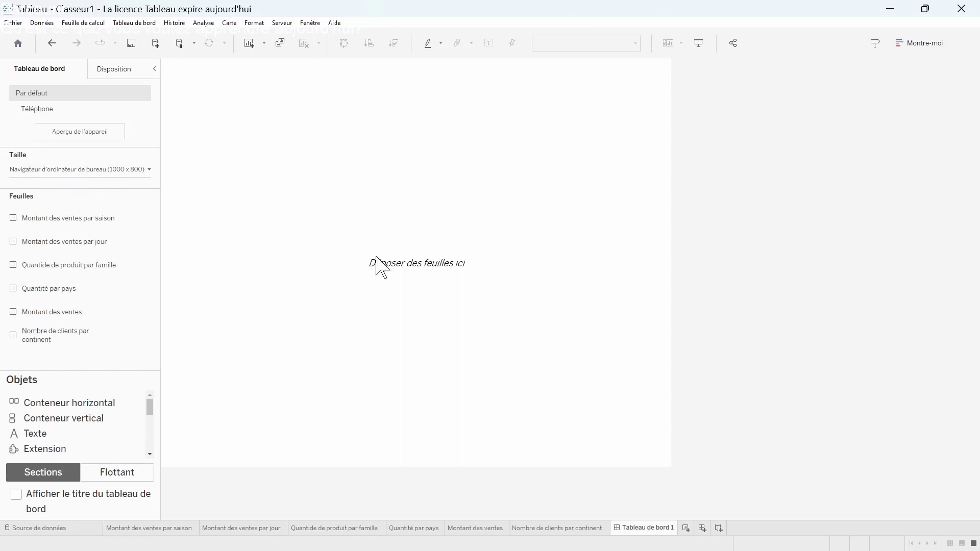
Try narrower fixed widths for the dashboard, such as 700 and 800 px, and restore the width to 1000 px.
{"action": "left_click", "coordinate": [149, 171]}
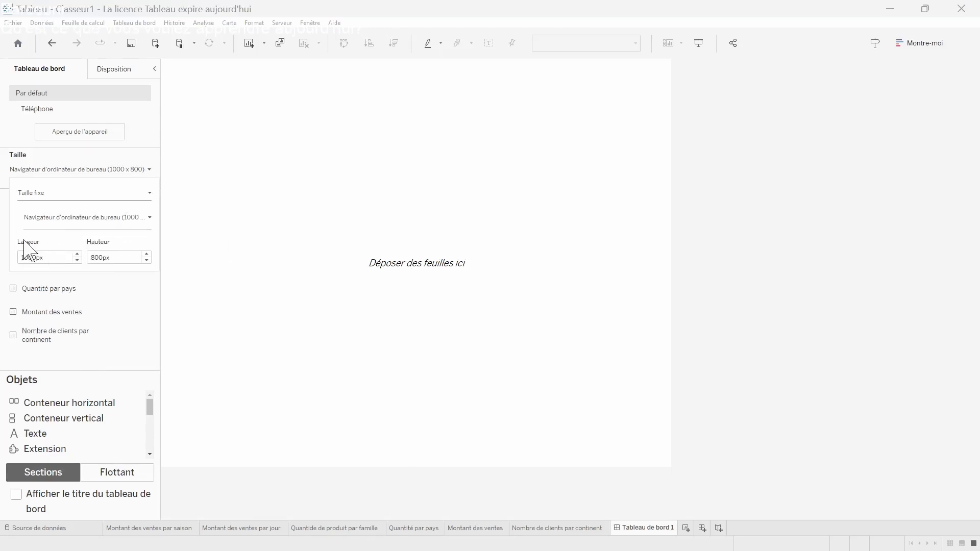
{"action": "left_click", "coordinate": [78, 261]}
{"action": "left_click", "coordinate": [77, 261]}
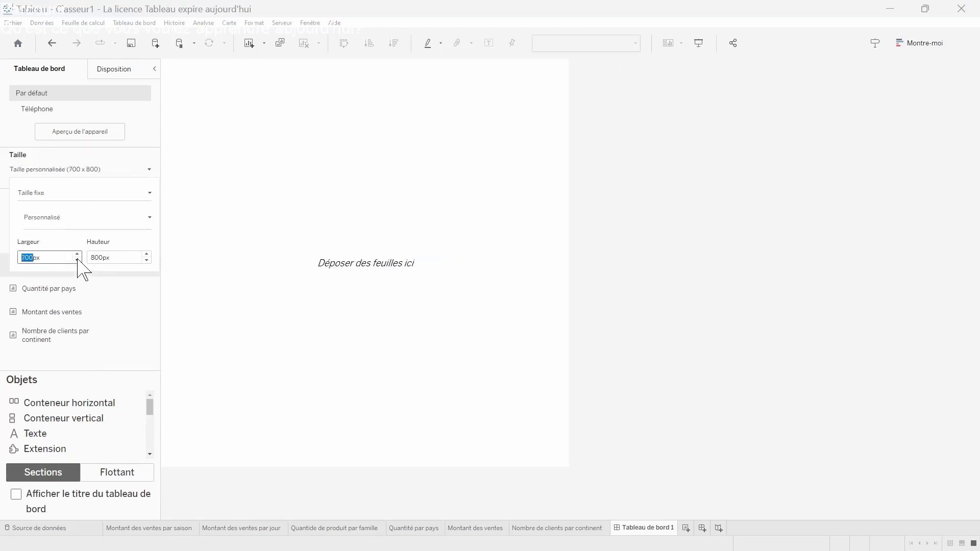
{"action": "left_click", "coordinate": [78, 260]}
{"action": "left_click", "coordinate": [78, 261]}
{"action": "left_click", "coordinate": [78, 254]}
{"action": "left_click", "coordinate": [77, 254]}
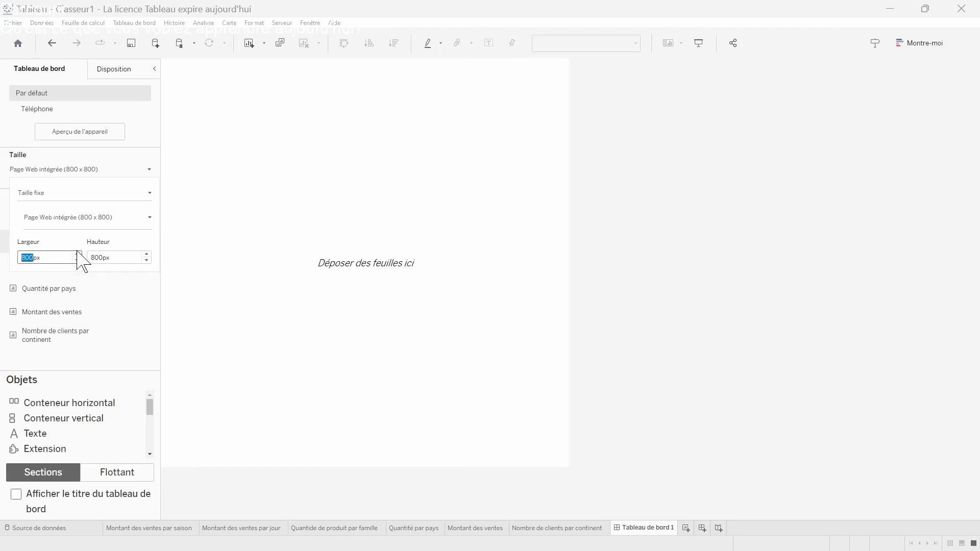
{"action": "left_click", "coordinate": [78, 255]}
{"action": "left_click", "coordinate": [77, 254]}
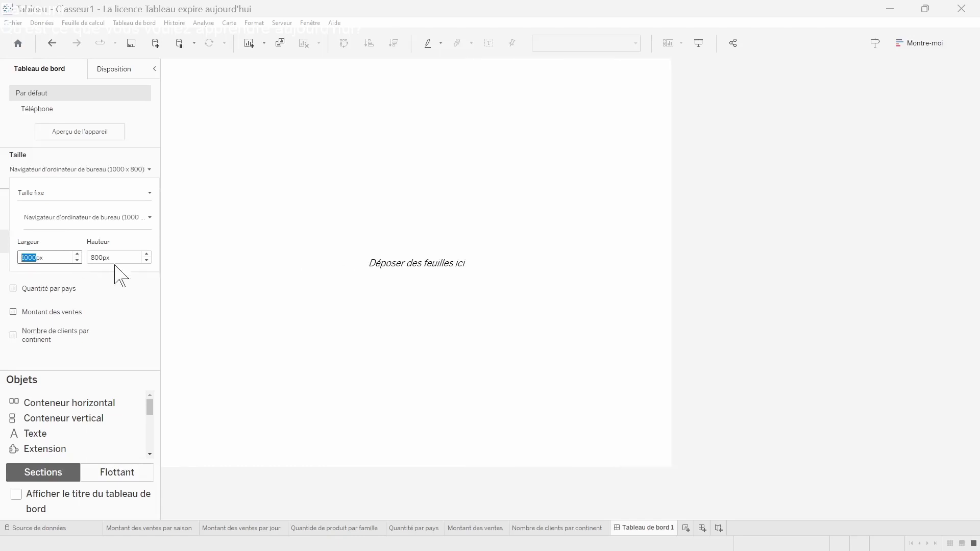
Try dashboard heights of 700 and 900 px, and restore the height to 800 px.
{"action": "left_click", "coordinate": [147, 260]}
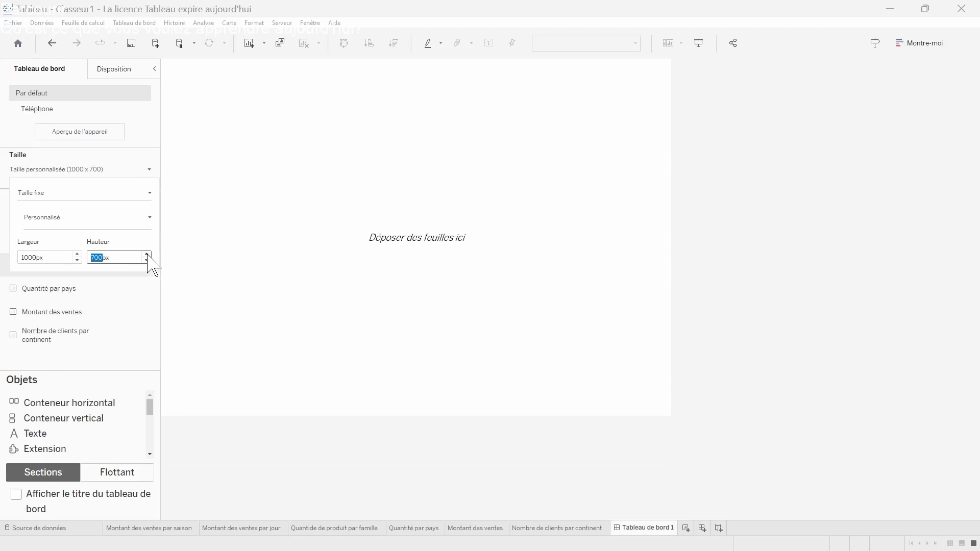
{"action": "left_click", "coordinate": [147, 254]}
{"action": "left_click", "coordinate": [147, 254]}
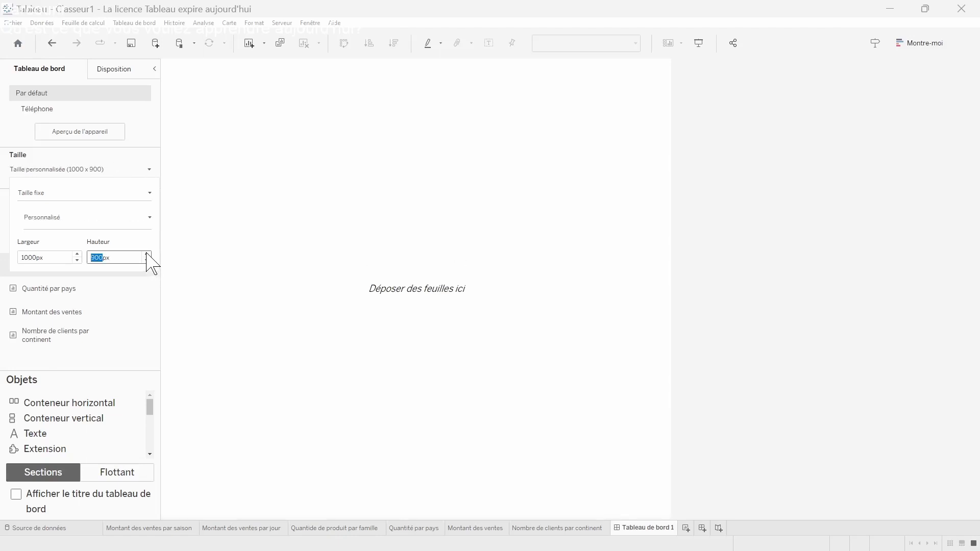
{"action": "left_click", "coordinate": [147, 260]}
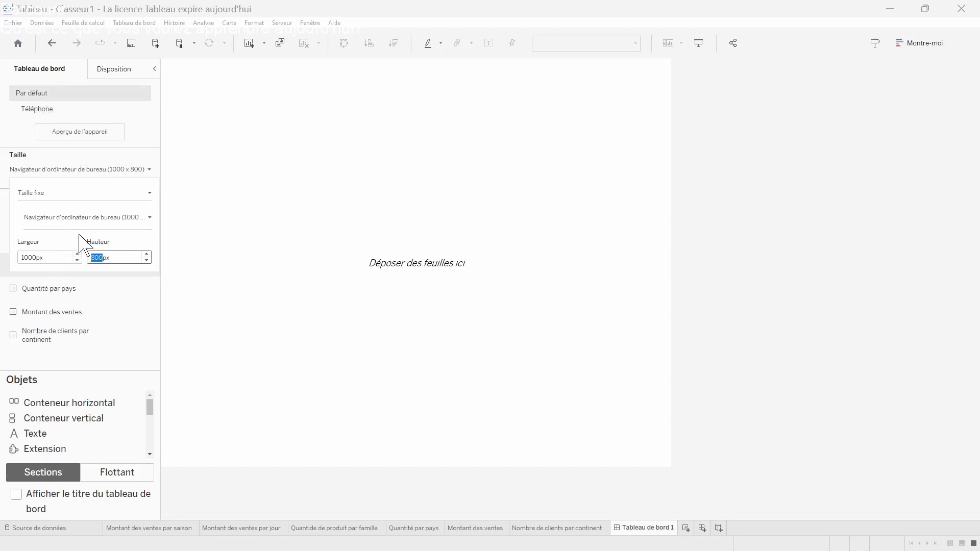
{"action": "left_click", "coordinate": [731, 215]}
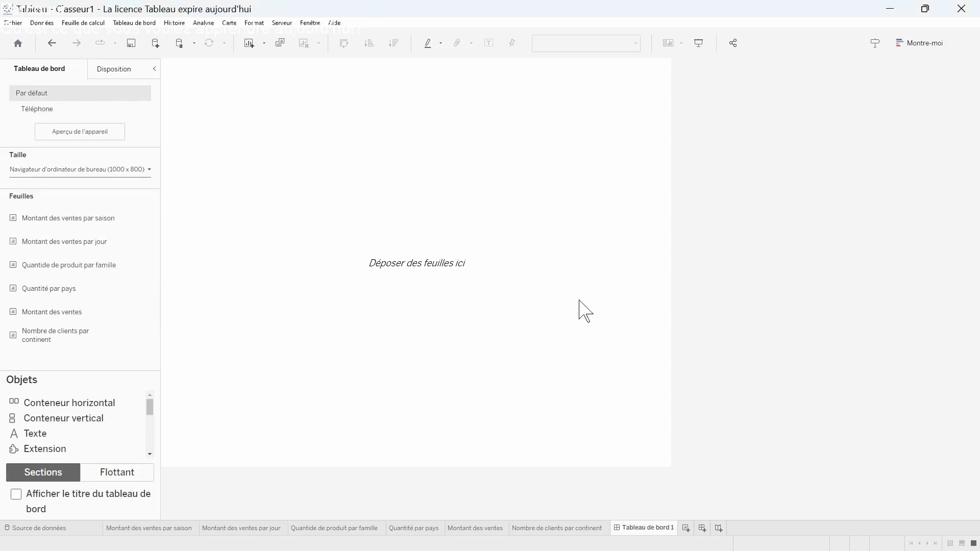
Place the Montant des ventes par saison sheet on the empty dashboard and try its Pays filter on France.
{"action": "mouse_move", "coordinate": [30, 286]}
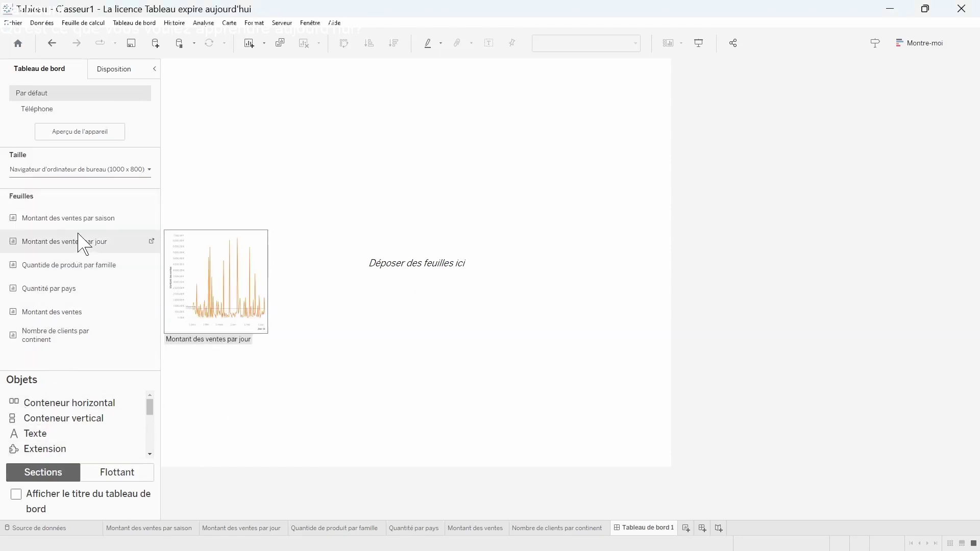
{"action": "mouse_move", "coordinate": [75, 224]}
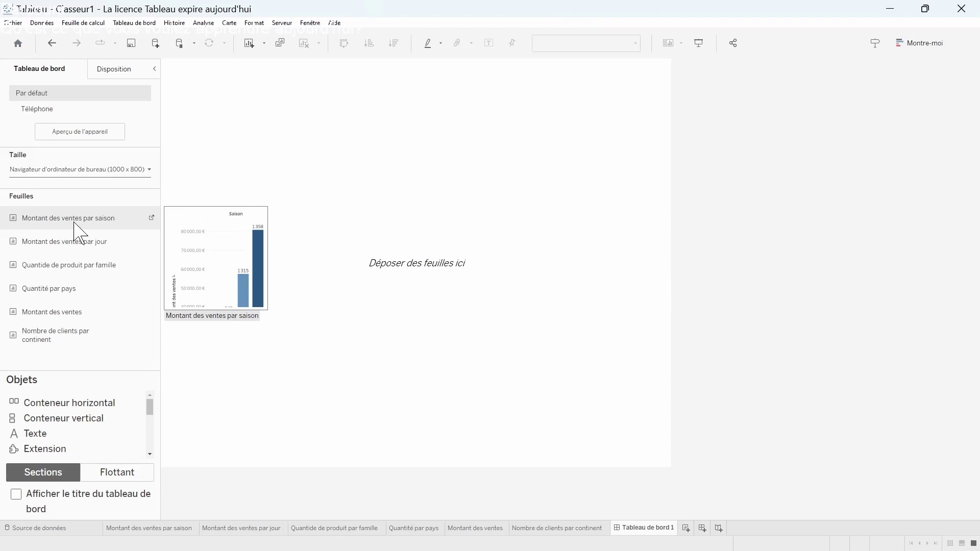
{"action": "left_click_drag", "start_coordinate": [69, 225], "coordinate": [271, 193]}
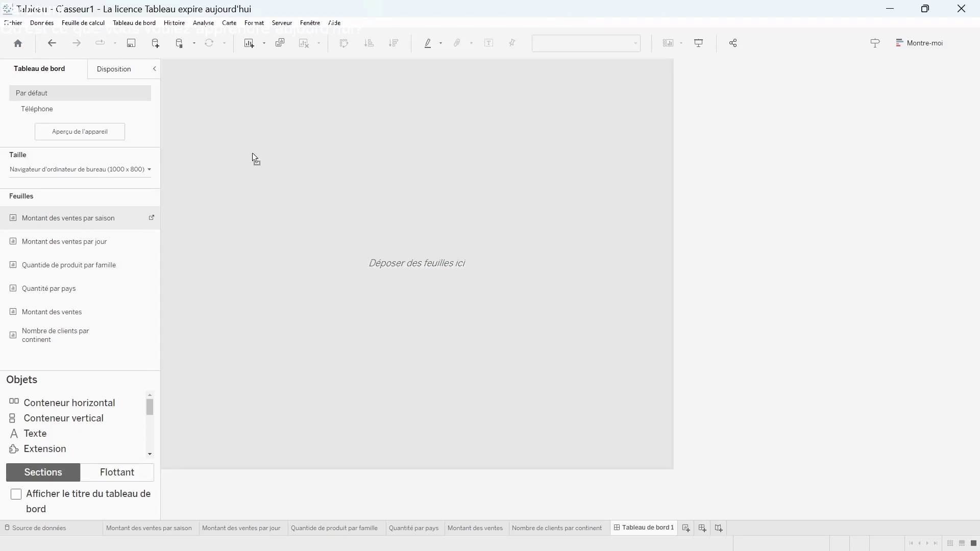
{"action": "left_click_drag", "start_coordinate": [252, 152], "coordinate": [225, 147]}
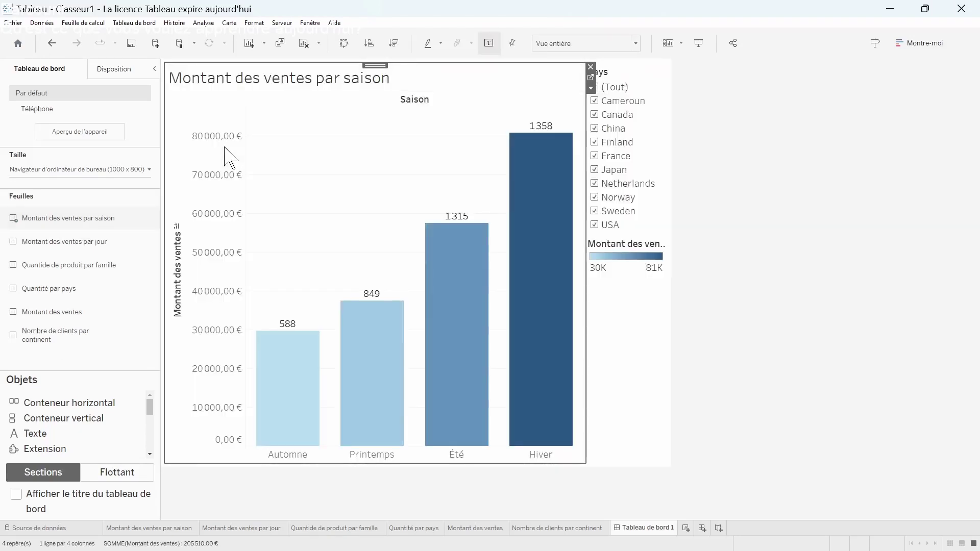
{"action": "mouse_move", "coordinate": [533, 156]}
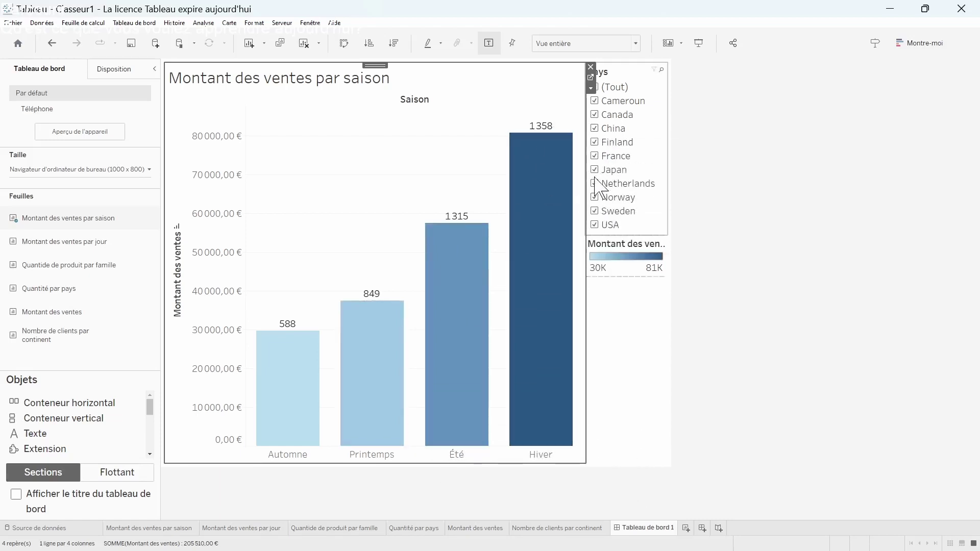
{"action": "left_click", "coordinate": [597, 156]}
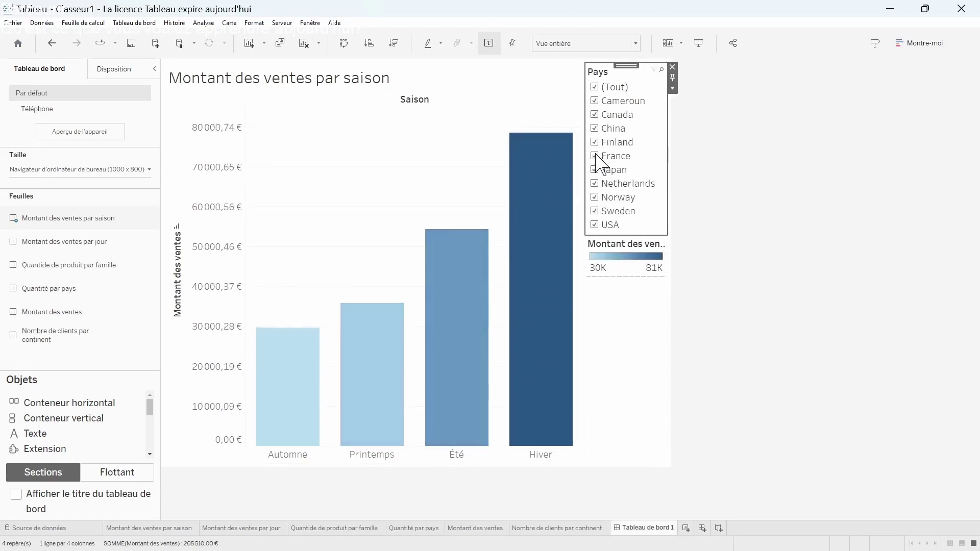
Add the Montant des ventes par jour sheet to the dashboard beneath the seasonal bar chart.
{"action": "mouse_move", "coordinate": [61, 254]}
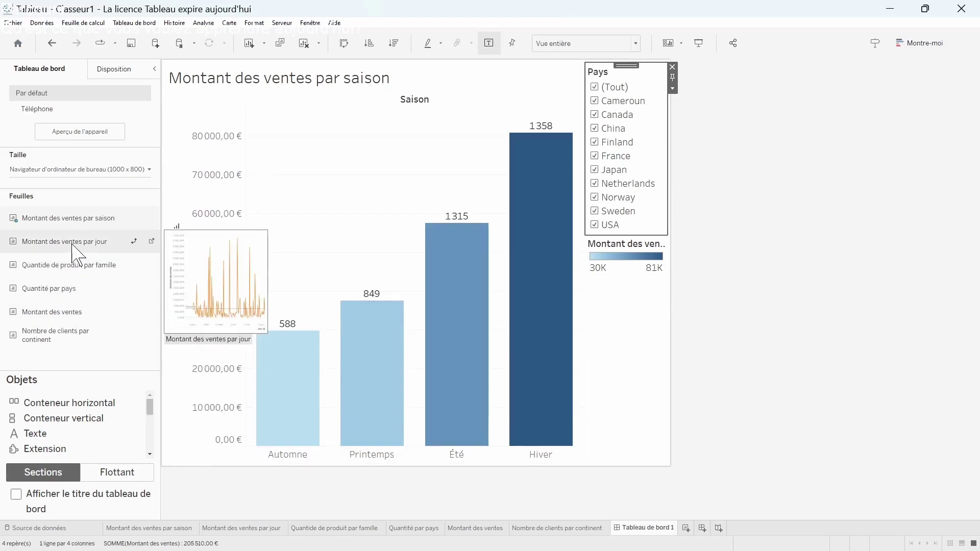
{"action": "left_click_drag", "start_coordinate": [72, 245], "coordinate": [541, 447]}
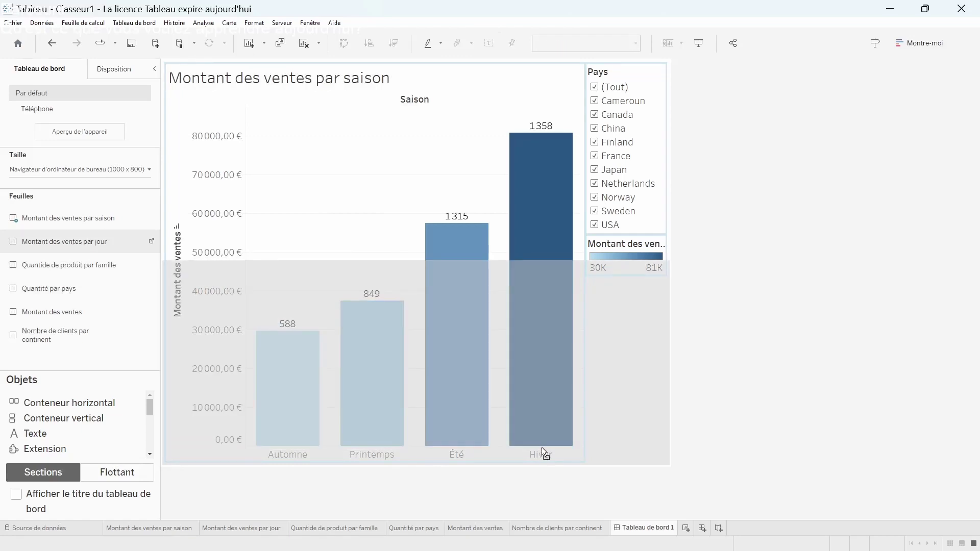
{"action": "mouse_move", "coordinate": [541, 447]}
{"action": "left_mouse_down"}
{"action": "mouse_move", "coordinate": [657, 347]}
{"action": "mouse_move", "coordinate": [651, 340]}
{"action": "mouse_move", "coordinate": [668, 352]}
{"action": "mouse_move", "coordinate": [582, 362]}
{"action": "mouse_move", "coordinate": [613, 360]}
{"action": "mouse_move", "coordinate": [501, 202]}
{"action": "mouse_move", "coordinate": [400, 101]}
{"action": "mouse_move", "coordinate": [366, 361]}
{"action": "left_mouse_up"}
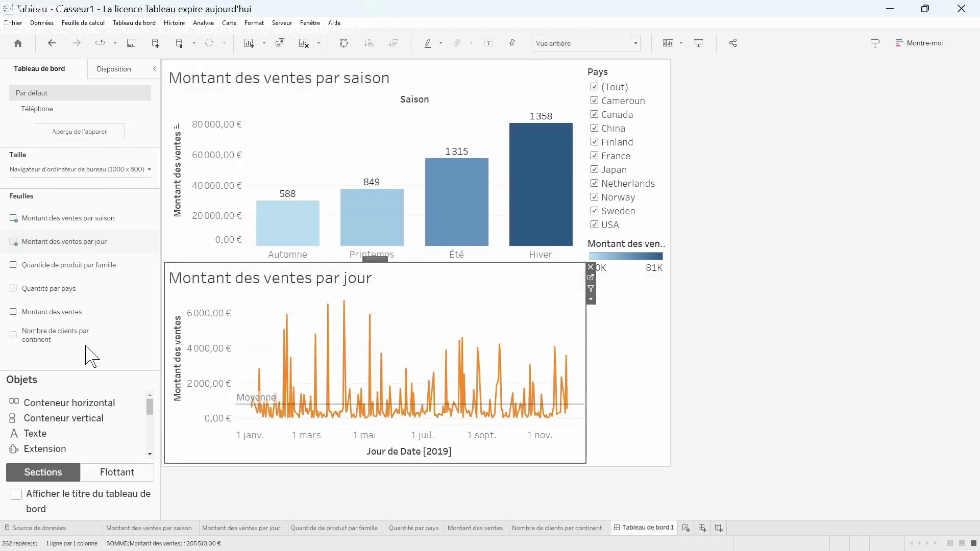
Try placing the Montant des ventes and Nombre de clients par continent sheets beside the seasonal bar chart.
{"action": "mouse_move", "coordinate": [104, 276]}
{"action": "mouse_move", "coordinate": [86, 320]}
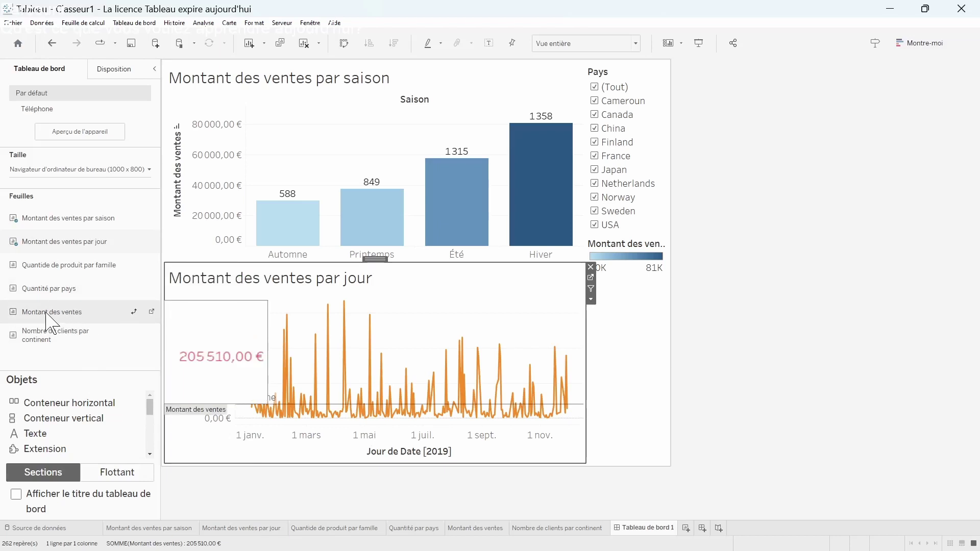
{"action": "left_click_drag", "start_coordinate": [46, 314], "coordinate": [193, 148]}
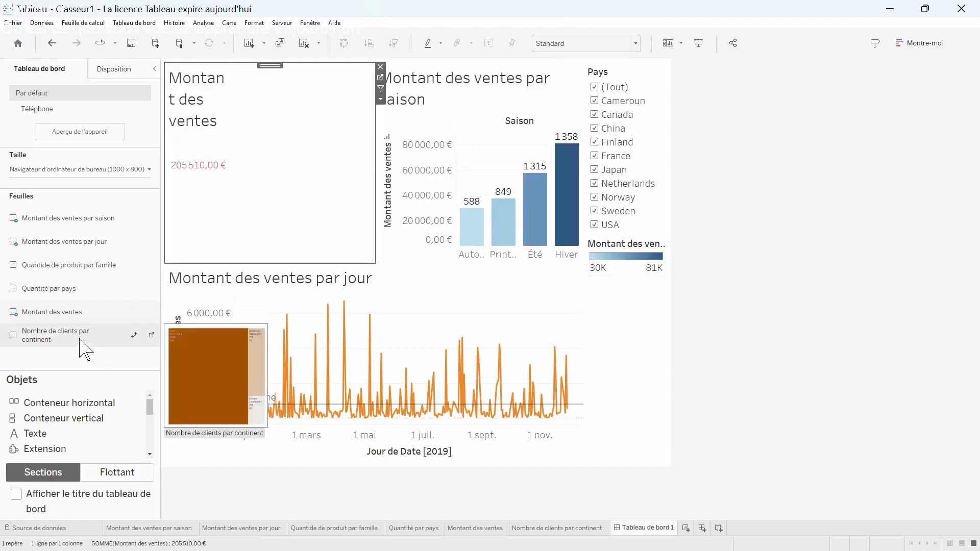
{"action": "left_click_drag", "start_coordinate": [88, 332], "coordinate": [188, 200]}
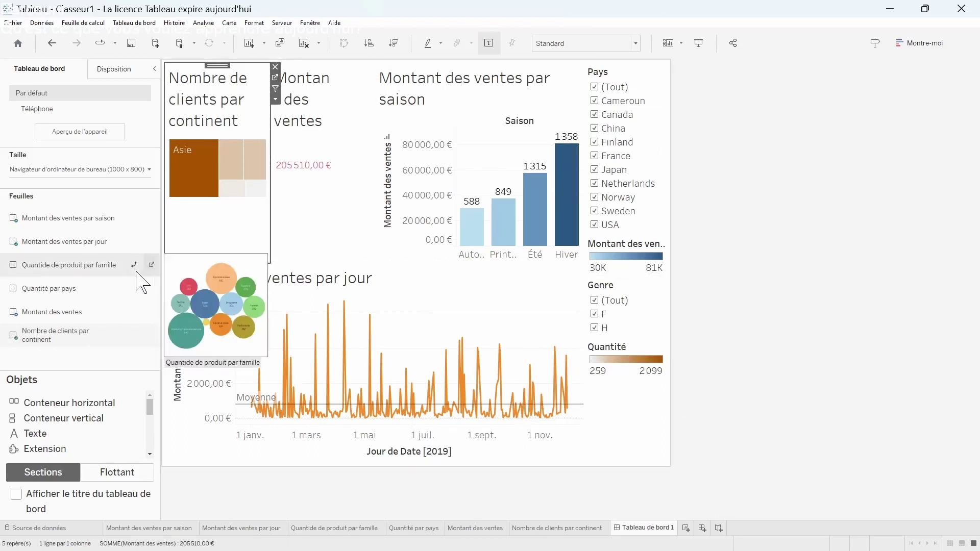
Set the dashboard's fixed size to 1500 px wide and 900 px high.
{"action": "left_click", "coordinate": [149, 169]}
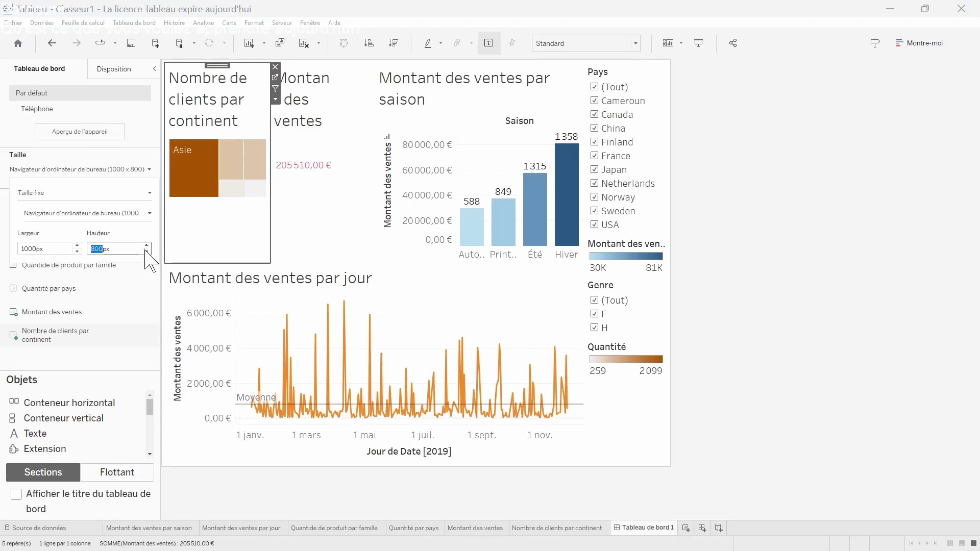
{"action": "left_click", "coordinate": [77, 251]}
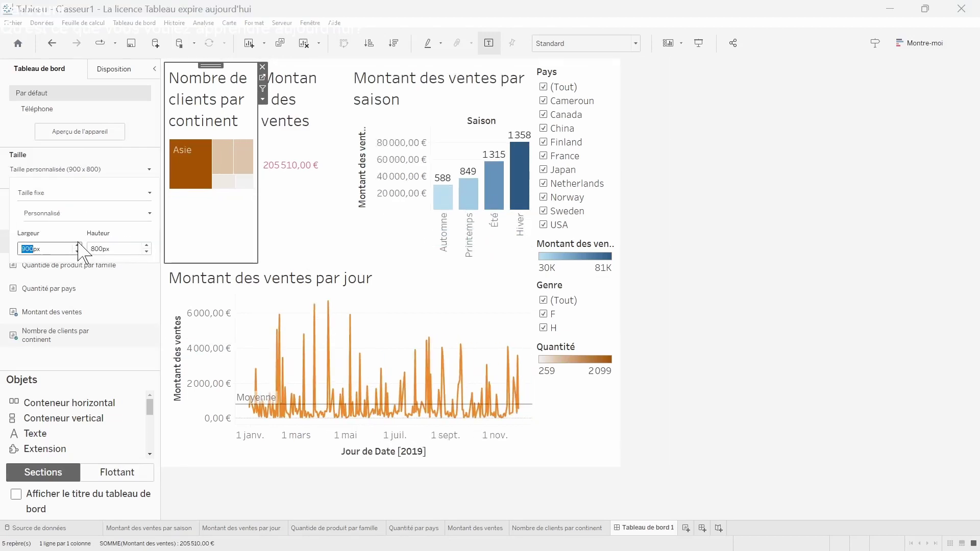
{"action": "left_click", "coordinate": [77, 245]}
{"action": "left_click", "coordinate": [78, 245]}
{"action": "left_click", "coordinate": [78, 245]}
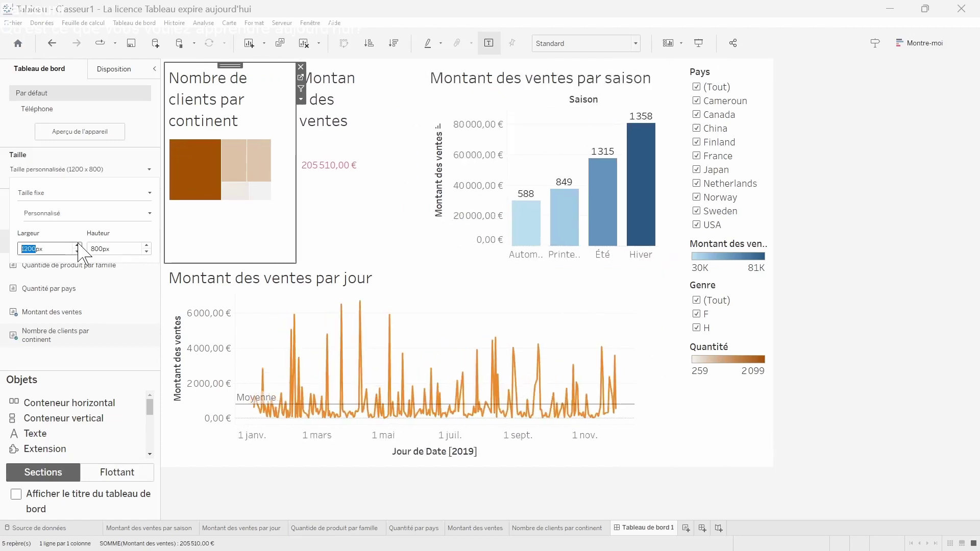
{"action": "left_click", "coordinate": [78, 245]}
{"action": "left_click", "coordinate": [78, 246]}
{"action": "left_click", "coordinate": [78, 245]}
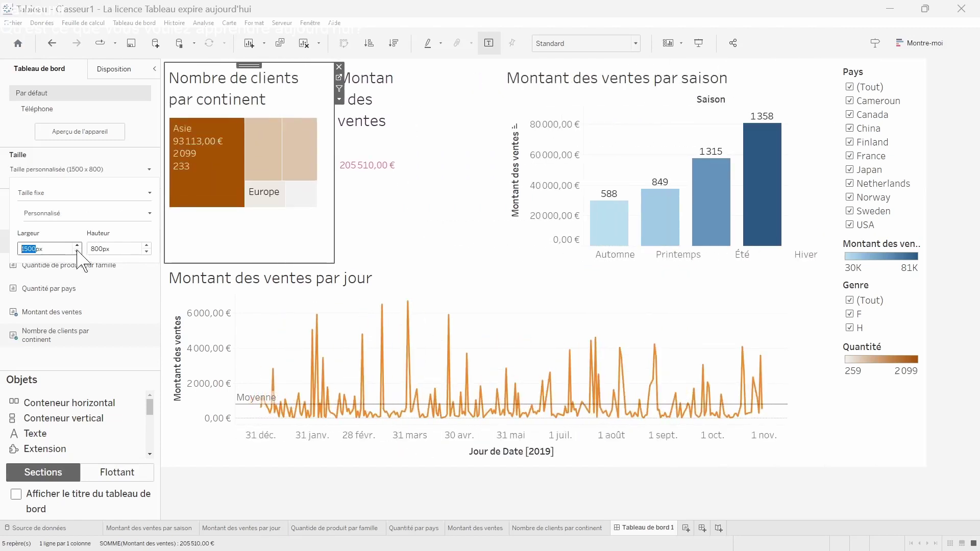
{"action": "left_click", "coordinate": [147, 252]}
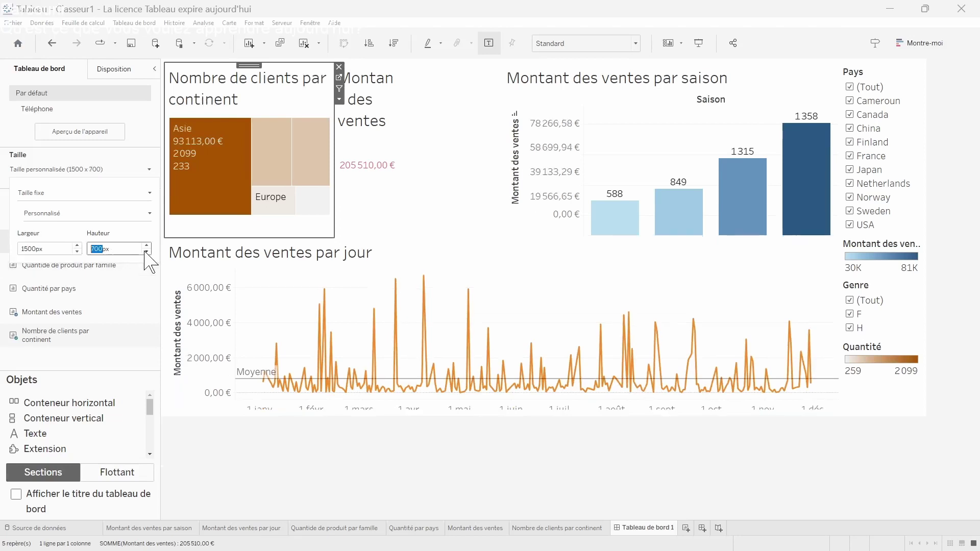
{"action": "left_click", "coordinate": [147, 246]}
{"action": "left_click", "coordinate": [146, 245]}
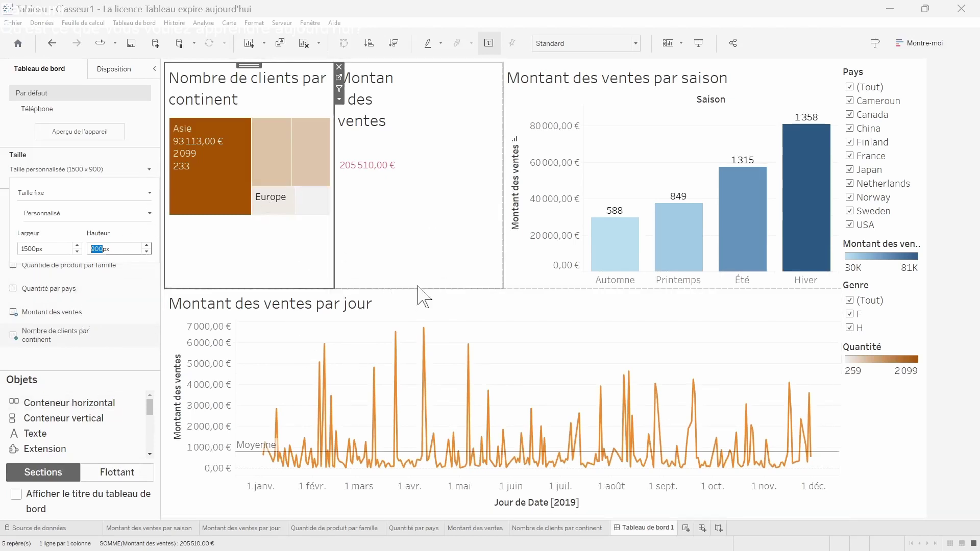
{"action": "mouse_move", "coordinate": [414, 287]}
{"action": "left_mouse_down"}
{"action": "mouse_move", "coordinate": [424, 188]}
{"action": "mouse_move", "coordinate": [421, 289]}
{"action": "left_mouse_up"}
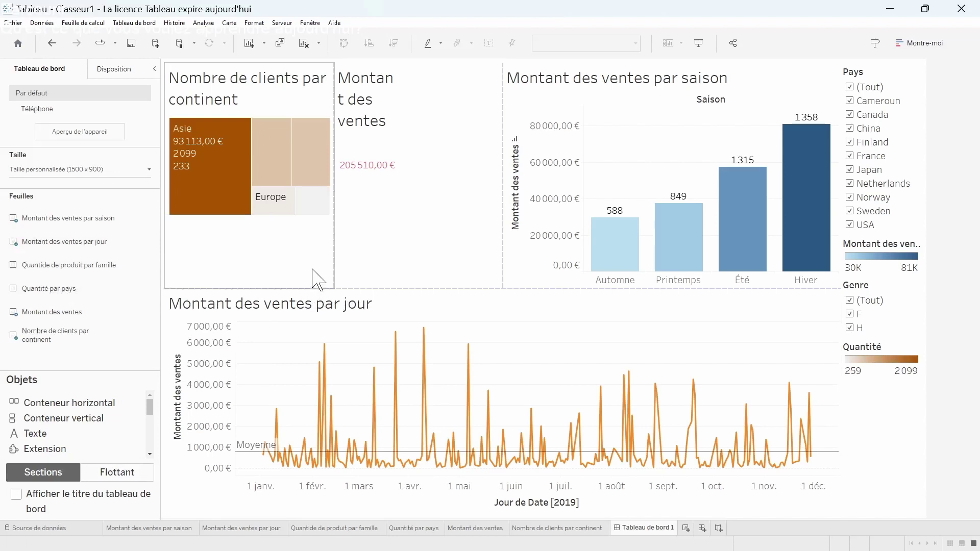
Remove the Montant des ventes and Nombre de clients par continent sheets from the dashboard.
{"action": "left_click", "coordinate": [363, 284]}
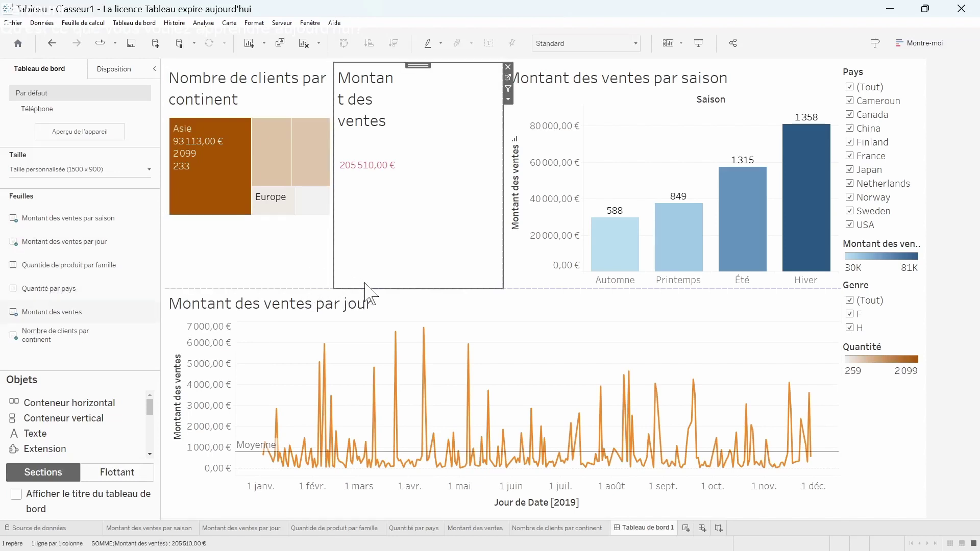
{"action": "left_click", "coordinate": [508, 67]}
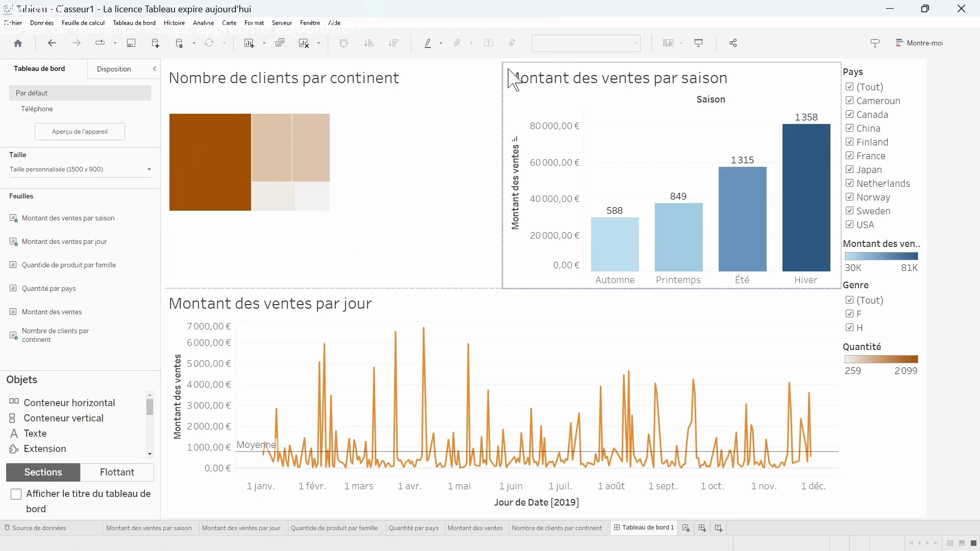
{"action": "left_click", "coordinate": [495, 279]}
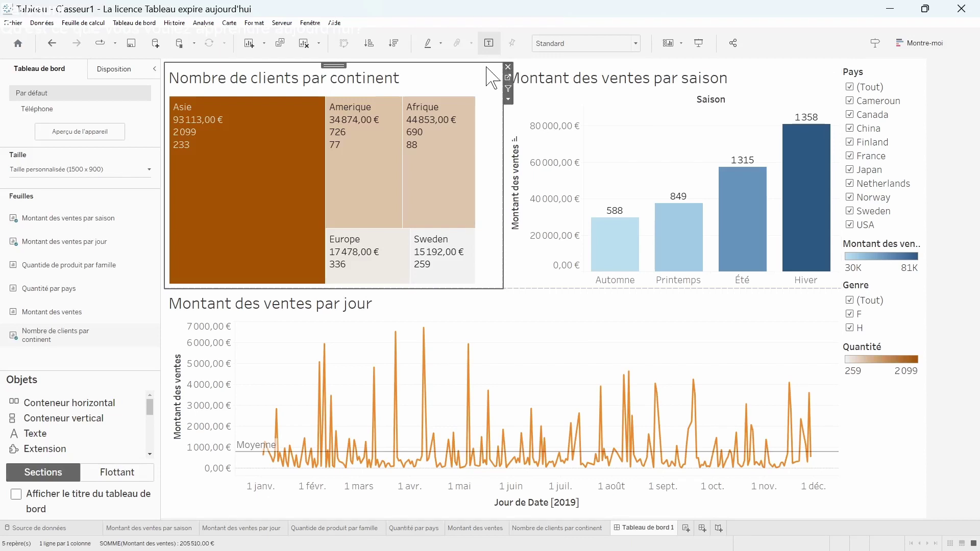
{"action": "left_click", "coordinate": [509, 66]}
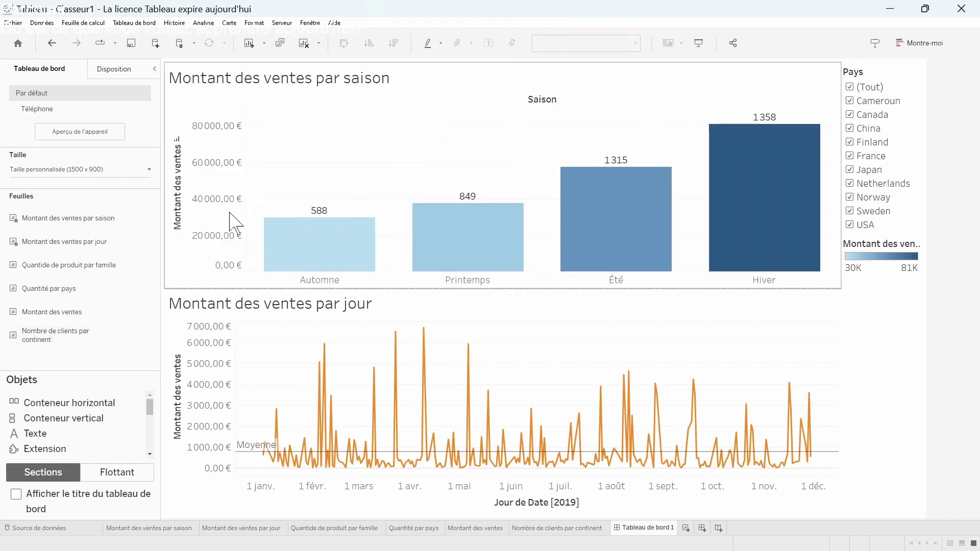
{"action": "mouse_move", "coordinate": [60, 273]}
{"action": "mouse_move", "coordinate": [65, 295]}
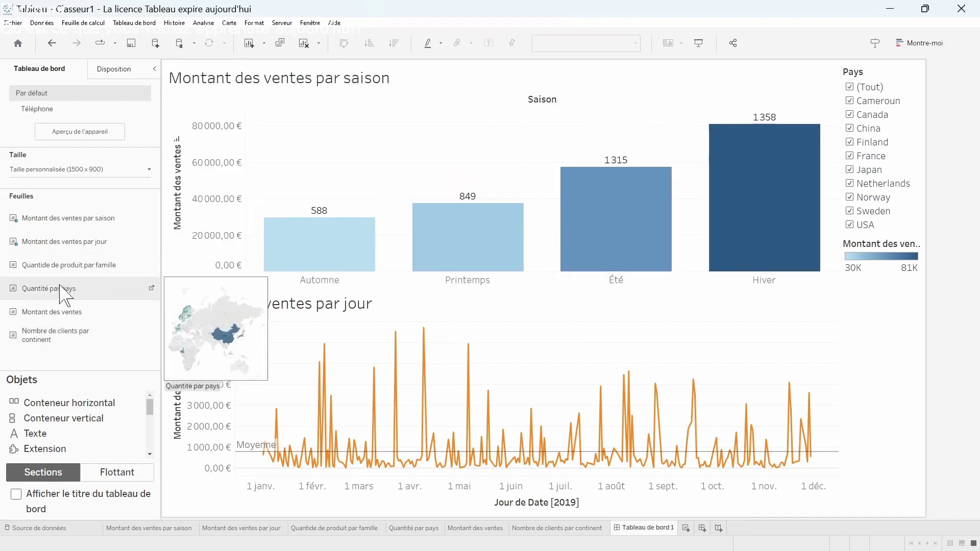
Add the Quantité par pays sheet beside the daily sales chart and the Quantide de produit par famille sheet beside the seasonal bar chart.
{"action": "left_click_drag", "start_coordinate": [61, 301], "coordinate": [659, 398]}
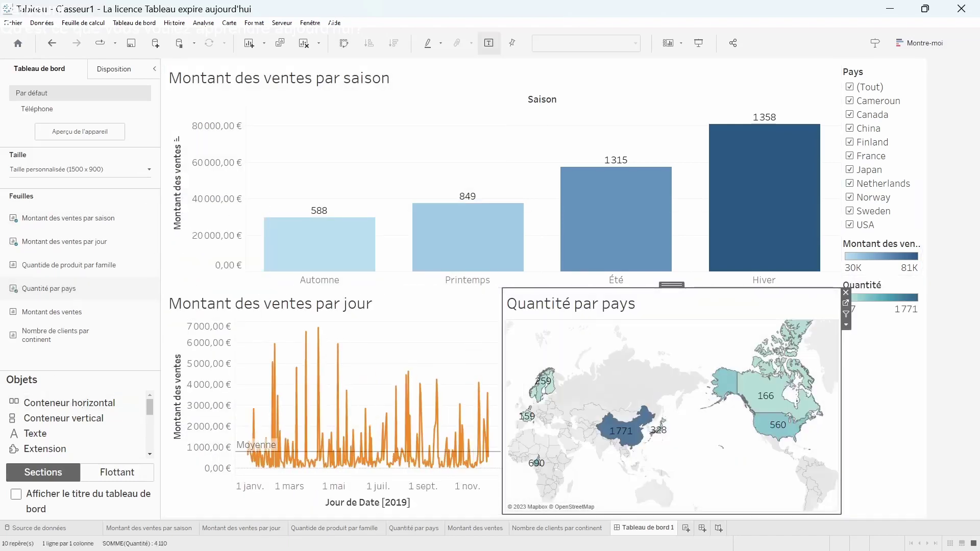
{"action": "mouse_move", "coordinate": [68, 247]}
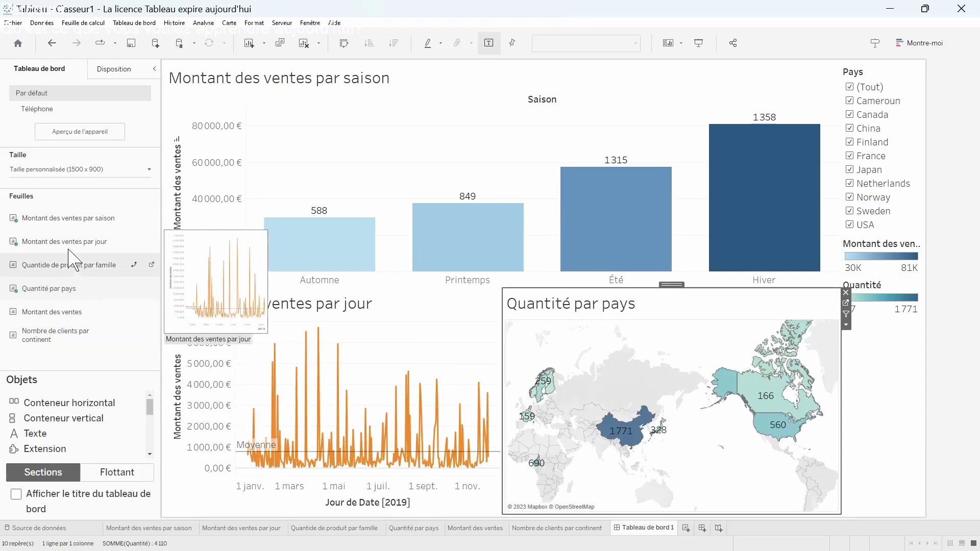
{"action": "mouse_move", "coordinate": [72, 228]}
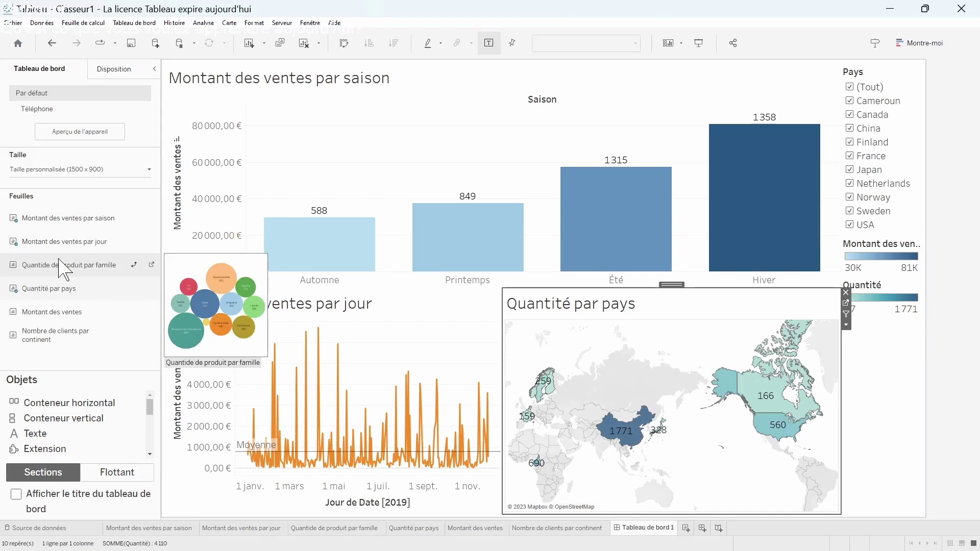
{"action": "left_click_drag", "start_coordinate": [59, 263], "coordinate": [210, 176]}
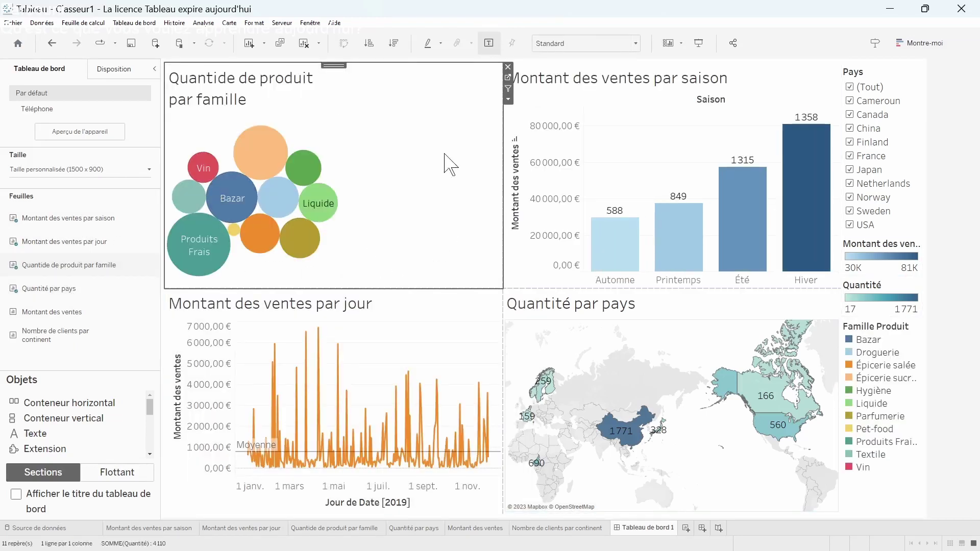
Fit the Quantide de produit par famille bubble chart to its frame with the Vue entière option.
{"action": "left_click", "coordinate": [508, 99]}
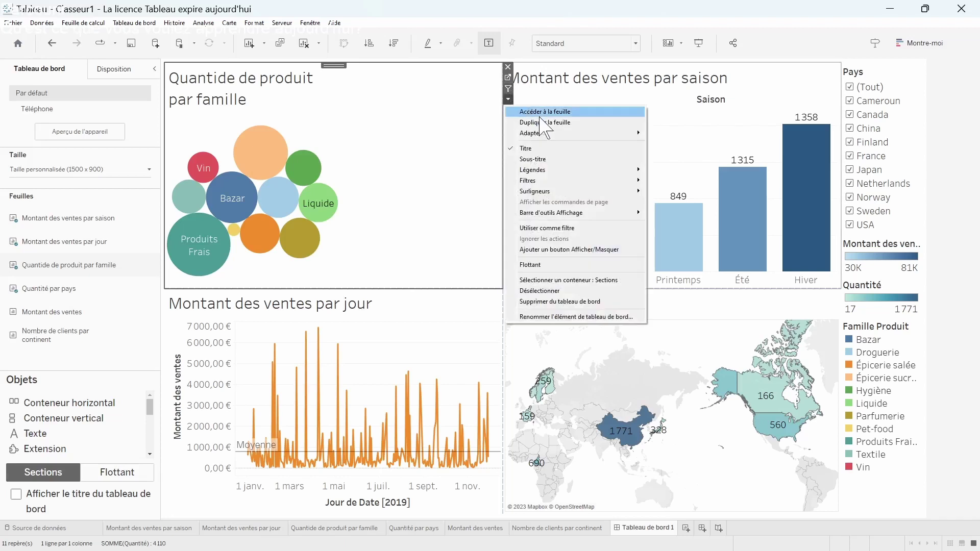
{"action": "mouse_move", "coordinate": [584, 134]}
{"action": "left_click", "coordinate": [673, 148]}
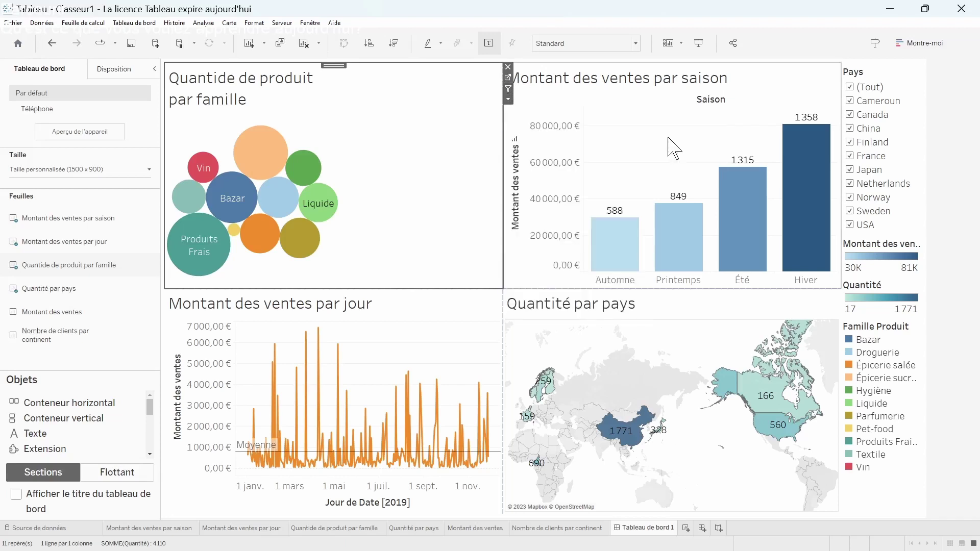
{"action": "left_click", "coordinate": [508, 99]}
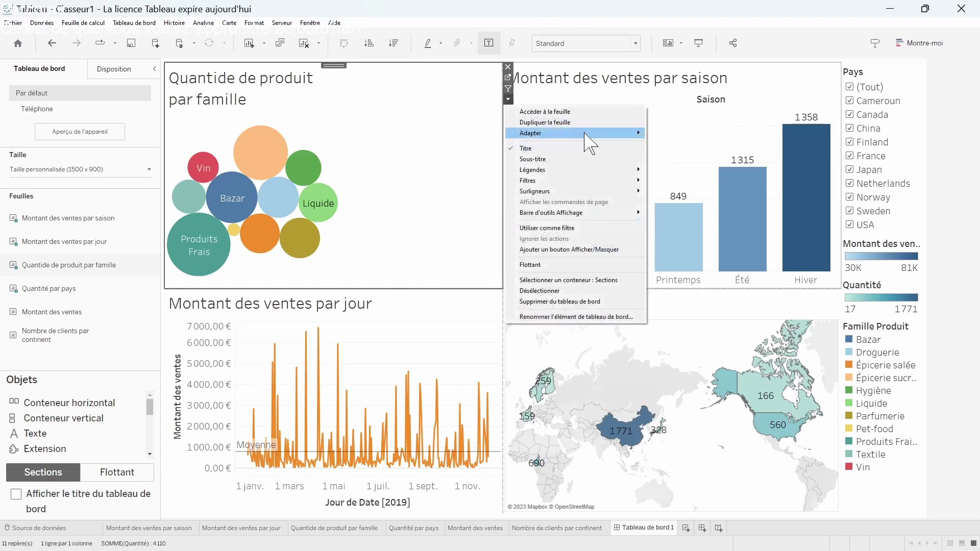
{"action": "mouse_move", "coordinate": [599, 135]}
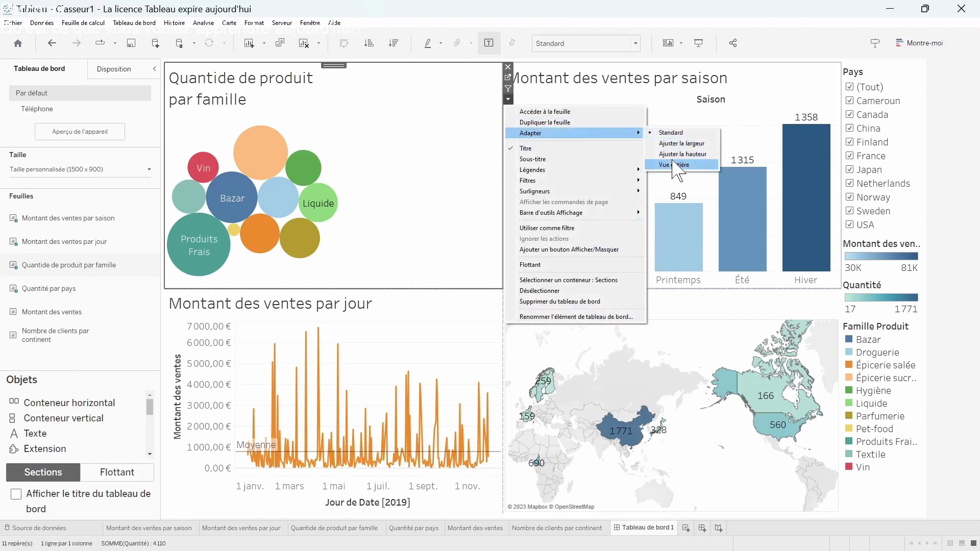
{"action": "left_click", "coordinate": [676, 165]}
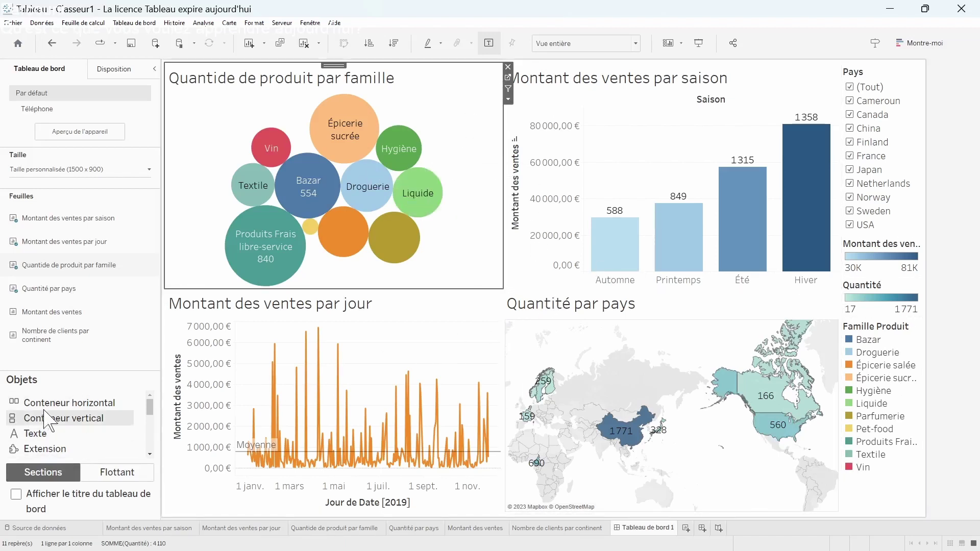
Insert a centred, orange, size 15 title reading "ANALYSE DES VENTES ANNEE 2019" above the dashboard's charts.
{"action": "left_click_drag", "start_coordinate": [41, 434], "coordinate": [502, 60]}
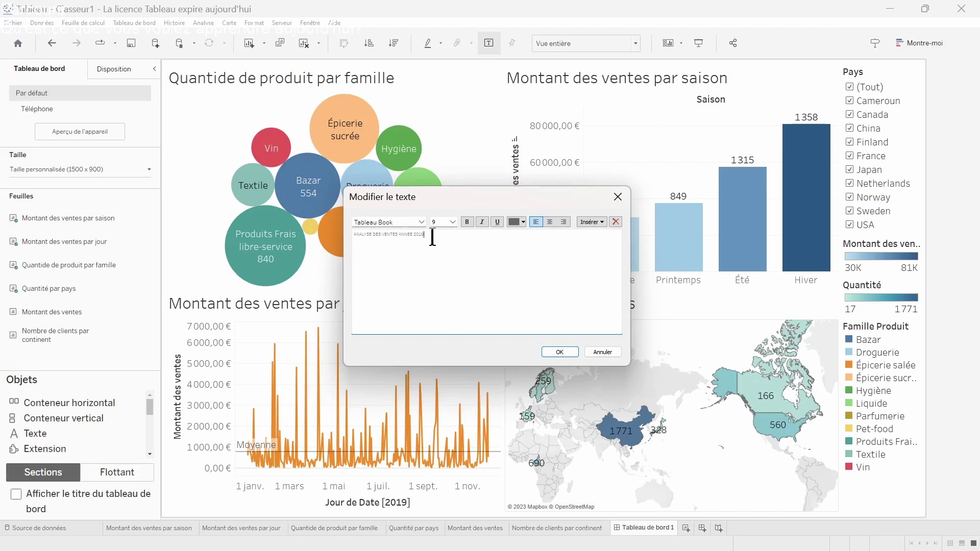
{"action": "left_click_drag", "start_coordinate": [432, 237], "coordinate": [358, 236]}
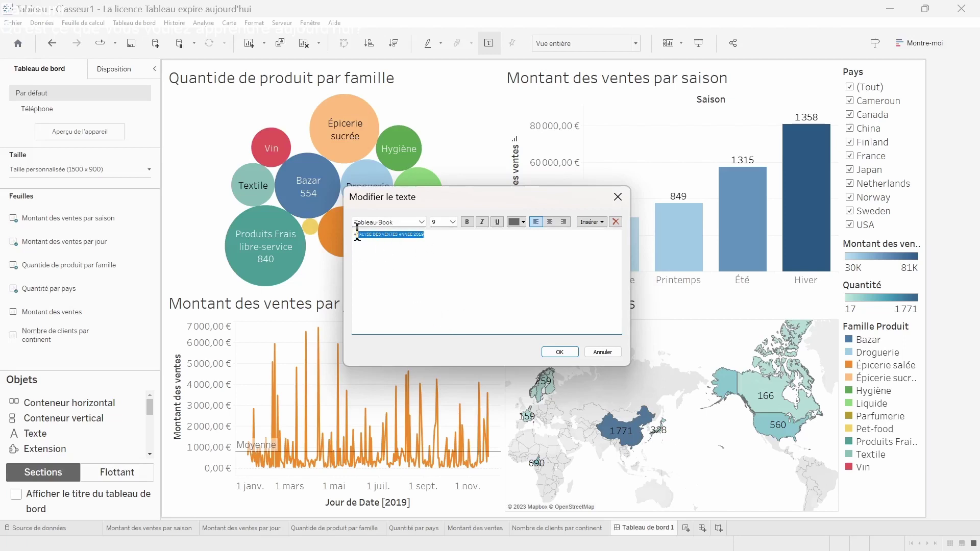
{"action": "left_click", "coordinate": [549, 222]}
{"action": "left_click", "coordinate": [453, 222]}
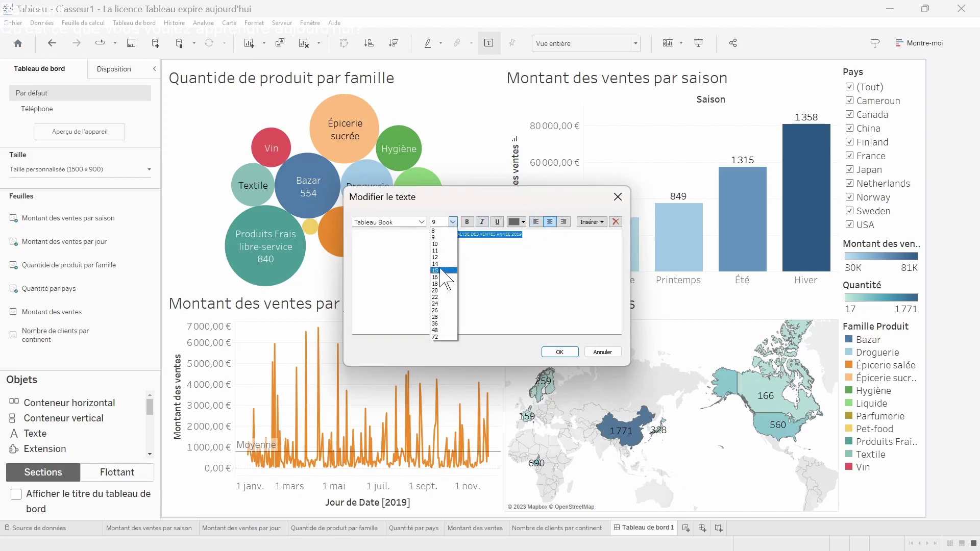
{"action": "left_click", "coordinate": [442, 270]}
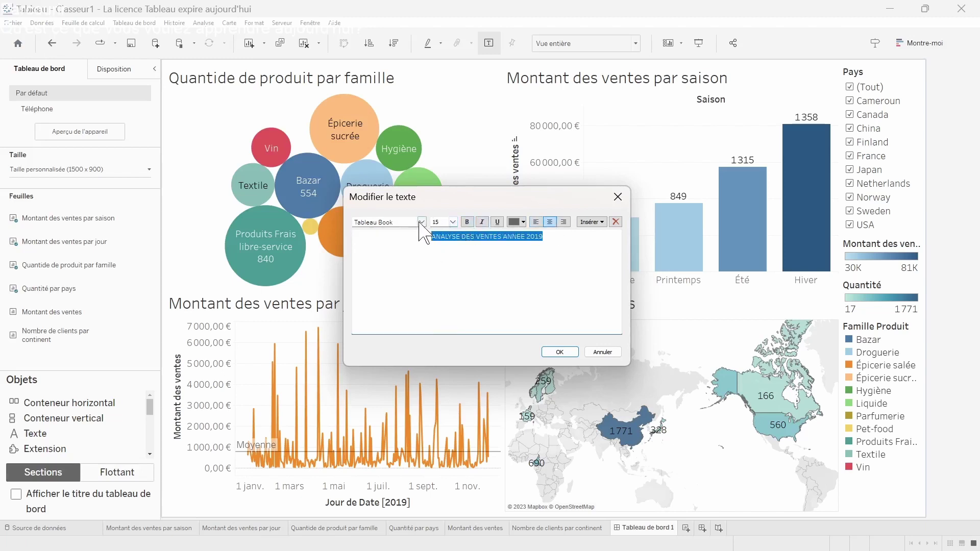
{"action": "left_click", "coordinate": [466, 222]}
{"action": "left_click", "coordinate": [515, 222]}
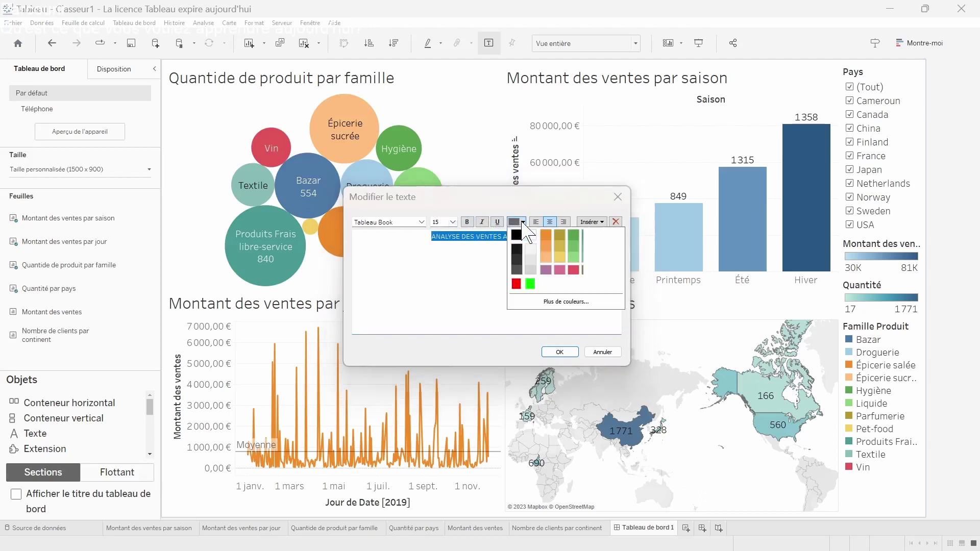
{"action": "left_click", "coordinate": [544, 234]}
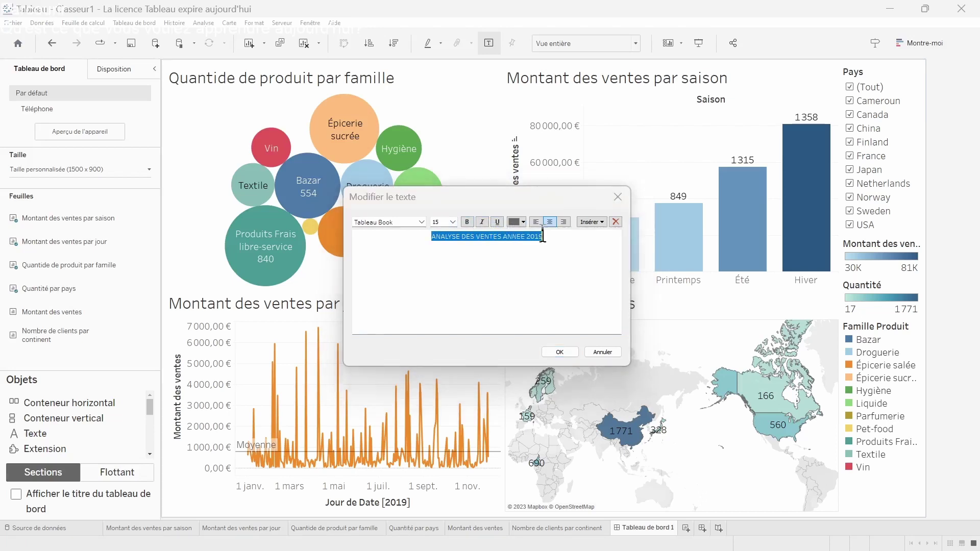
Set the title's font to Trebuchet MS and shrink its frame to a thin band above the charts.
{"action": "left_click", "coordinate": [422, 223]}
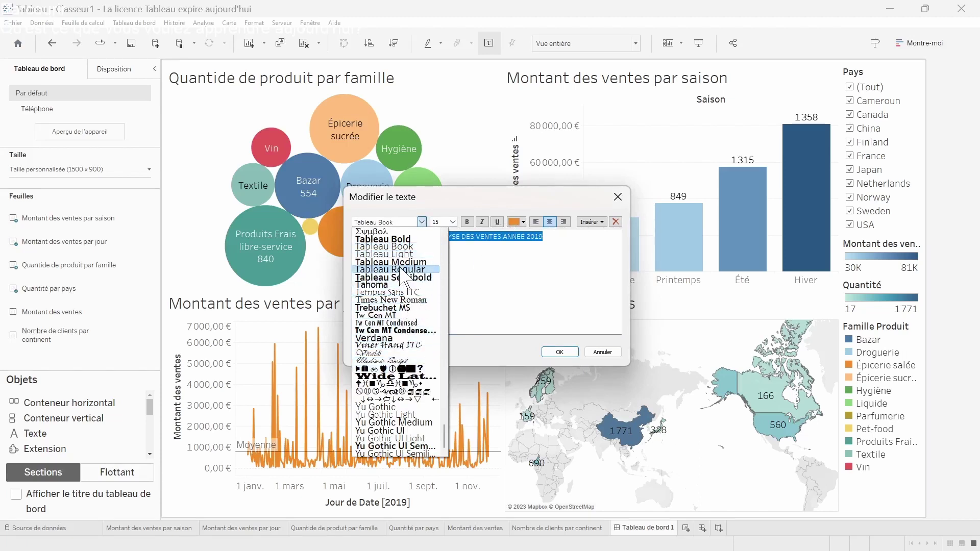
{"action": "left_click", "coordinate": [397, 346]}
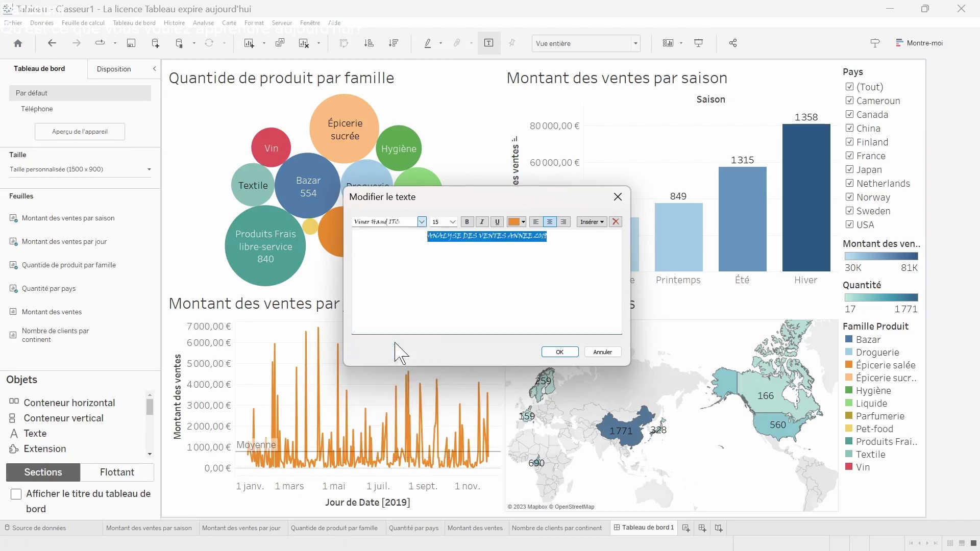
{"action": "left_click", "coordinate": [422, 221]}
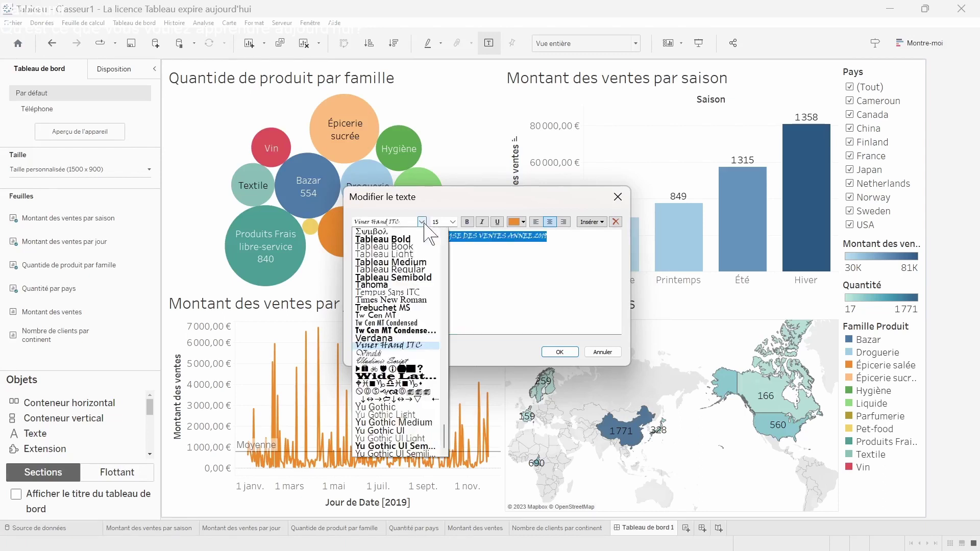
{"action": "left_click", "coordinate": [420, 308]}
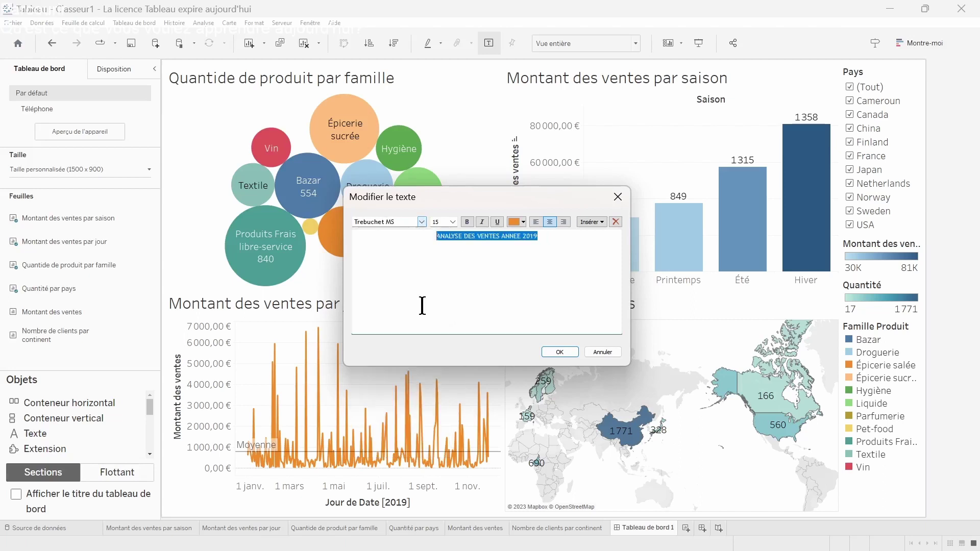
{"action": "left_click", "coordinate": [557, 352]}
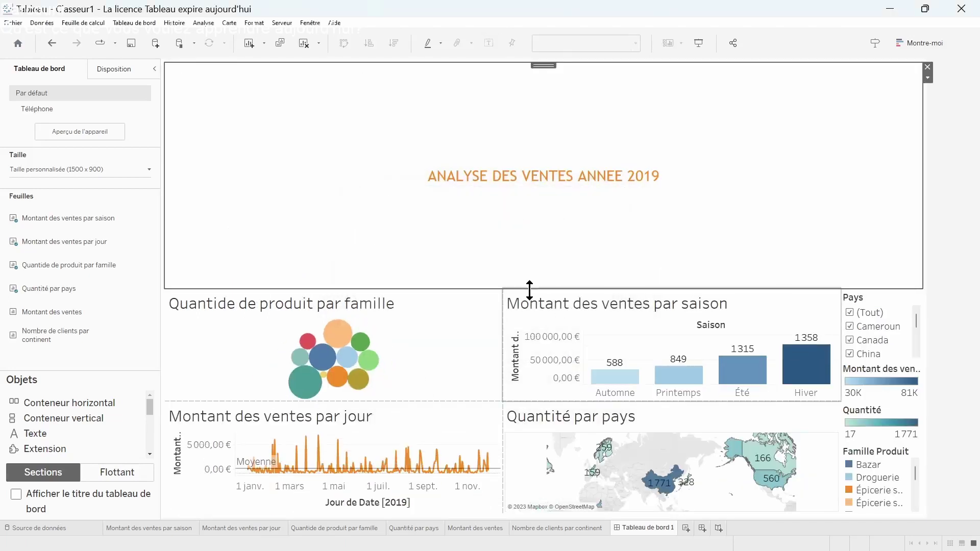
{"action": "left_click_drag", "start_coordinate": [529, 289], "coordinate": [533, 87]}
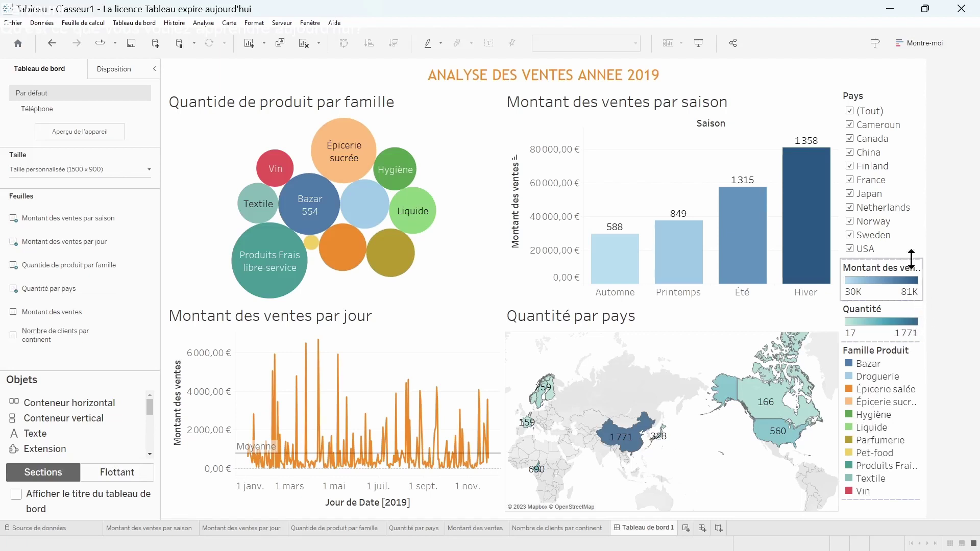
Remove the Famille Produit legend and the Pays filter from the dashboard.
{"action": "left_click", "coordinate": [928, 364]}
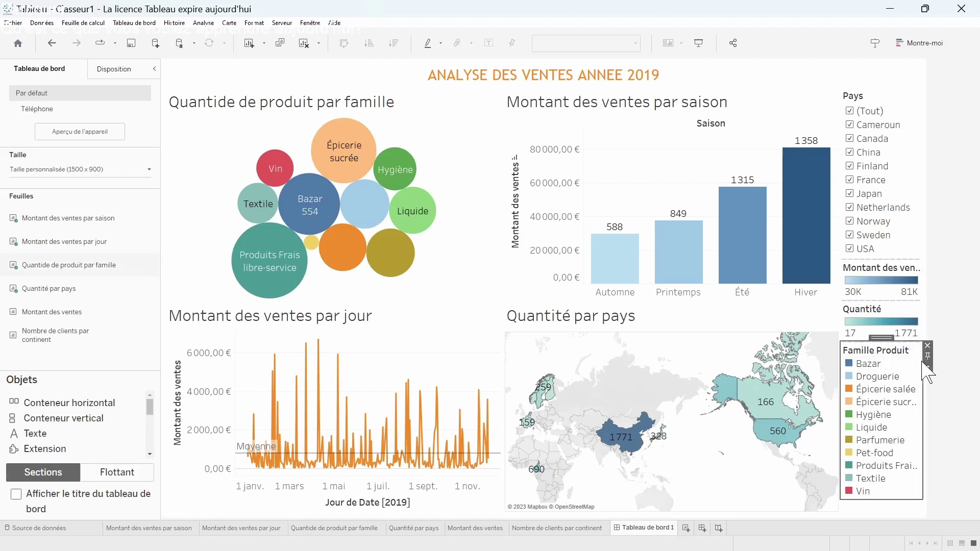
{"action": "left_click", "coordinate": [932, 357]}
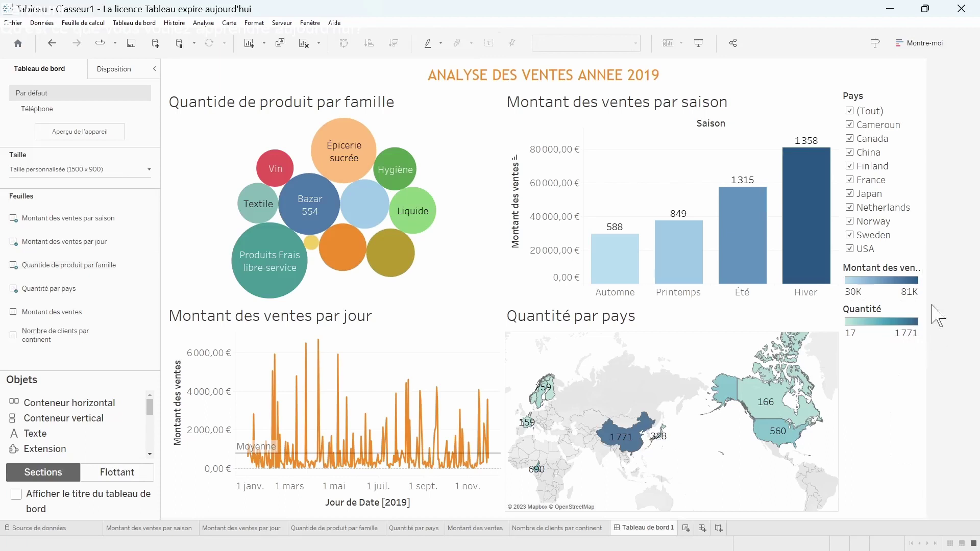
{"action": "left_click", "coordinate": [901, 102]}
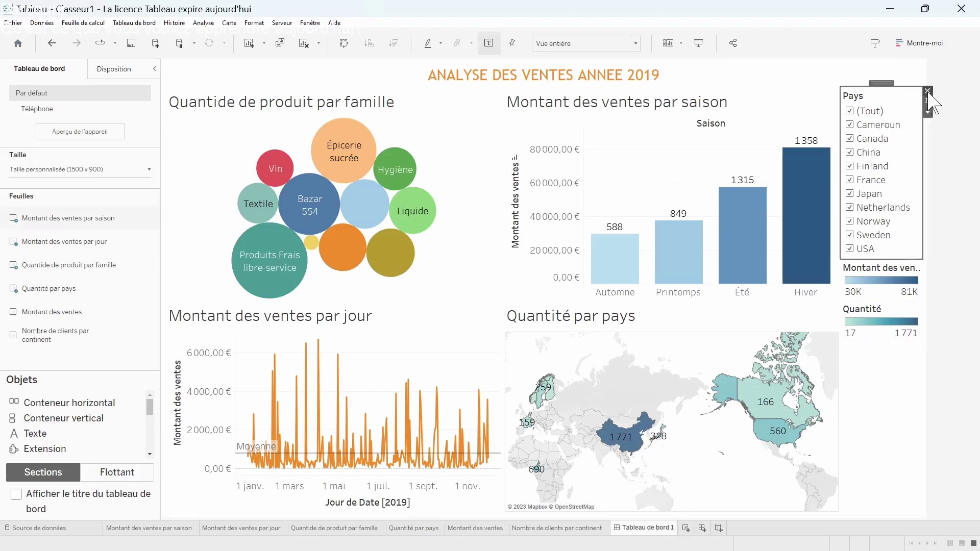
{"action": "left_click", "coordinate": [927, 91]}
{"action": "left_click", "coordinate": [901, 96]}
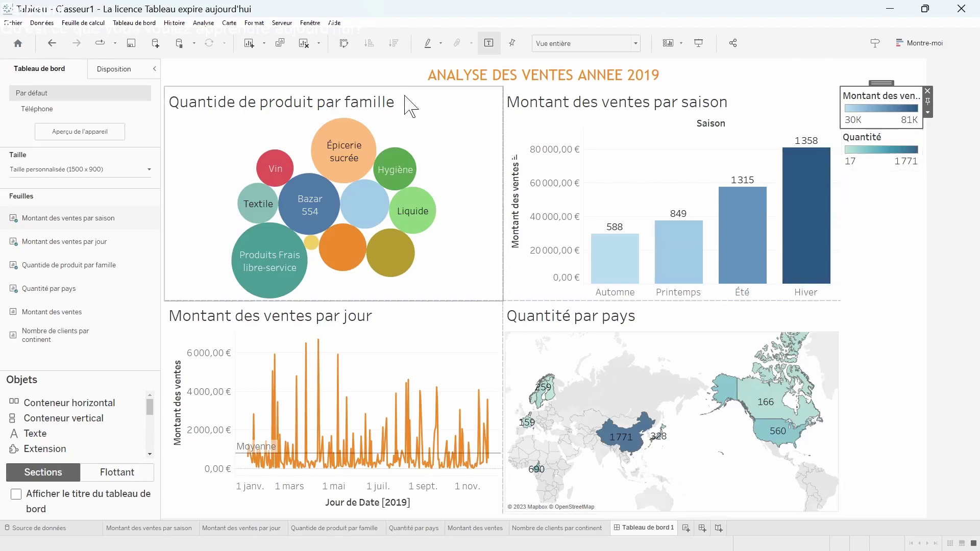
Insert the image file logo pass études.png into the title band, ahead of the dashboard title.
{"action": "scroll", "coordinate": [66, 435], "scroll_direction": "down", "scroll_amount": 3}
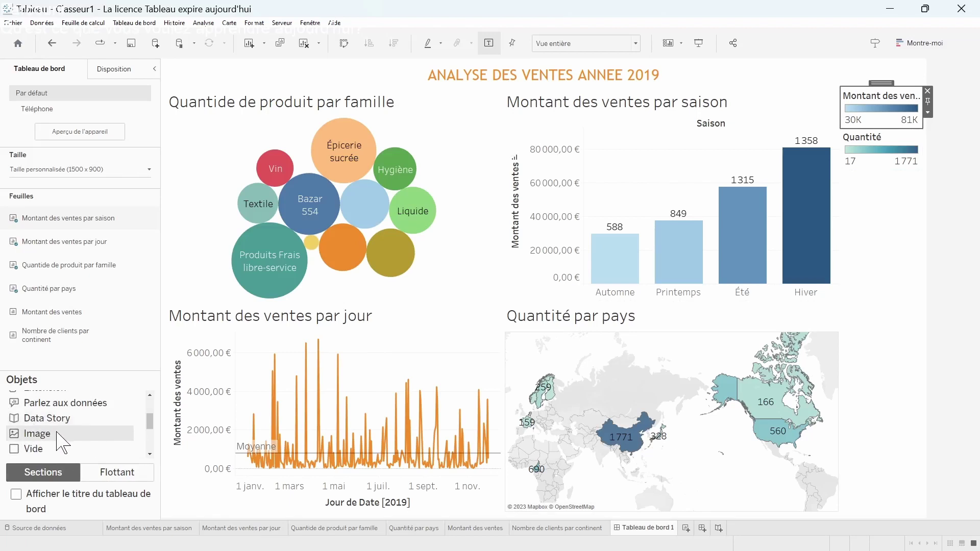
{"action": "left_click", "coordinate": [57, 433]}
{"action": "left_click_drag", "start_coordinate": [56, 434], "coordinate": [266, 80]}
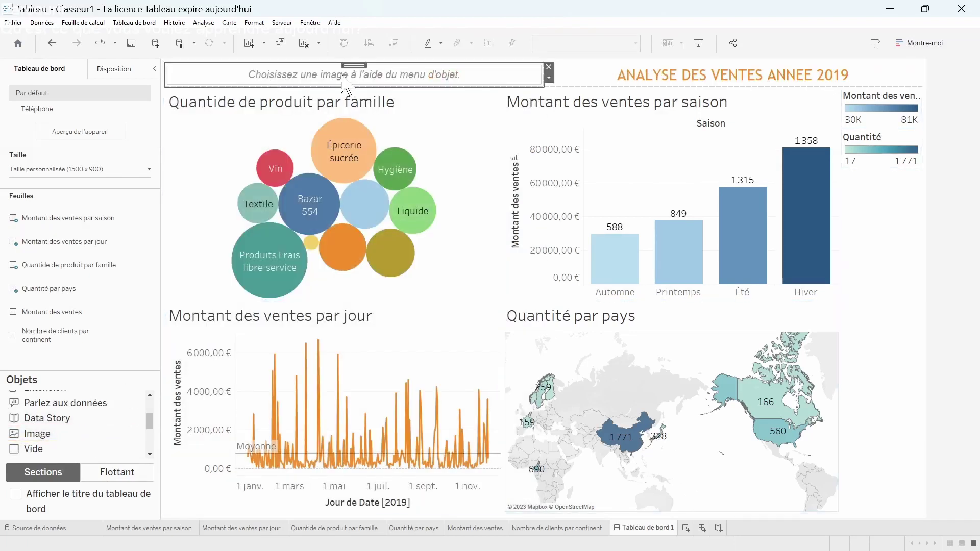
{"action": "left_click", "coordinate": [587, 183]}
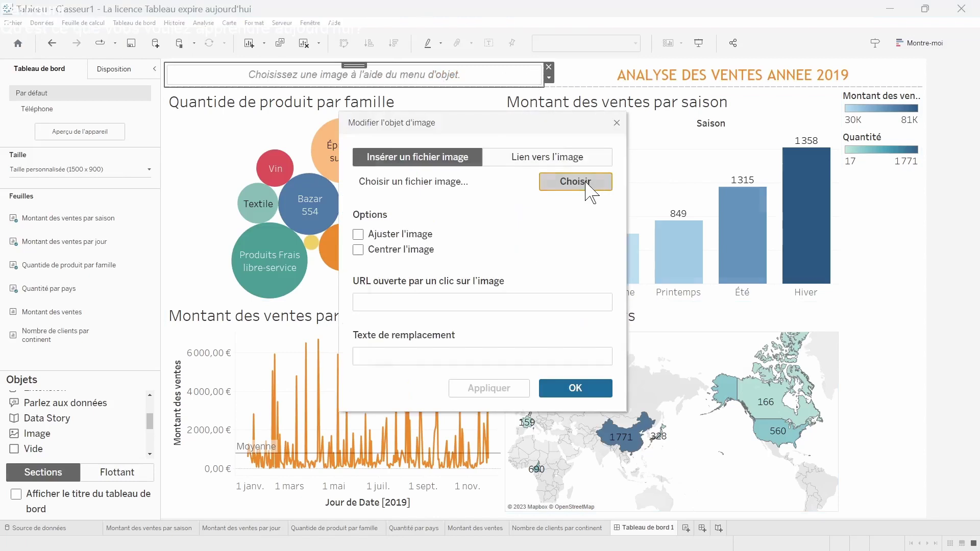
{"action": "scroll", "coordinate": [694, 286], "scroll_direction": "down", "scroll_amount": 3}
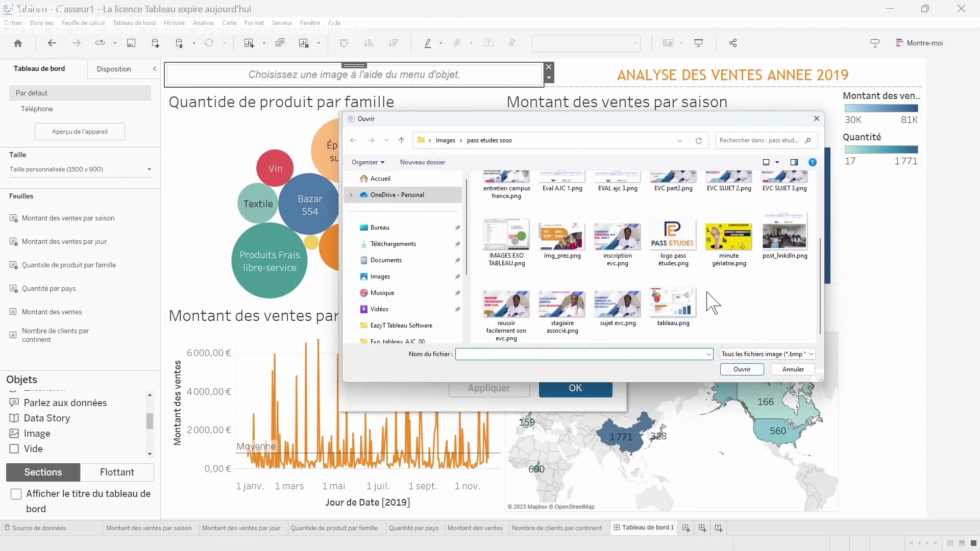
{"action": "left_click", "coordinate": [676, 250]}
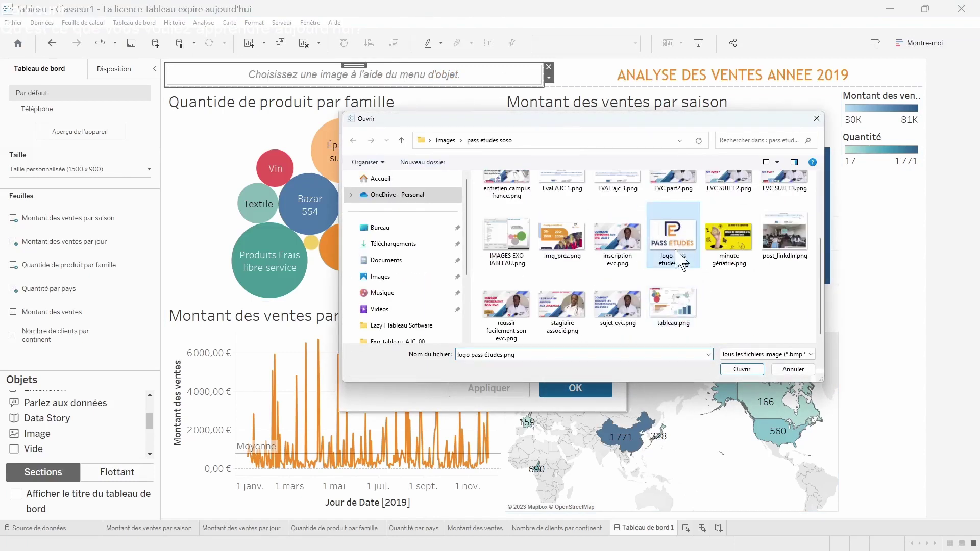
{"action": "left_click", "coordinate": [741, 369]}
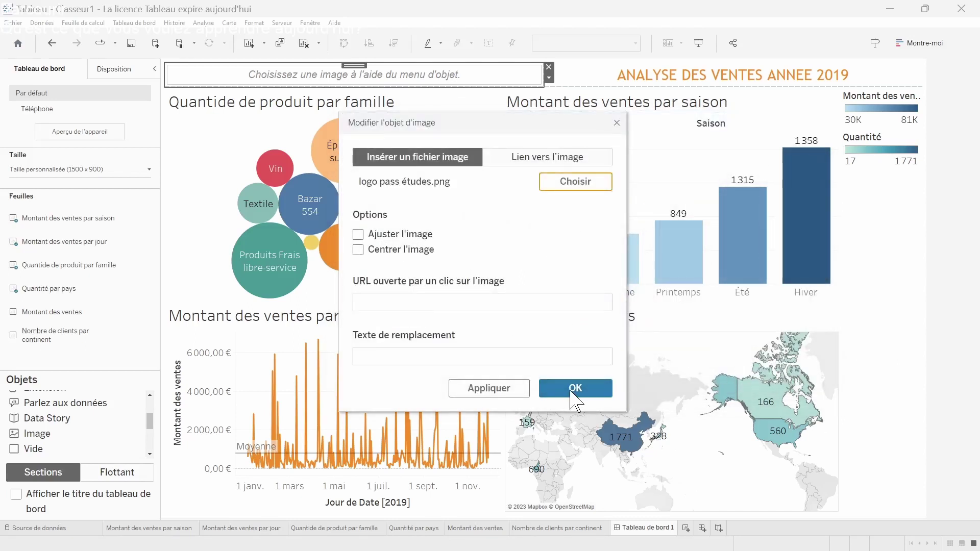
{"action": "left_click", "coordinate": [563, 389]}
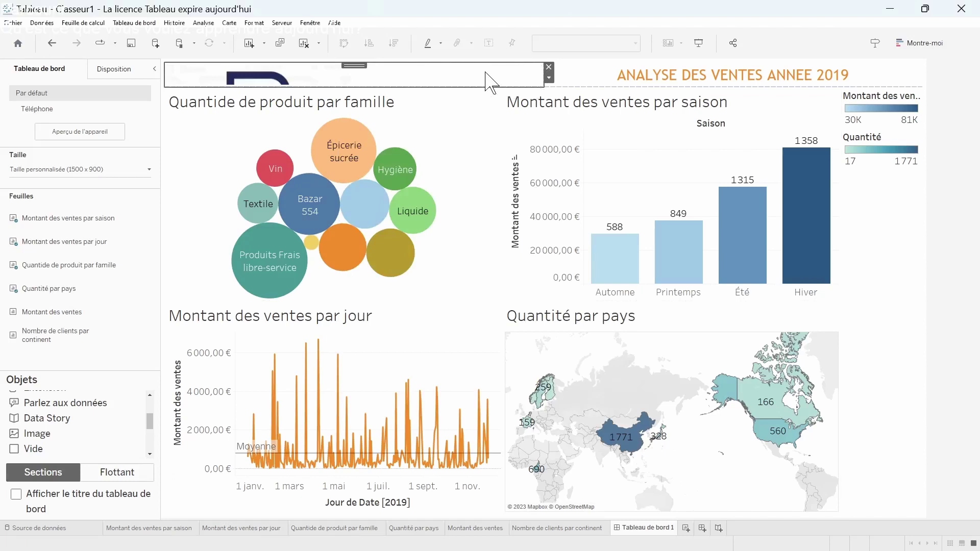
Fit the logo image to its frame with the Ajuster l'image option.
{"action": "left_click", "coordinate": [549, 78]}
{"action": "left_click", "coordinate": [550, 80]}
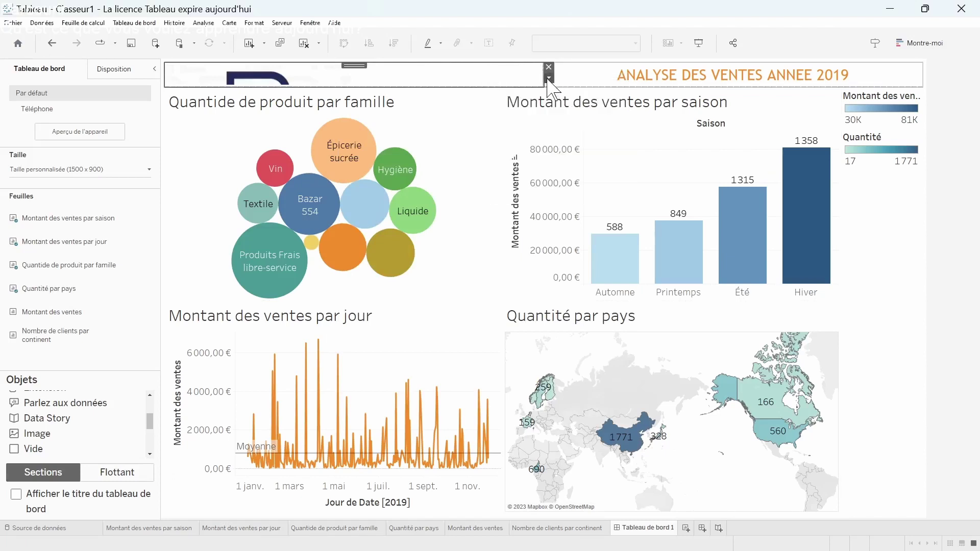
{"action": "left_click", "coordinate": [548, 78]}
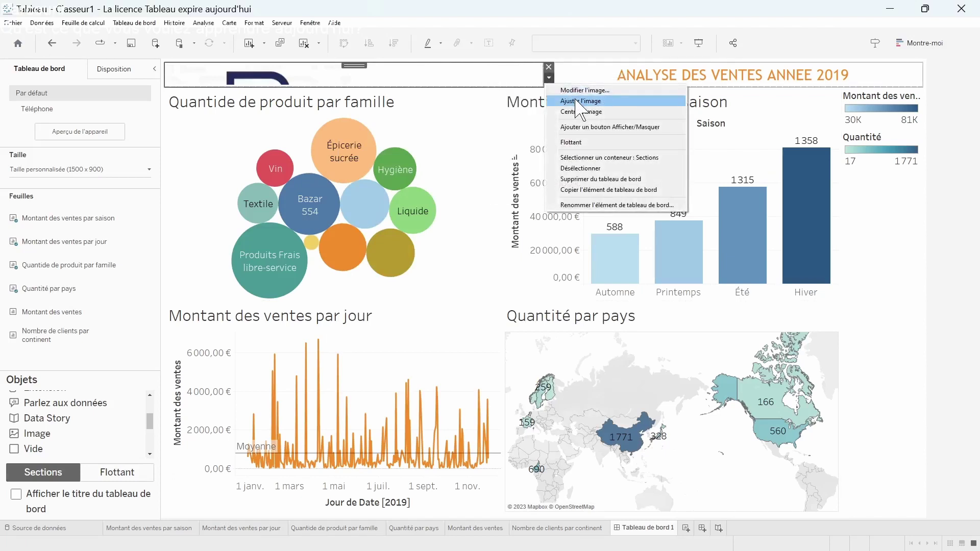
{"action": "left_click", "coordinate": [579, 101]}
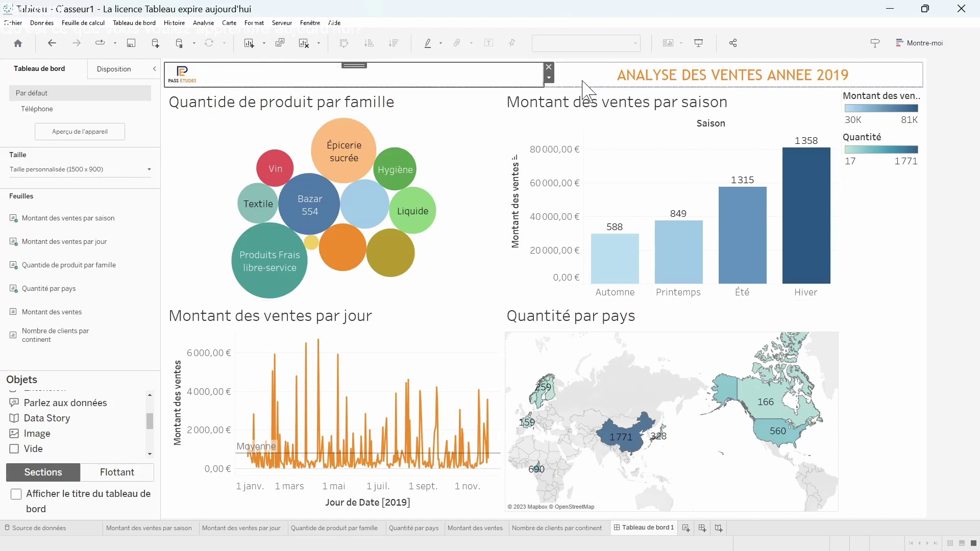
Narrow the logo's frame to about the logo's width so the dashboard title fills the rest of the band.
{"action": "left_click_drag", "start_coordinate": [544, 73], "coordinate": [223, 71]}
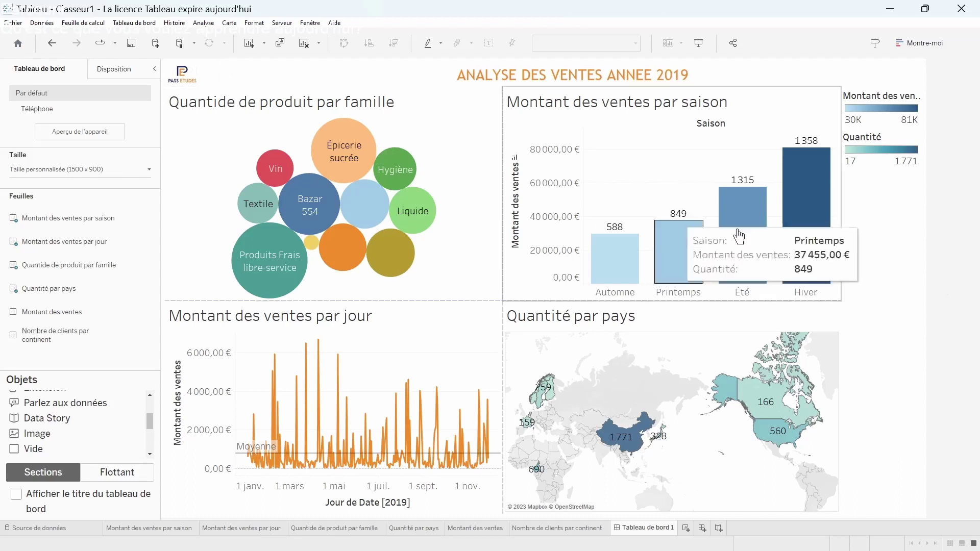
{"action": "left_click", "coordinate": [384, 76]}
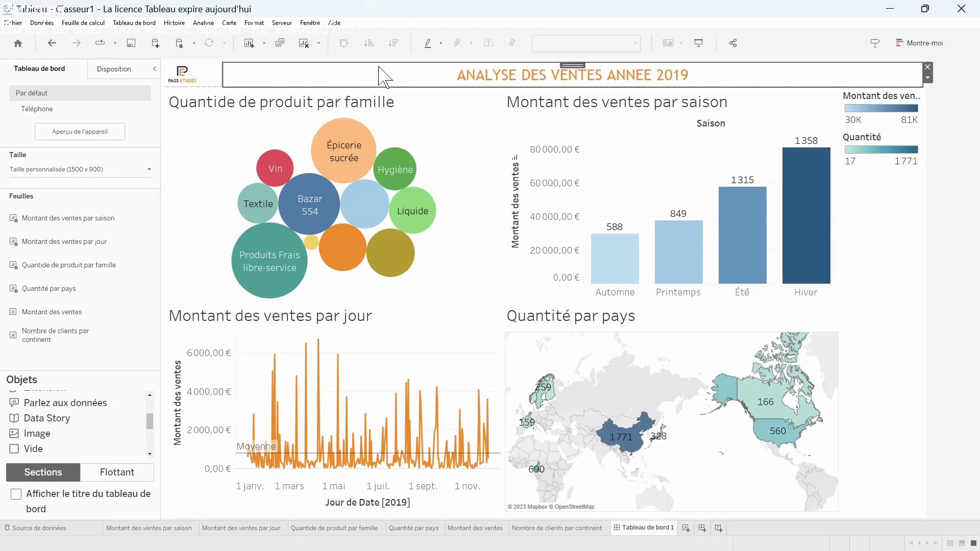
{"action": "right_click", "coordinate": [768, 75]}
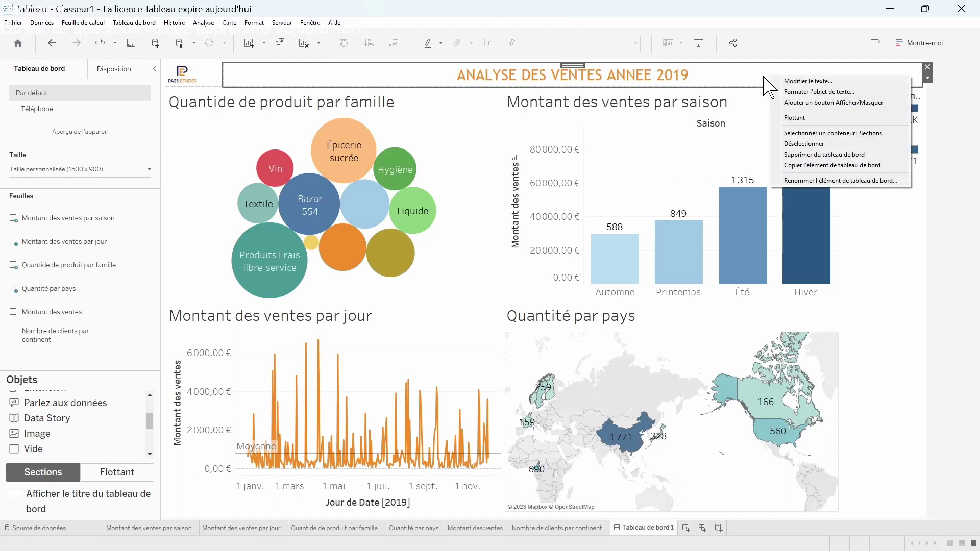
{"action": "left_click", "coordinate": [881, 315]}
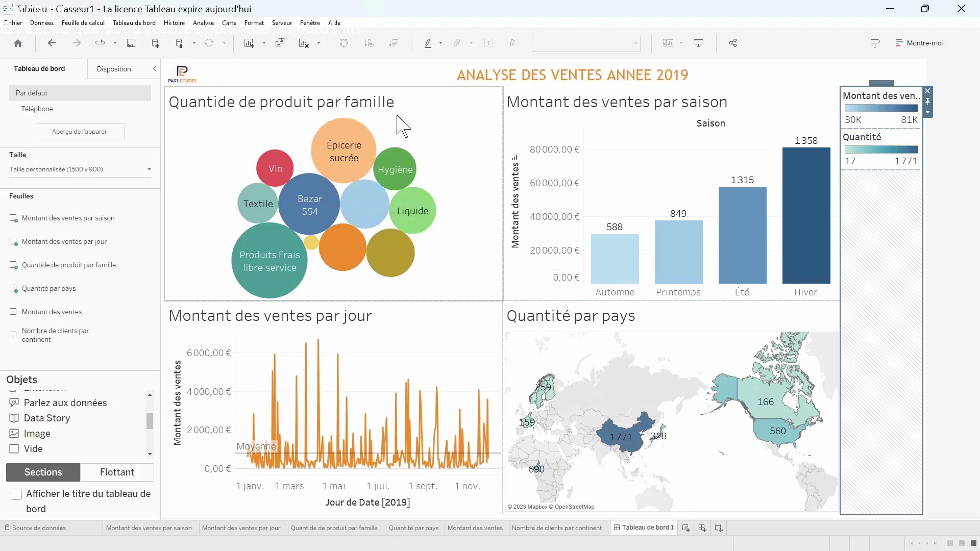
Give the title of the Quantide de produit par famille chart a pale pinkish-grey background shading.
{"action": "left_click", "coordinate": [422, 103]}
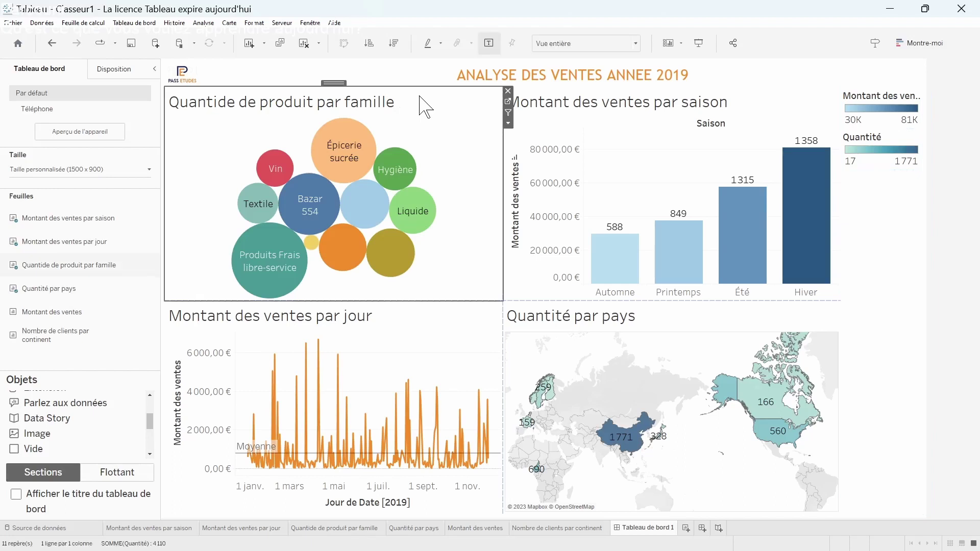
{"action": "left_click", "coordinate": [508, 124]}
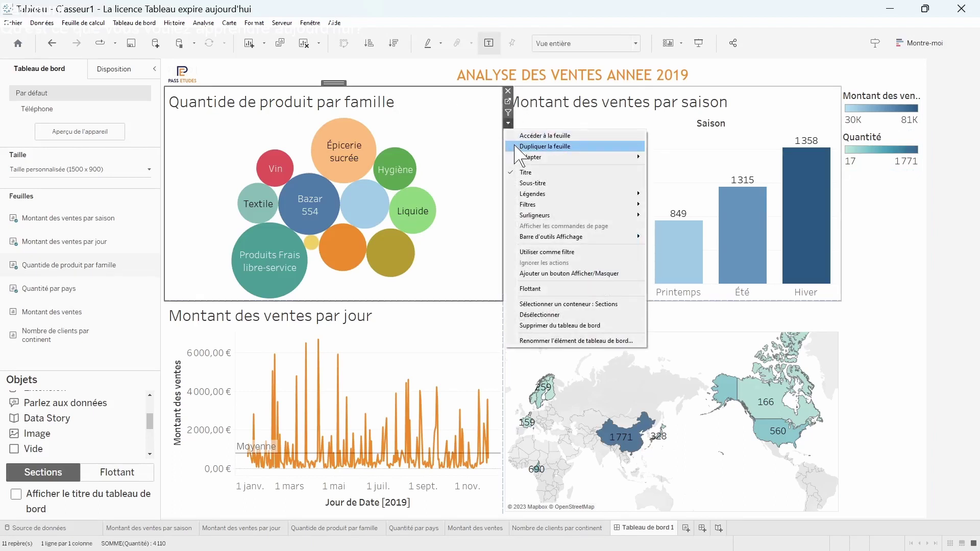
{"action": "right_click", "coordinate": [457, 105]}
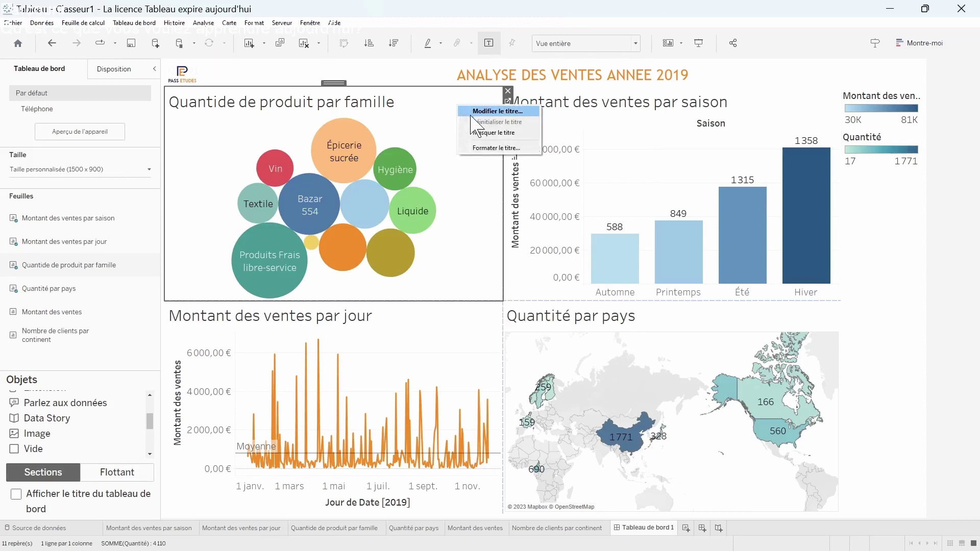
{"action": "left_click", "coordinate": [494, 148]}
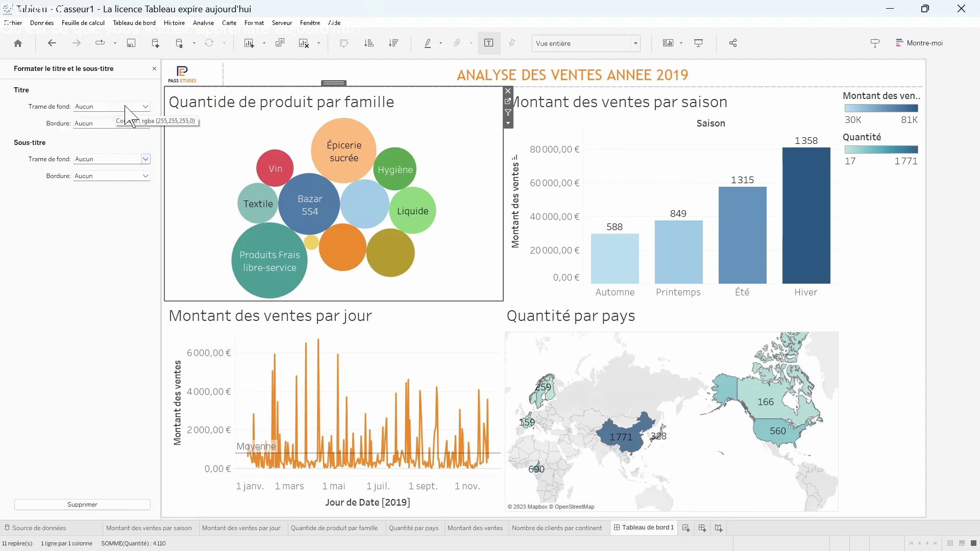
{"action": "left_click", "coordinate": [146, 106]}
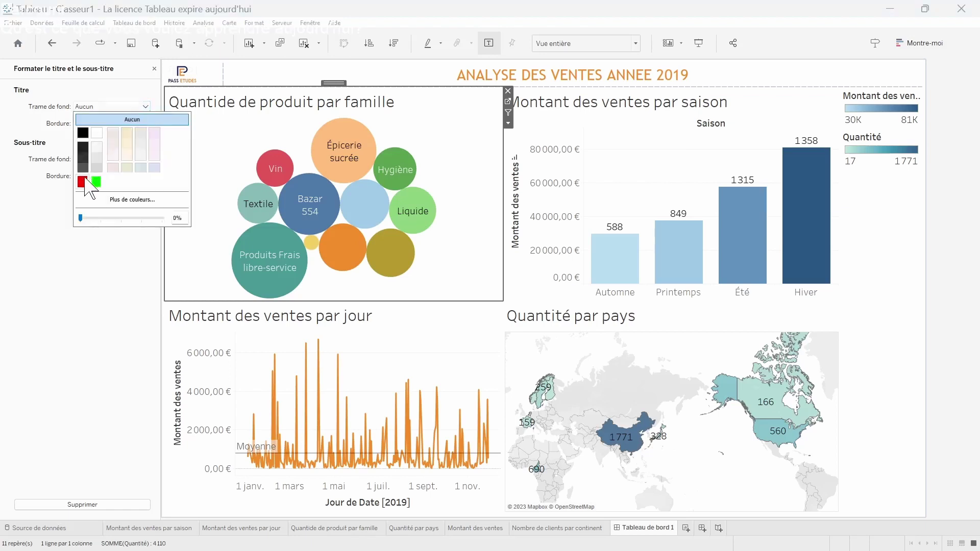
{"action": "left_click", "coordinate": [128, 135]}
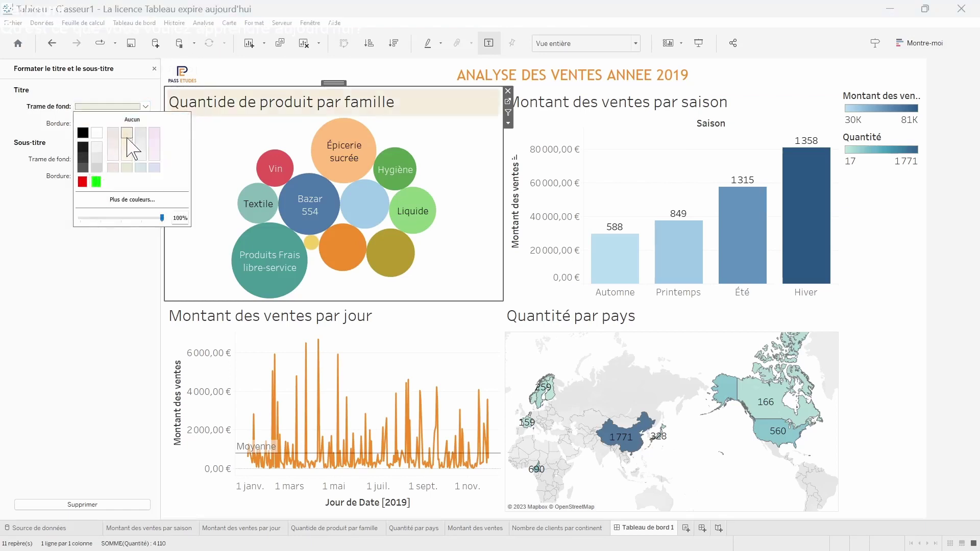
{"action": "left_click", "coordinate": [96, 182]}
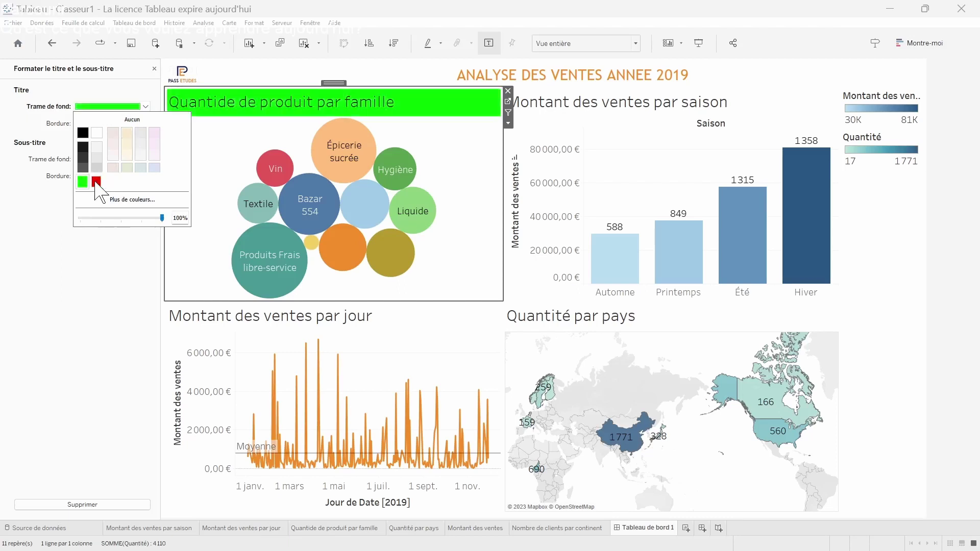
{"action": "left_click", "coordinate": [114, 134]}
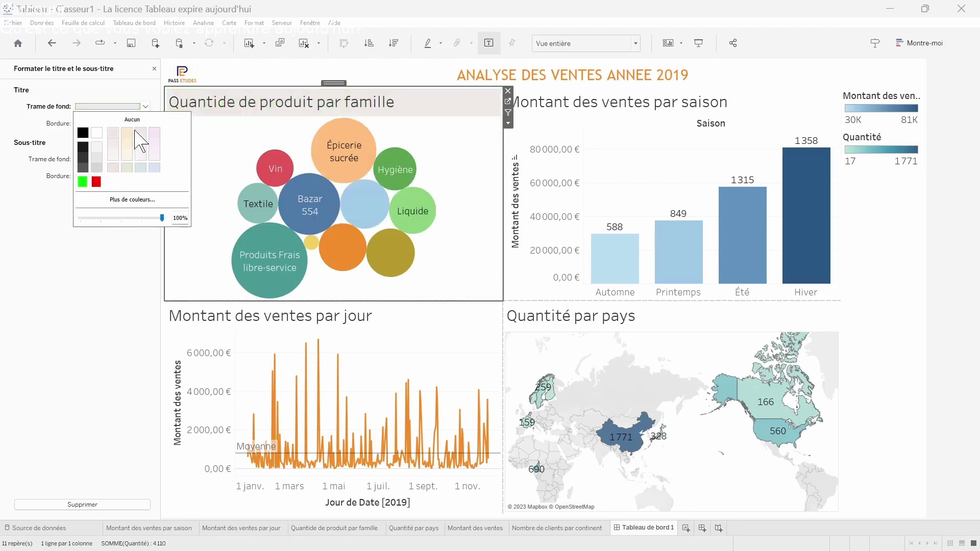
Open the title formatting options of the Montant des ventes par saison chart.
{"action": "left_click", "coordinate": [622, 102]}
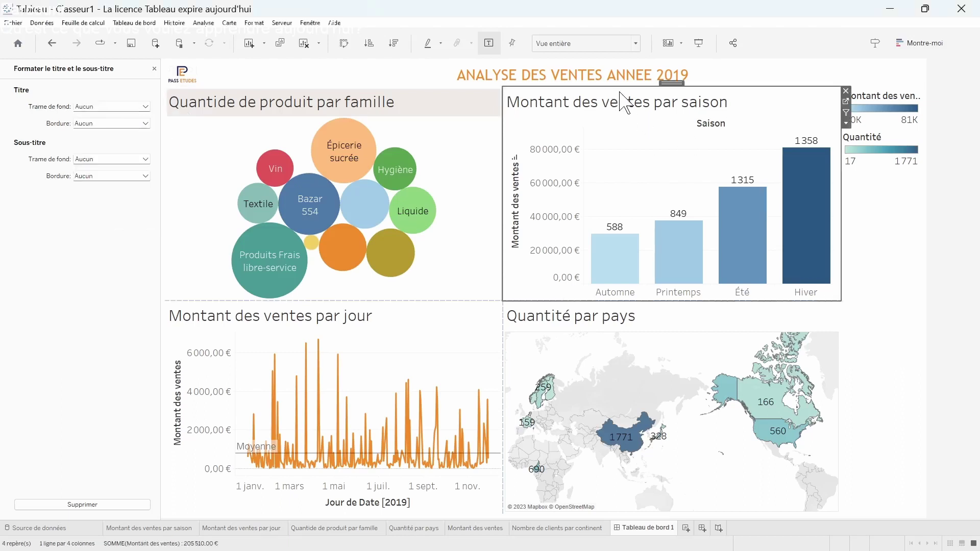
{"action": "right_click", "coordinate": [663, 95]}
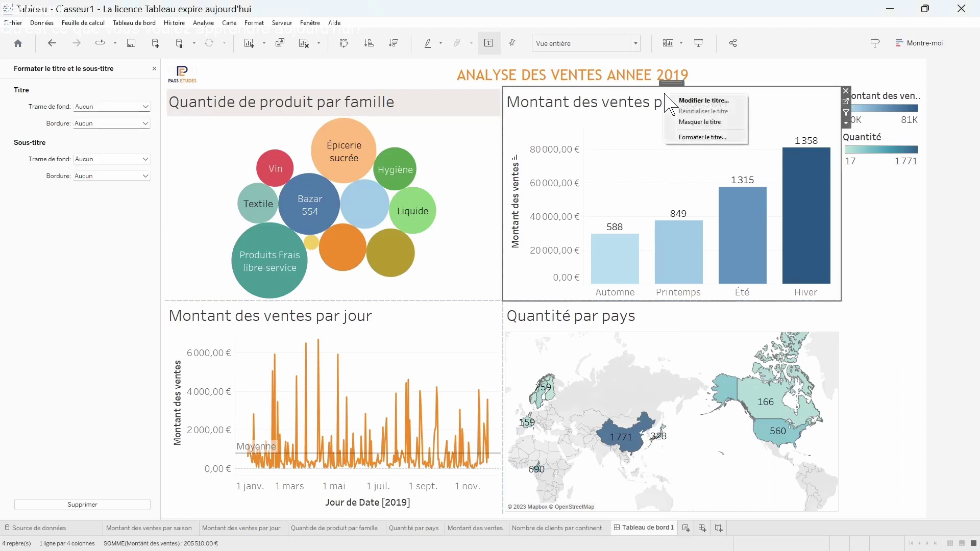
{"action": "left_click", "coordinate": [699, 137]}
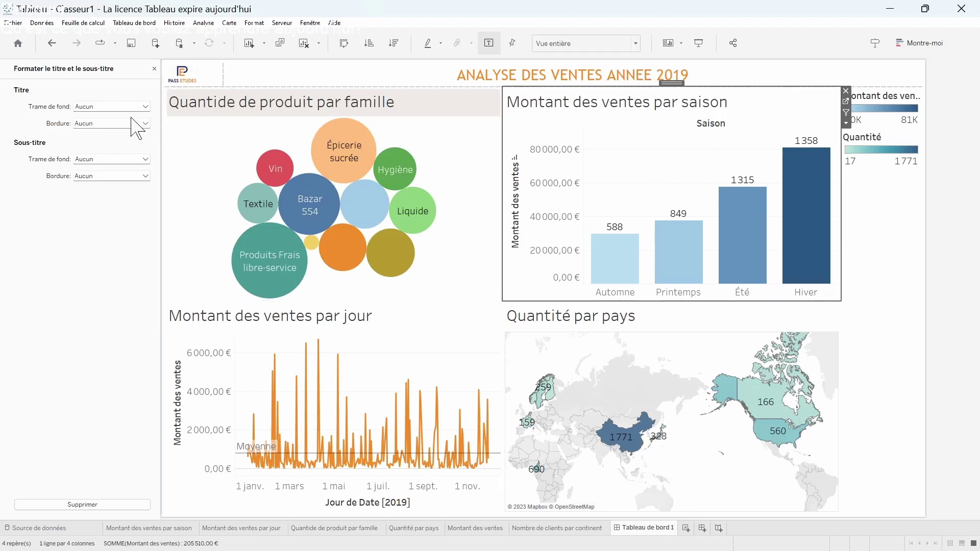